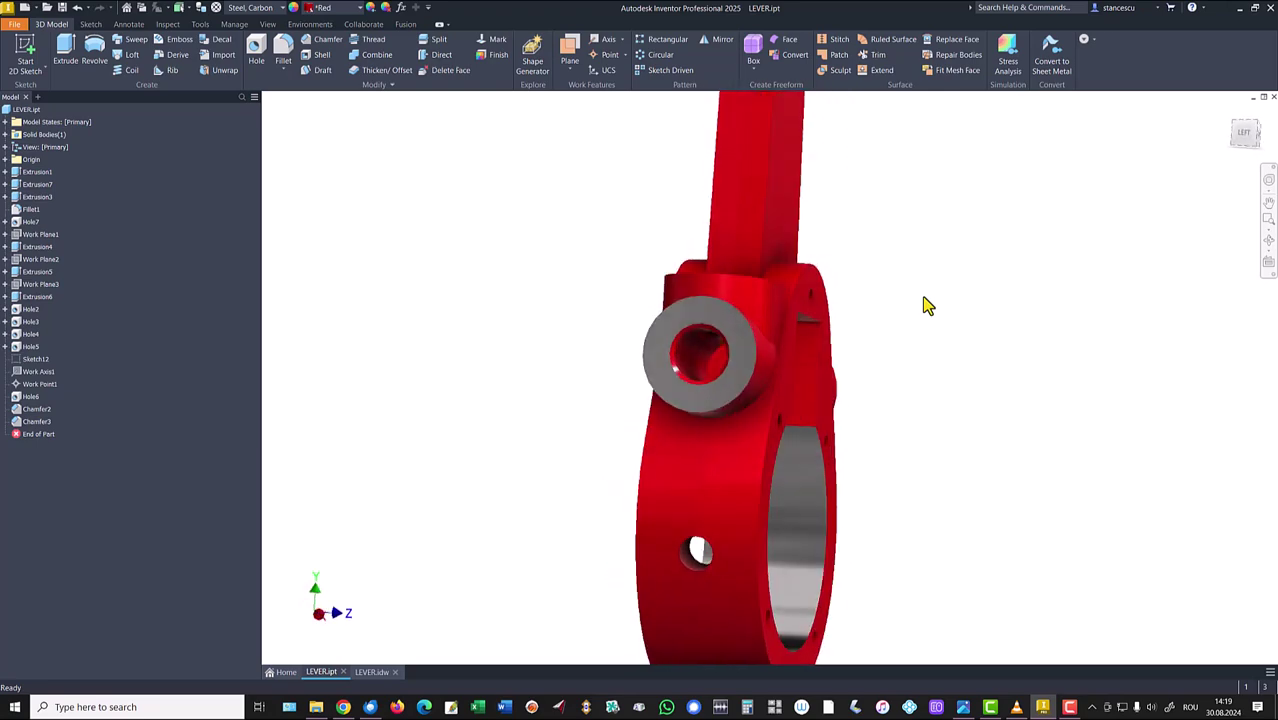
# - Open the LEVER.idw drawing and examine its views, their dimensions and the 2° angles in the lower and side views
pyautogui.press('F6')
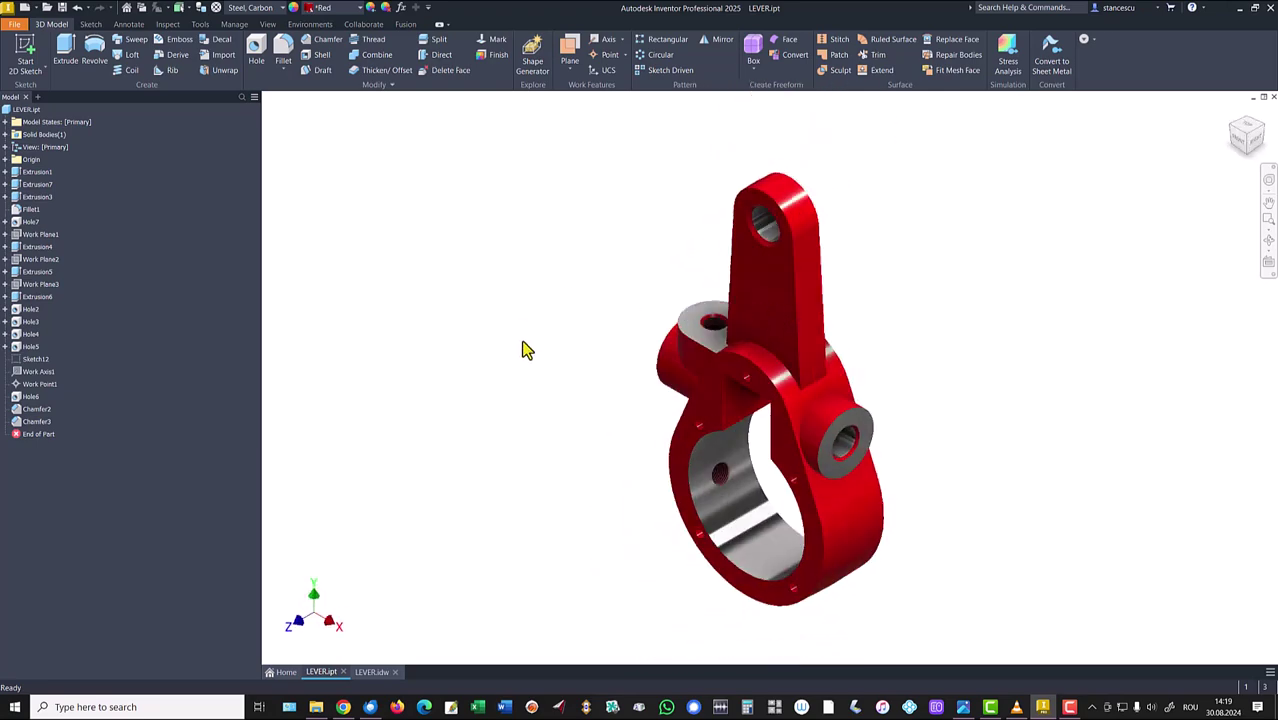
pyautogui.click(370, 672)
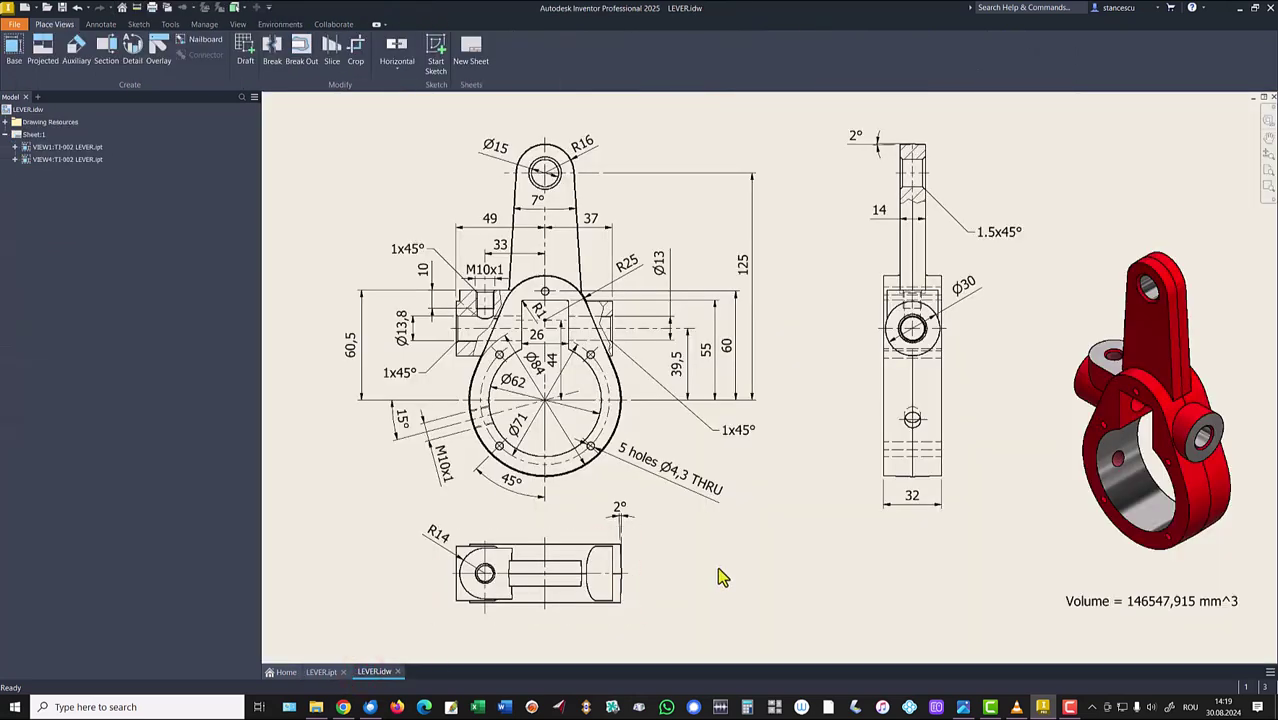
pyautogui.click(718, 498)
pyautogui.click(880, 533)
pyautogui.scroll(-5, 646, 592)
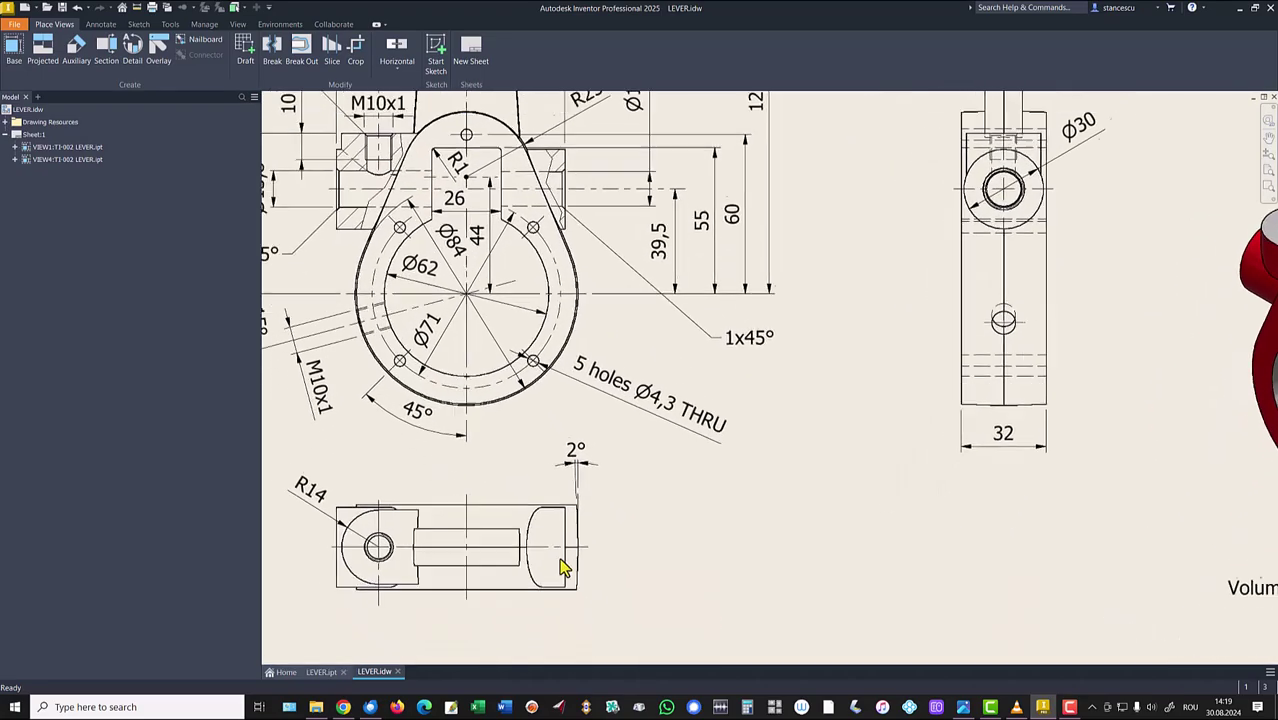
pyautogui.scroll(-2, 563, 521)
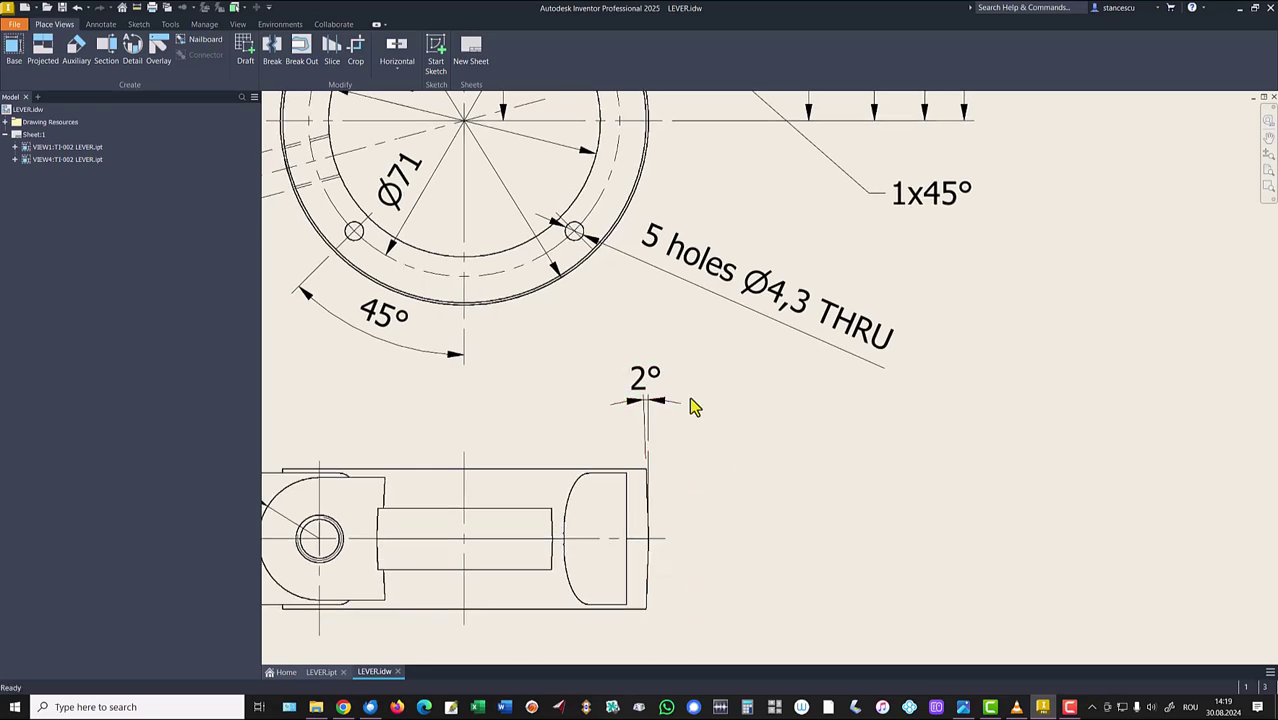
pyautogui.scroll(1, 702, 408)
pyautogui.scroll(2, 652, 410)
pyautogui.scroll(1, 896, 414)
pyautogui.scroll(-1, 908, 357)
pyautogui.scroll(-1, 906, 320)
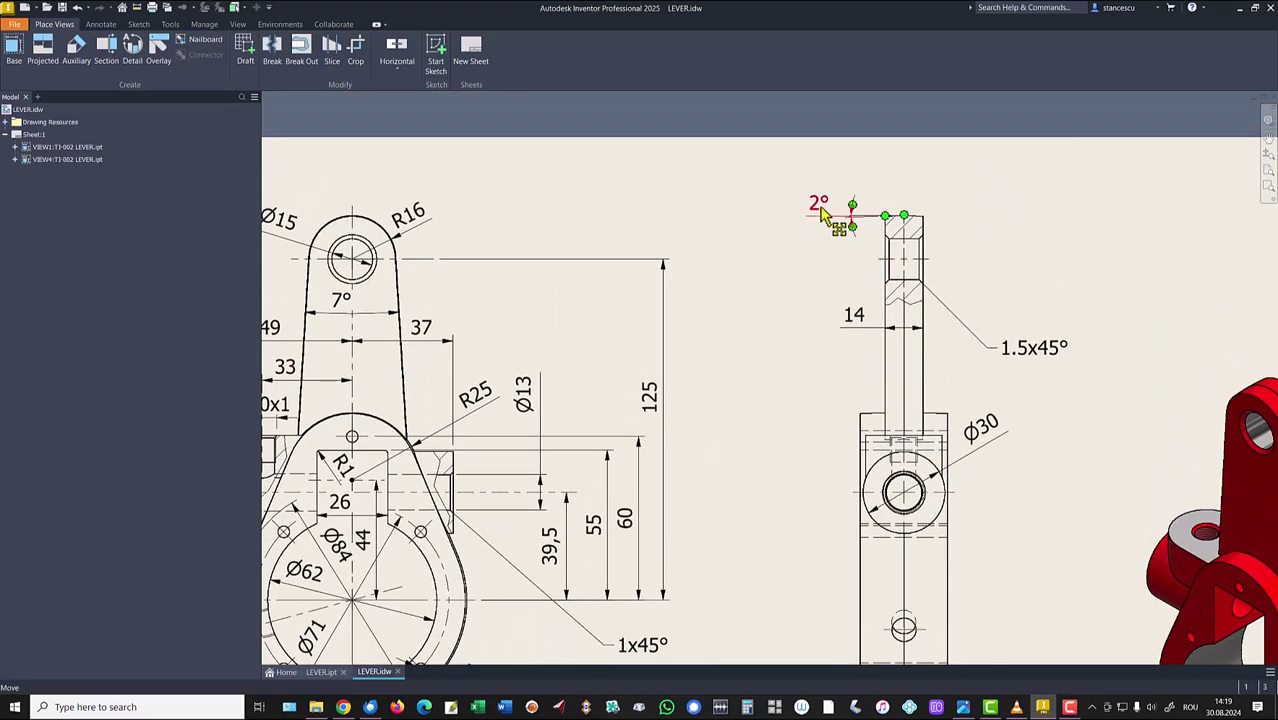
pyautogui.scroll(3, 880, 240)
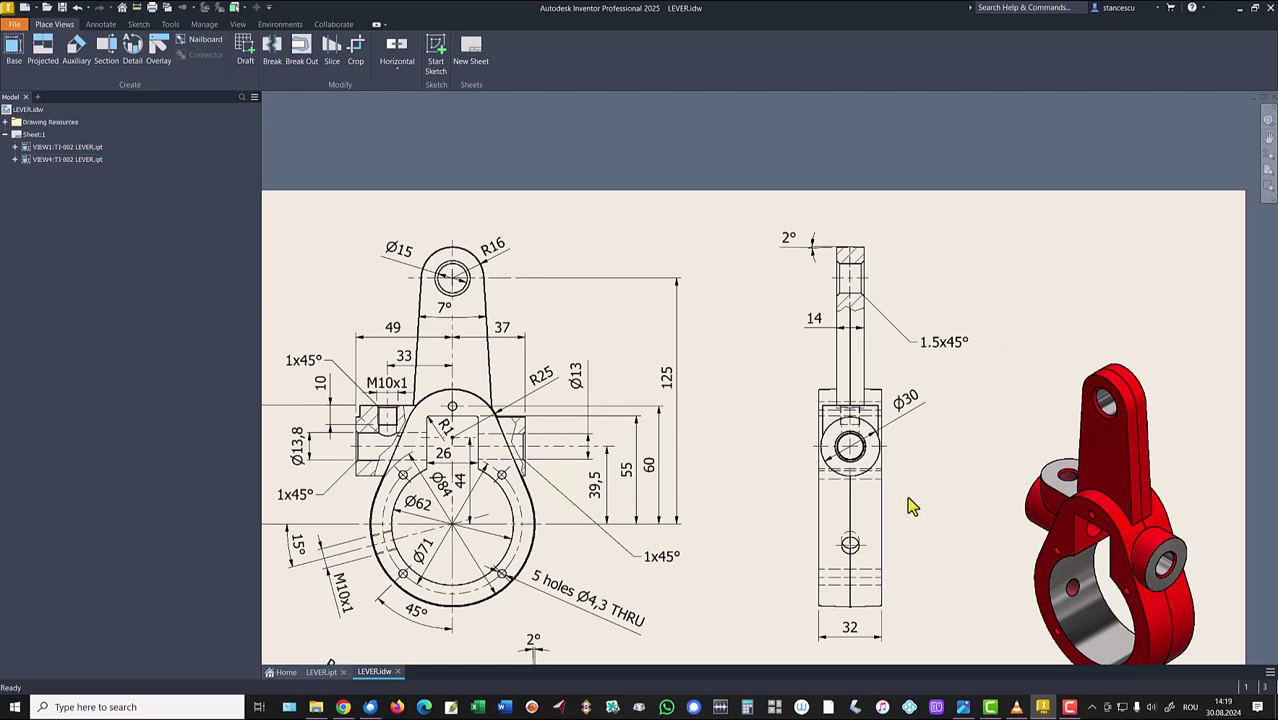
pyautogui.scroll(1, 966, 497)
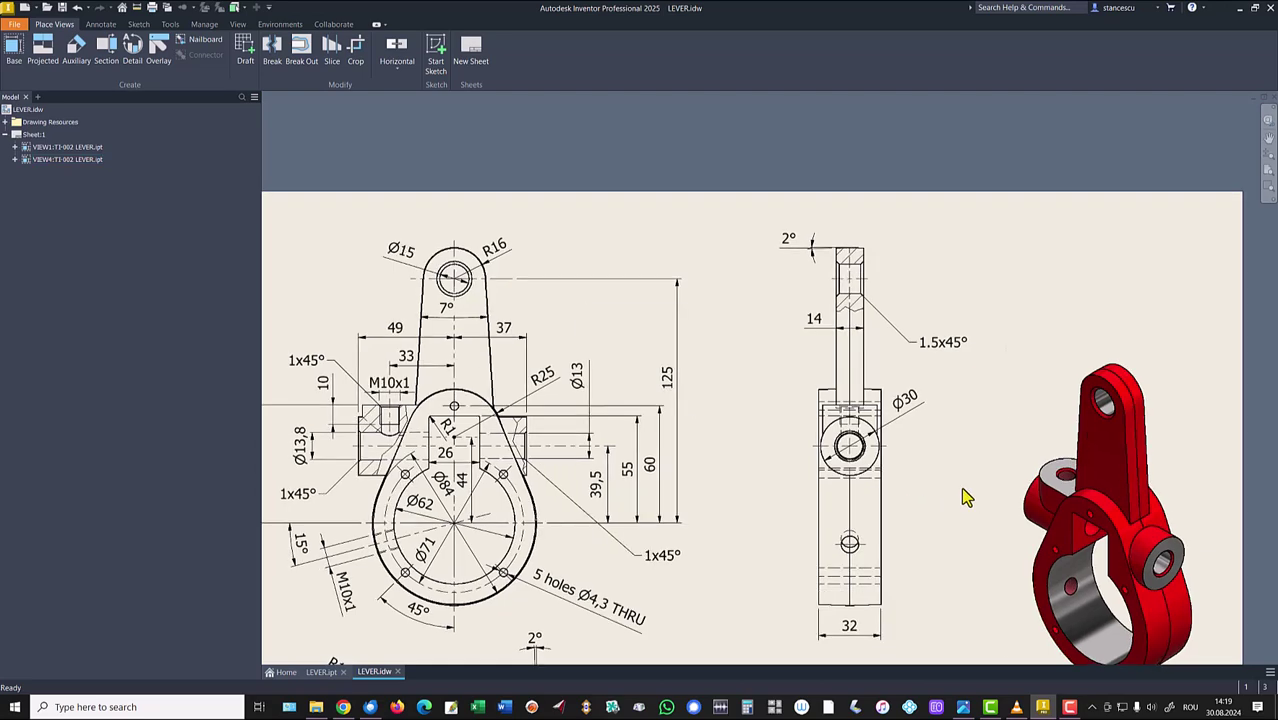
pyautogui.press('Home')
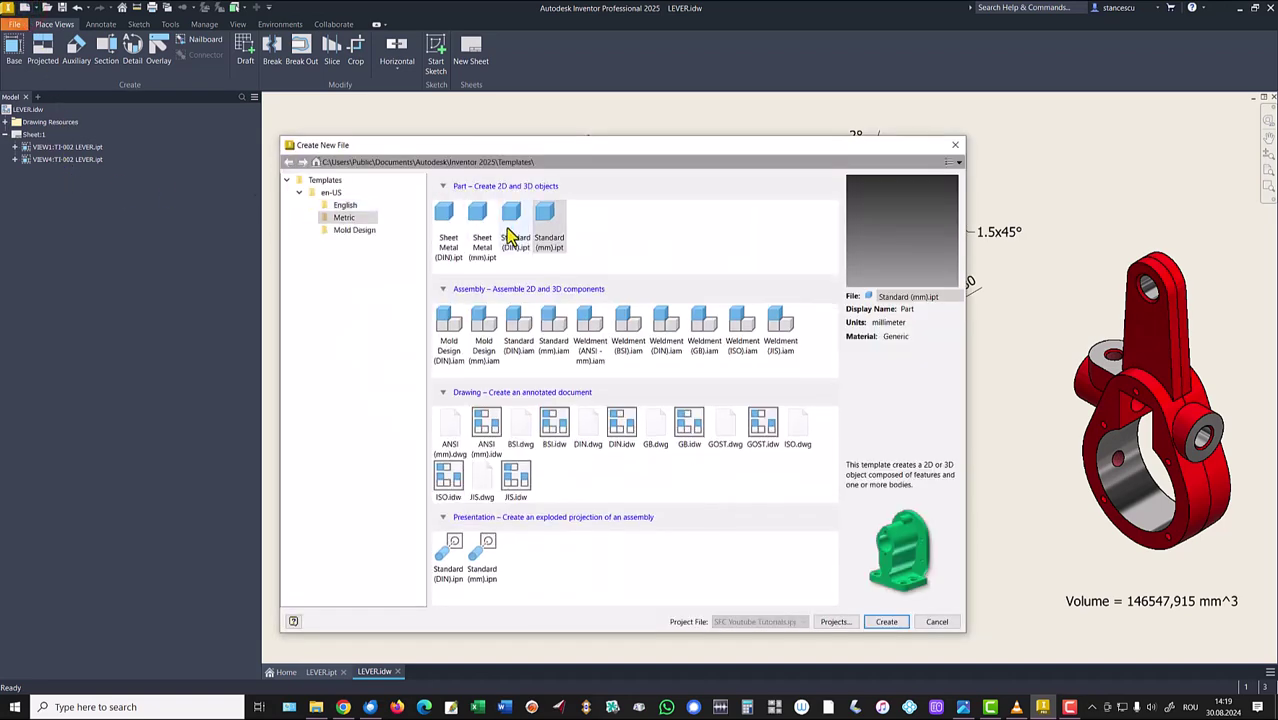
# - Create a new part from the Standard (mm).ipt template and start a 2D sketch on its XY plane
pyautogui.click(542, 222)
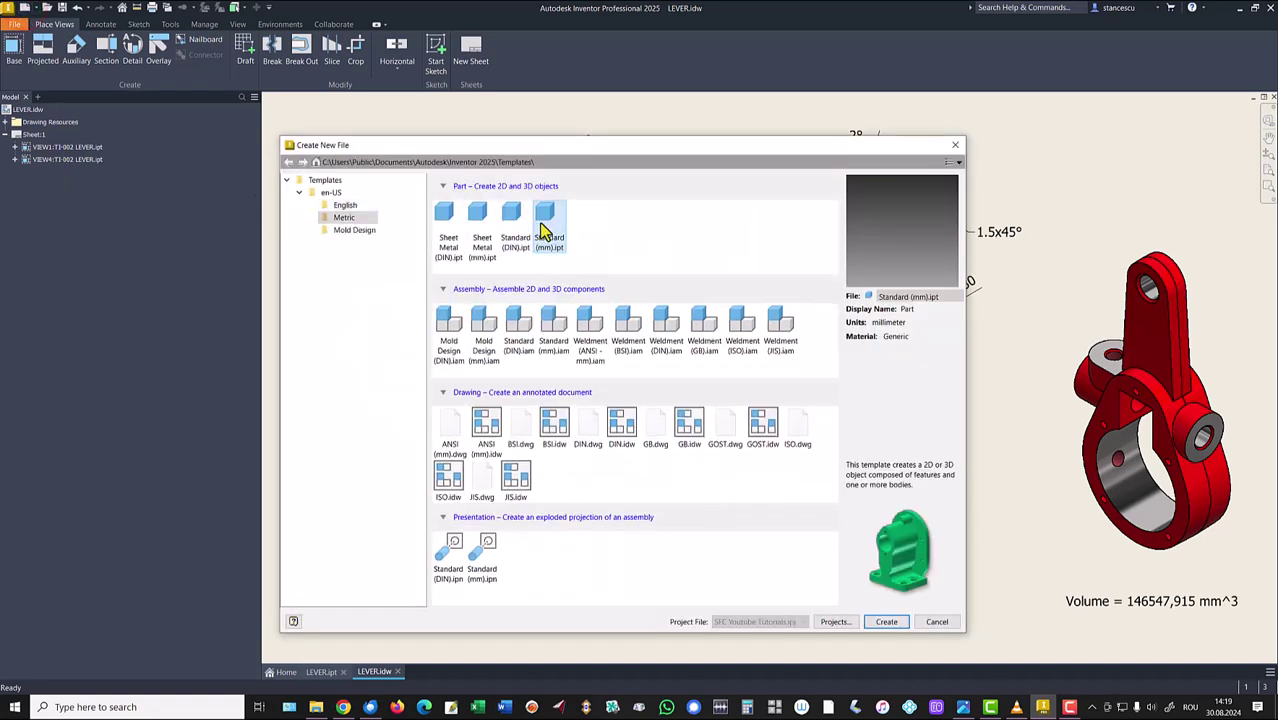
pyautogui.doubleClick(542, 222)
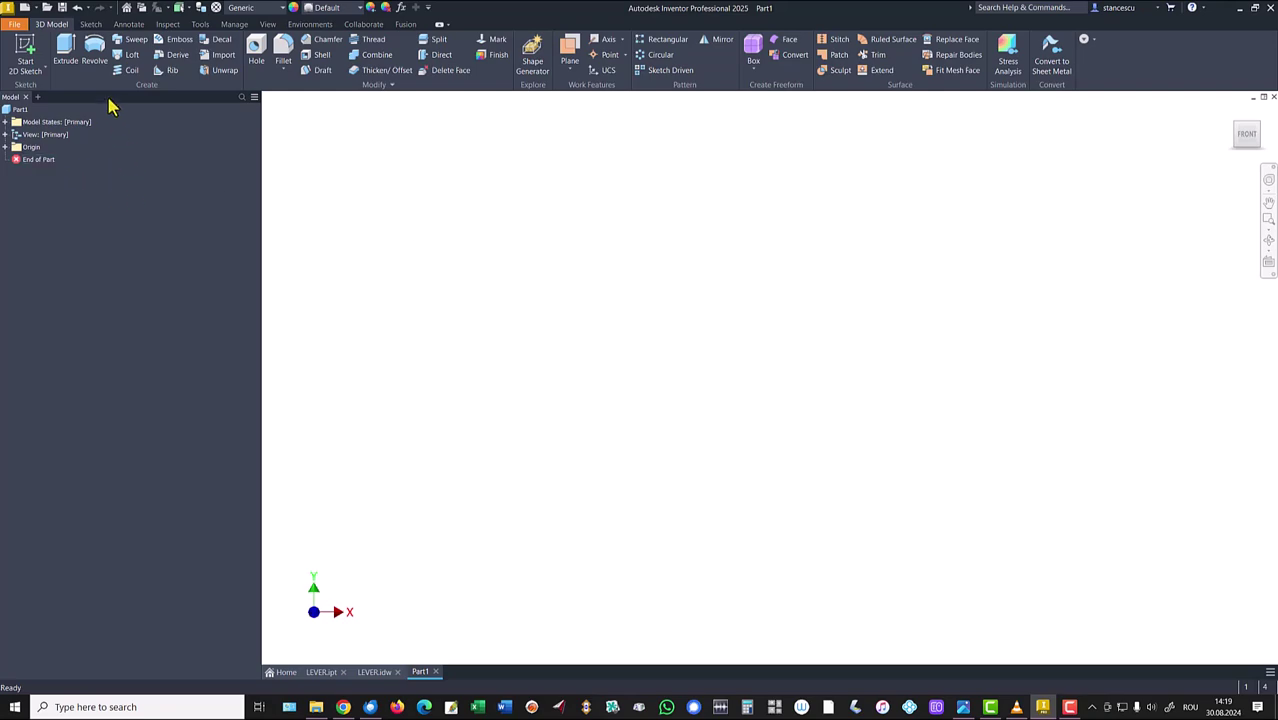
pyautogui.click(27, 55)
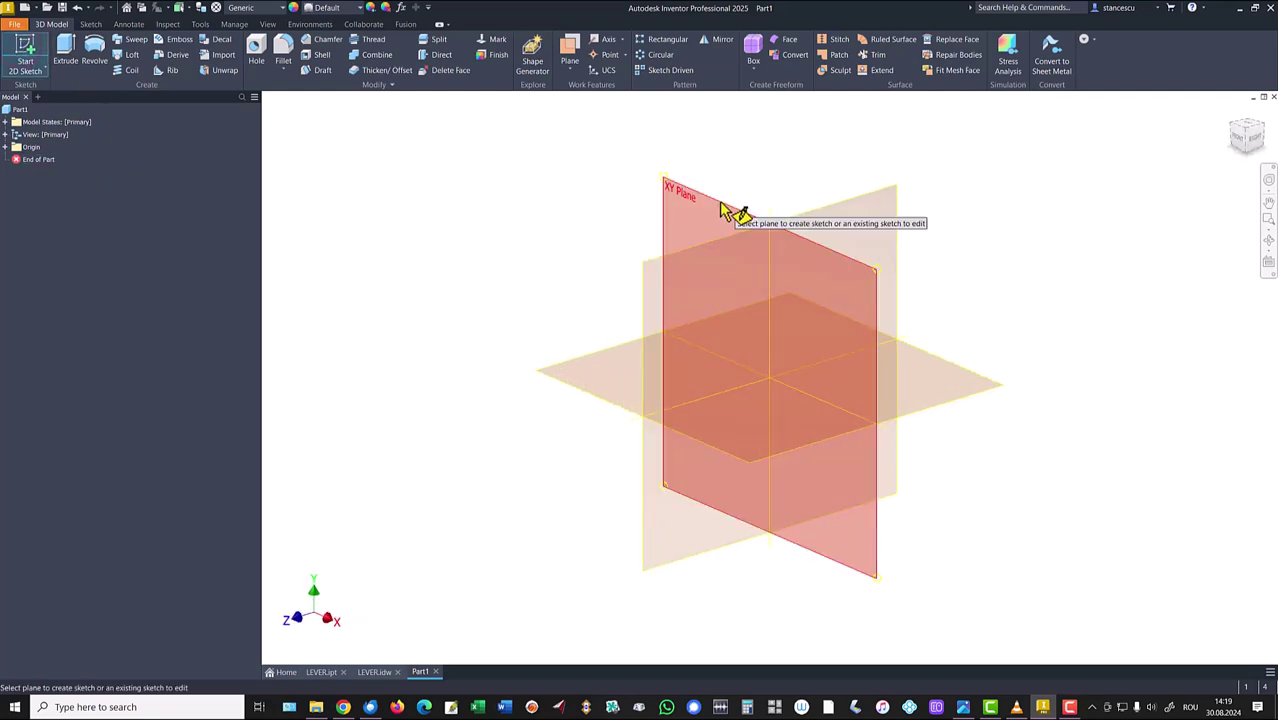
pyautogui.click(718, 201)
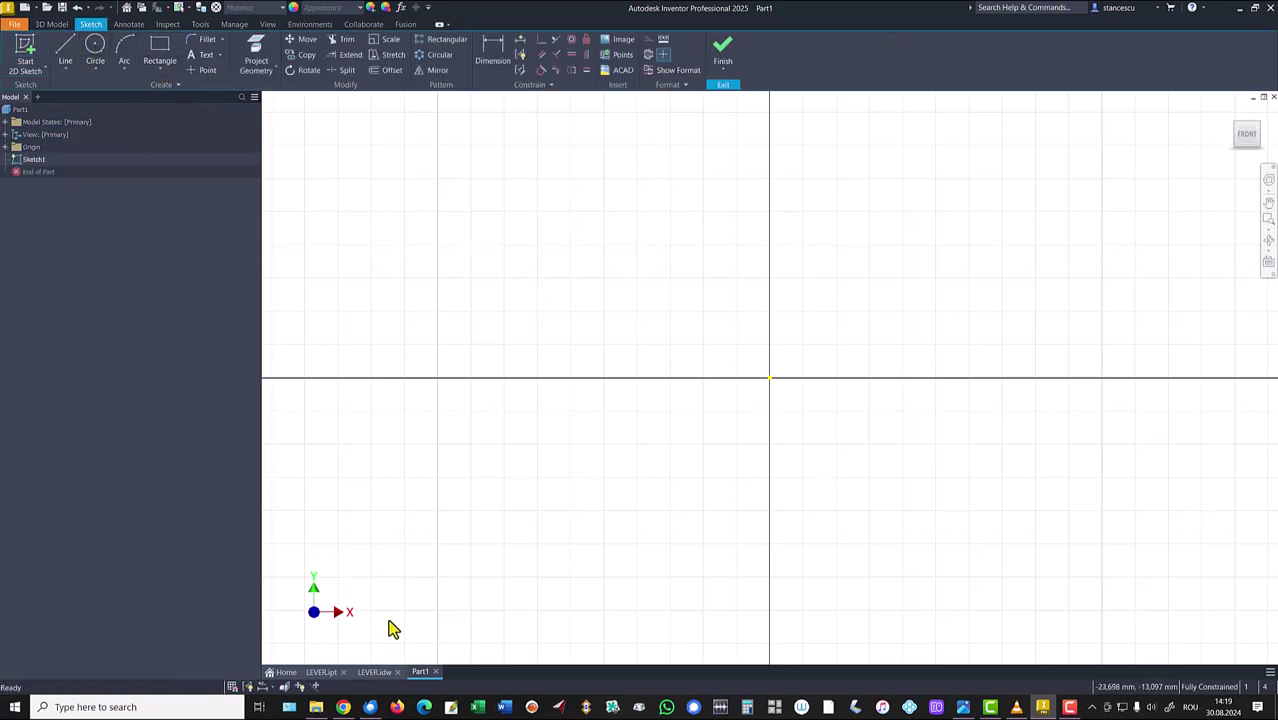
# - Consult the LEVER.idw drawing and sketch a circle with a diameter of 84 mm centred on the origin of Part1
pyautogui.click(378, 673)
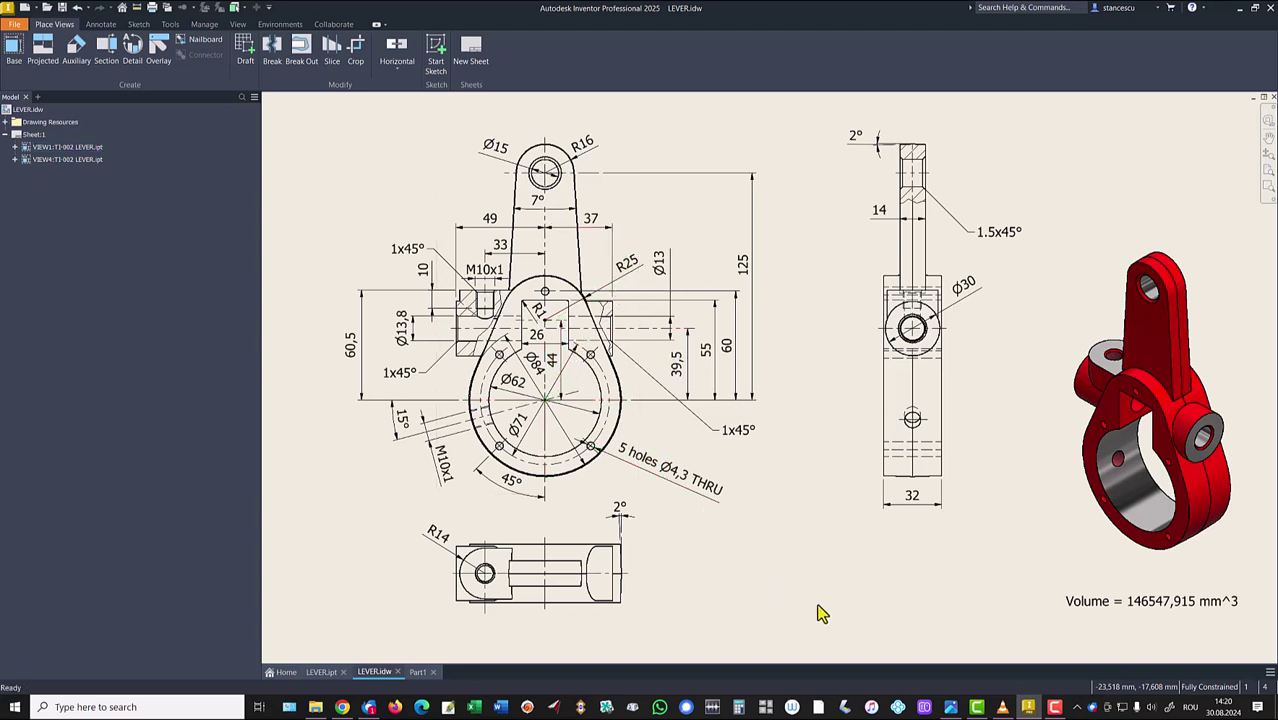
pyautogui.click(415, 673)
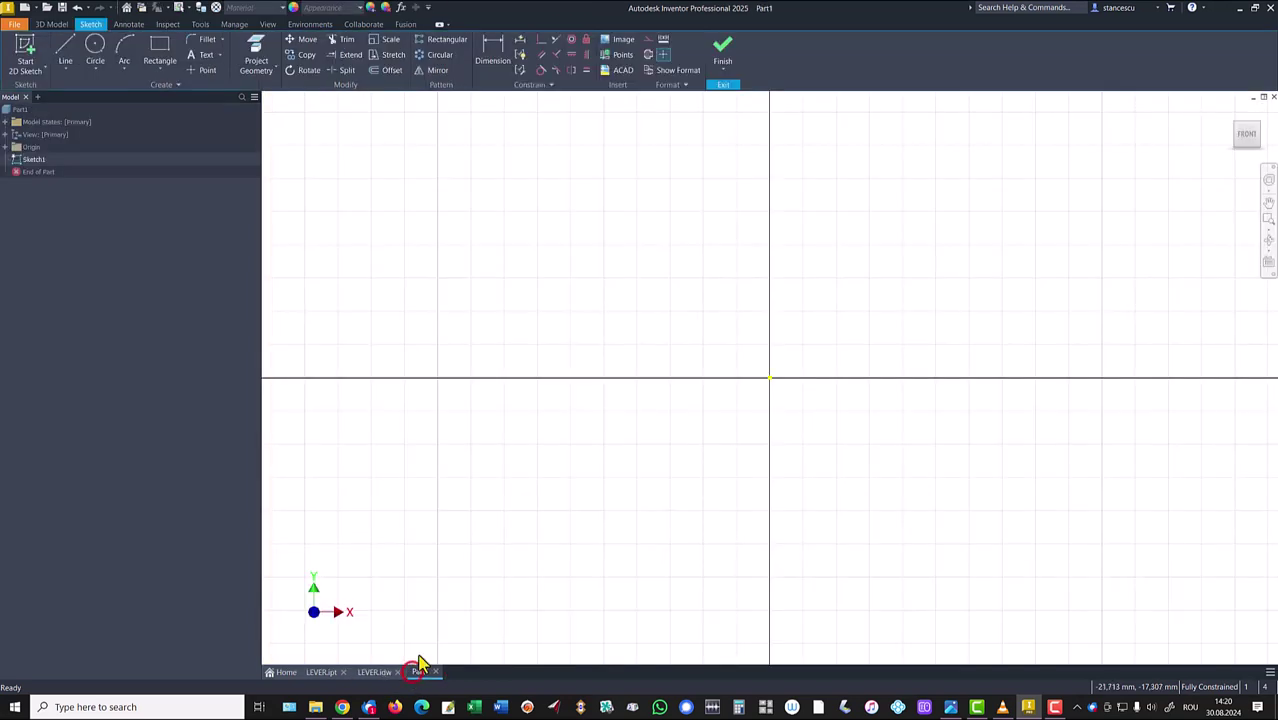
pyautogui.click(98, 50)
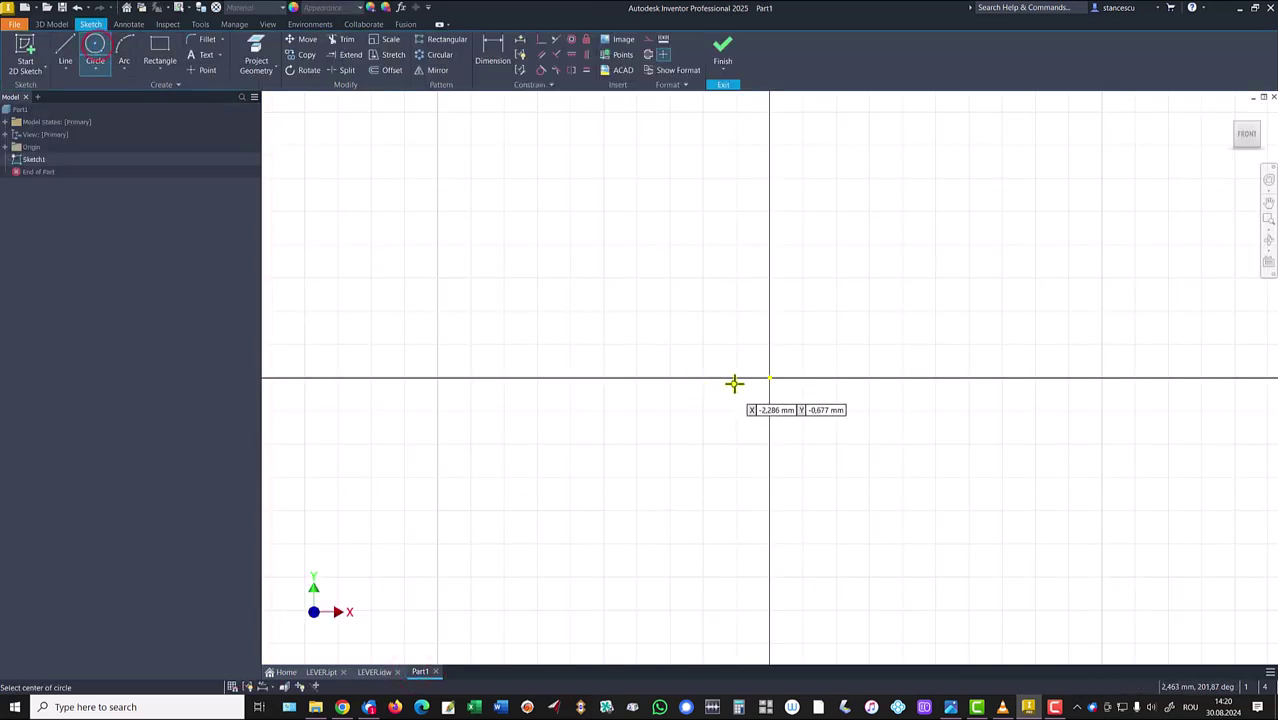
pyautogui.click(770, 378)
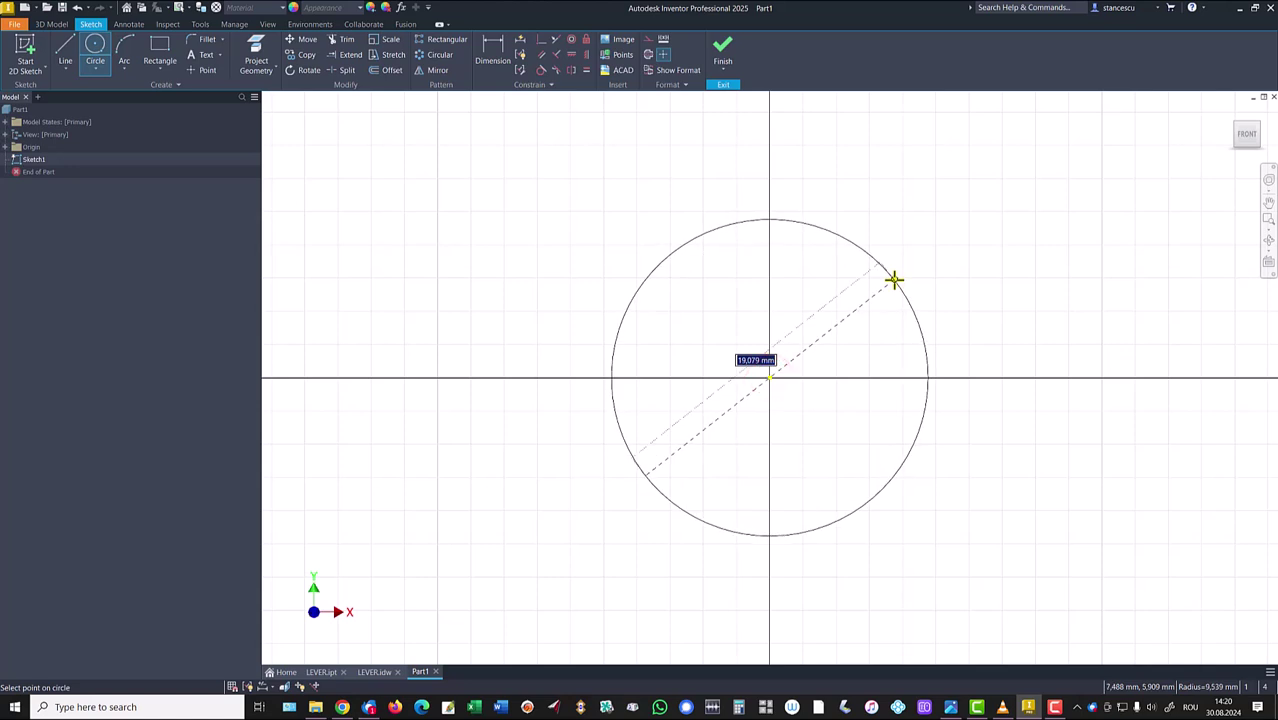
pyautogui.write('84')
pyautogui.press('Return')
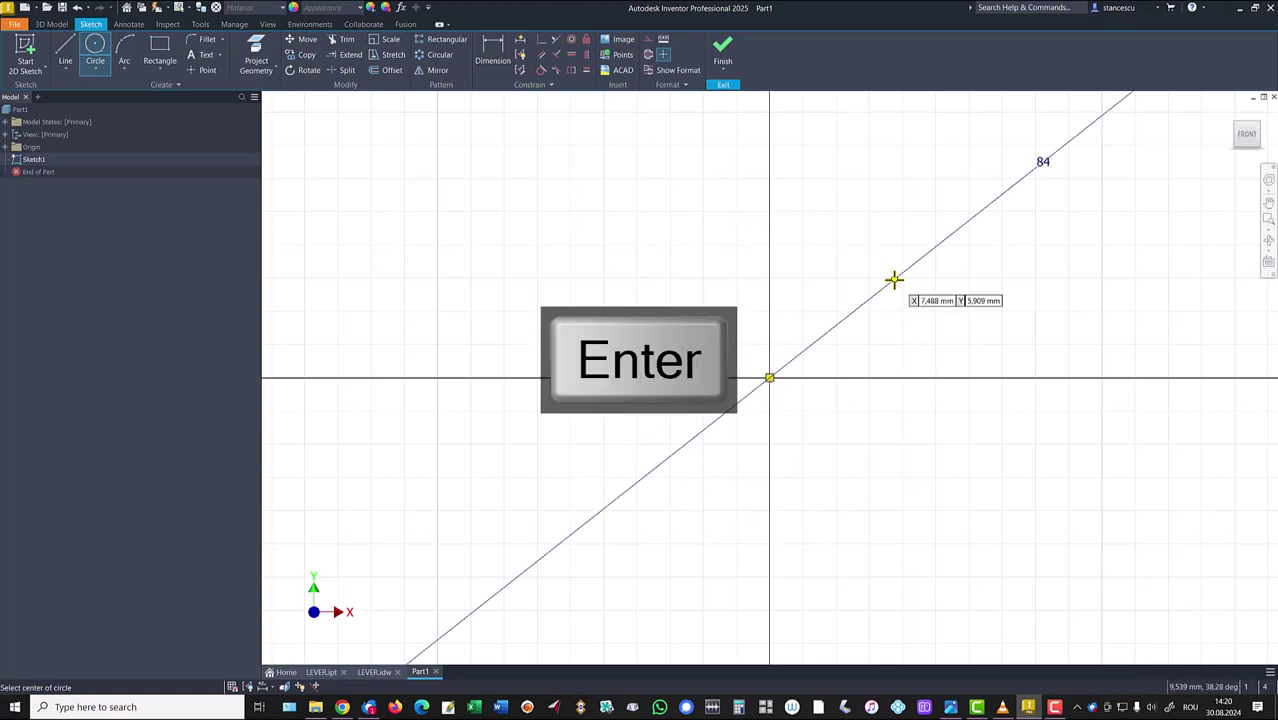
# - Sketch an outline above the circle: a line tangent to its left side, a tangent top arc and a line about 54 mm long down to its right side
pyautogui.press('Home')
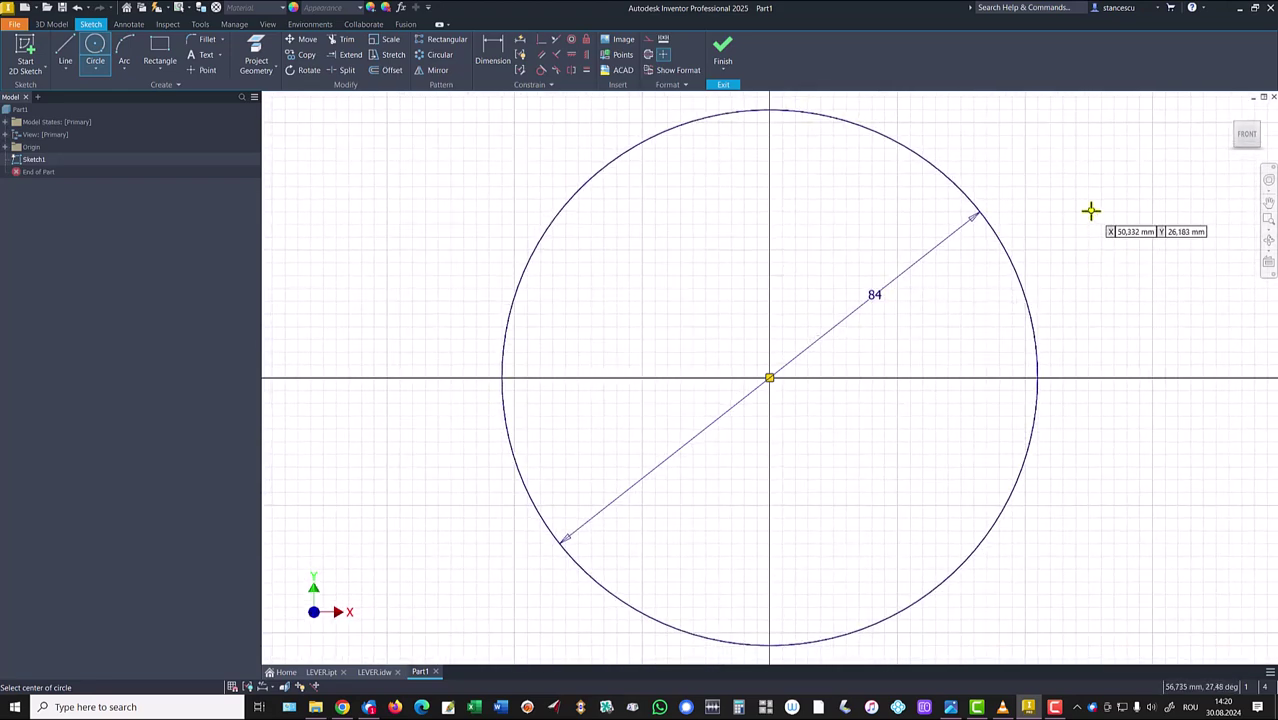
pyautogui.scroll(-3, 793, 227)
pyautogui.moveTo(793, 227); pyautogui.dragTo(722, 348, button='middle')
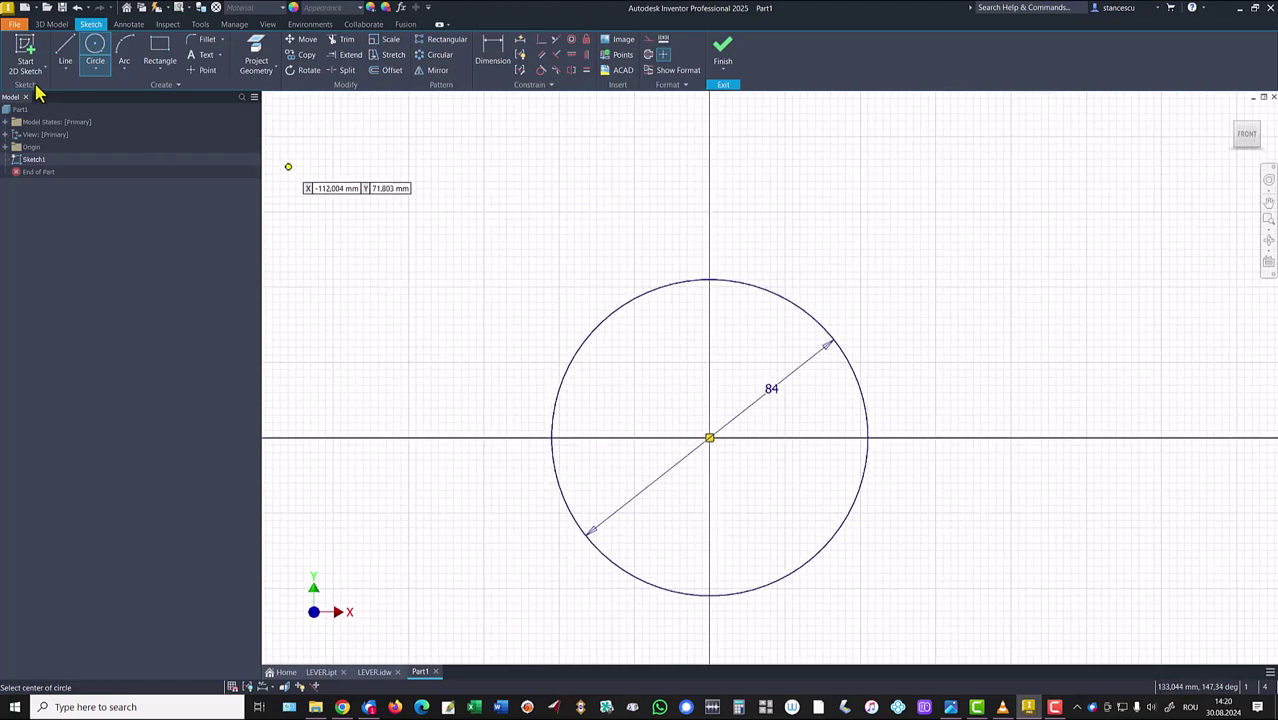
pyautogui.click(63, 46)
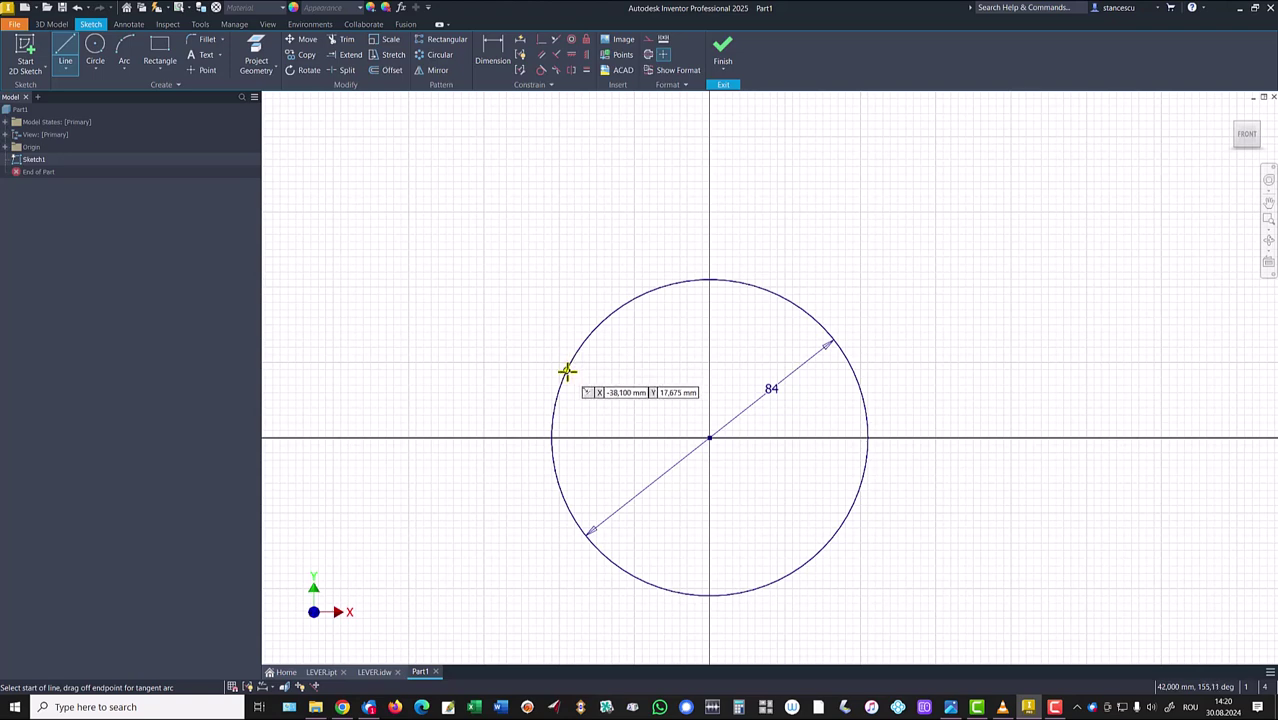
pyautogui.moveTo(566, 368); pyautogui.dragTo(657, 167)
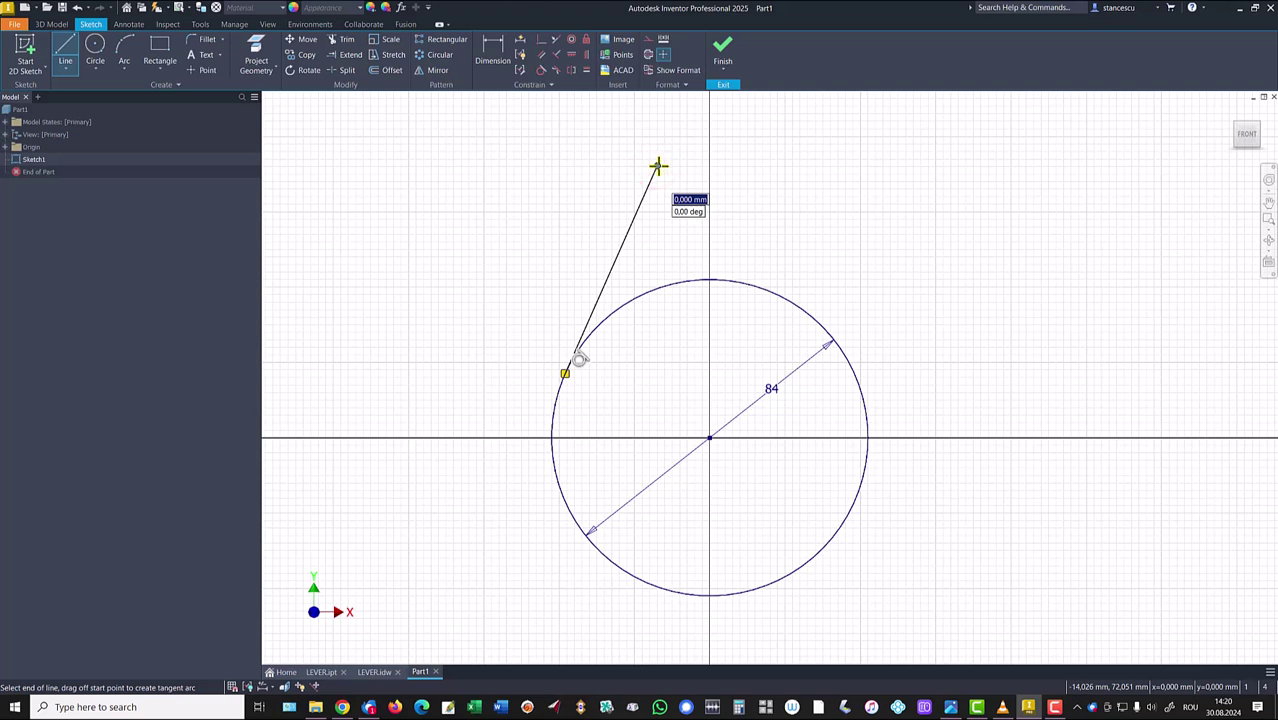
pyautogui.moveTo(658, 162); pyautogui.dragTo(769, 166)
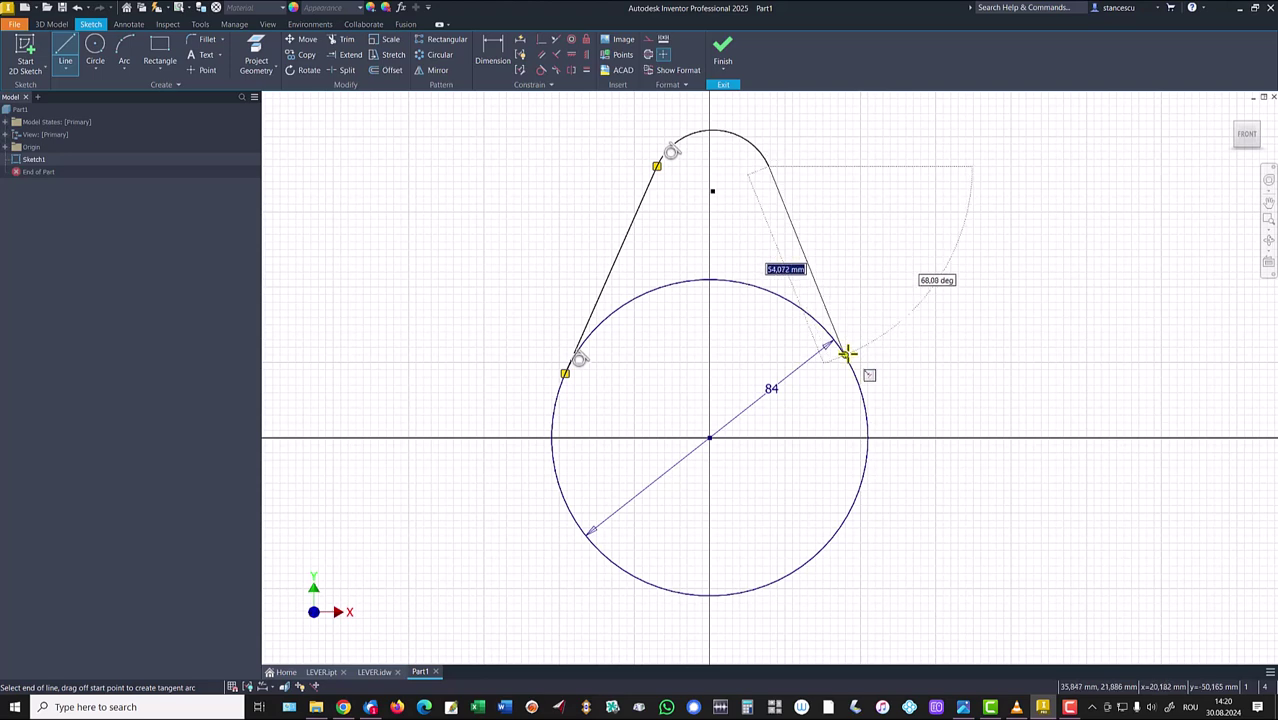
pyautogui.doubleClick(845, 353)
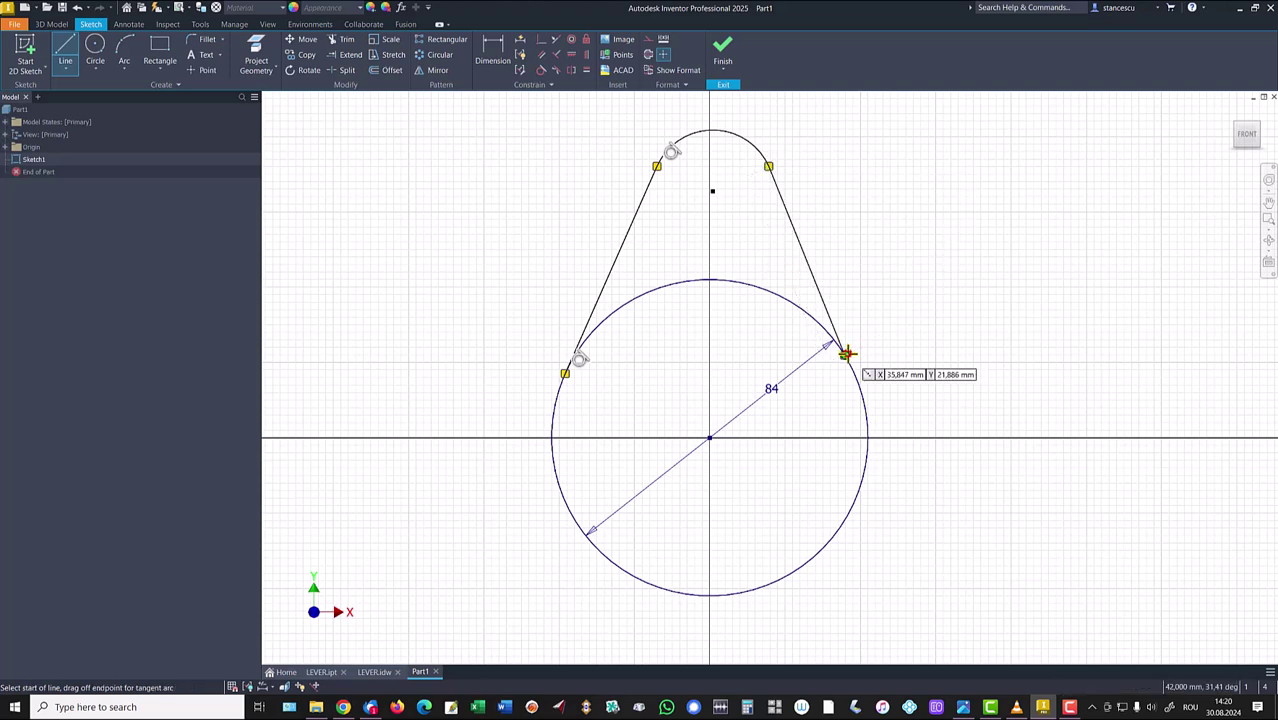
# - Make the outline's right line tangent to both the top arc and the 84 mm circle
pyautogui.click(541, 70)
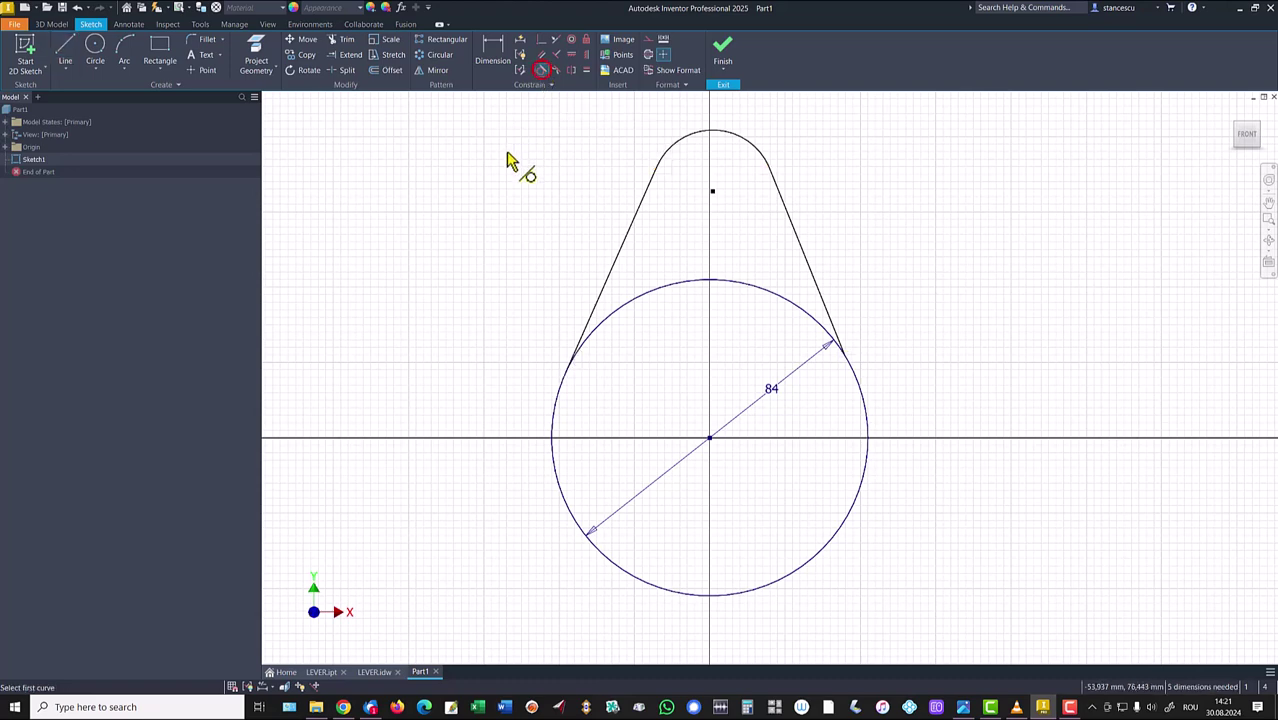
pyautogui.click(790, 213)
pyautogui.click(766, 164)
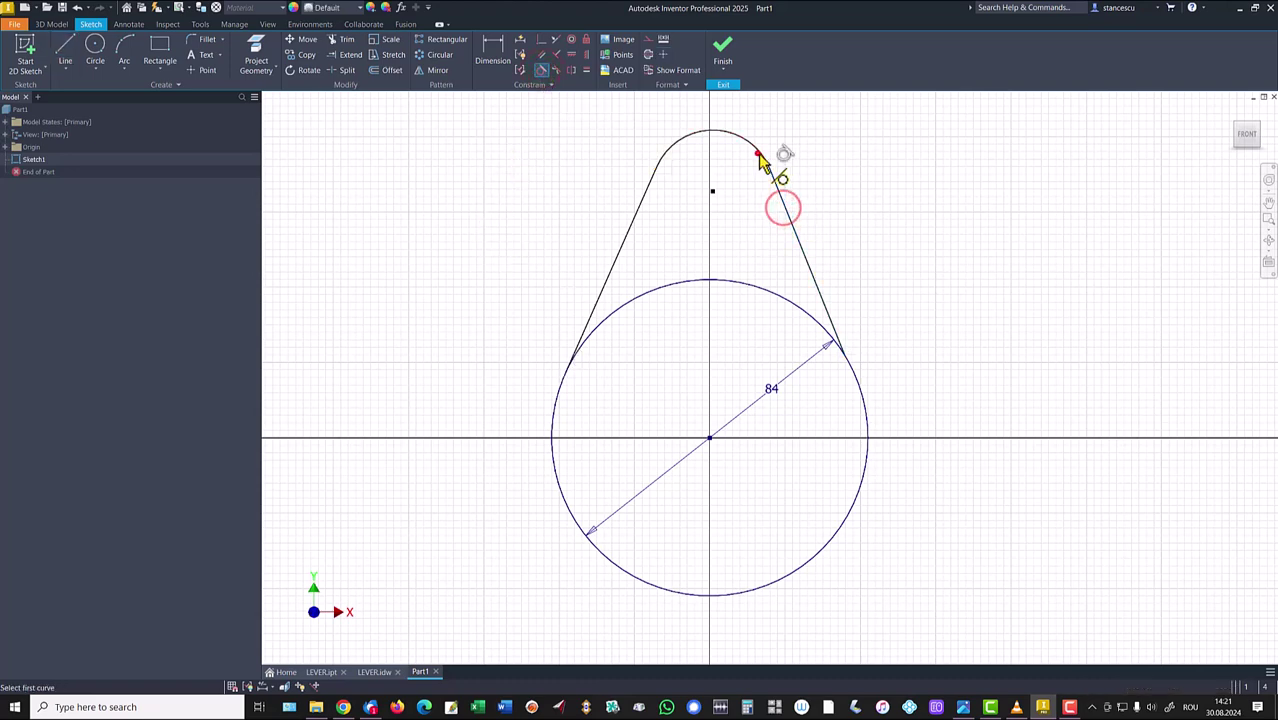
pyautogui.click(789, 309)
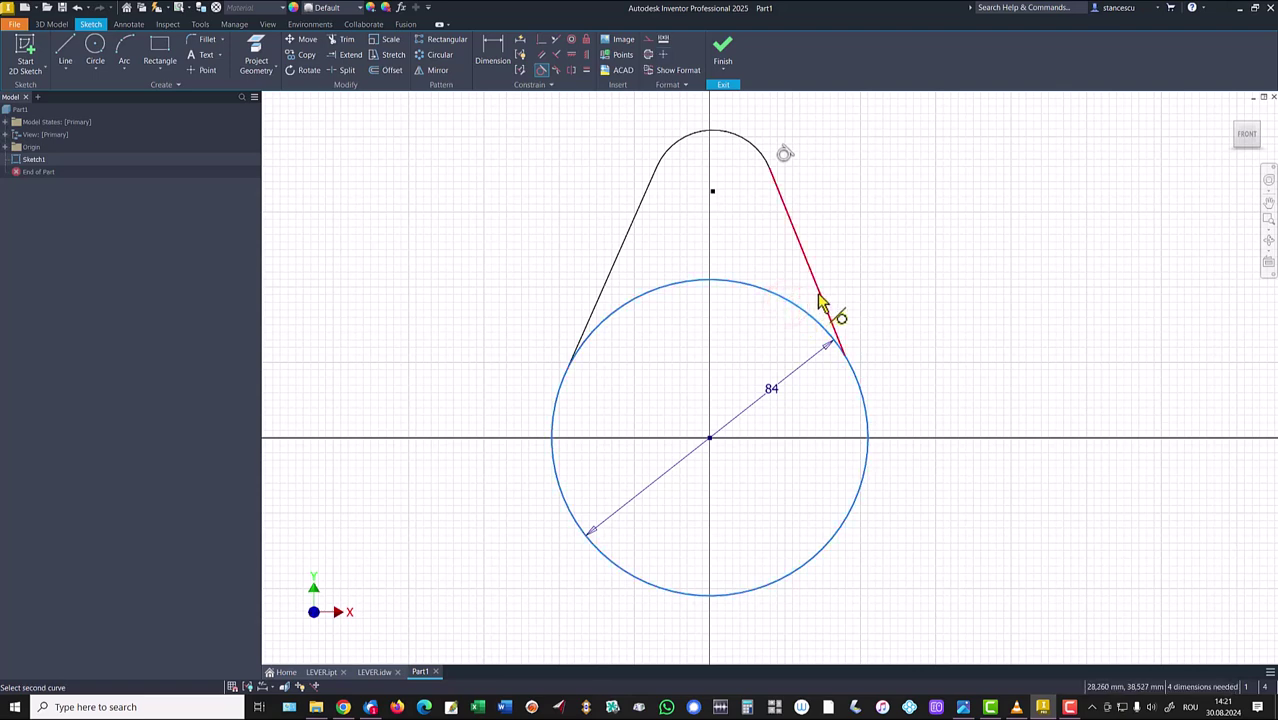
pyautogui.click(820, 300)
pyautogui.press('Escape')
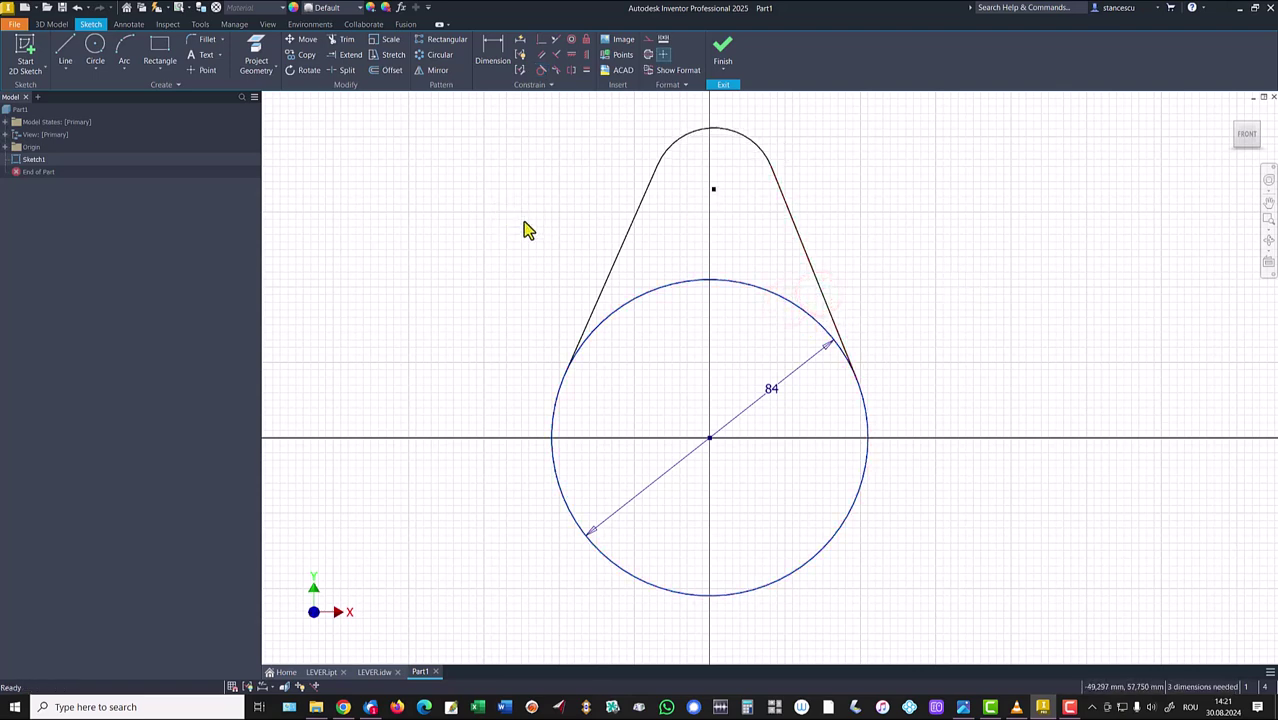
# - Trim the circle's upper portion inside the outline and align the top arc's centre vertically with the circle's centre
pyautogui.click(341, 40)
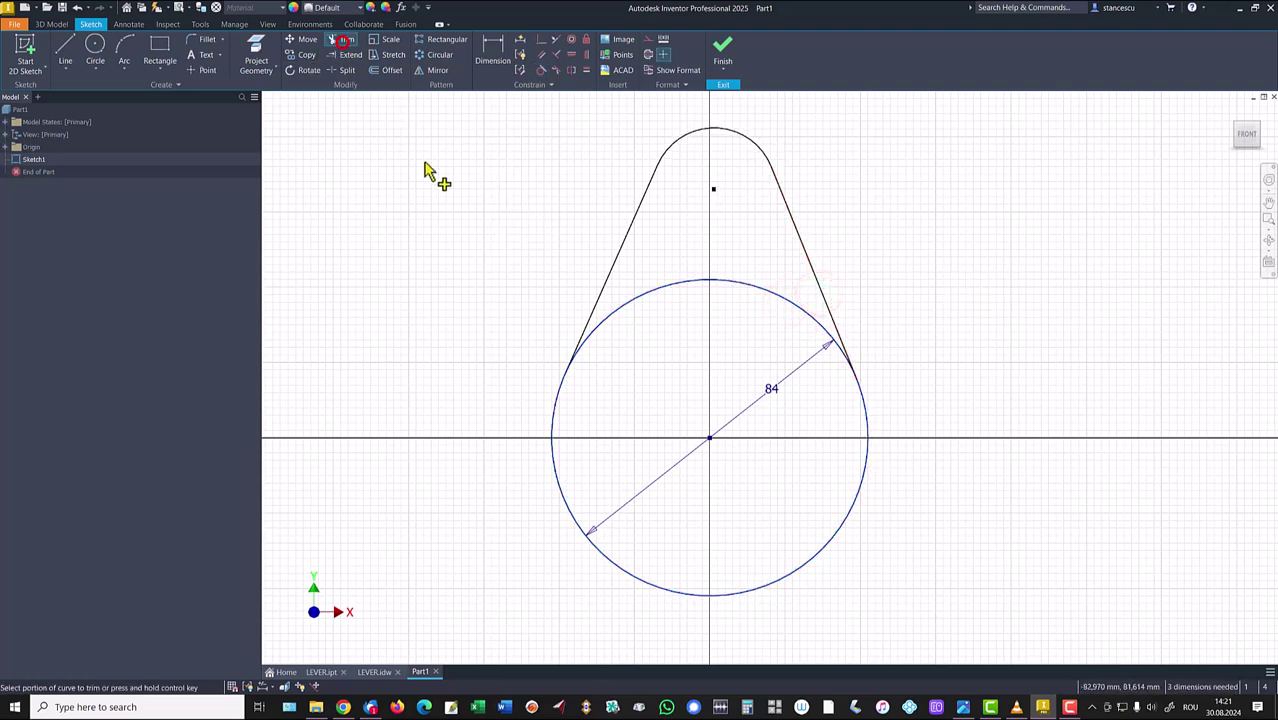
pyautogui.click(663, 297)
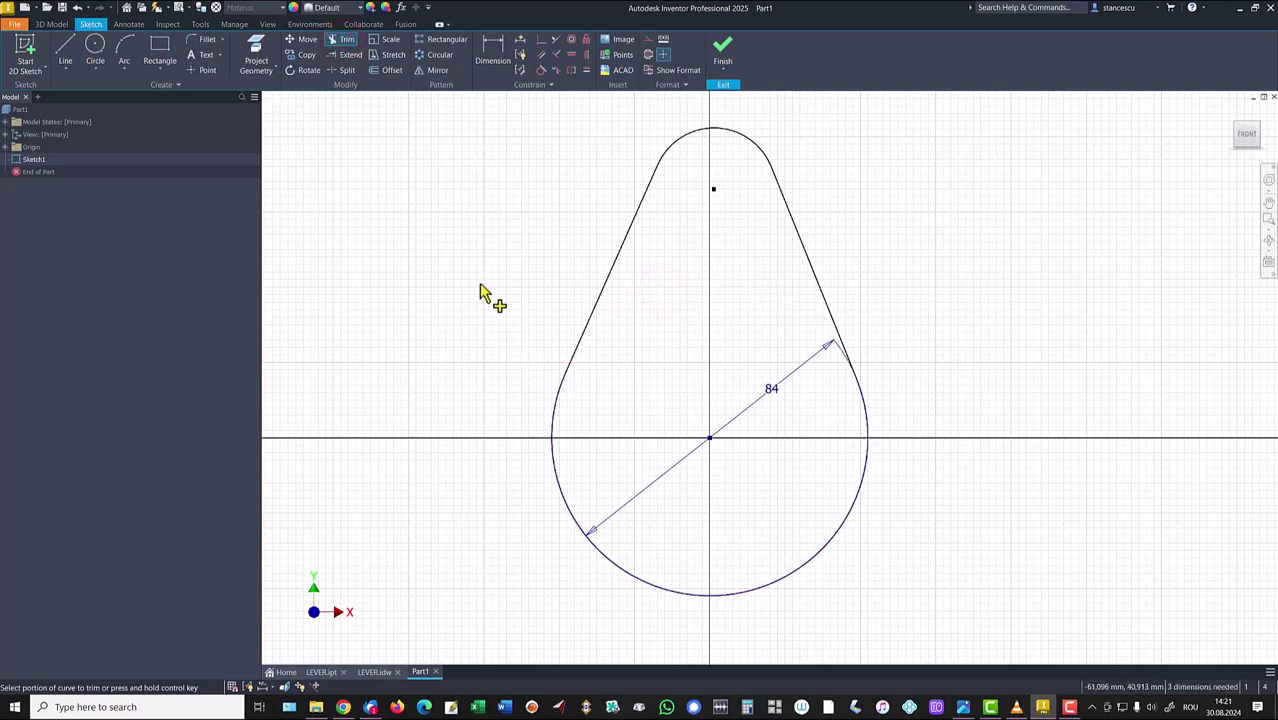
pyautogui.click(587, 56)
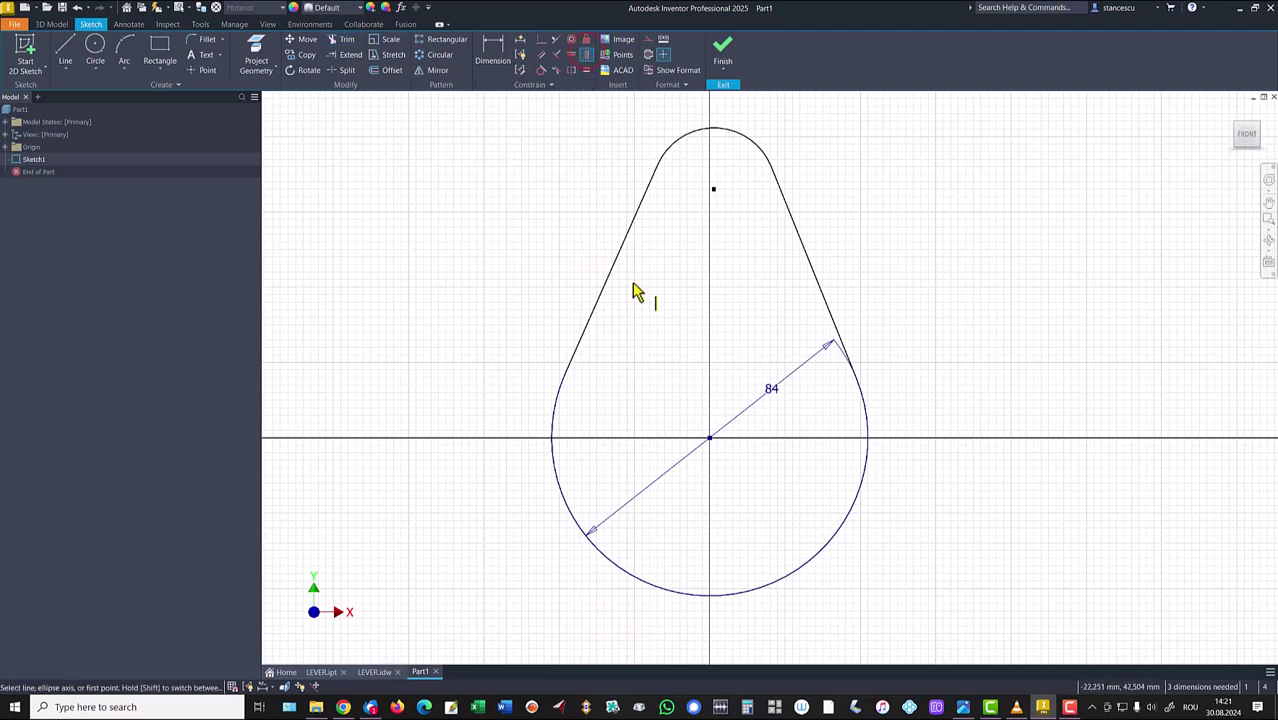
pyautogui.click(710, 440)
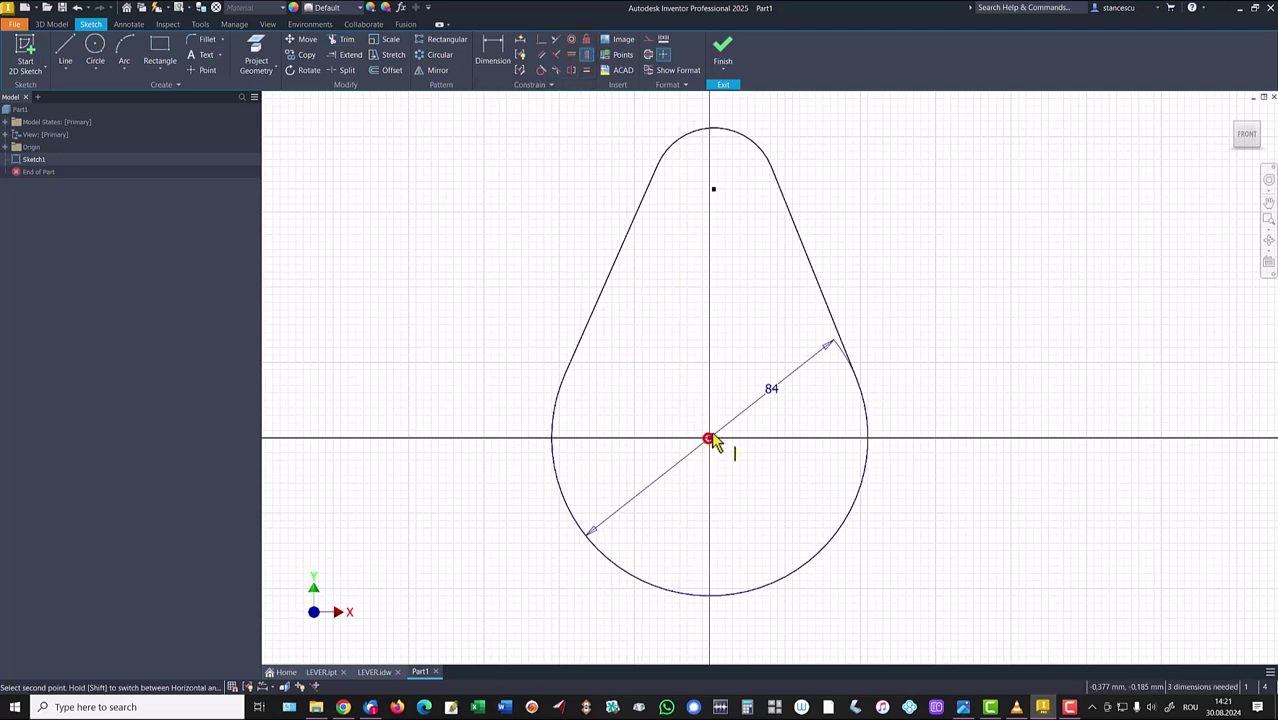
pyautogui.click(713, 190)
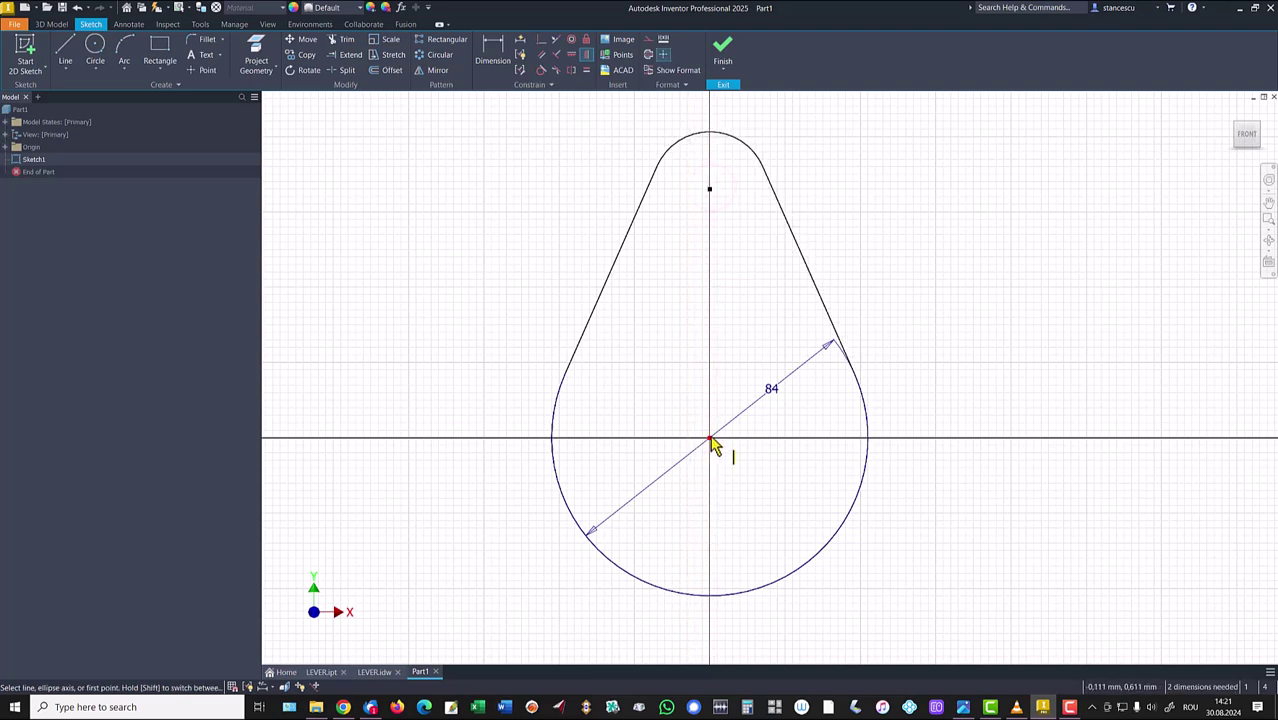
pyautogui.click(7, 147)
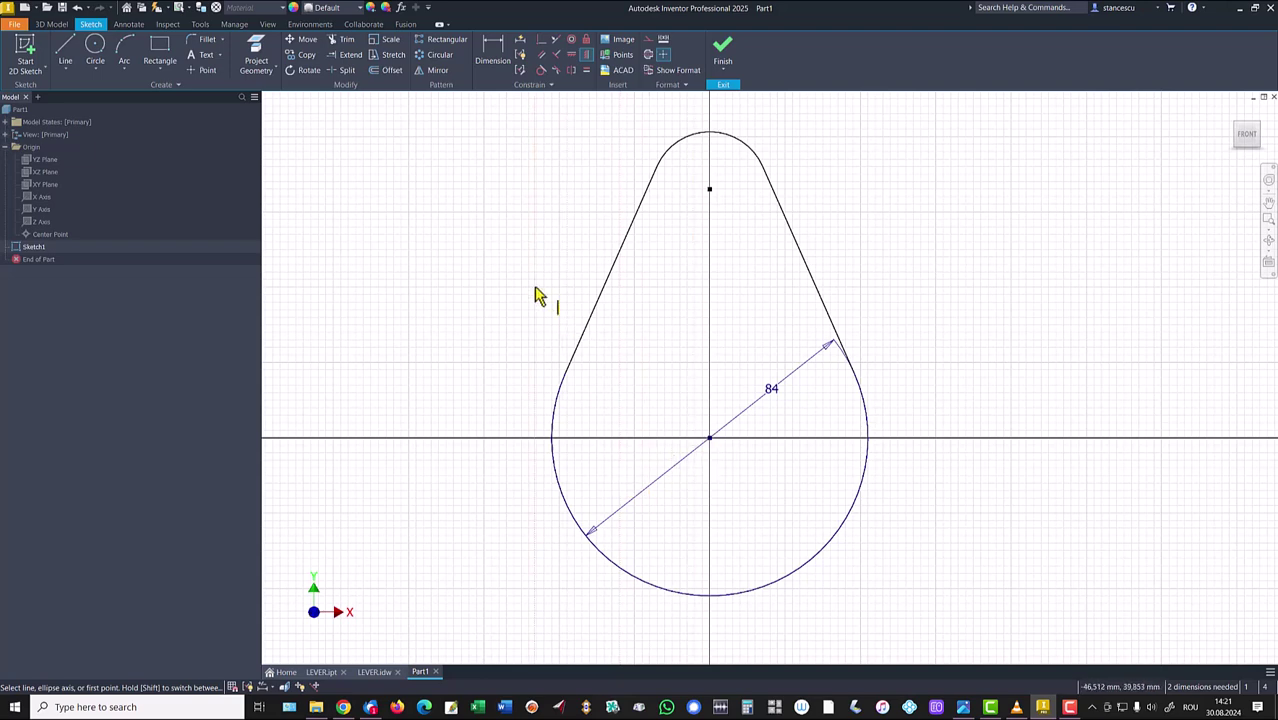
# - Dimension the vertical distance between the top arc's centre and the large circular arc's centre as 44 mm
pyautogui.click(493, 47)
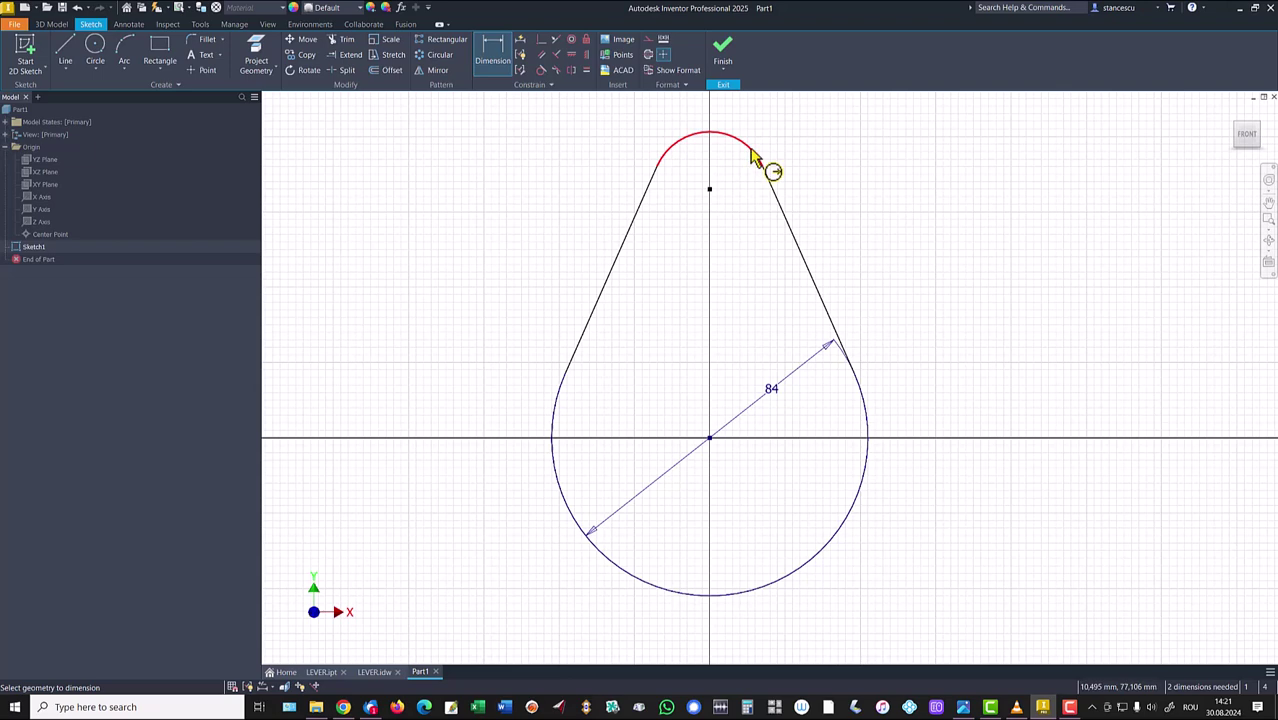
pyautogui.click(711, 191)
pyautogui.click(843, 519)
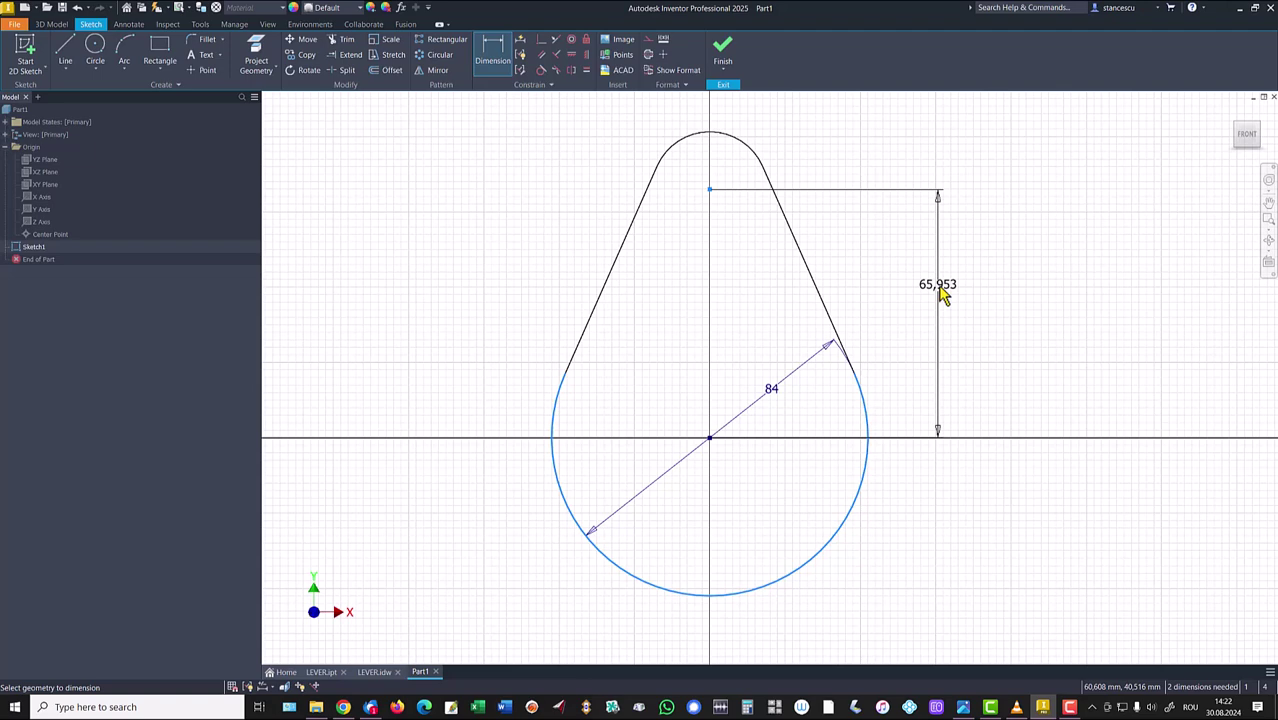
pyautogui.click(940, 288)
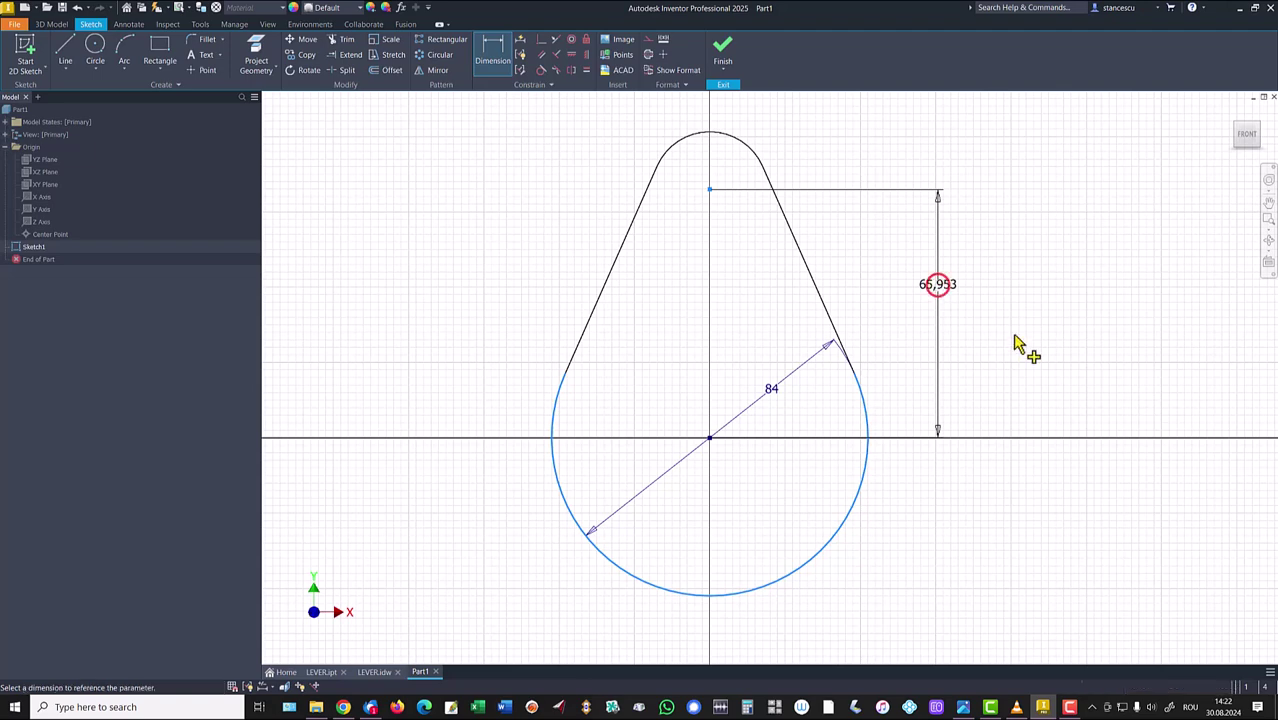
pyautogui.write('44')
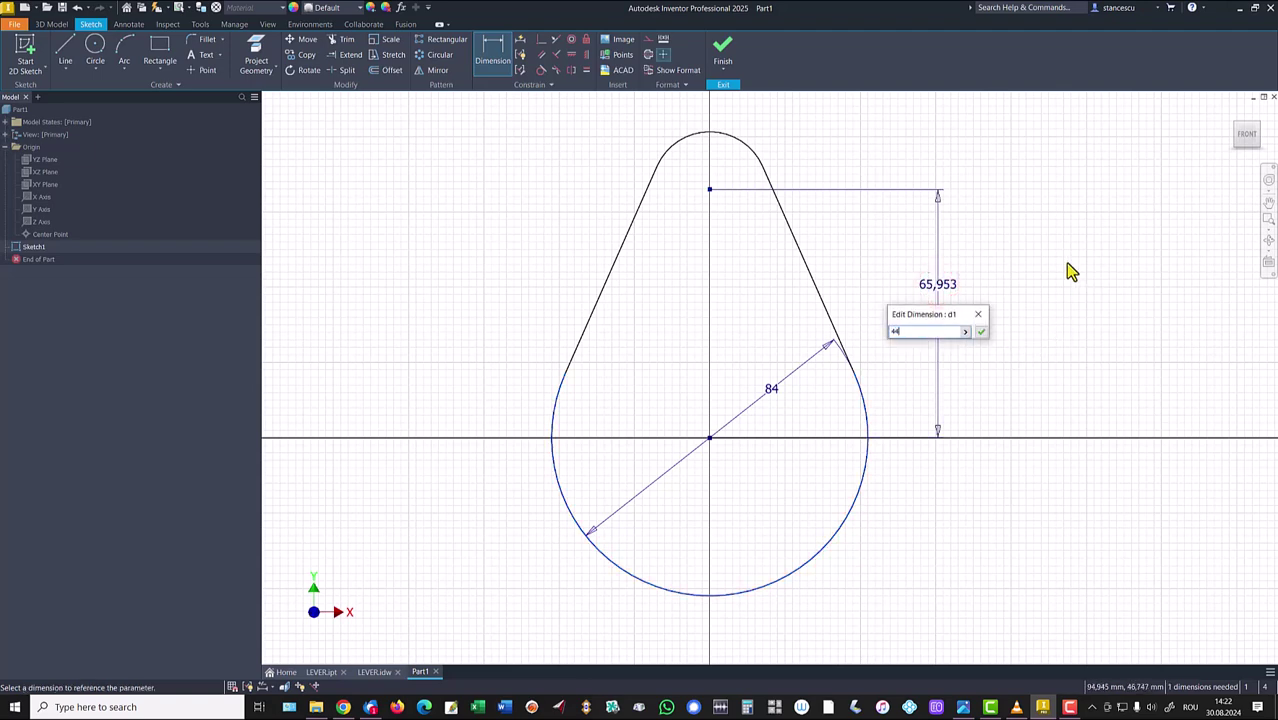
pyautogui.press('Return')
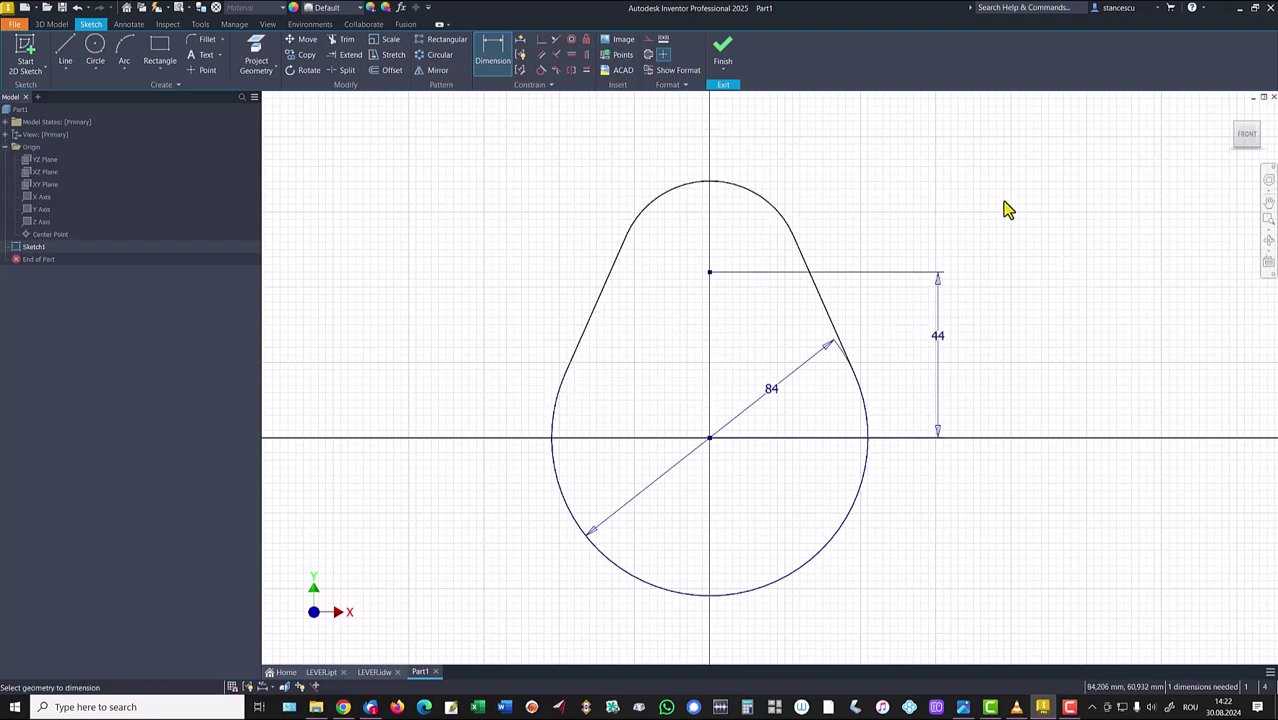
# - Set the top arc's radius to 25 mm and finish the base profile sketch
pyautogui.click(785, 214)
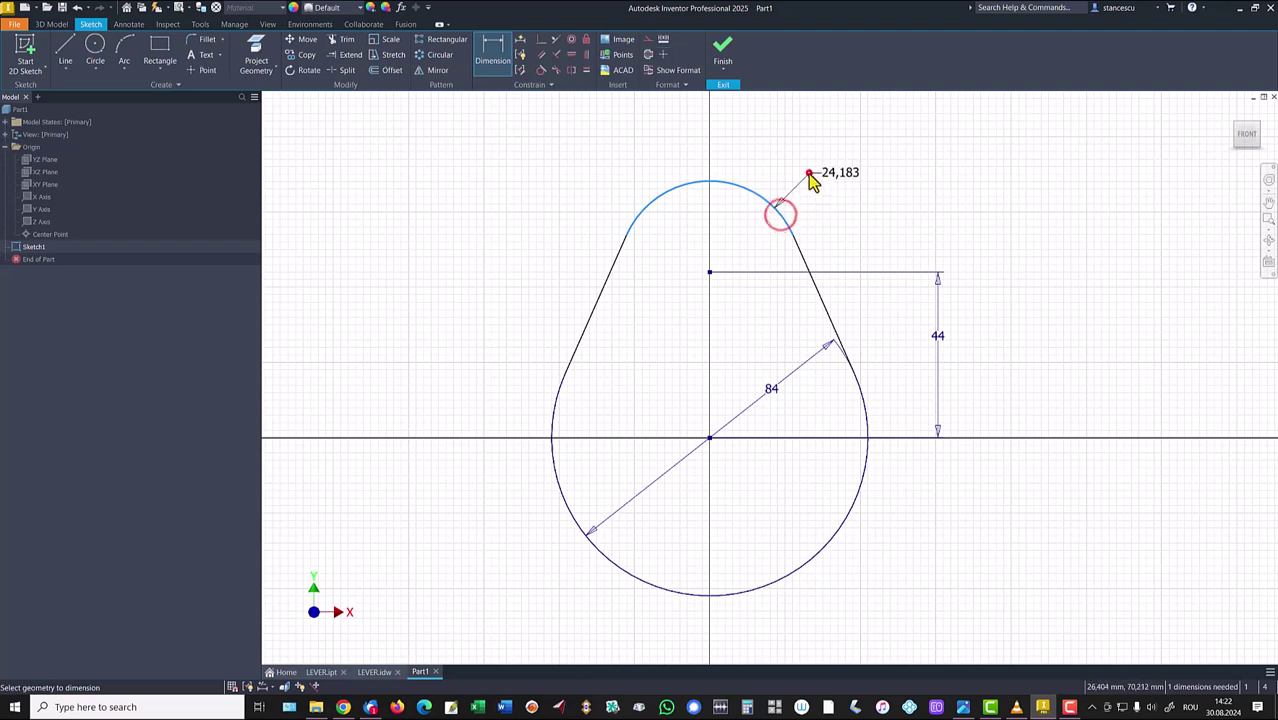
pyautogui.click(812, 170)
pyautogui.write('25')
pyautogui.press('Return')
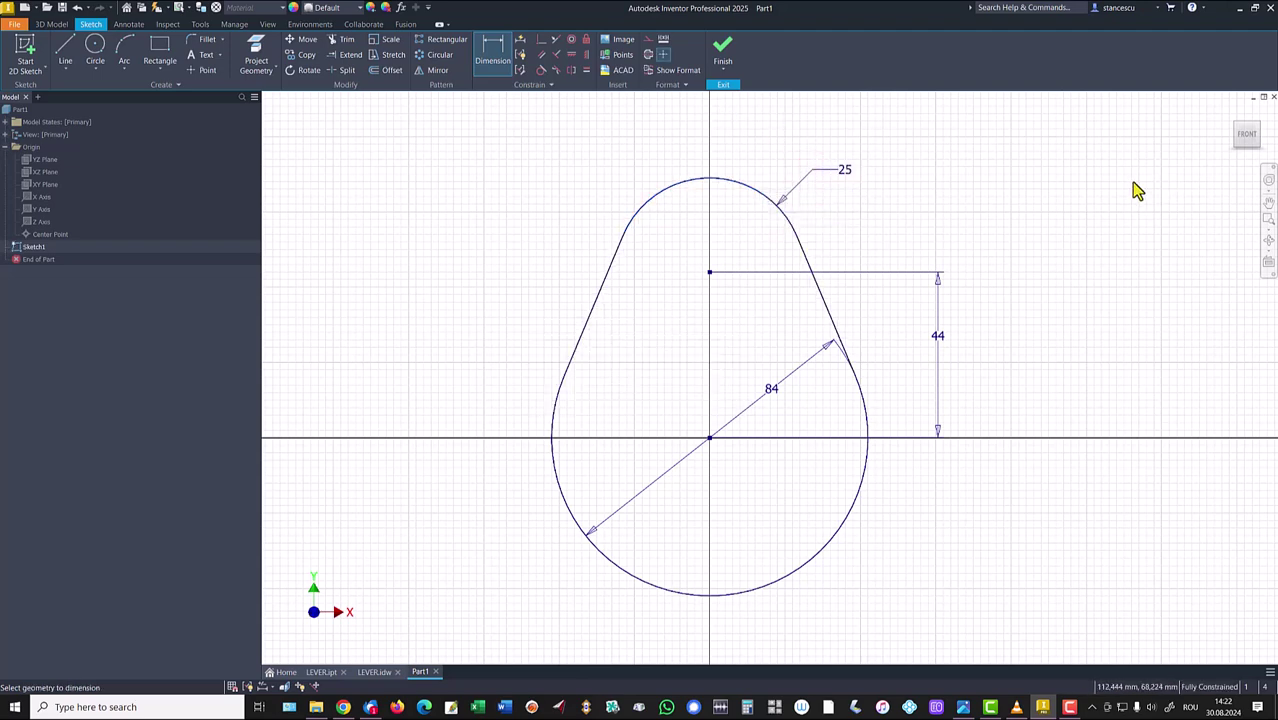
pyautogui.click(722, 48)
pyautogui.press('F6')
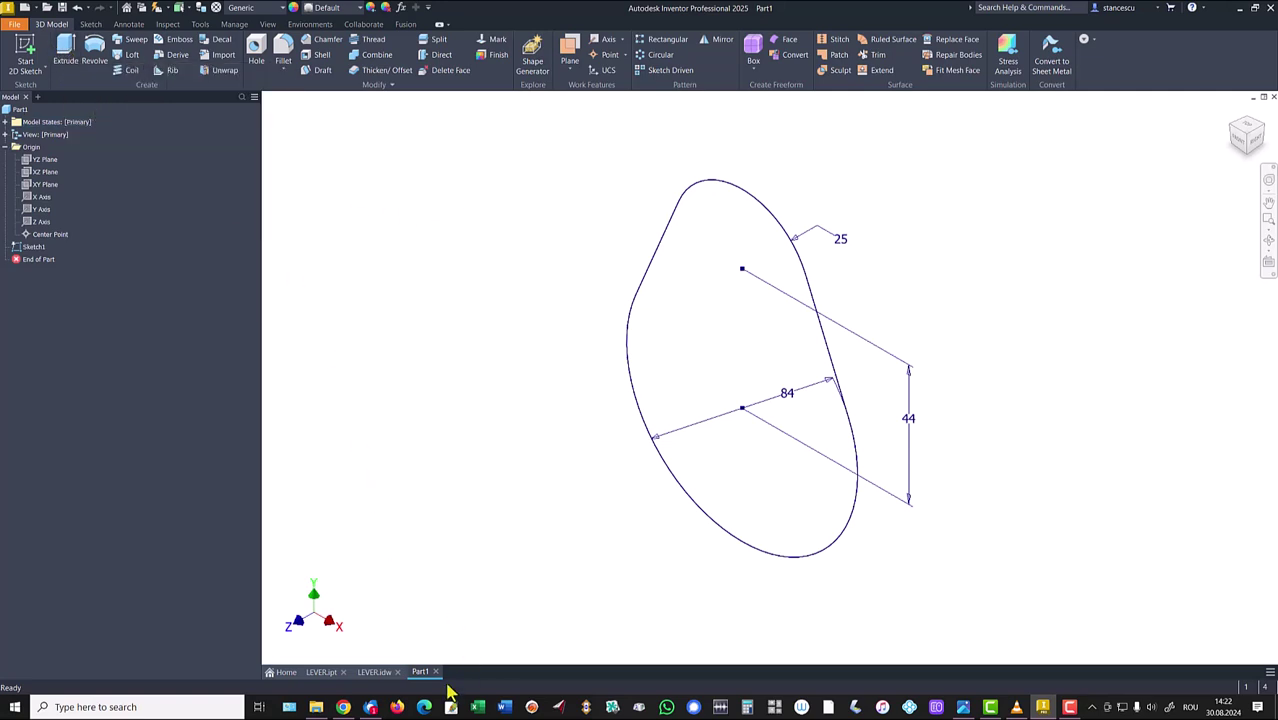
# - Consult the LEVER.idw drawing and set up a symmetric 32 mm extrusion of the base profile in Part1
pyautogui.click(375, 672)
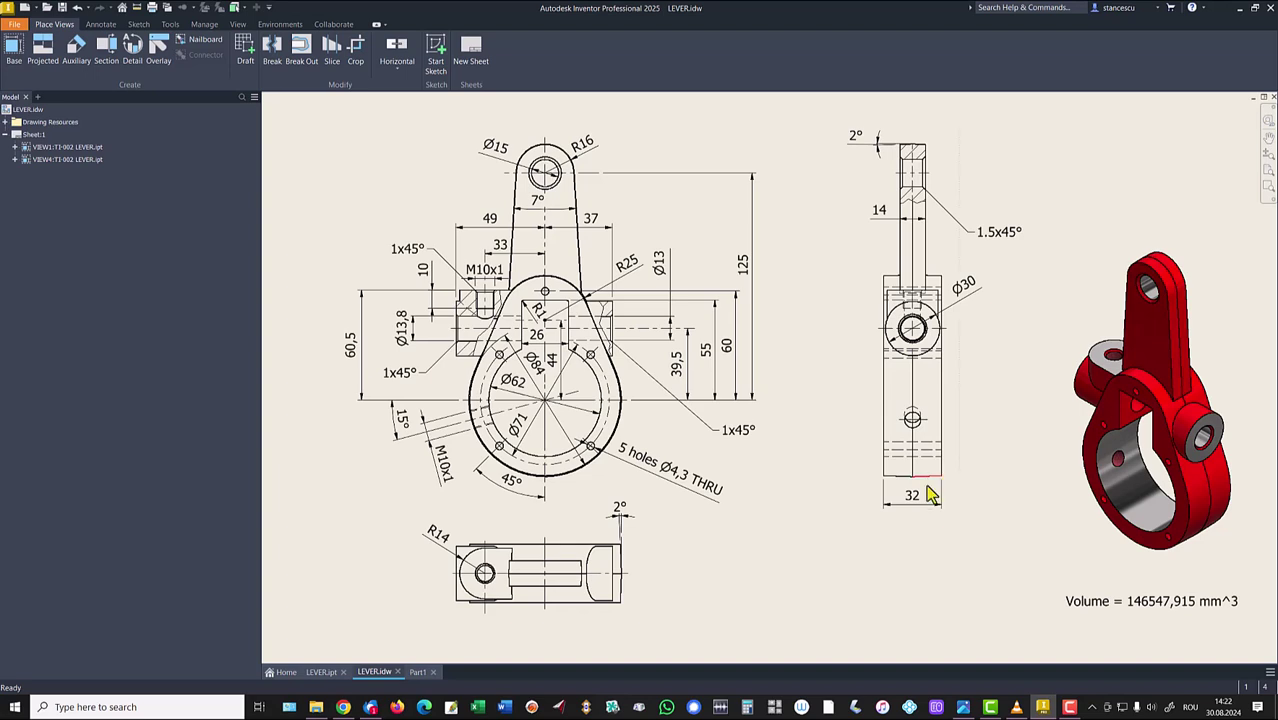
pyautogui.click(418, 672)
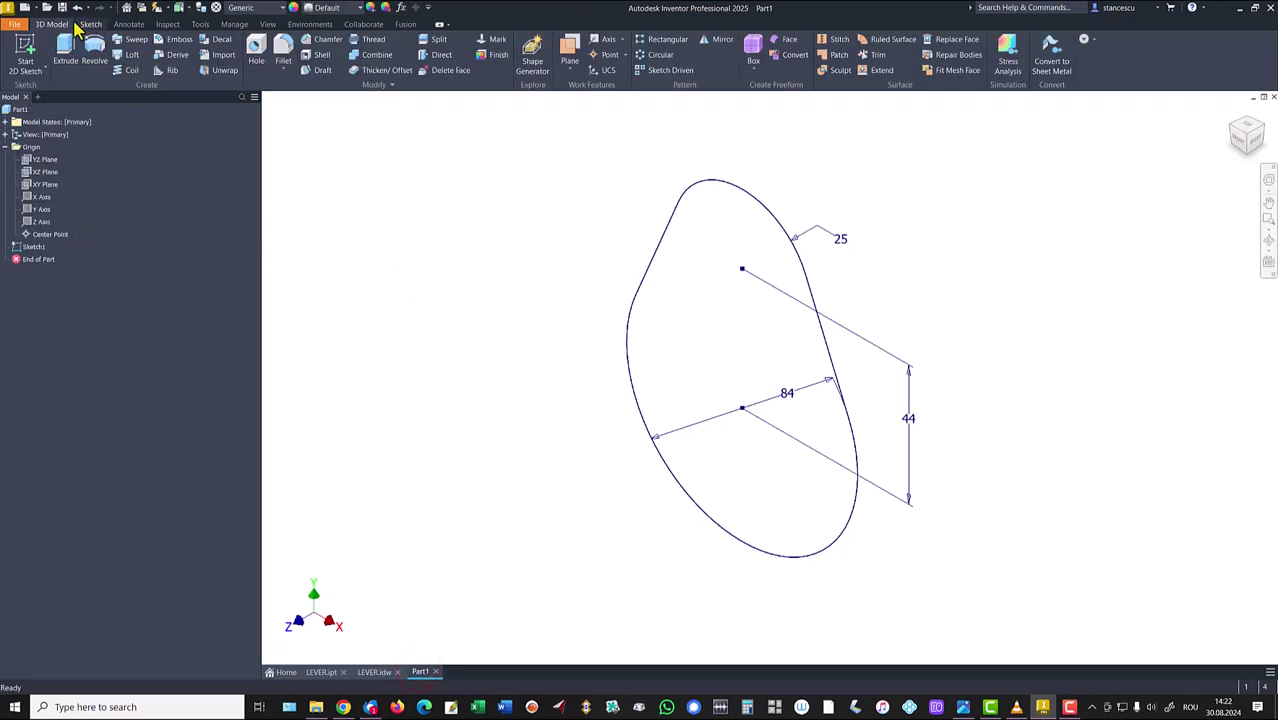
pyautogui.click(65, 50)
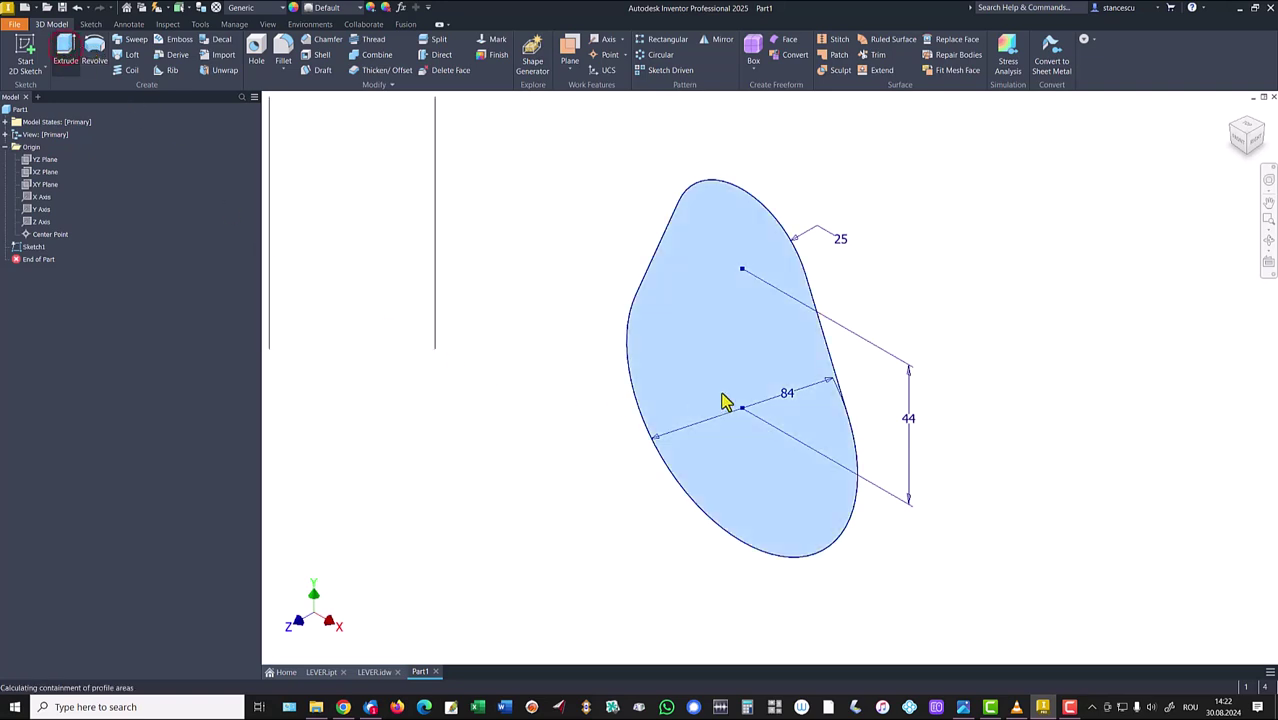
pyautogui.click(376, 203)
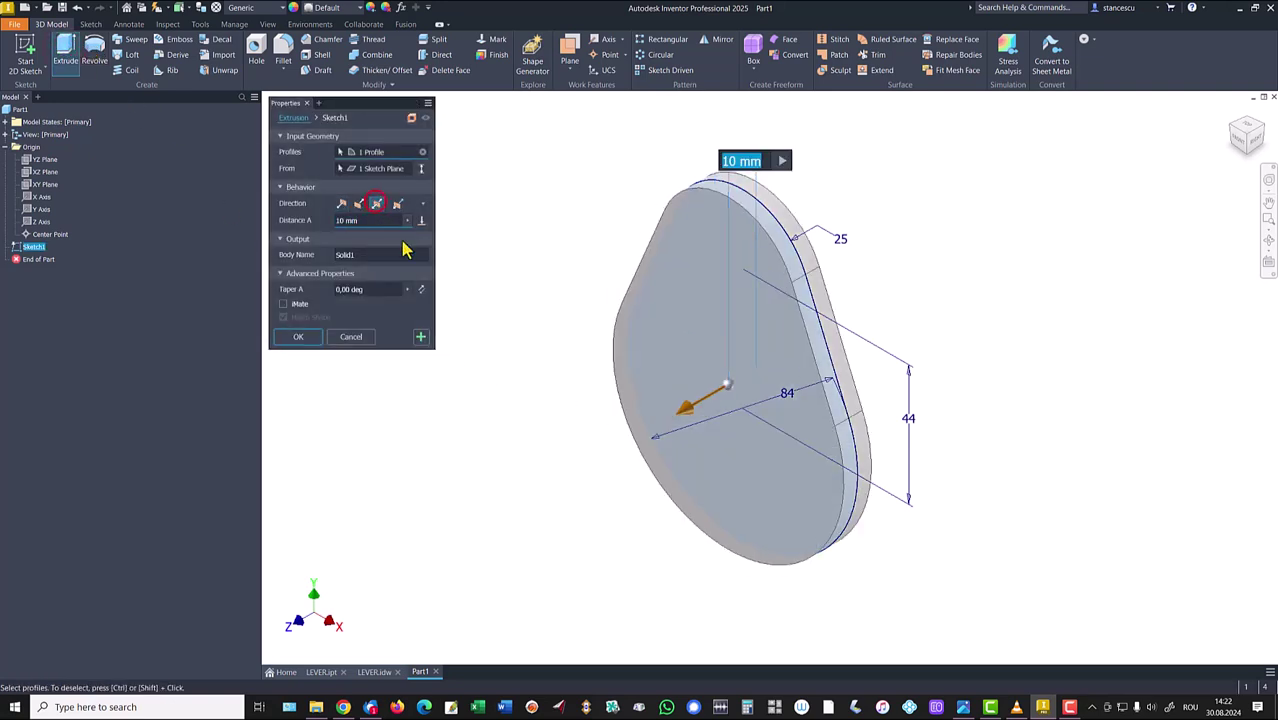
pyautogui.write('32')
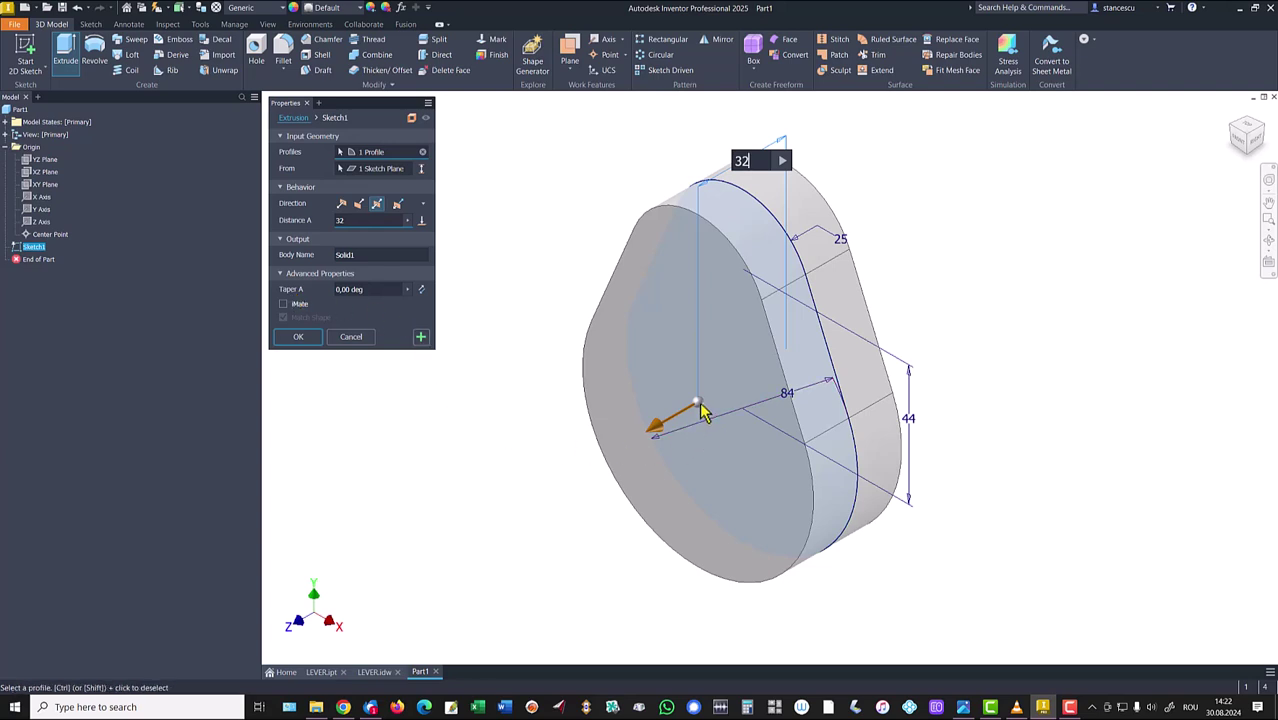
# - Give the extrusion a taper of -2 degrees and create the solid
pyautogui.moveTo(693, 407)
pyautogui.mouseDown()
pyautogui.moveTo(684, 387)
pyautogui.moveTo(699, 419)
pyautogui.moveTo(727, 430)
pyautogui.moveTo(690, 401)
pyautogui.mouseUp()
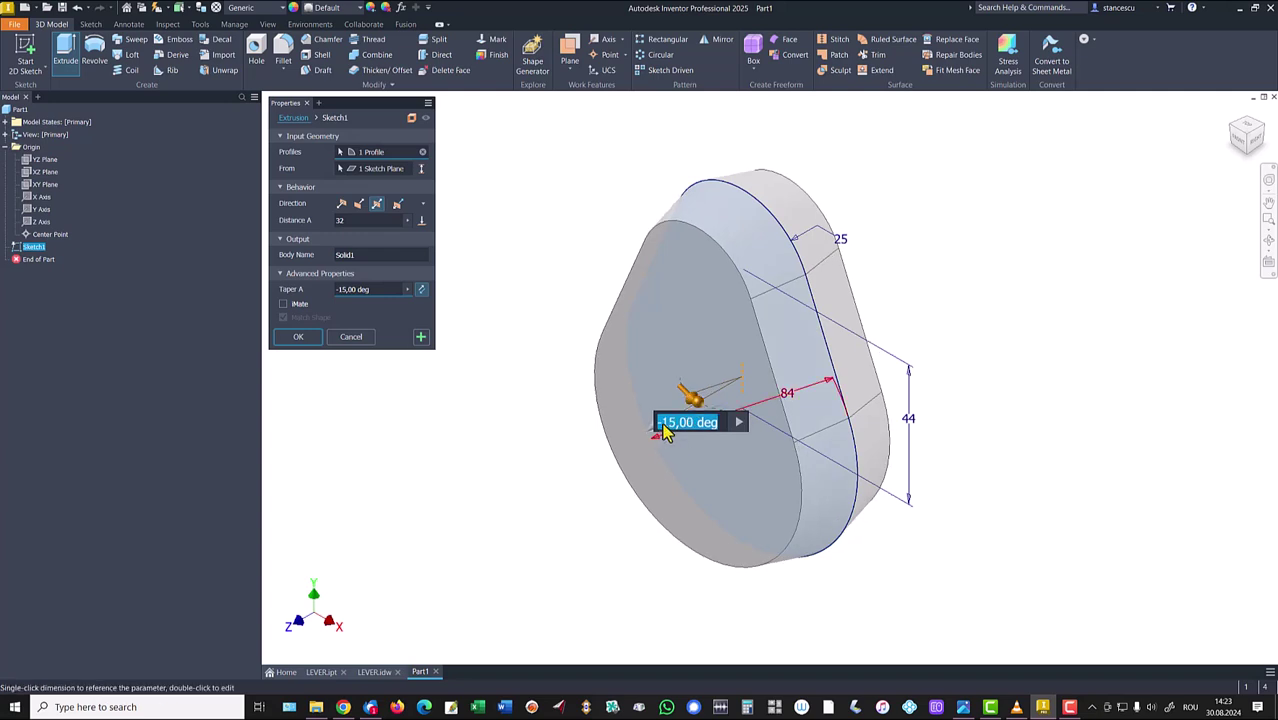
pyautogui.click(662, 423)
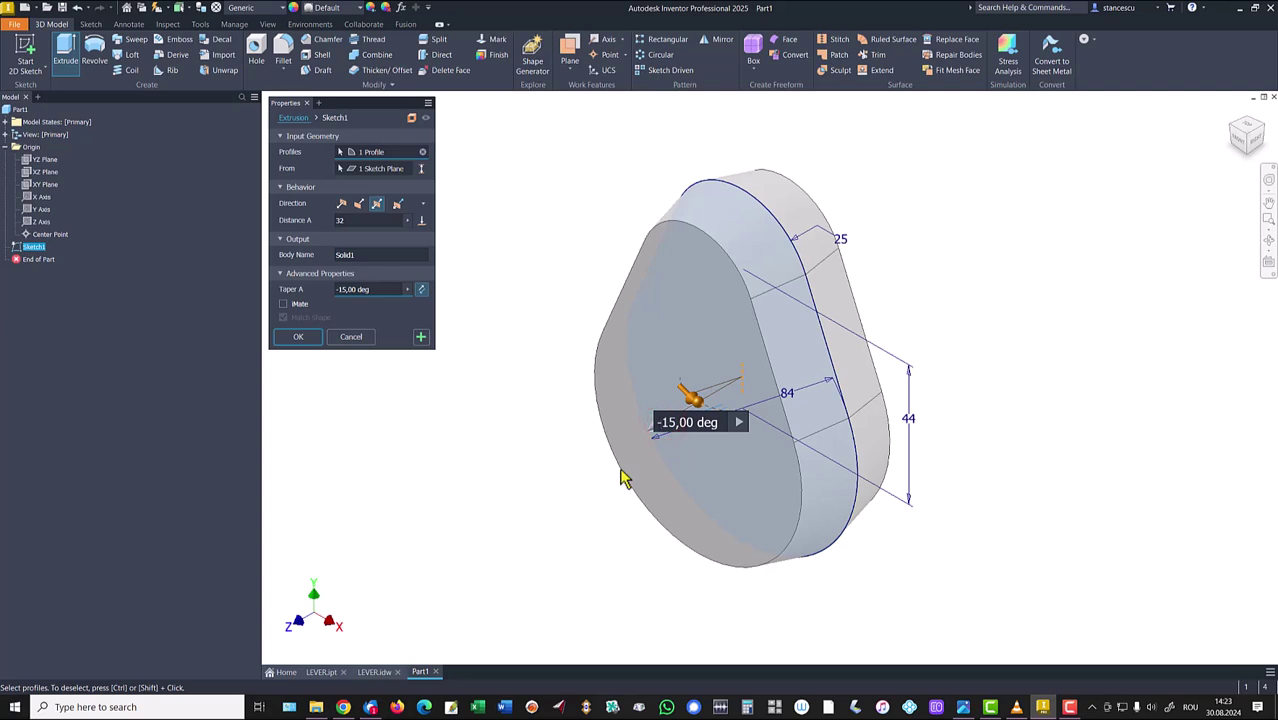
pyautogui.press('Delete')
pyautogui.press('Delete')
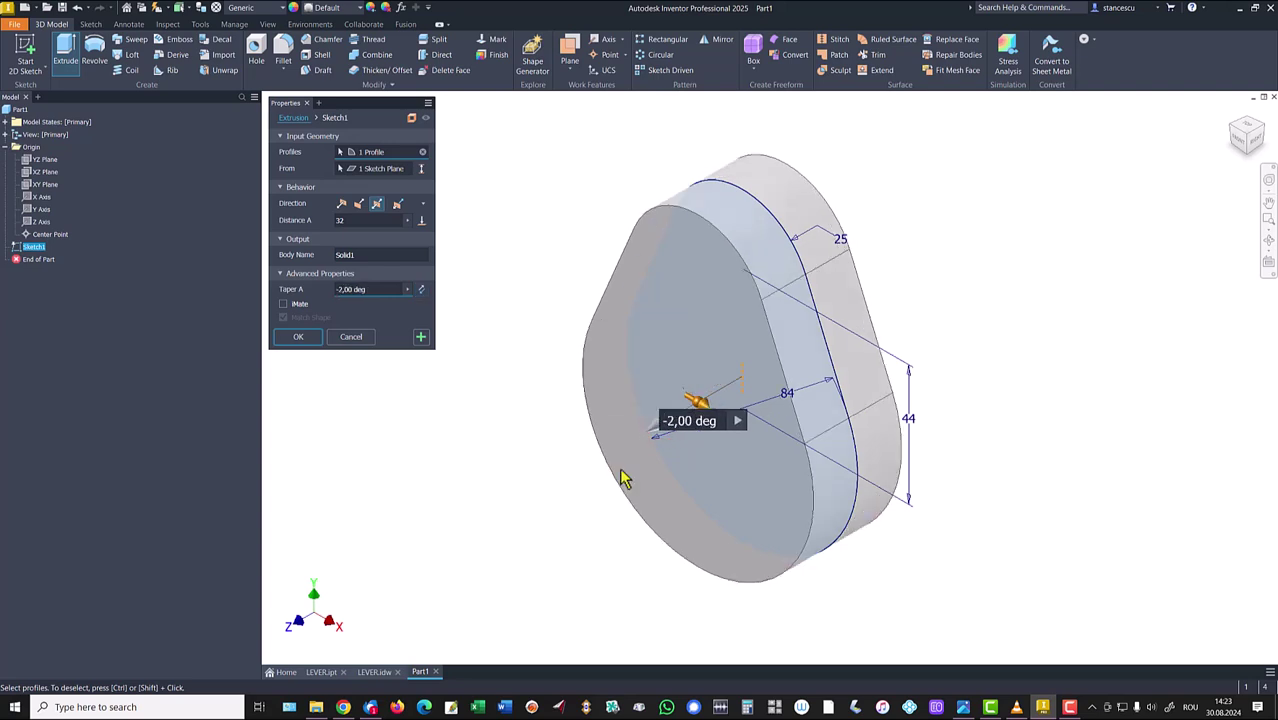
pyautogui.write('2')
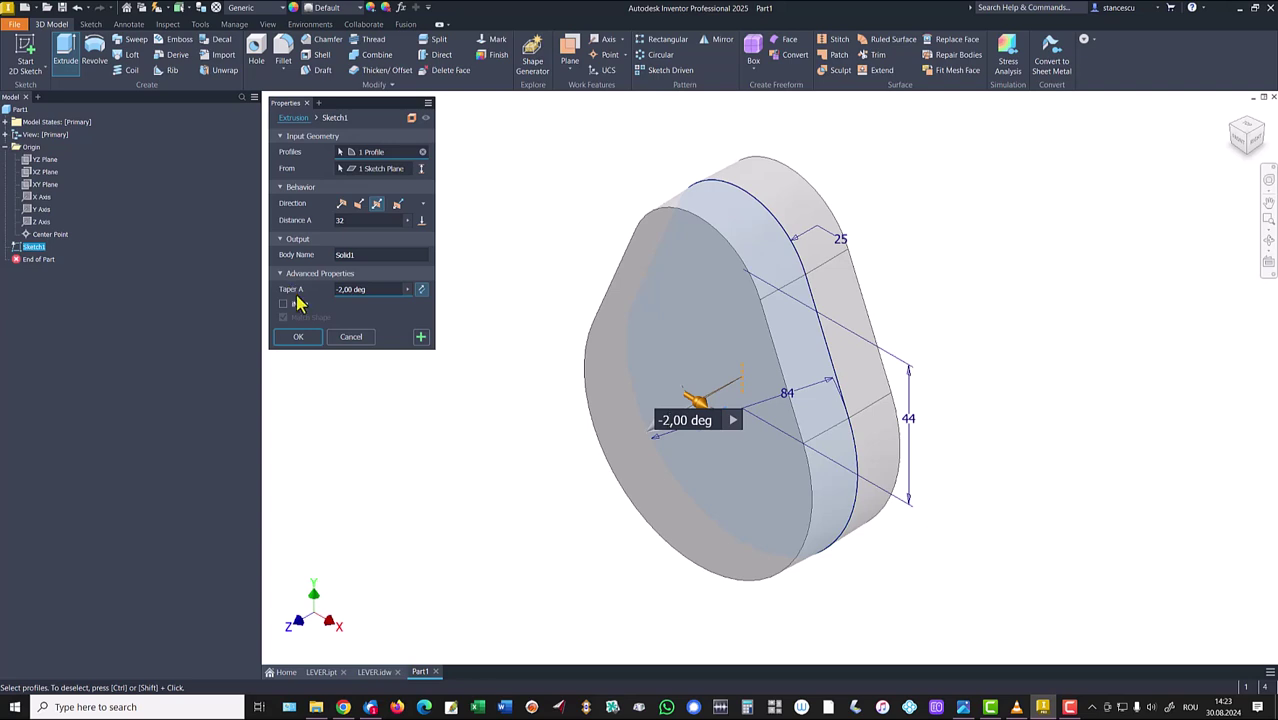
pyautogui.click(297, 338)
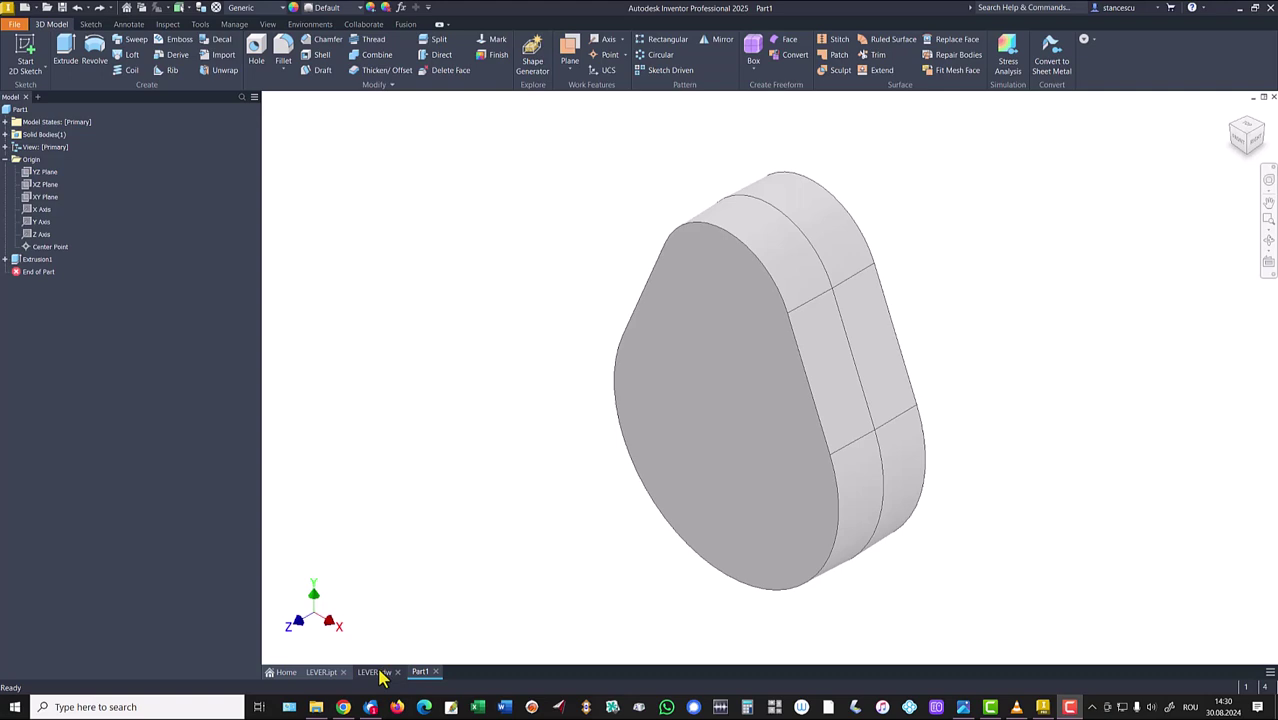
# - Consult the lever arm in LEVER.idw and start a sketch on Part1's XY plane with the graphics sliced there
pyautogui.click(377, 672)
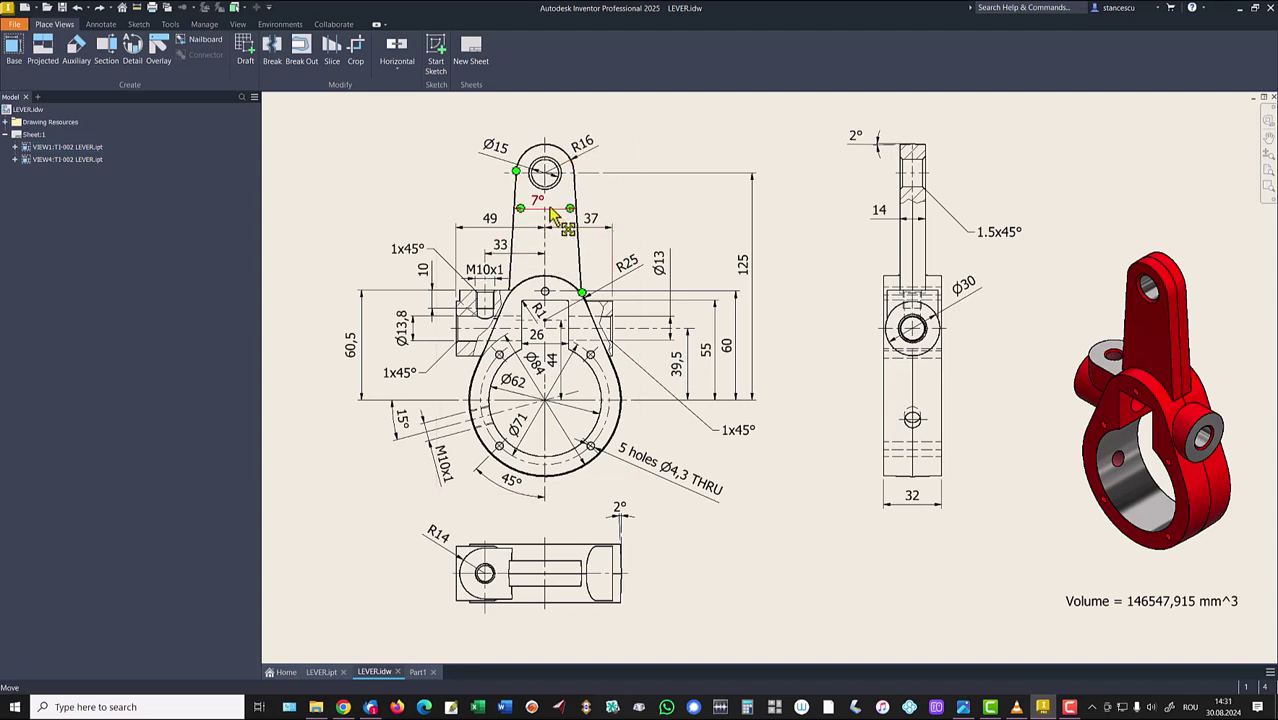
pyautogui.click(608, 171)
pyautogui.click(665, 199)
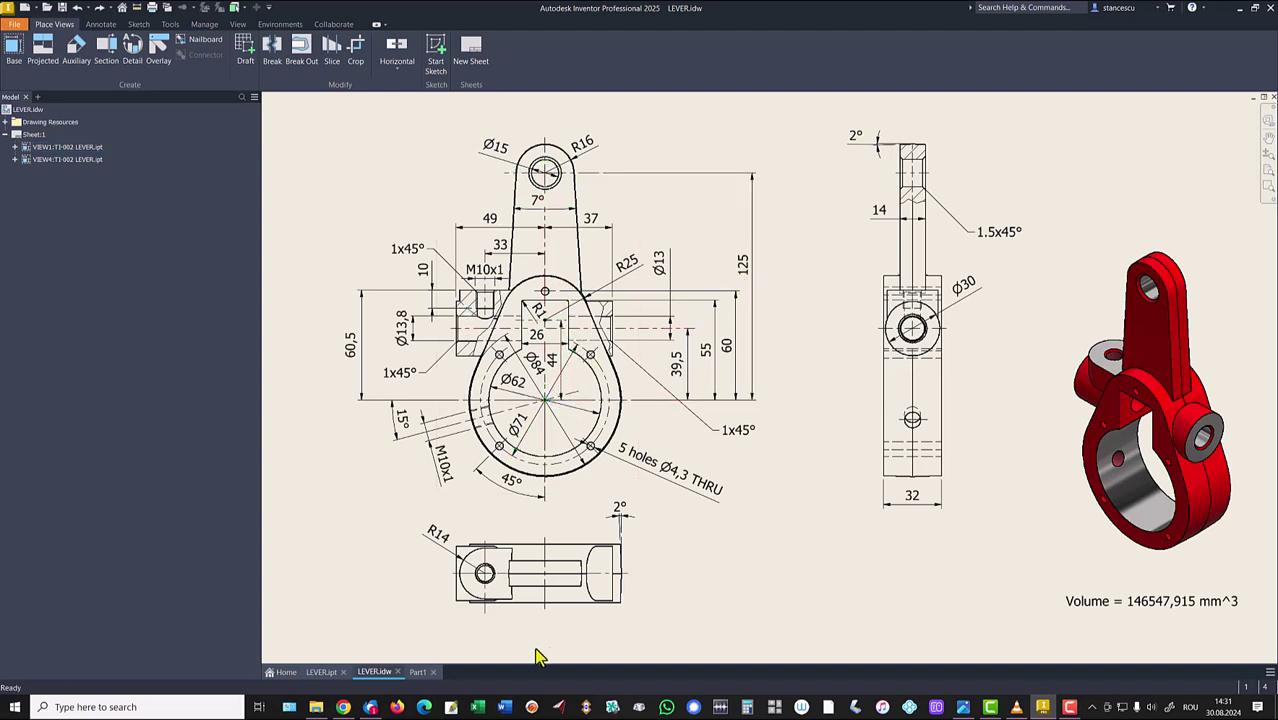
pyautogui.click(422, 672)
pyautogui.click(405, 318)
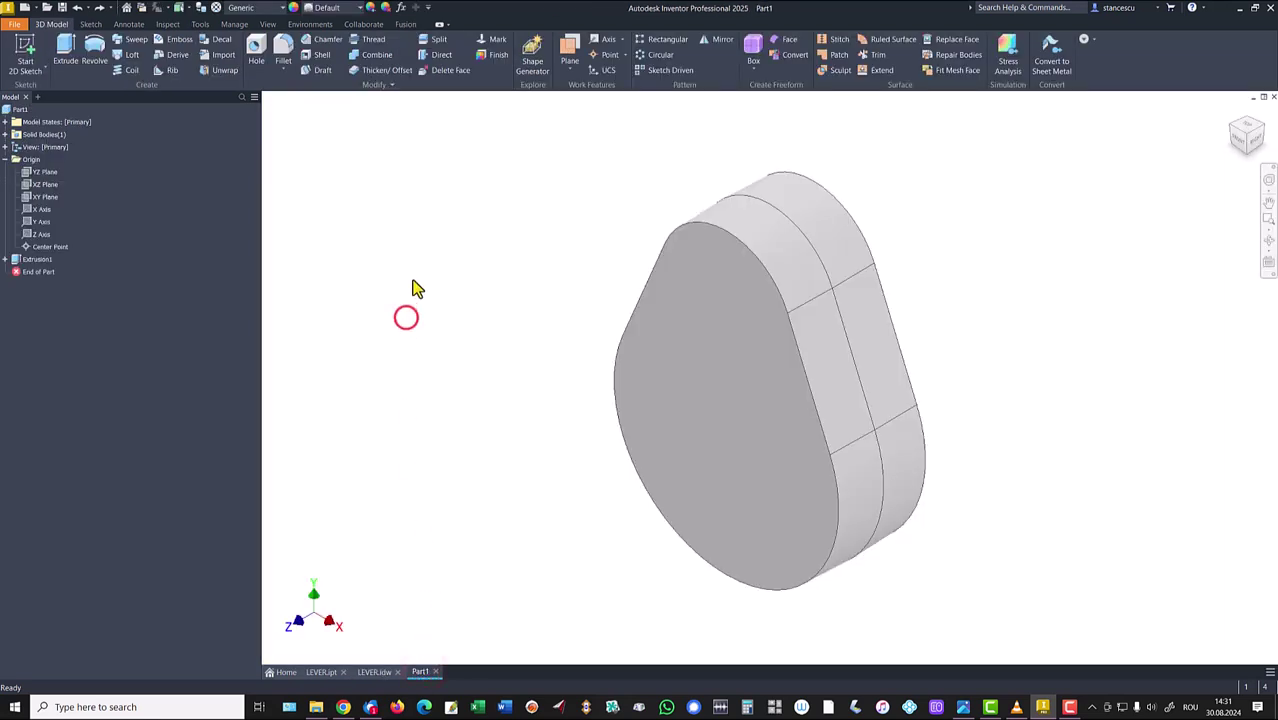
pyautogui.click(40, 197)
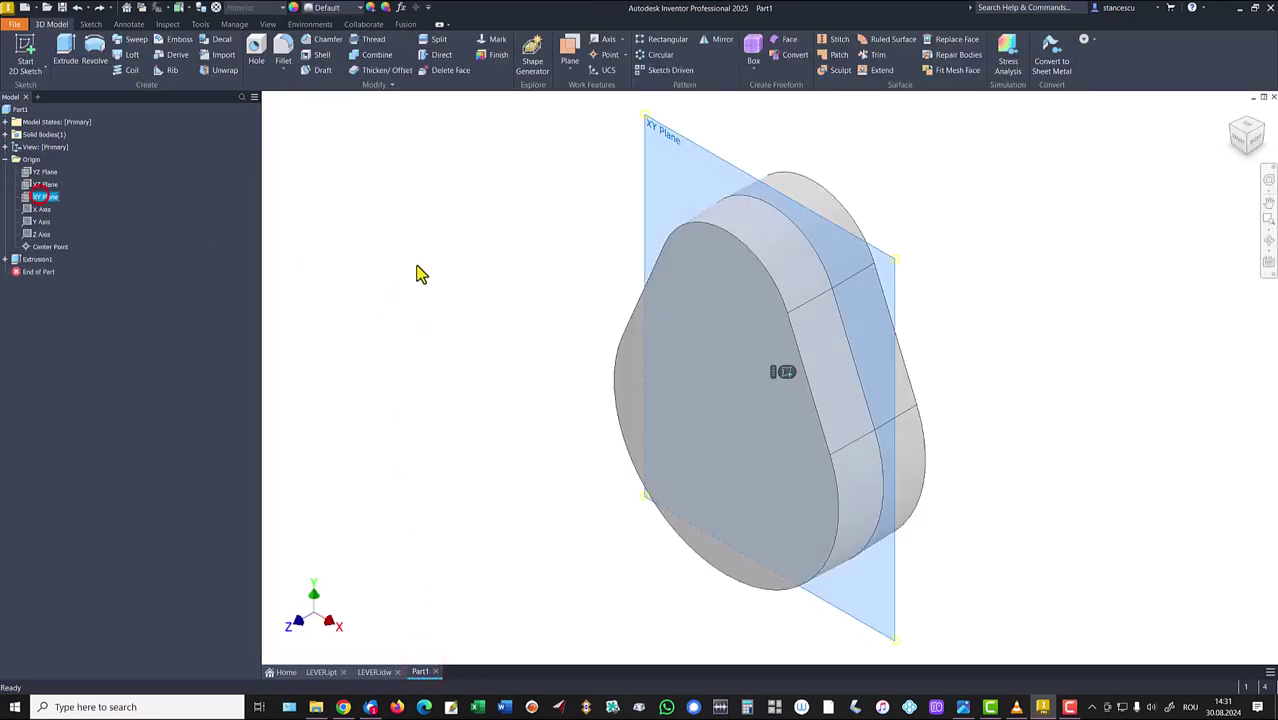
pyautogui.click(787, 373)
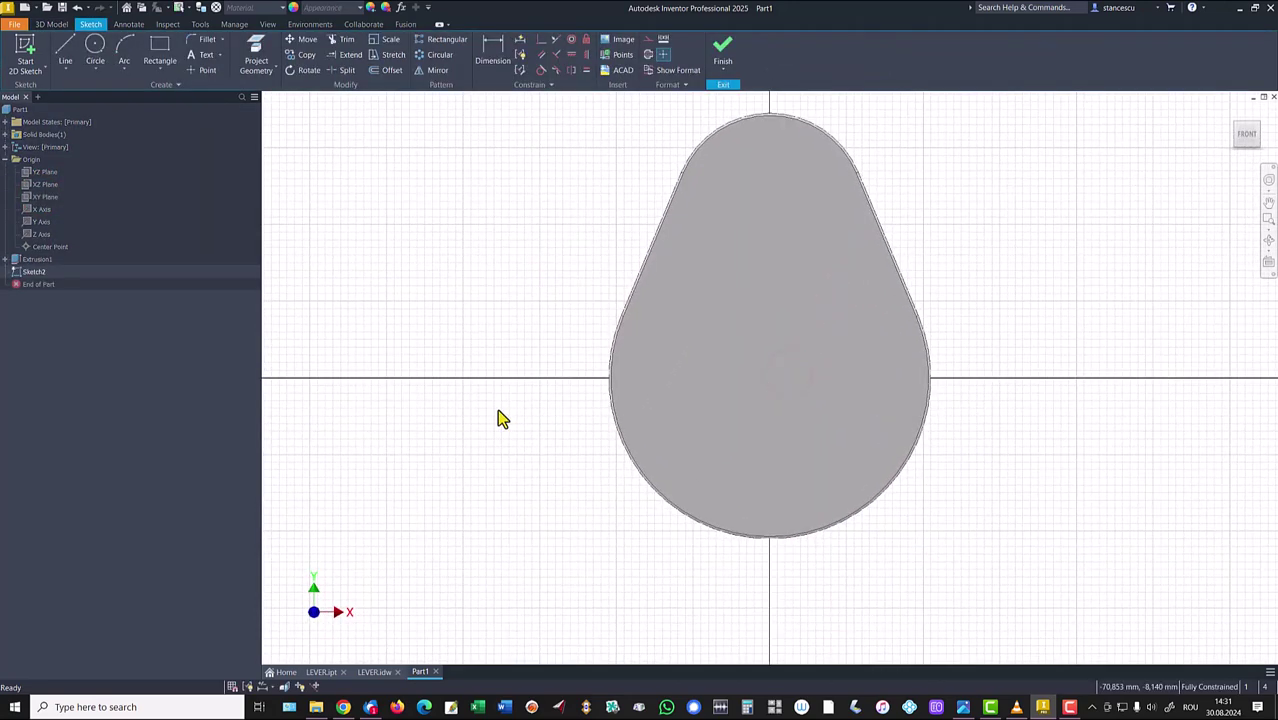
pyautogui.press('F7')
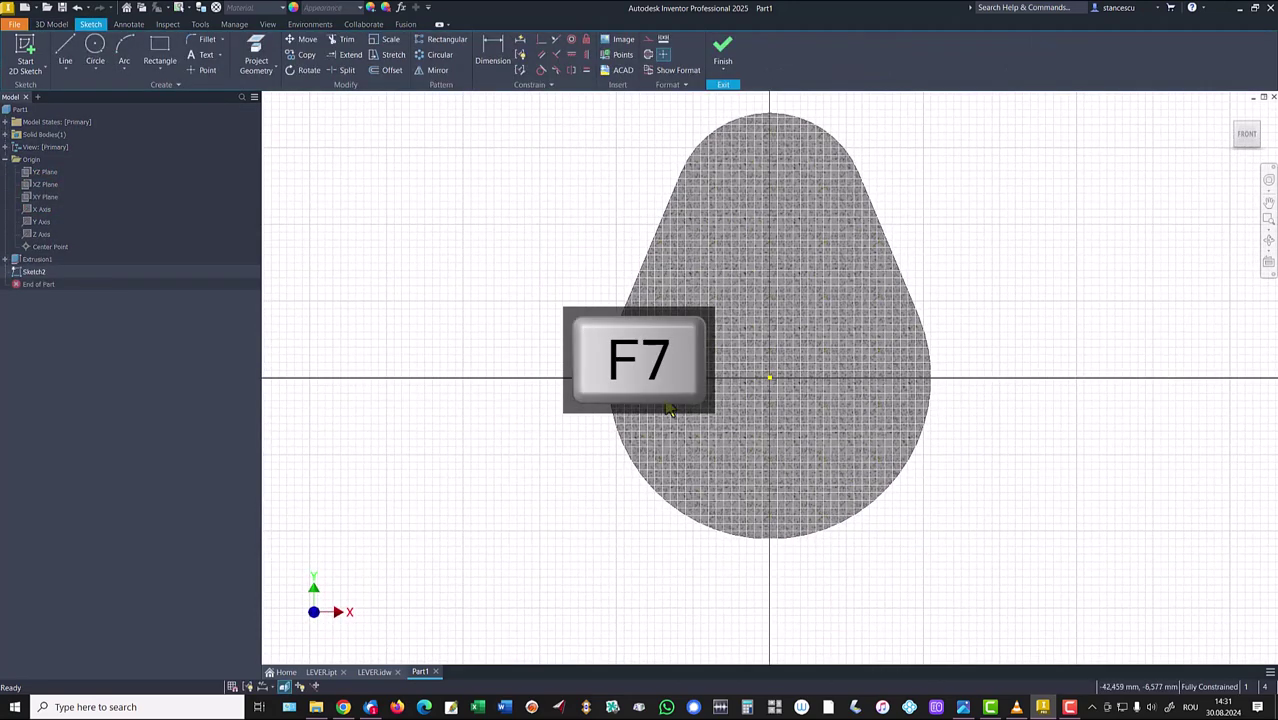
# - Sketch a closed arm outline with a horizontal base about 24 mm long, inward-sloping sides about 52 mm long and a tangent top arc
pyautogui.moveTo(770, 320); pyautogui.dragTo(758, 468, button='middle')
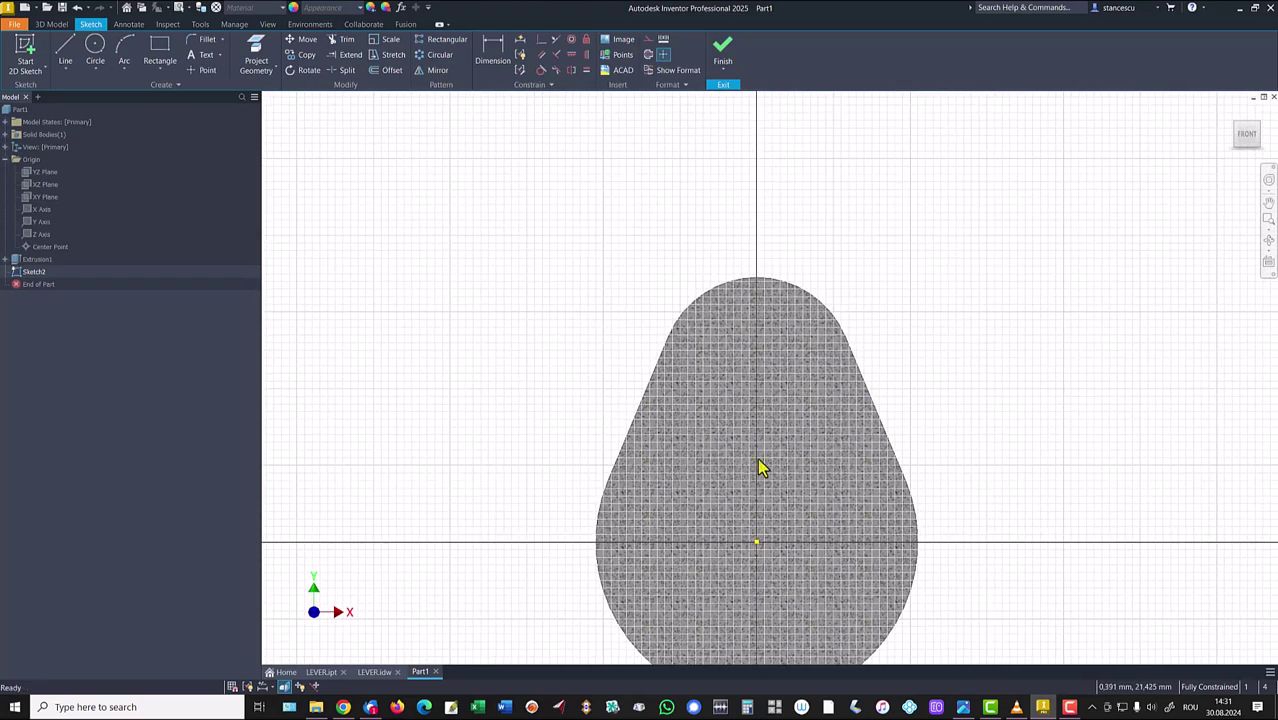
pyautogui.click(65, 50)
pyautogui.click(716, 380)
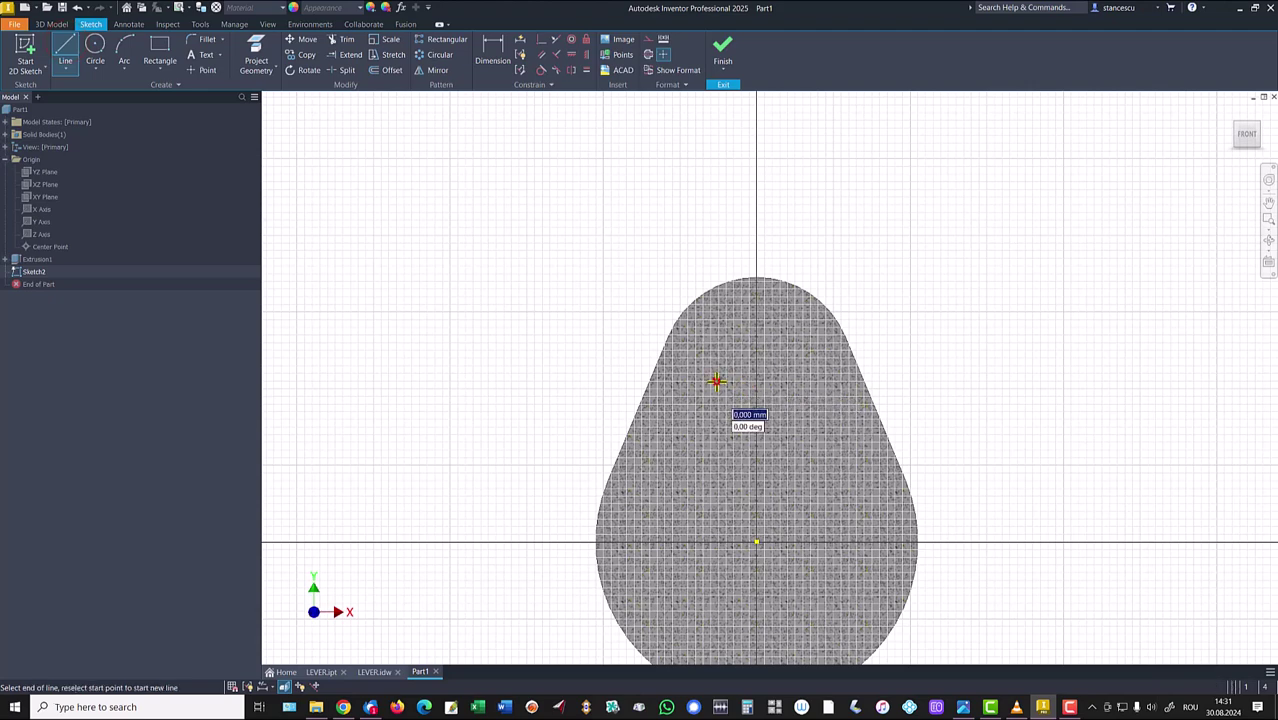
pyautogui.click(809, 380)
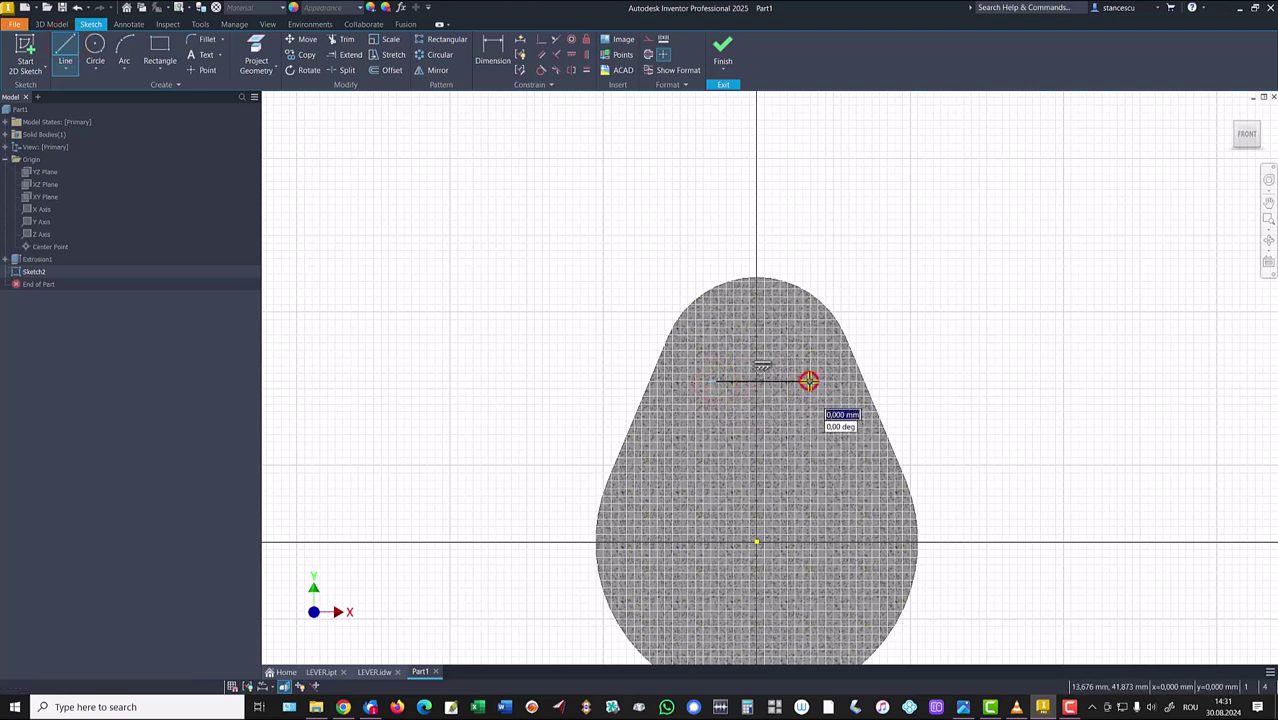
pyautogui.click(788, 183)
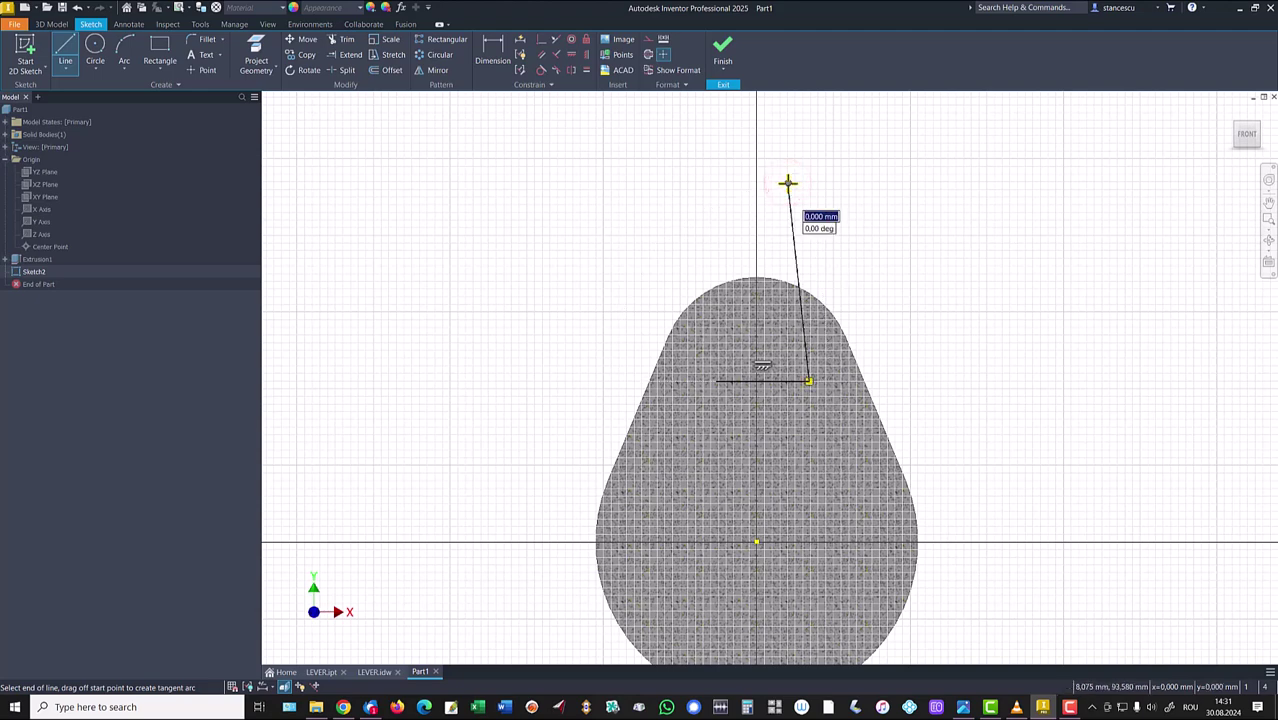
pyautogui.moveTo(788, 183); pyautogui.dragTo(741, 176)
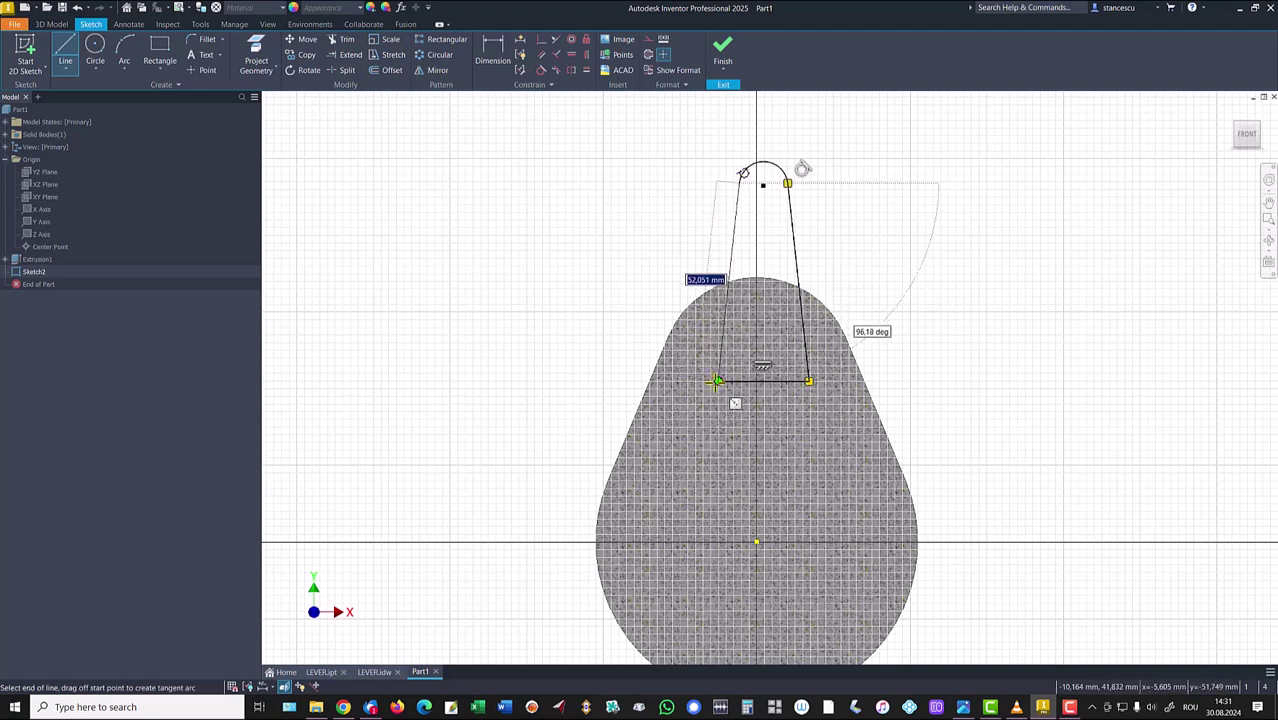
pyautogui.click(716, 381)
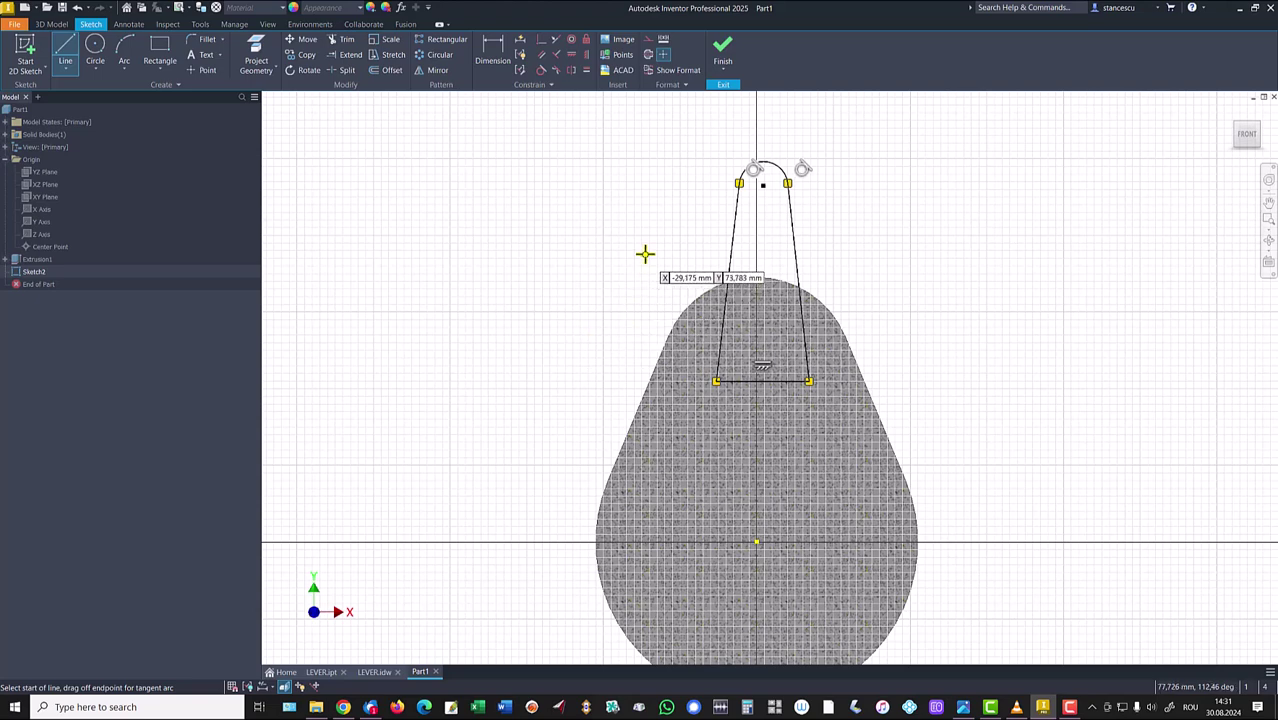
pyautogui.press('Escape')
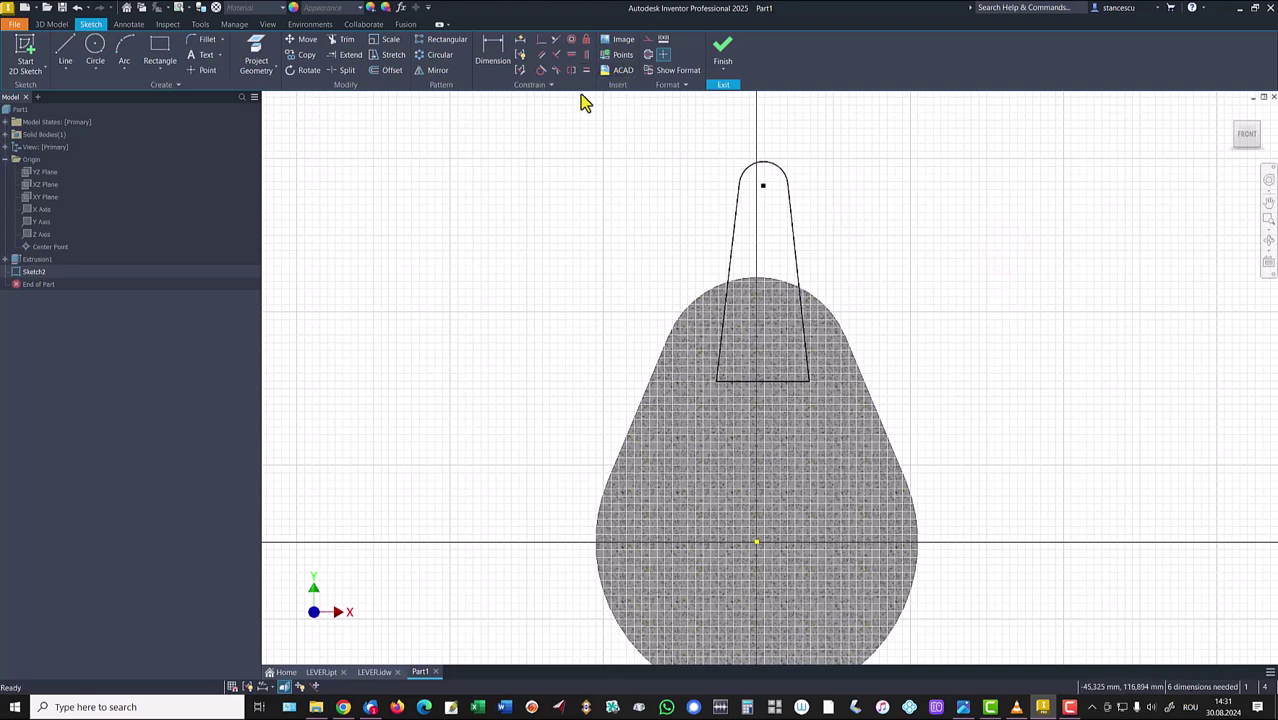
# - Align the arm outline's top arc centre vertically with the midpoint of its base line
pyautogui.click(587, 55)
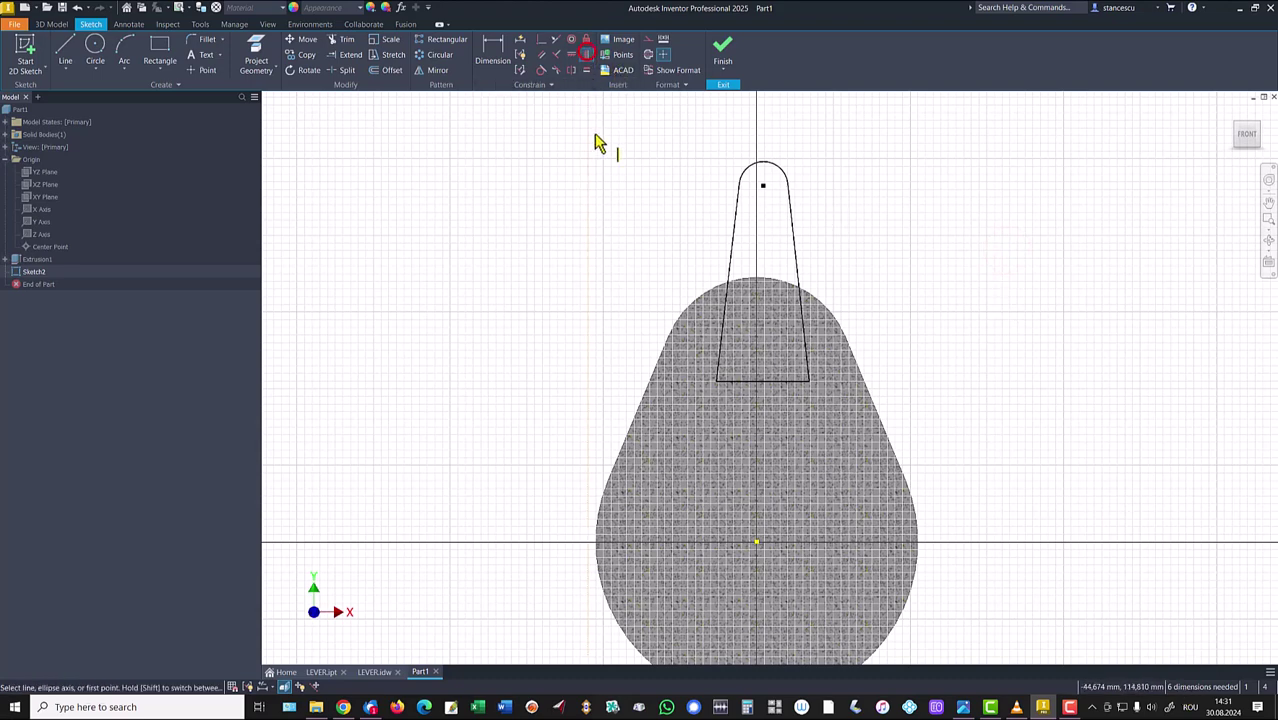
pyautogui.click(763, 186)
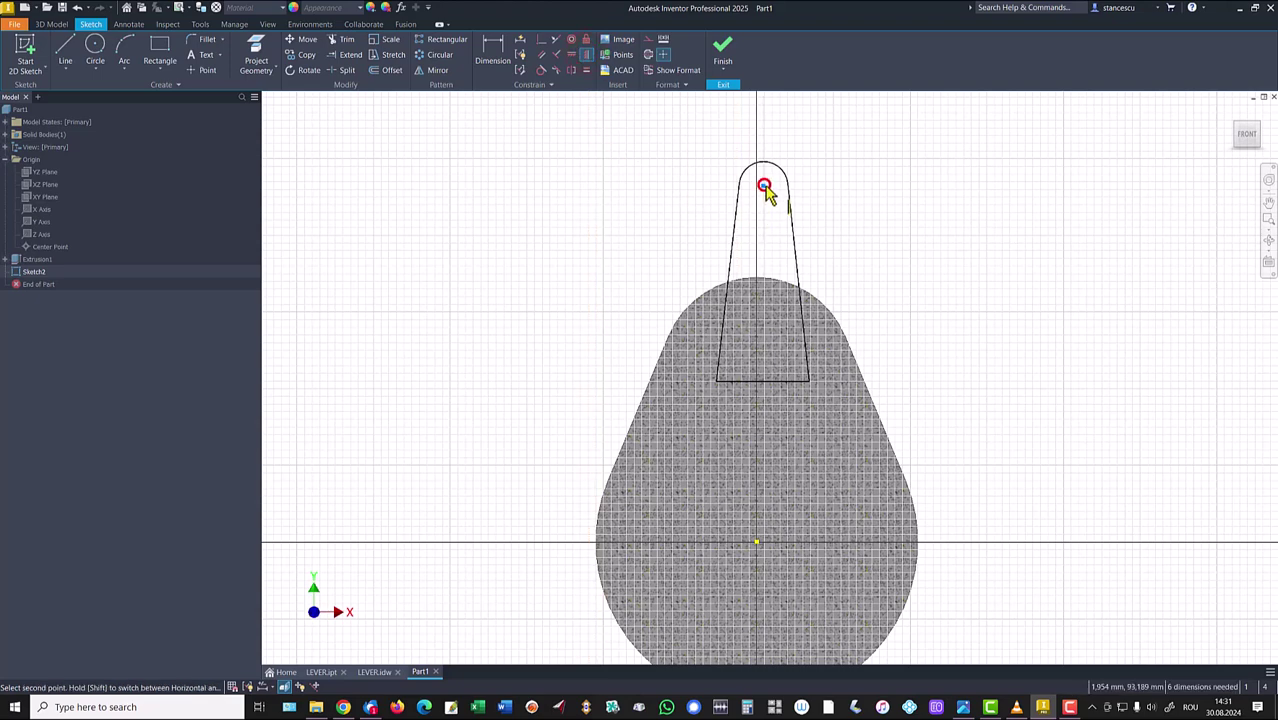
pyautogui.click(764, 383)
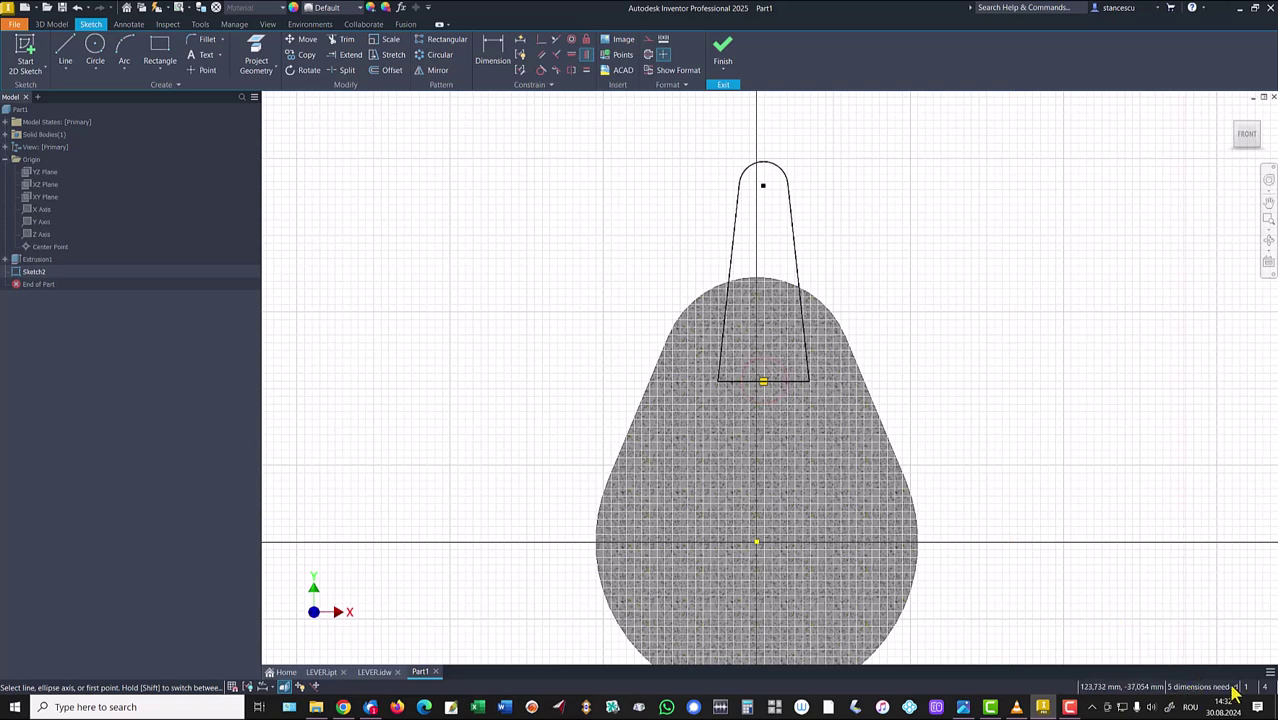
pyautogui.click(585, 57)
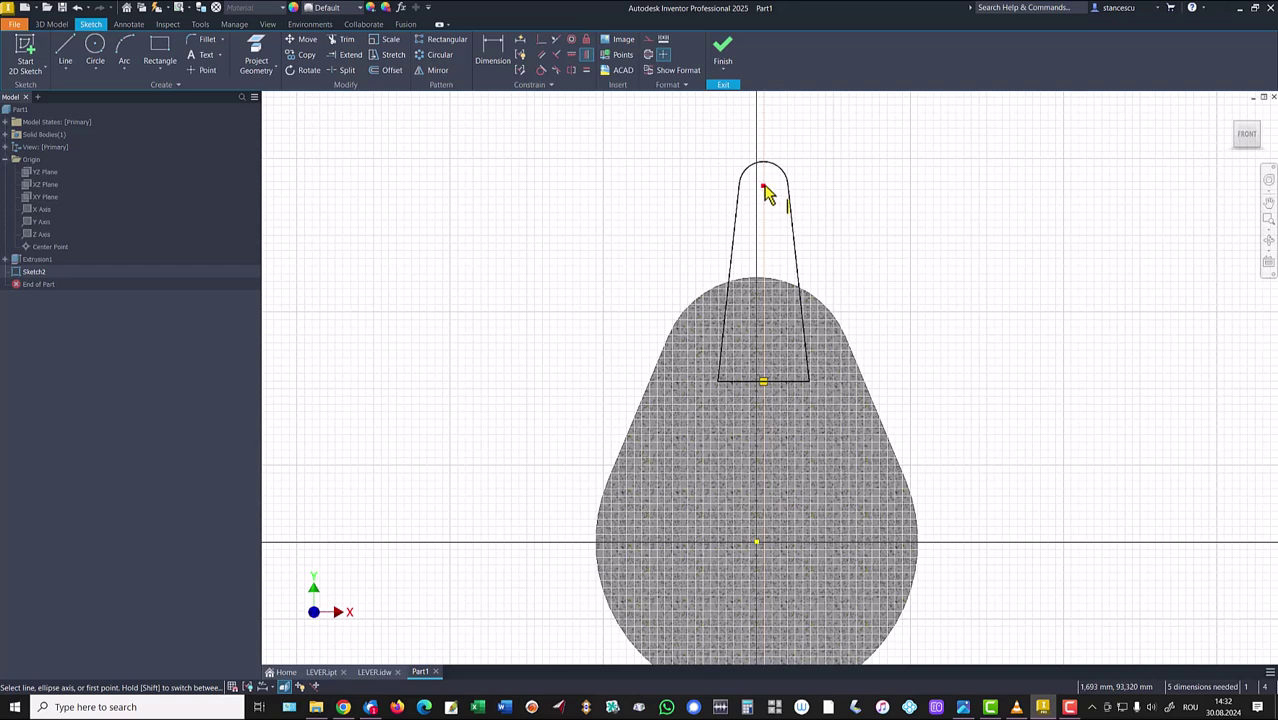
# - Align the arm outline's top arc centre vertically with the origin and set the arc's radius to 16 mm
pyautogui.click(763, 188)
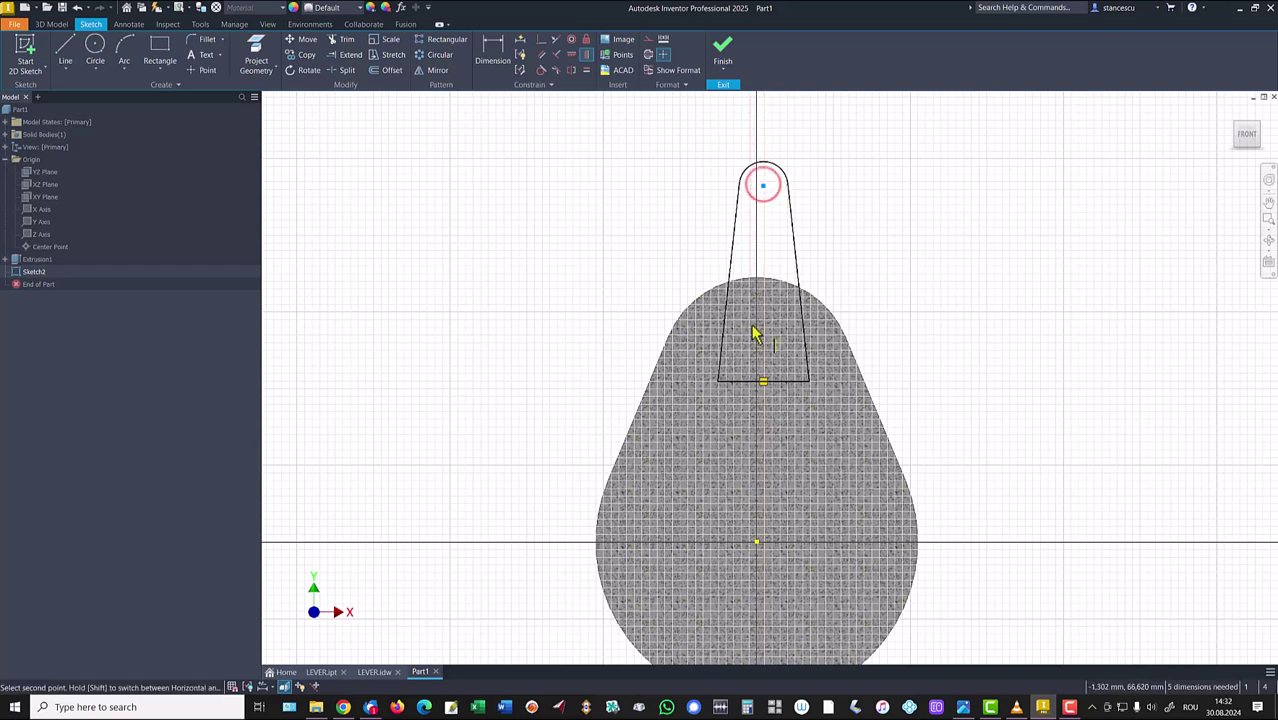
pyautogui.click(757, 544)
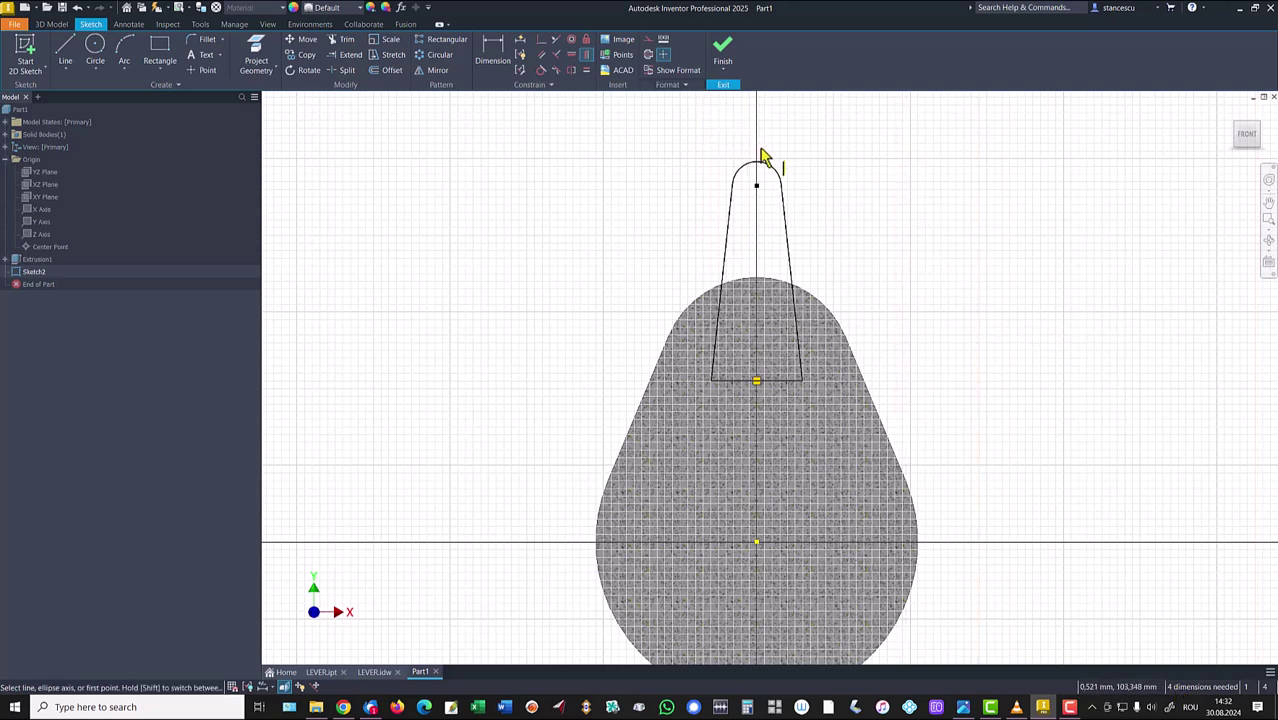
pyautogui.click(497, 50)
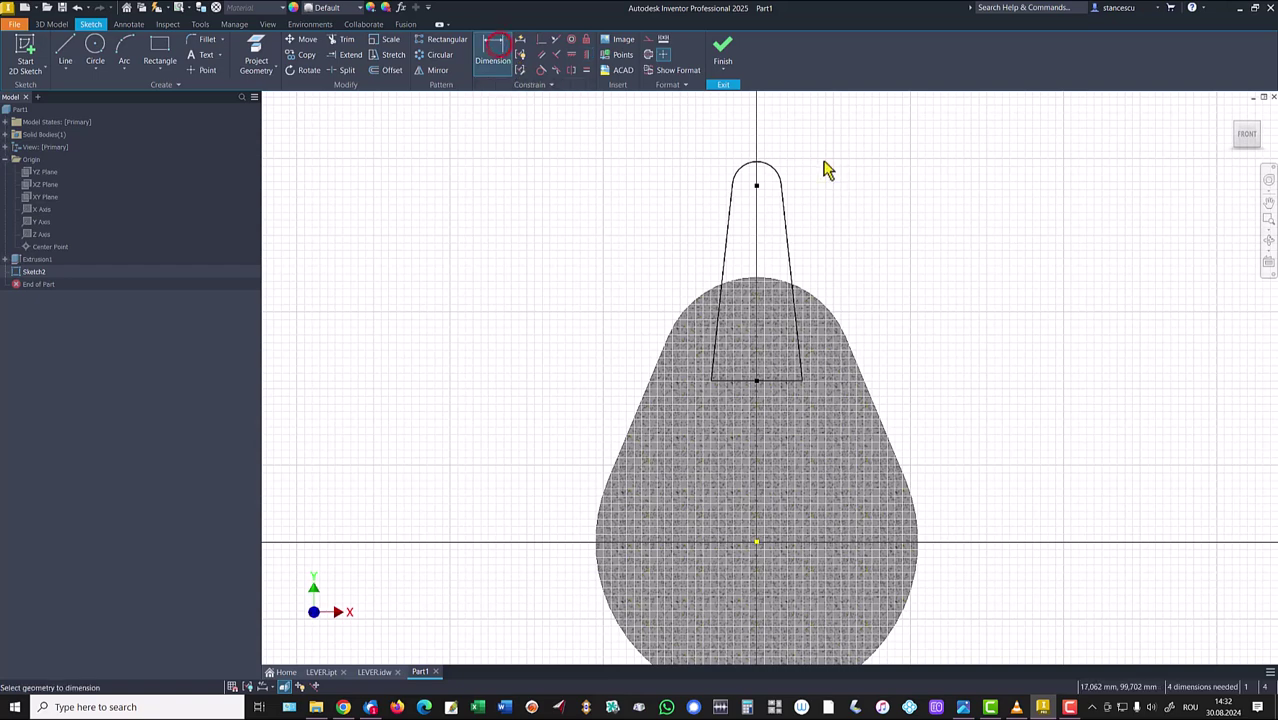
pyautogui.click(779, 172)
pyautogui.click(810, 140)
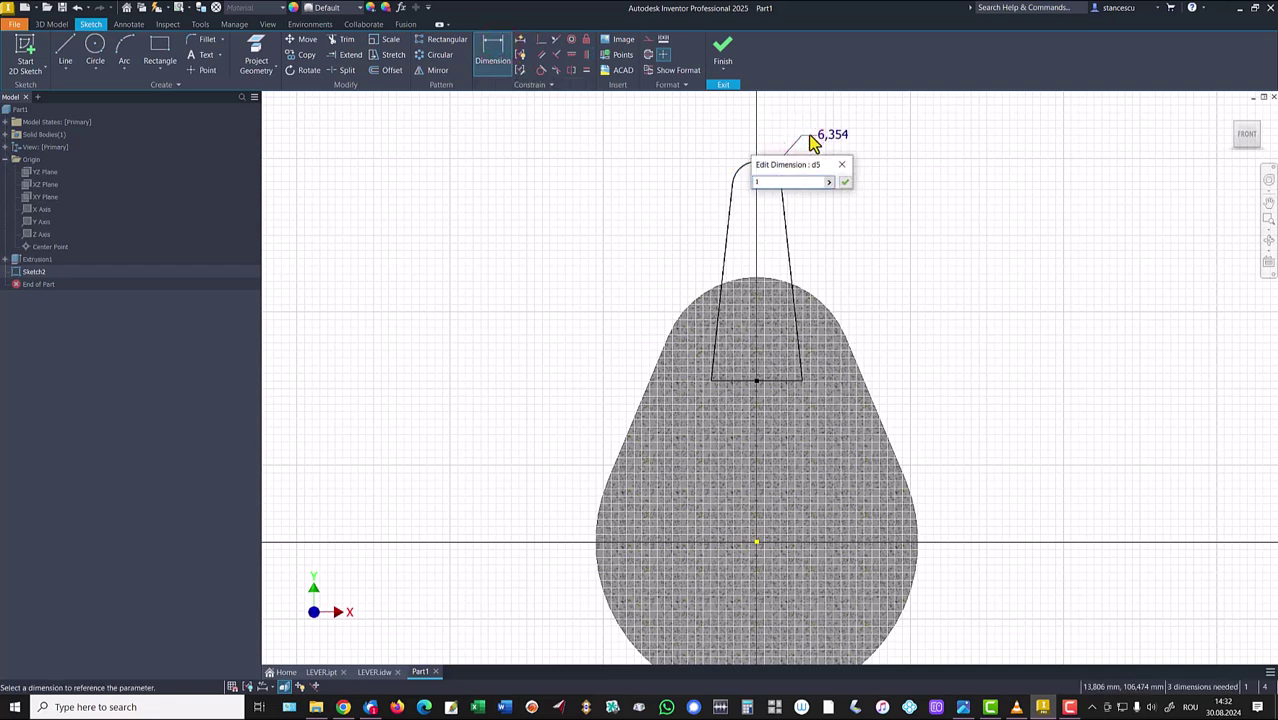
pyautogui.write('16')
pyautogui.press('Return')
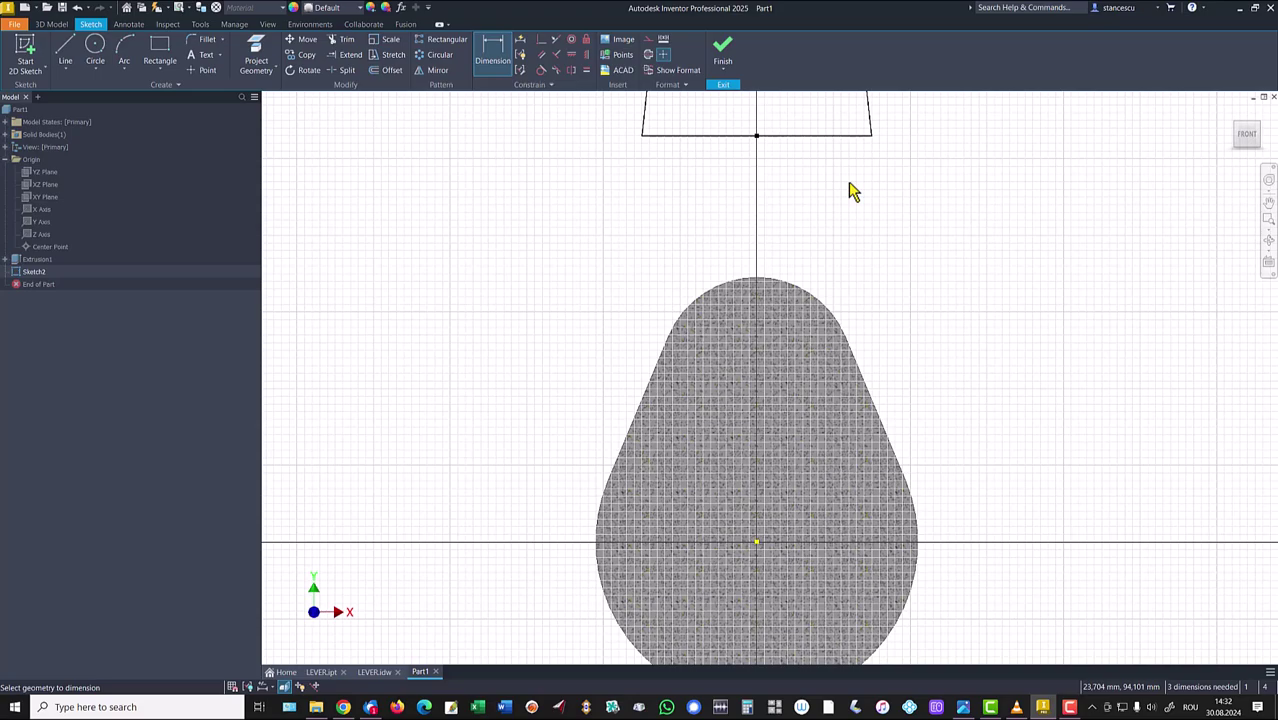
# - Dimension the vertical distance from the origin to the arm's top arc centre as 125 mm
pyautogui.press('Home')
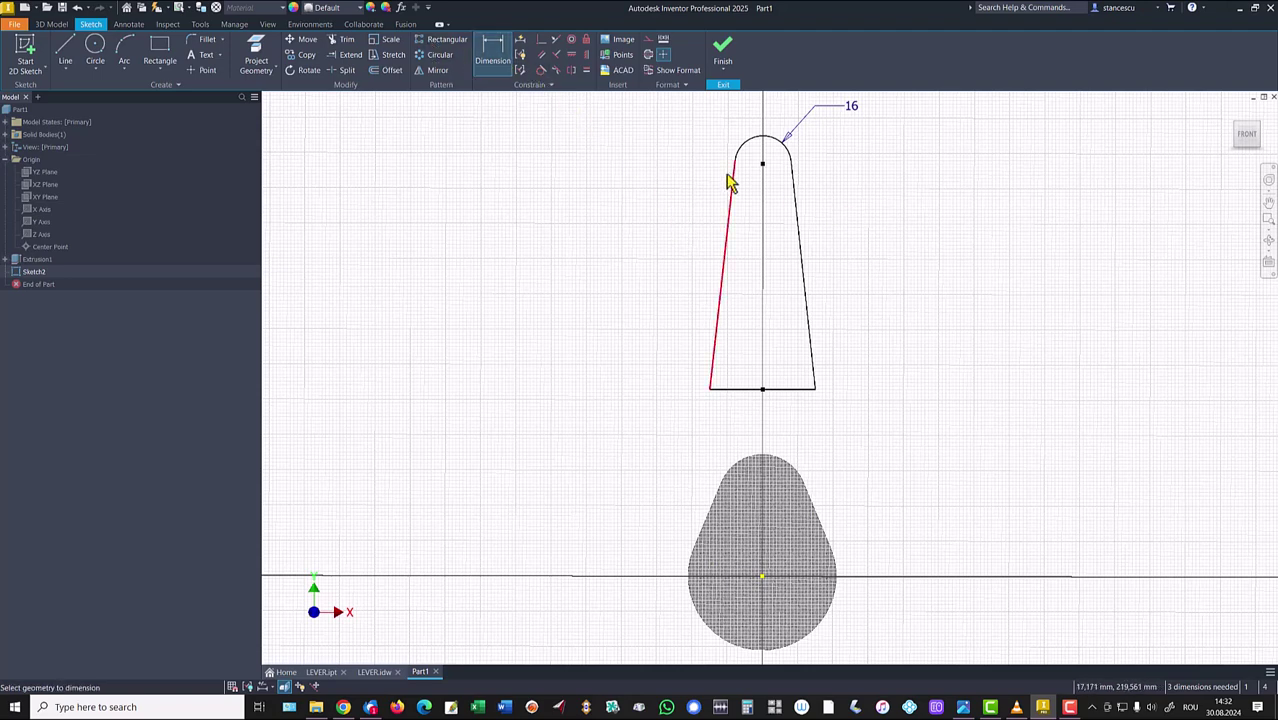
pyautogui.click(790, 160)
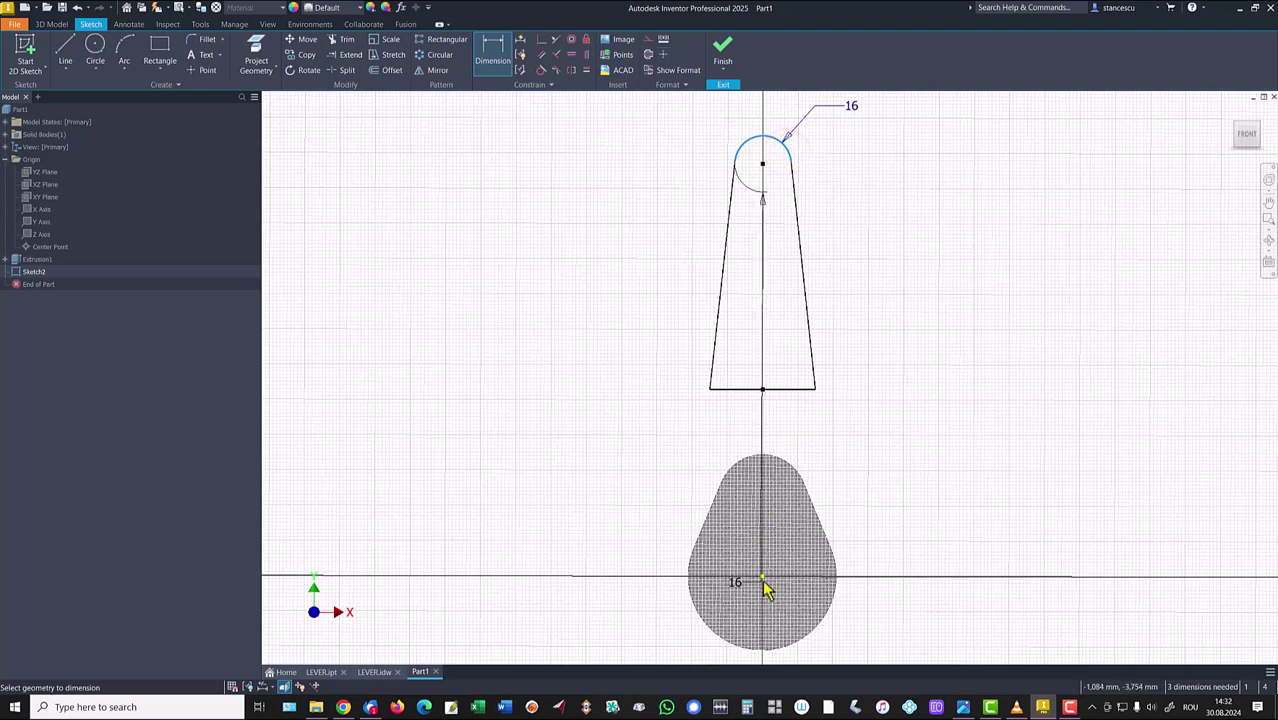
pyautogui.click(761, 577)
pyautogui.click(905, 436)
pyautogui.write('12')
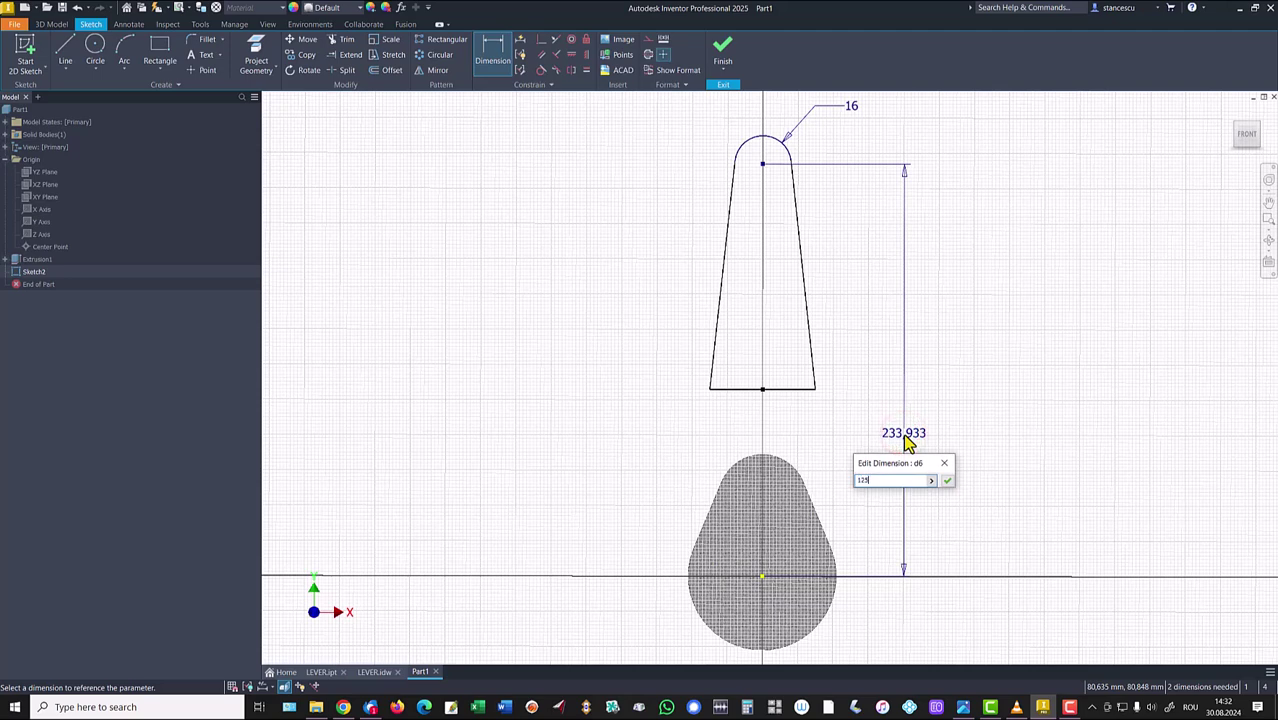
pyautogui.write('5')
pyautogui.press('Return')
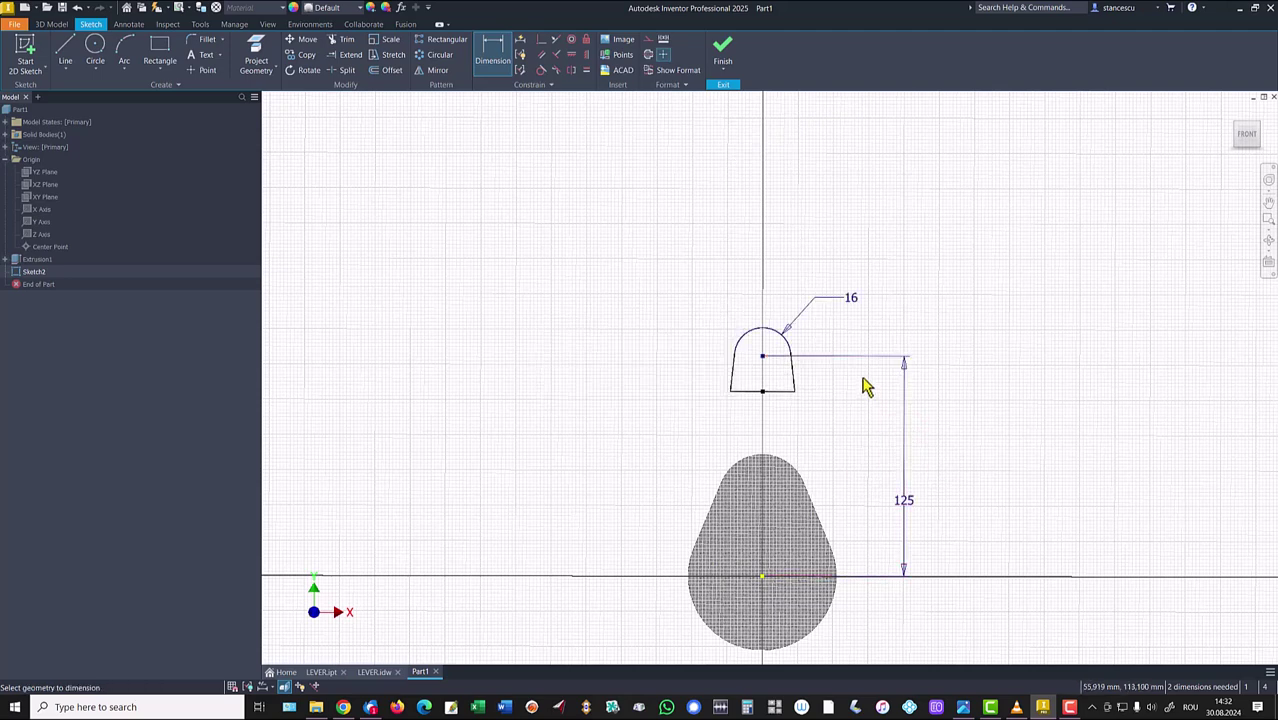
# - Lower the arm outline's base line into the base body, between the body's top arc and the origin
pyautogui.press('Escape')
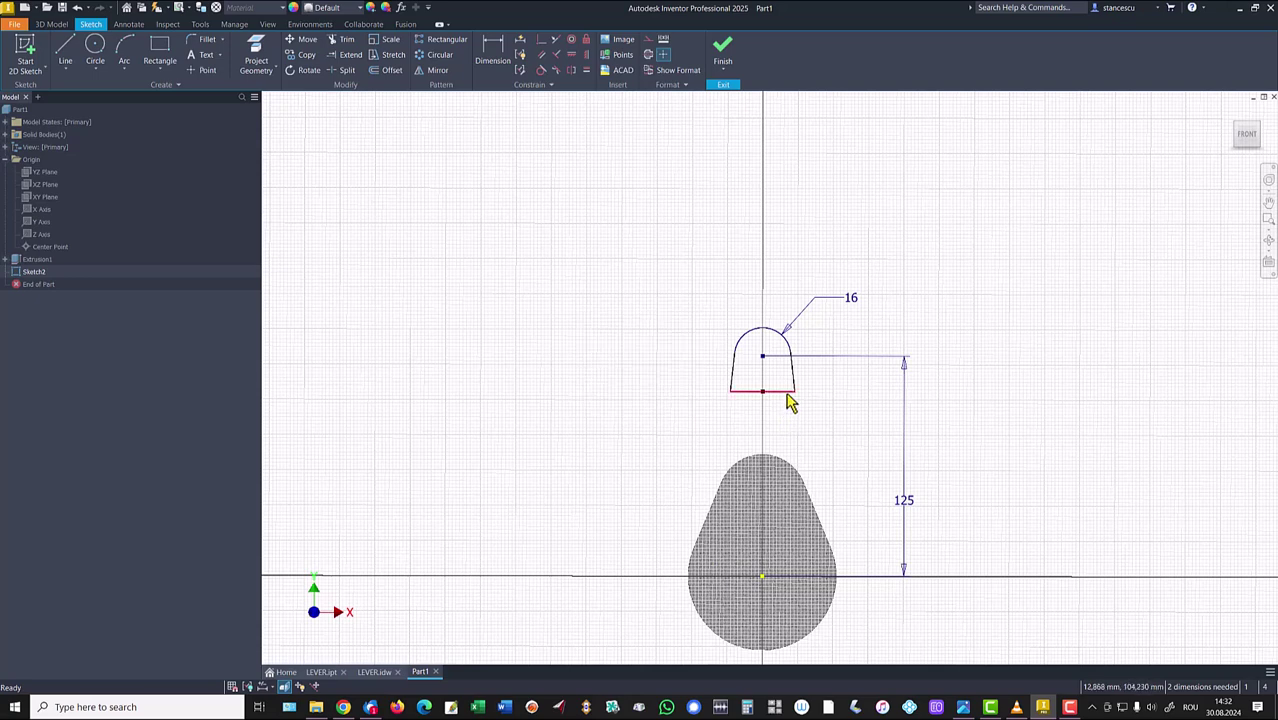
pyautogui.moveTo(785, 401)
pyautogui.mouseDown()
pyautogui.moveTo(789, 549)
pyautogui.moveTo(790, 446)
pyautogui.moveTo(777, 517)
pyautogui.mouseUp()
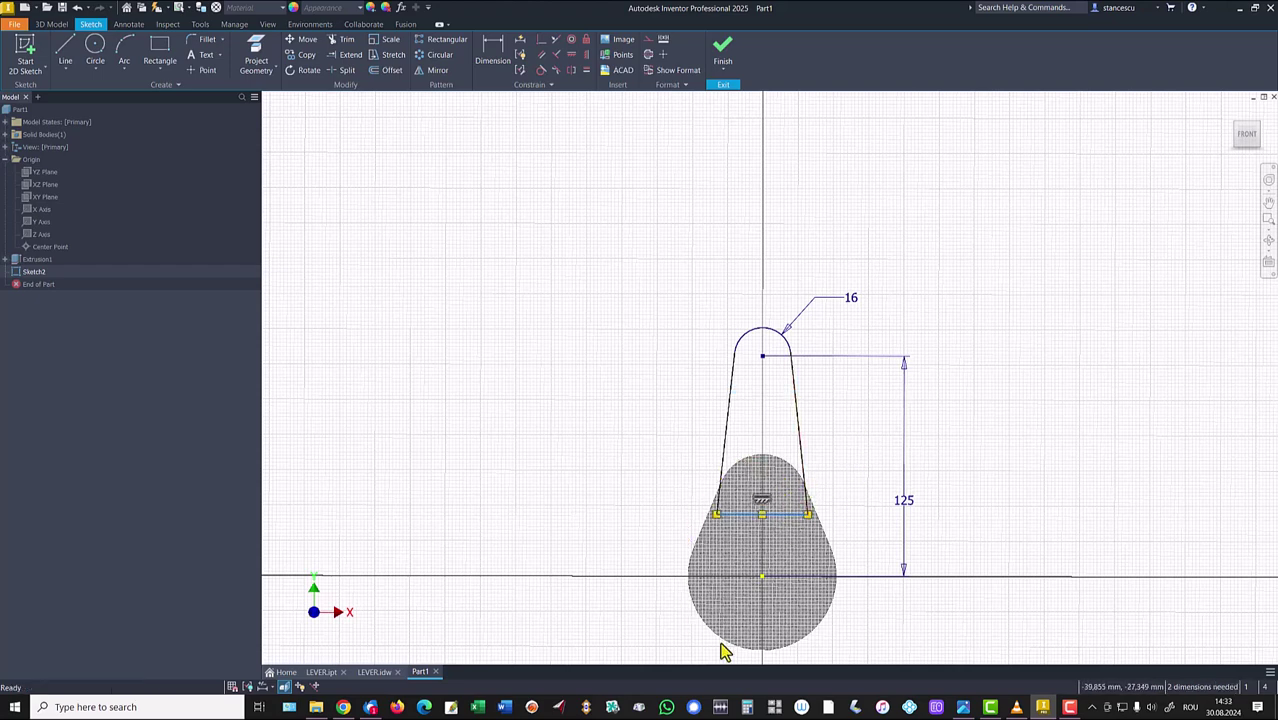
pyautogui.click(856, 455)
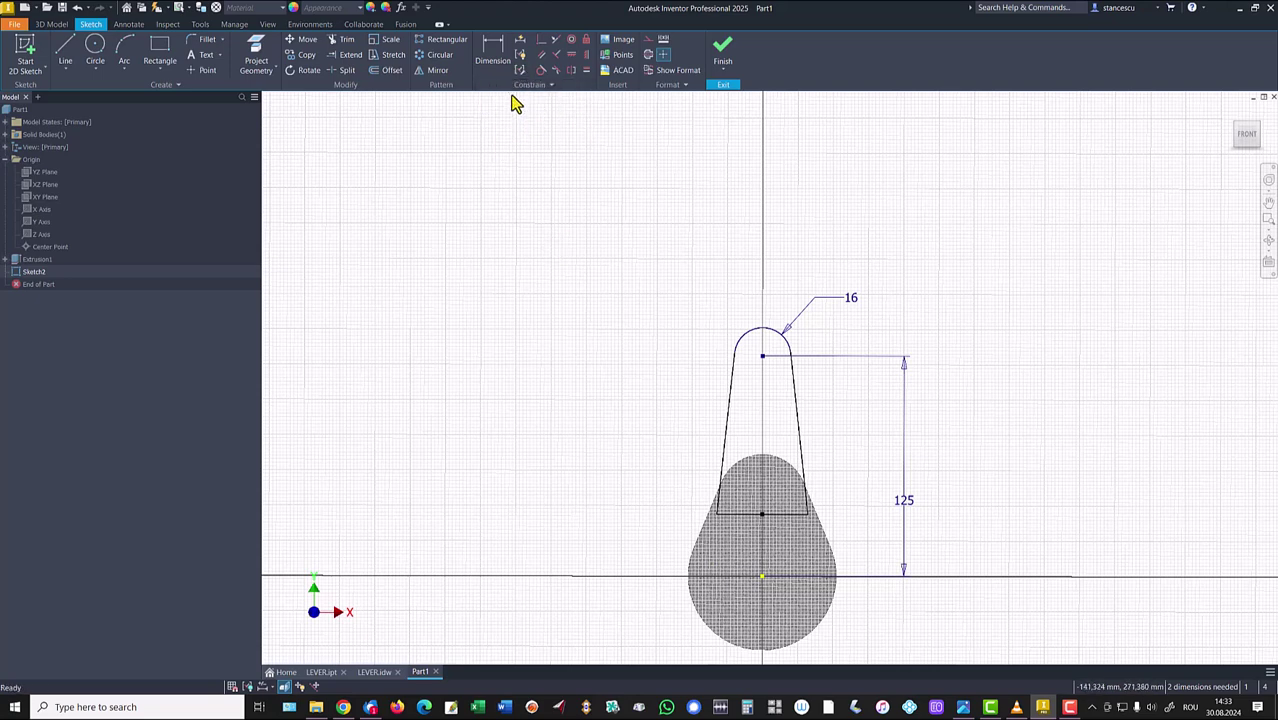
# - Project the base body's top arc into the sketch and make the arm's base line coincident with that arc's centre
pyautogui.click(256, 55)
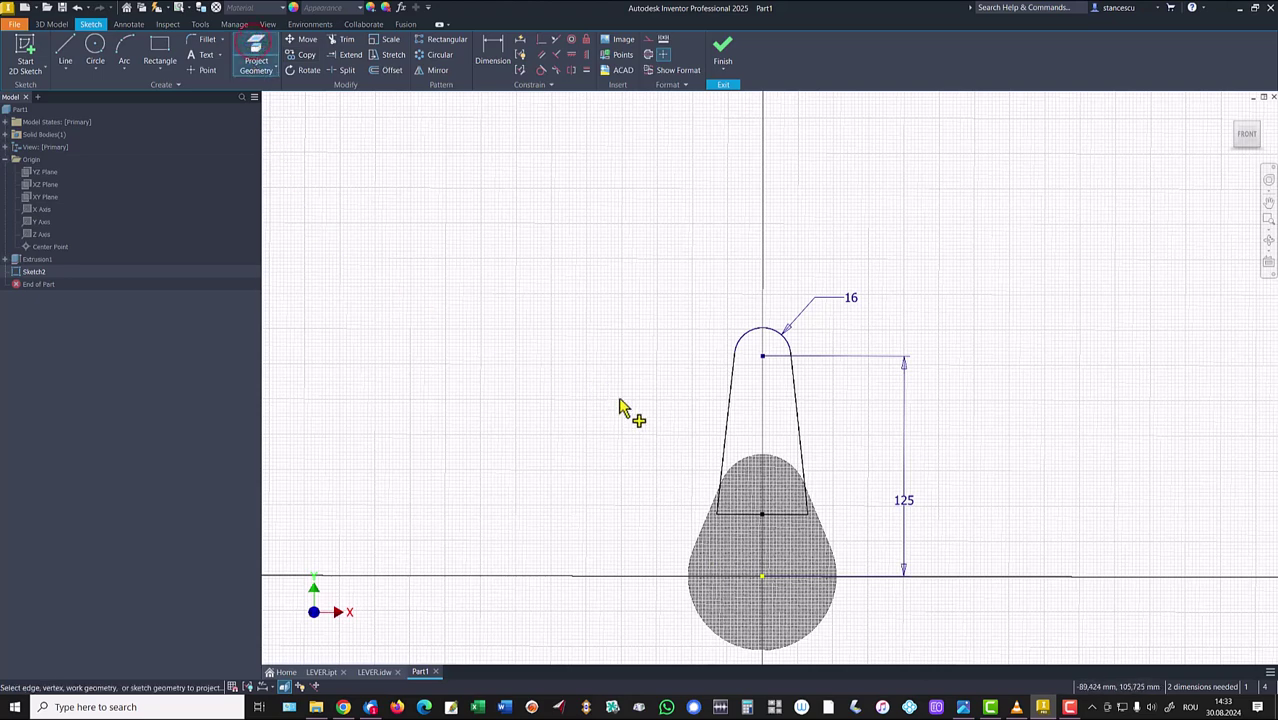
pyautogui.click(758, 474)
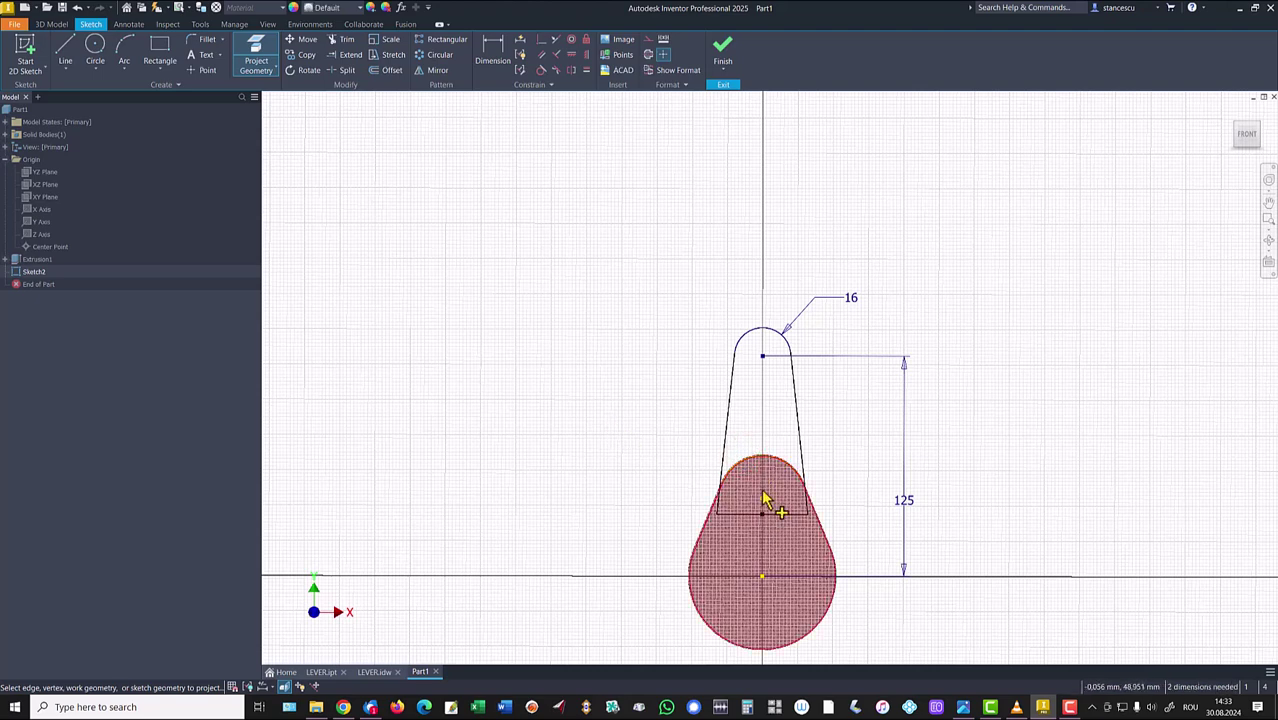
pyautogui.click(541, 41)
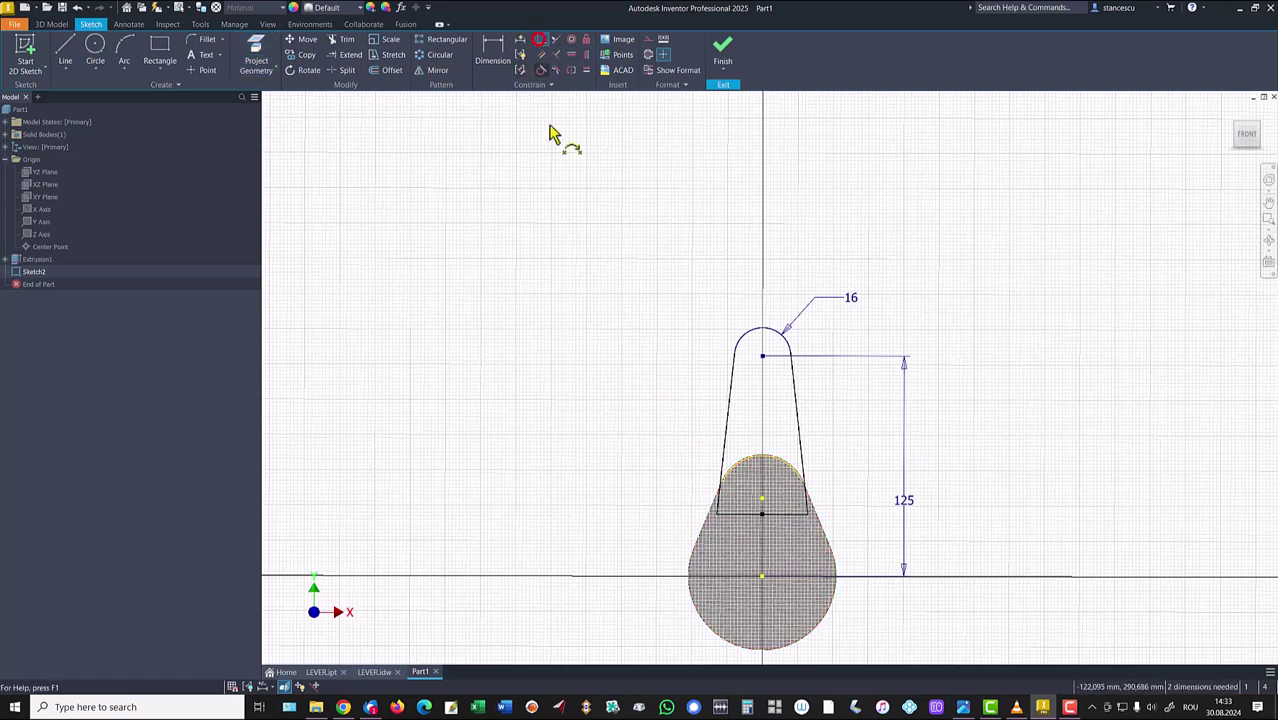
pyautogui.click(739, 513)
pyautogui.click(763, 503)
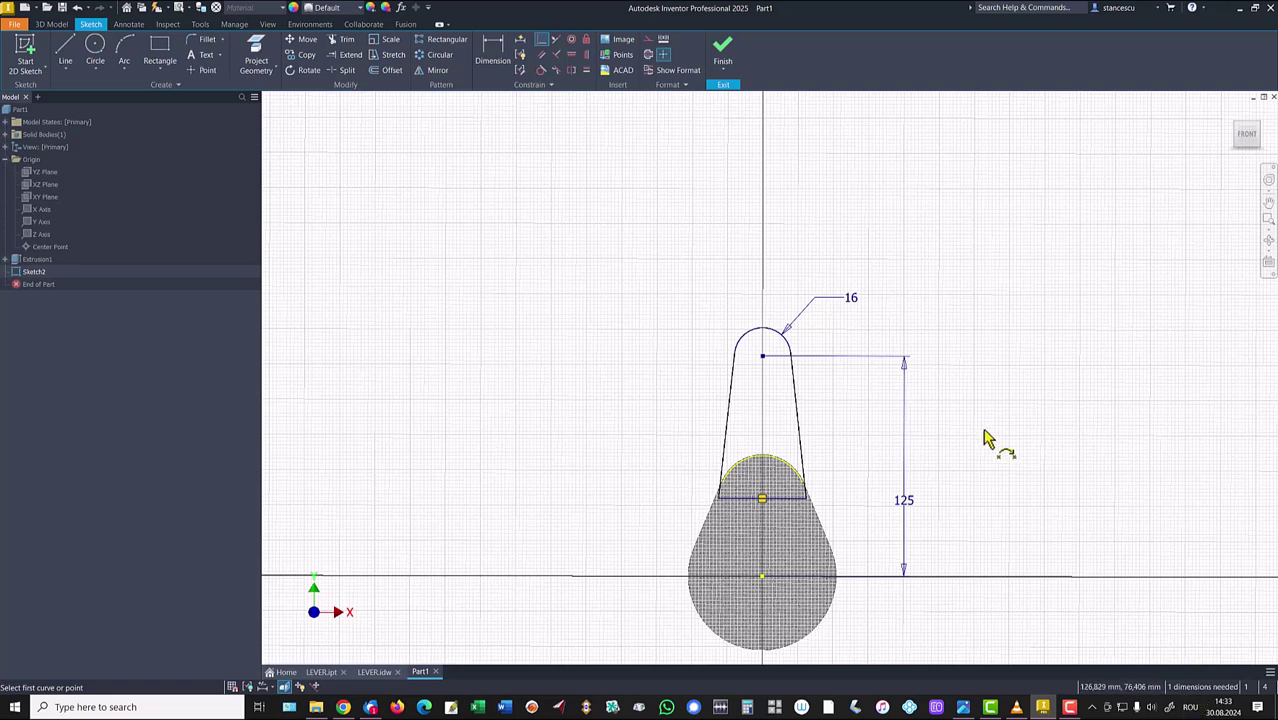
# - Set the angle between the arm's two sloping sides to 7 degrees and finish the sketch
pyautogui.click(492, 48)
pyautogui.click(727, 402)
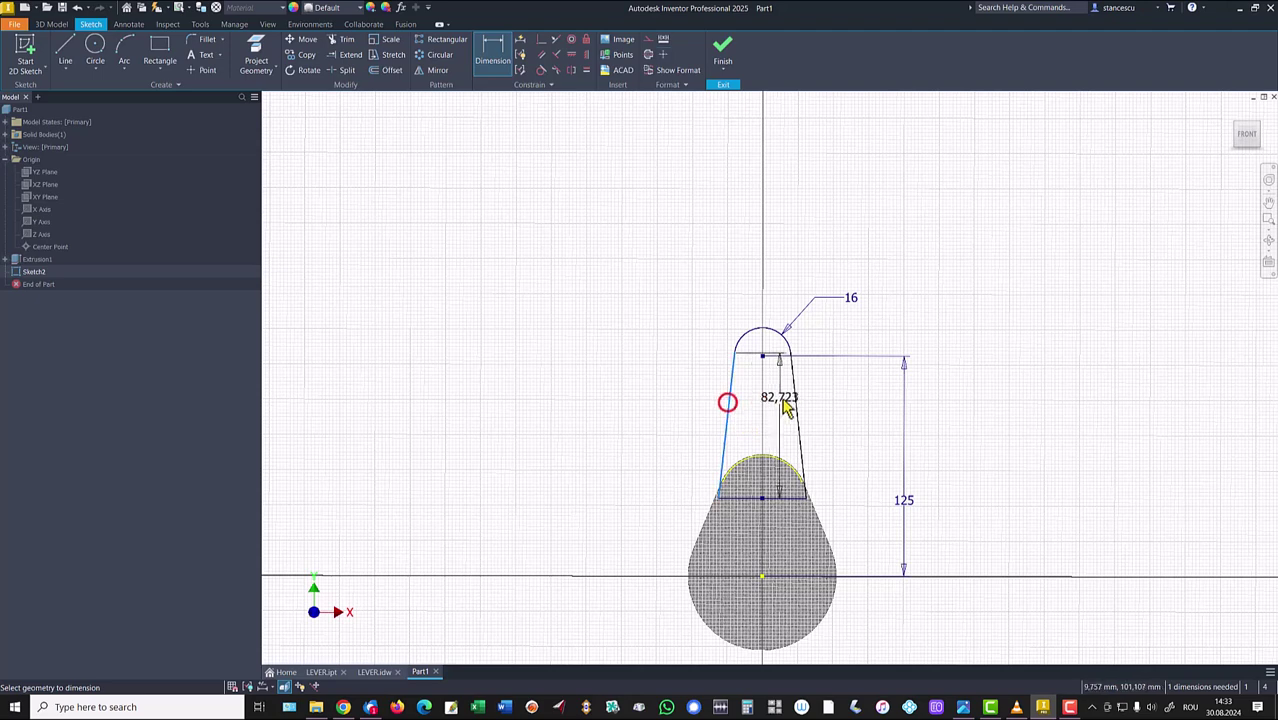
pyautogui.click(798, 405)
pyautogui.click(775, 402)
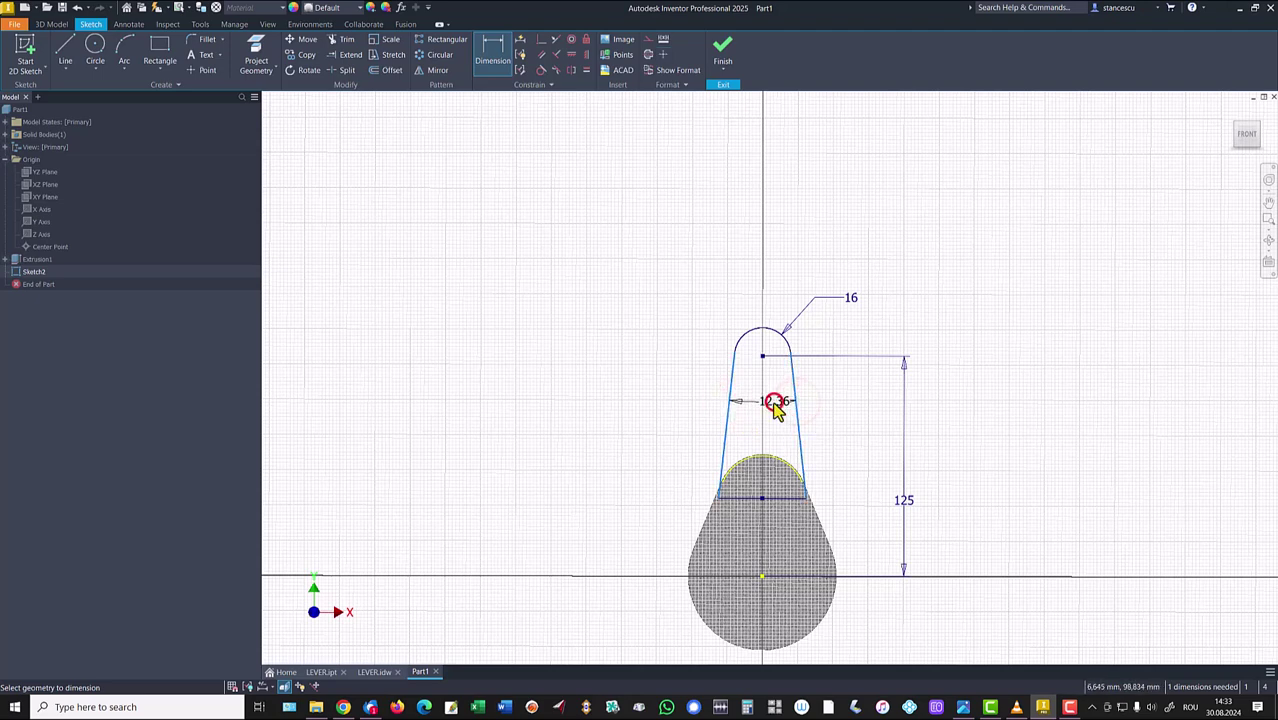
pyautogui.write('7')
pyautogui.press('Return')
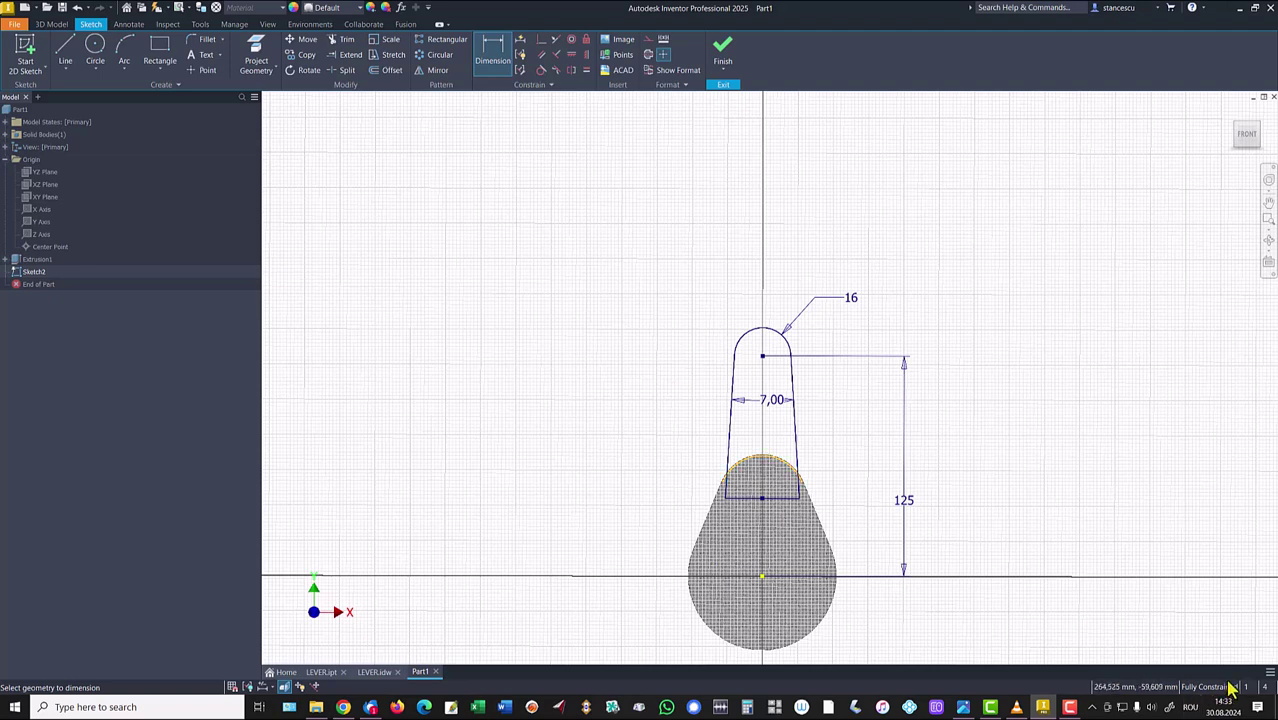
pyautogui.click(728, 58)
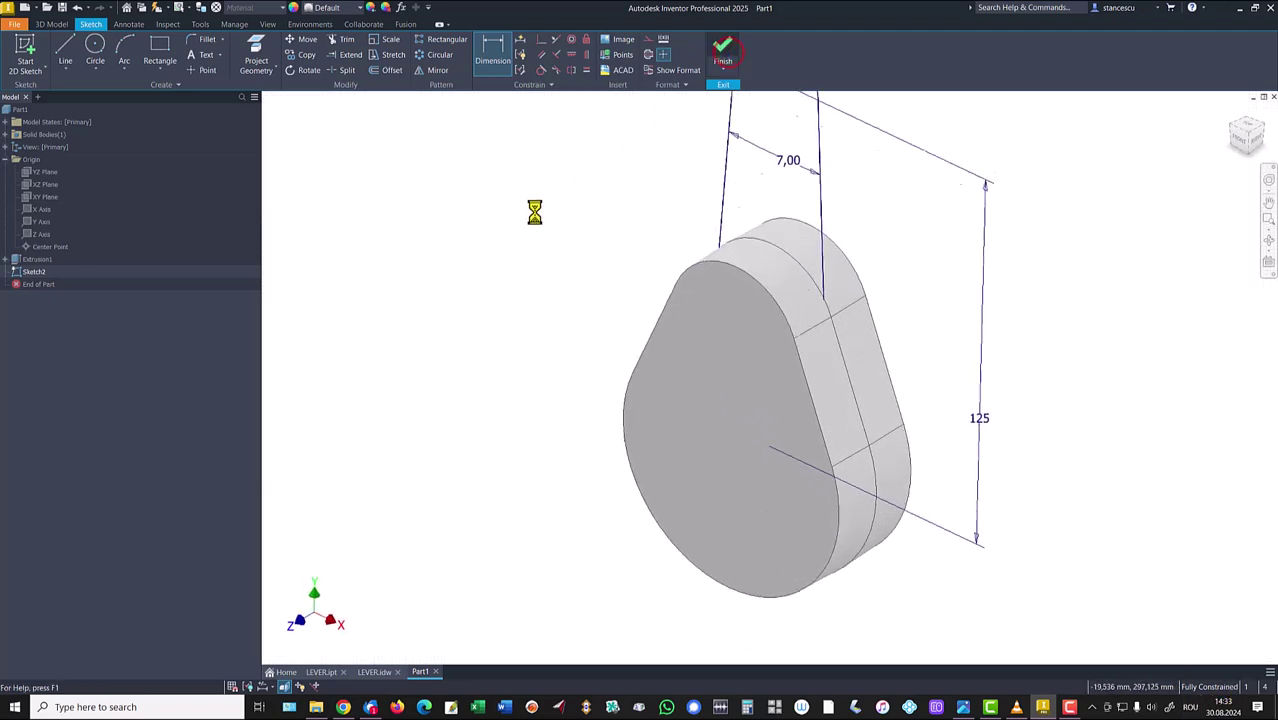
pyautogui.press('Home')
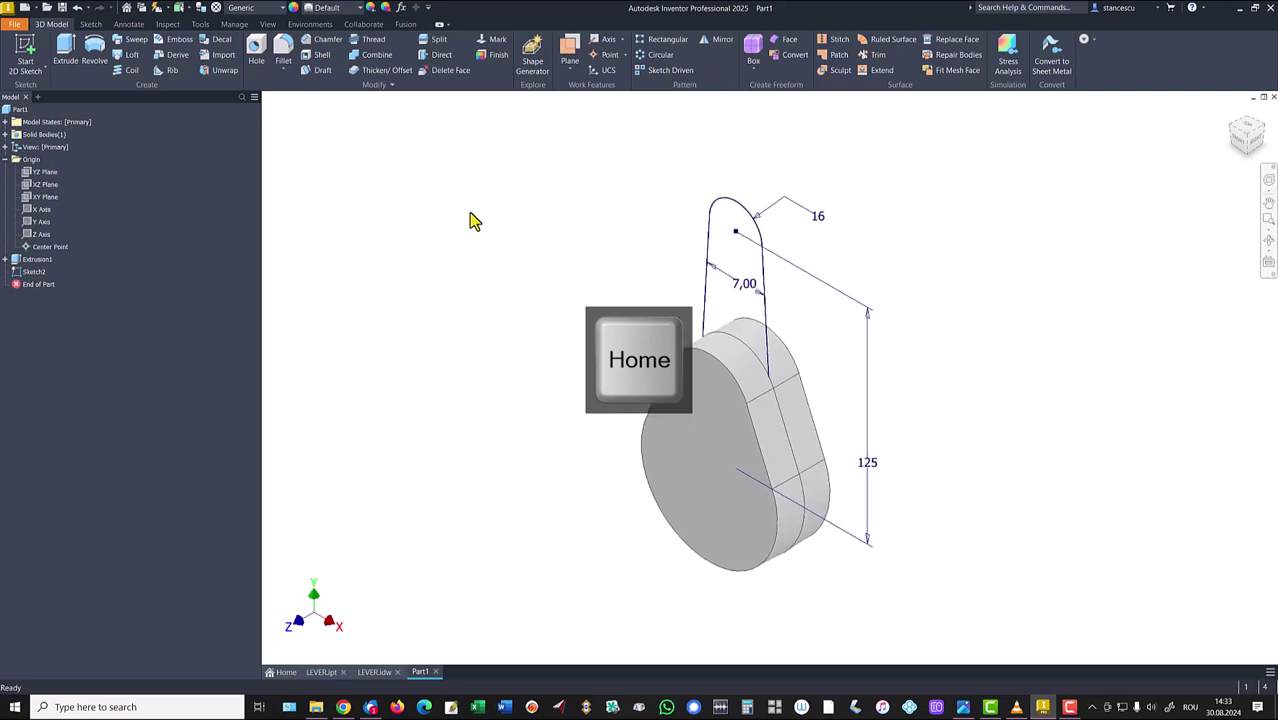
# - Extrude both arm profiles symmetrically by 14 mm with a taper of -2 degrees, joined to the base body
pyautogui.click(65, 48)
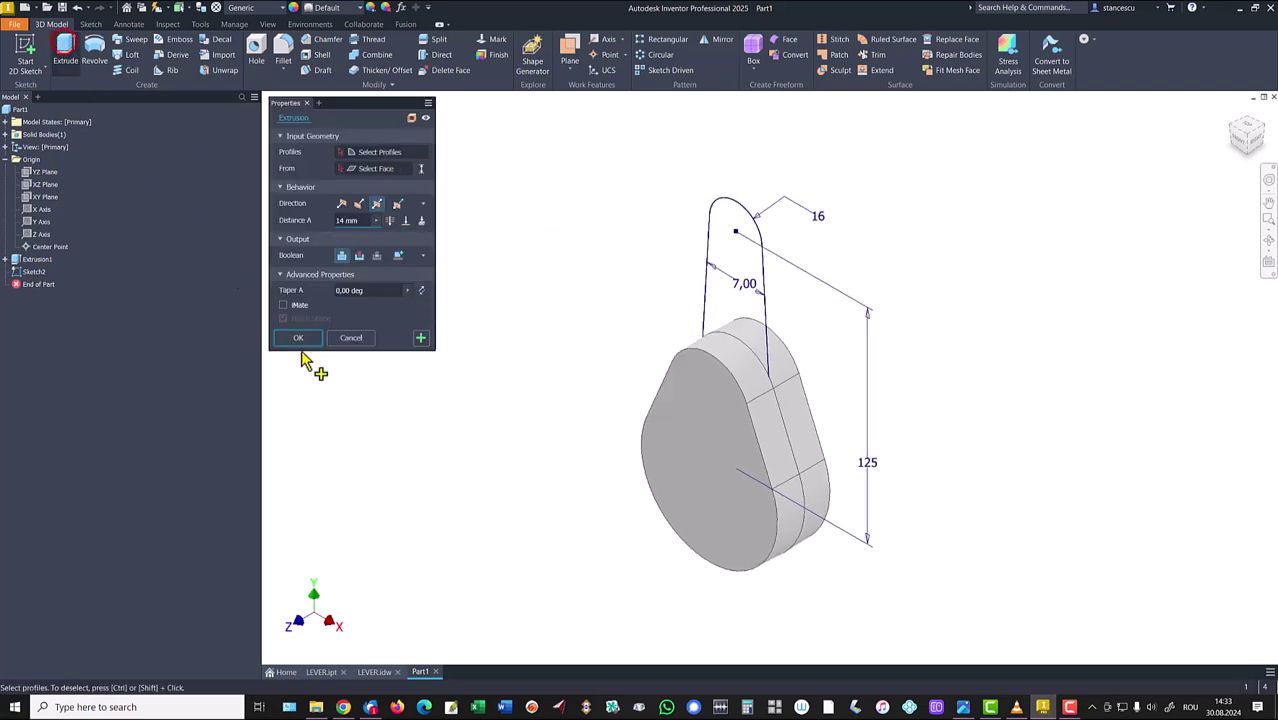
pyautogui.click(708, 310)
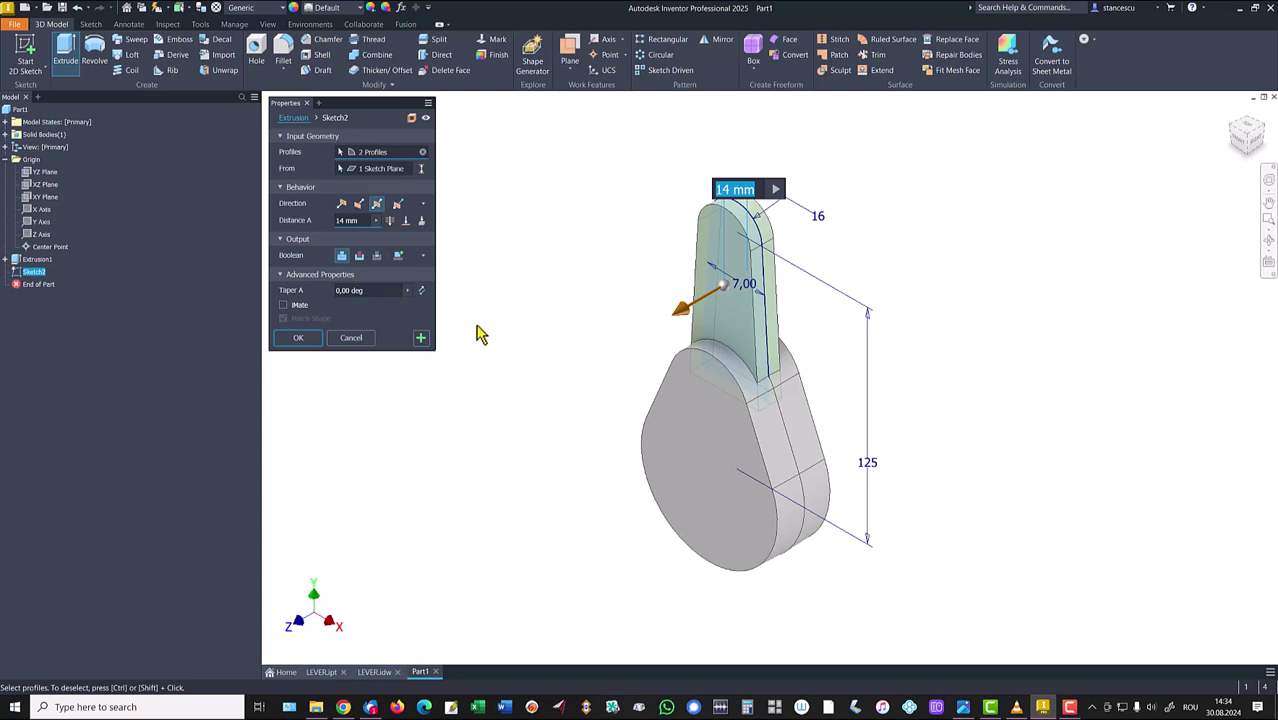
pyautogui.click(384, 291)
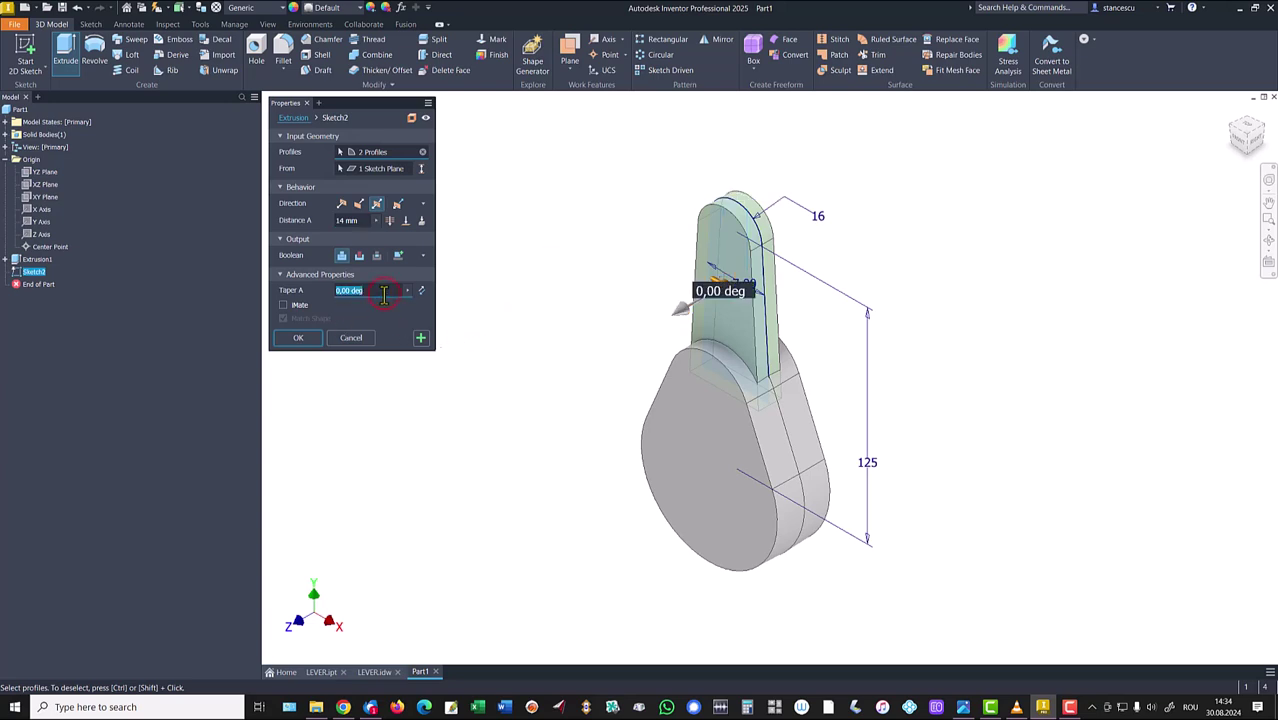
pyautogui.write('-2')
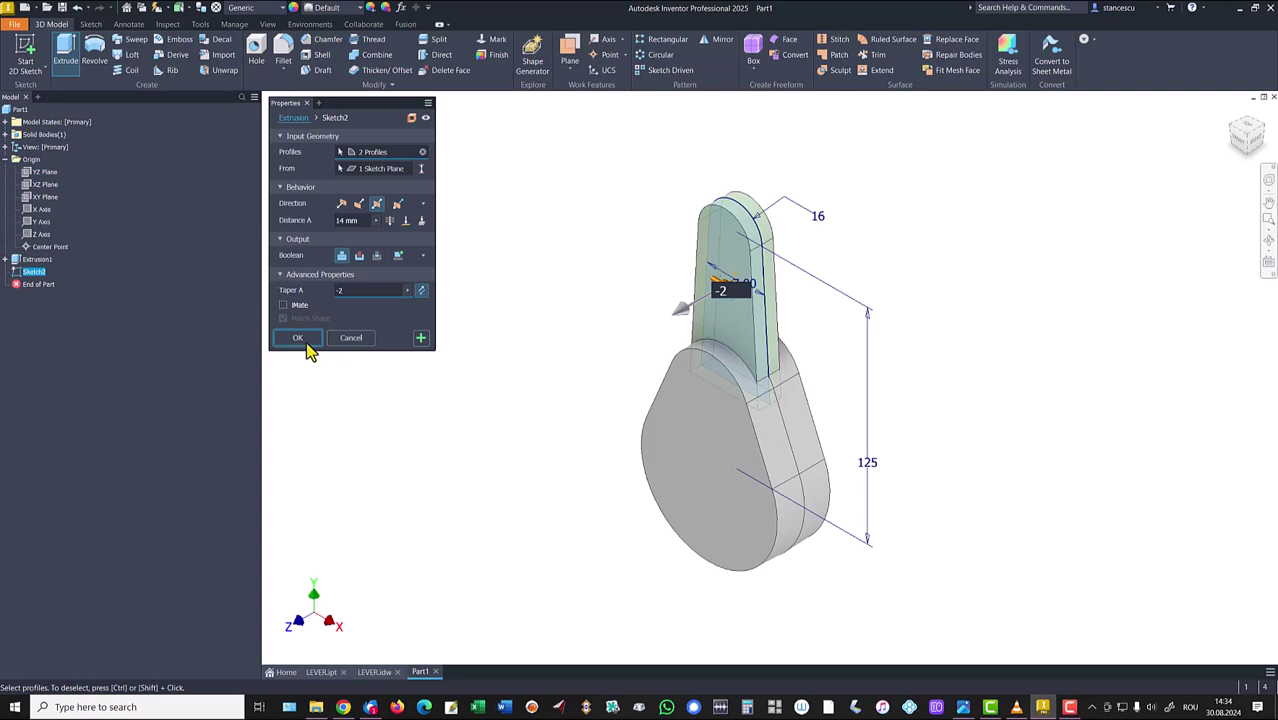
pyautogui.click(298, 338)
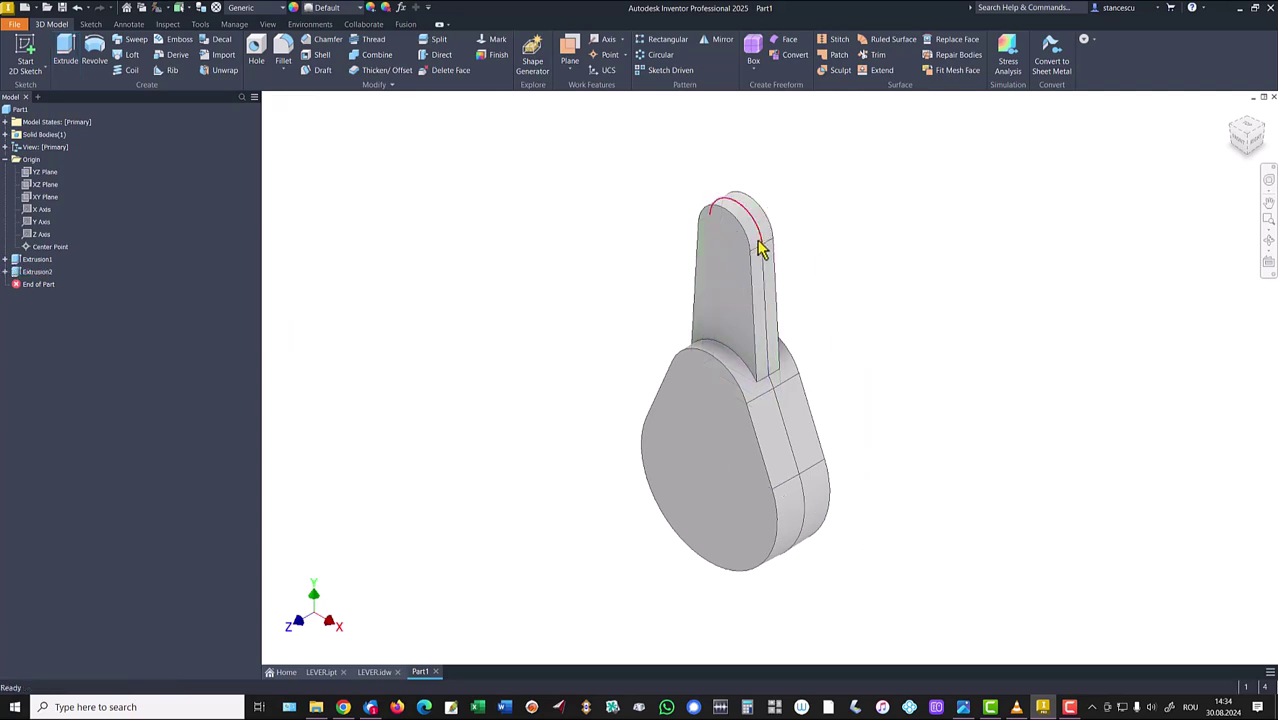
pyautogui.click(712, 440)
pyautogui.click(470, 252)
pyautogui.press('F6')
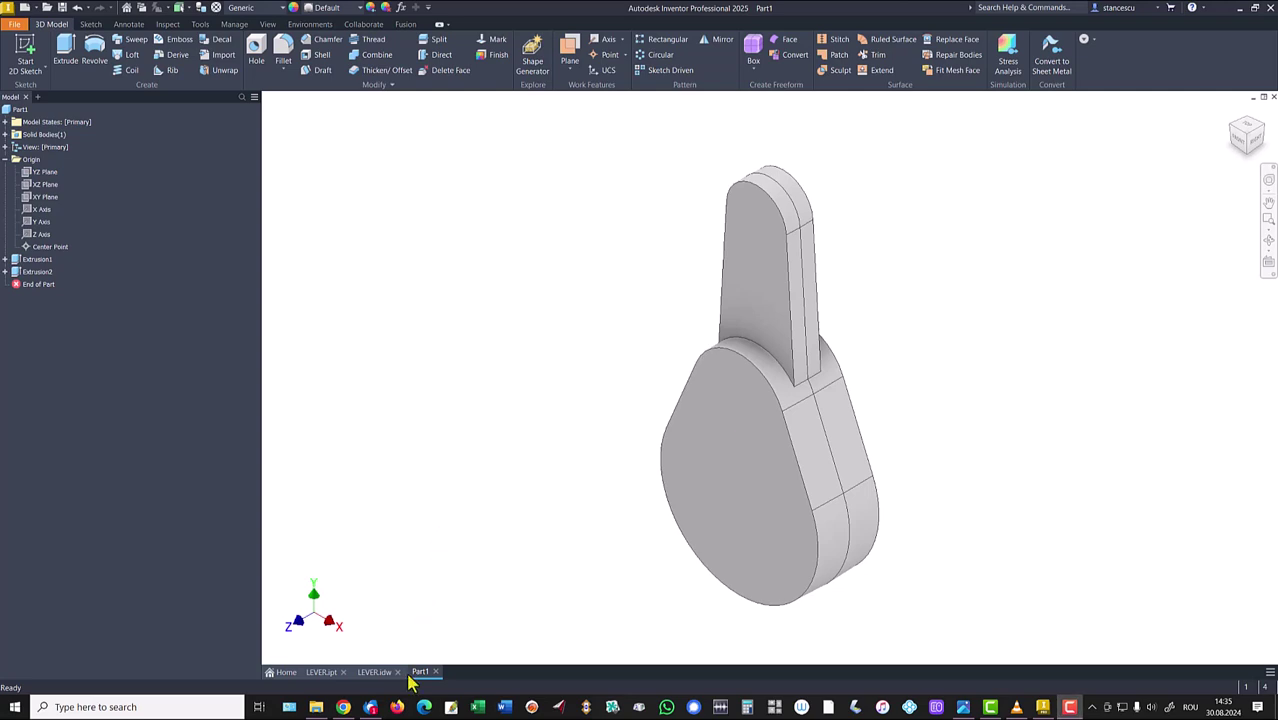
# - Consult the side boss dimensions in LEVER.idw and create a work plane in Part1 offset 37 mm from the YZ plane
pyautogui.click(374, 672)
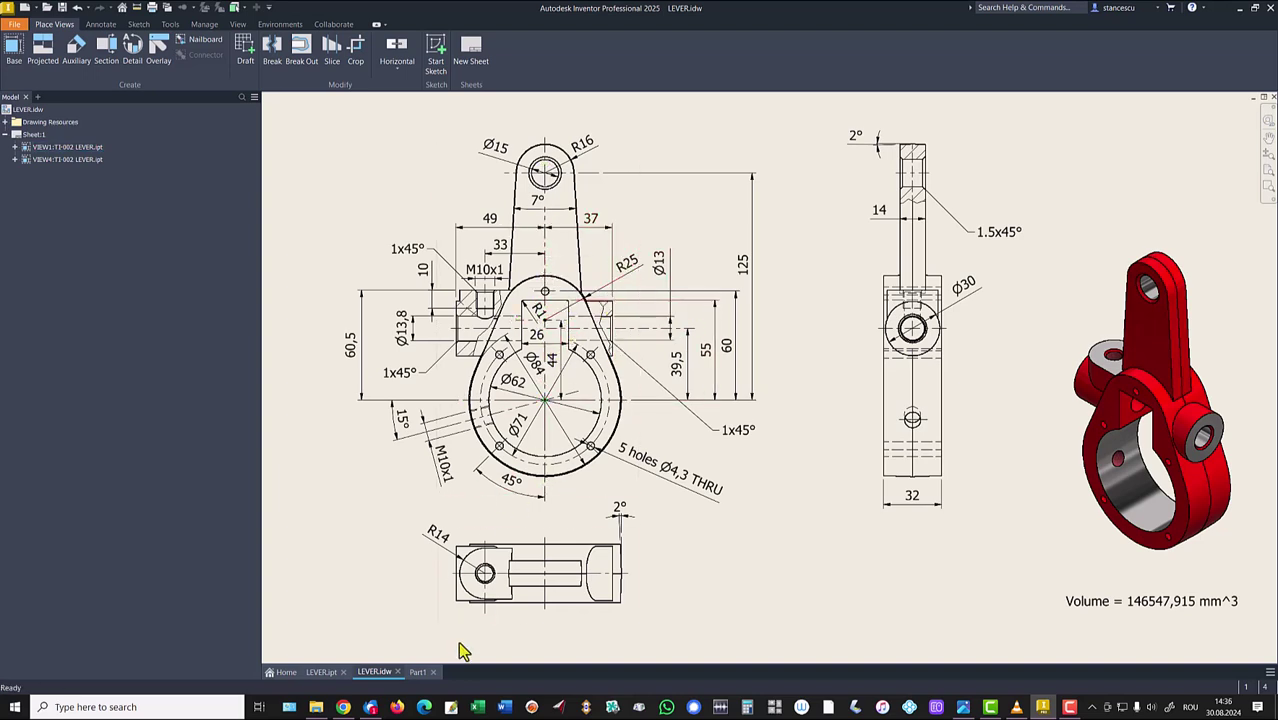
pyautogui.click(417, 673)
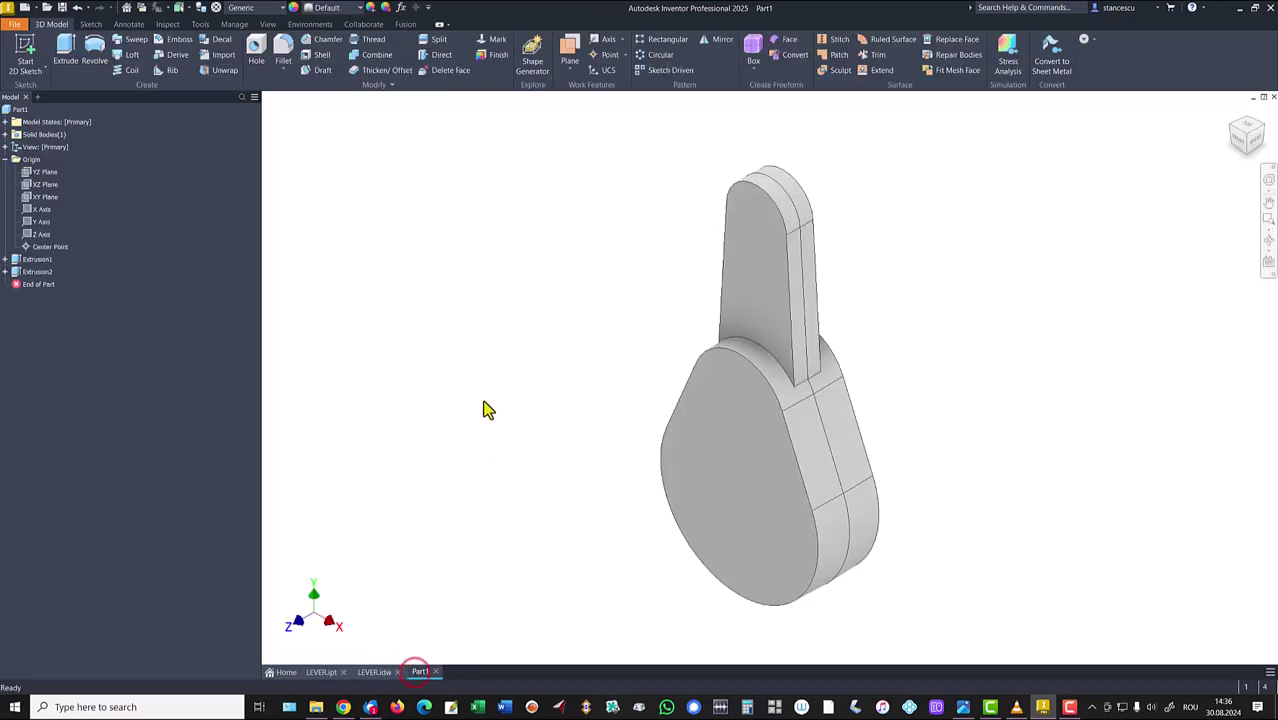
pyautogui.click(569, 60)
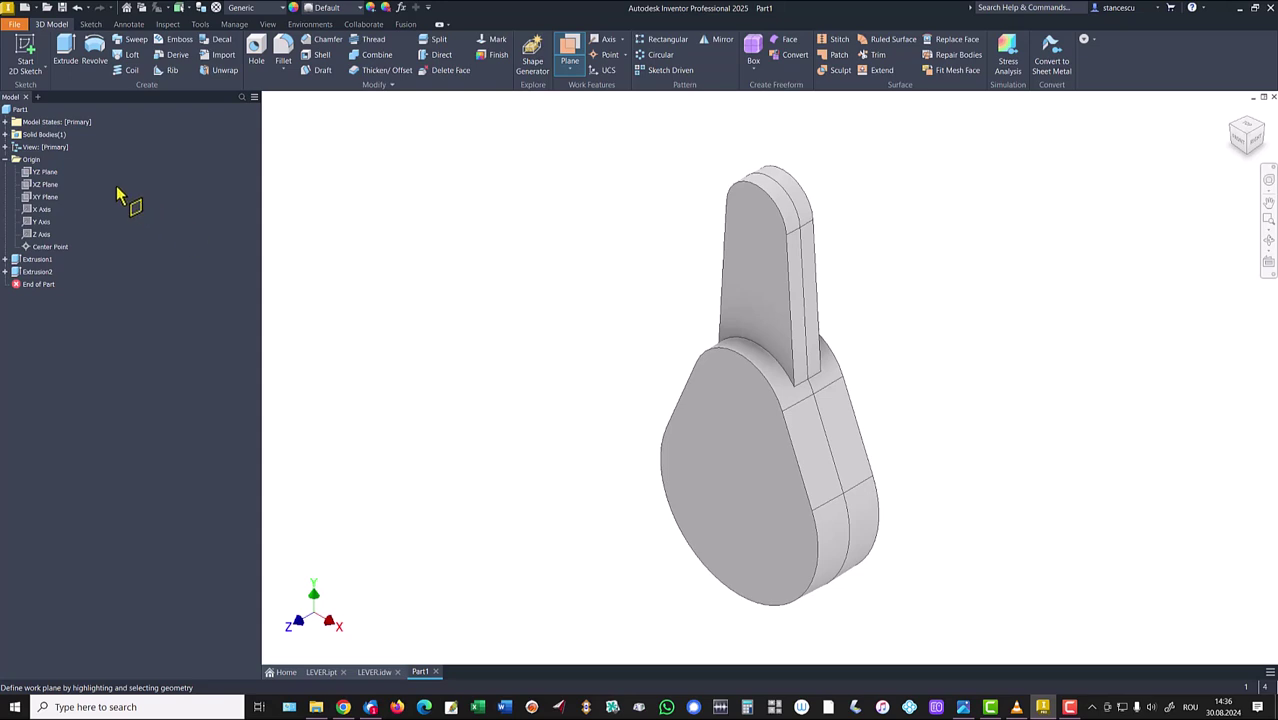
pyautogui.click(44, 174)
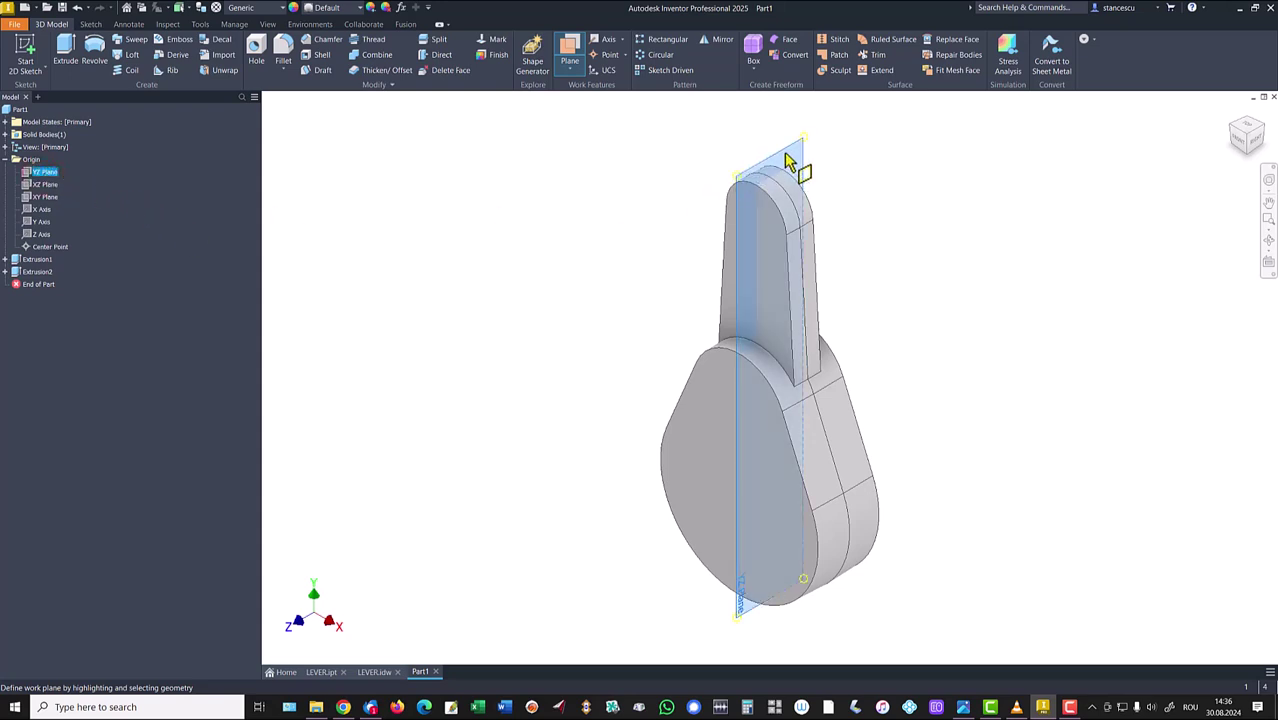
pyautogui.click(815, 170)
pyautogui.moveTo(815, 170); pyautogui.dragTo(828, 183)
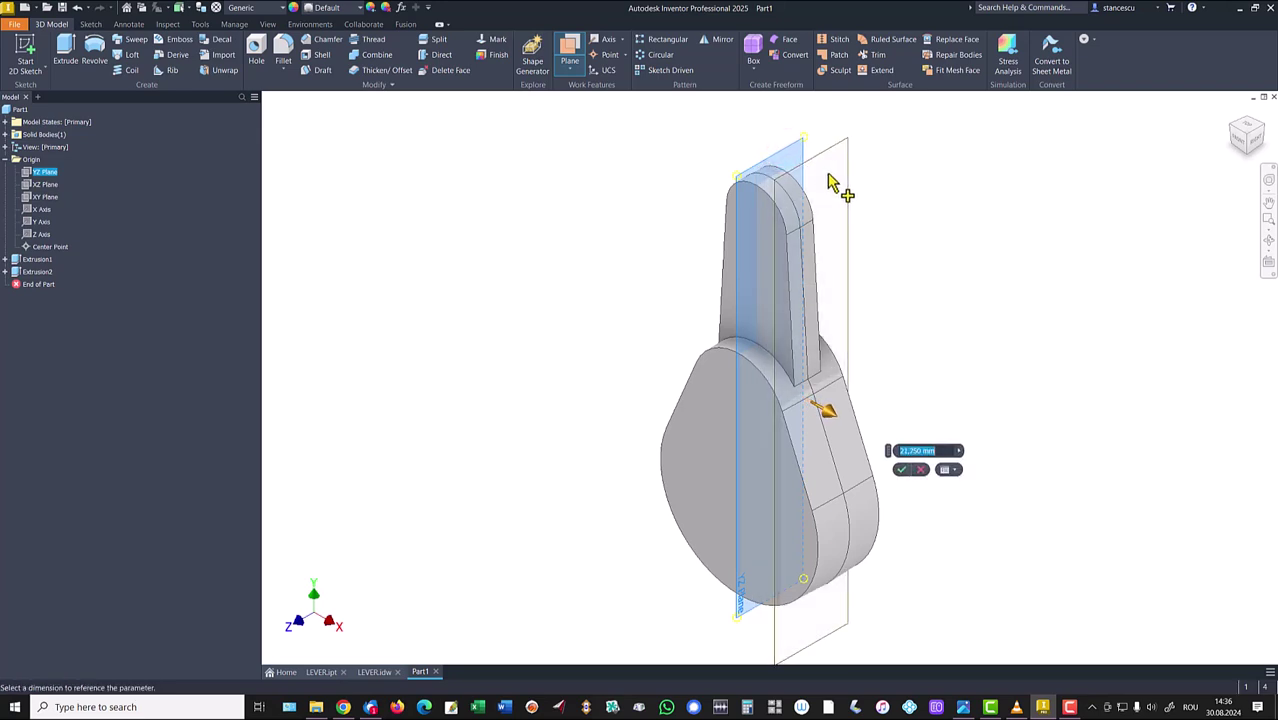
pyautogui.write('37')
pyautogui.press('Return')
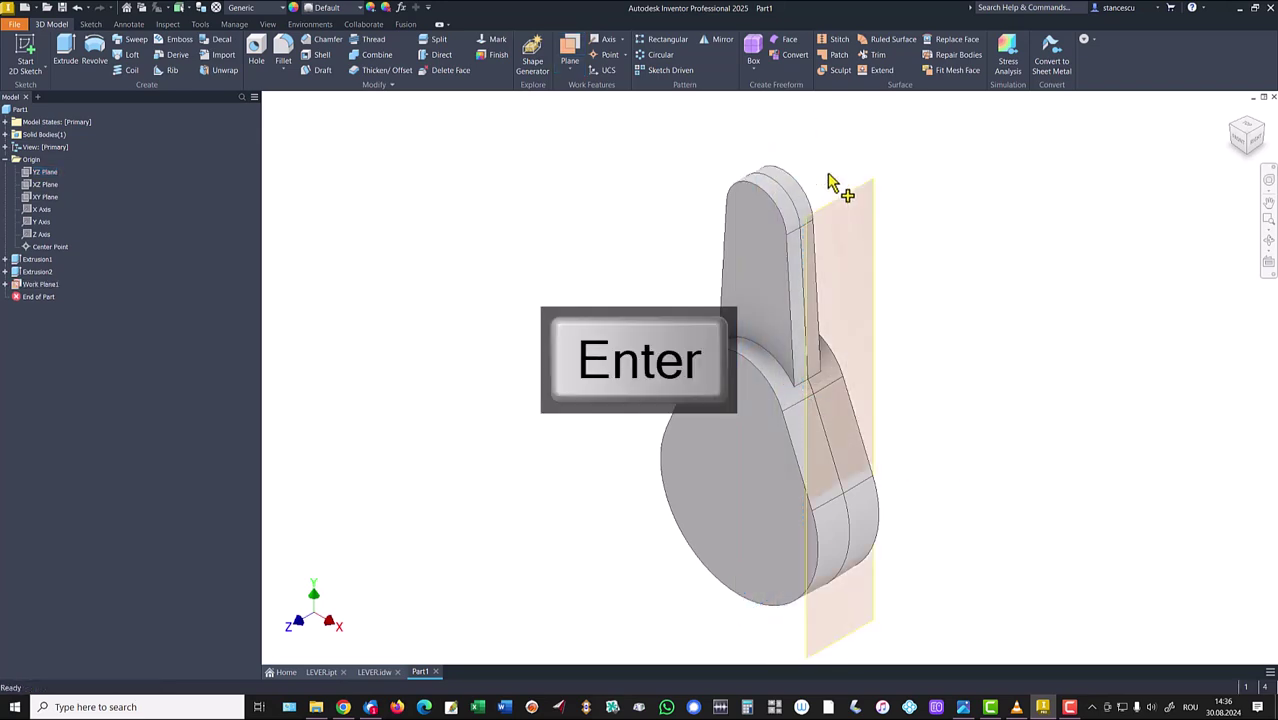
# - Start a sketch on the offset work plane, draw a 30 mm diameter circle beside the body, and slice the graphics at the sketch plane
pyautogui.click(870, 280)
pyautogui.click(907, 284)
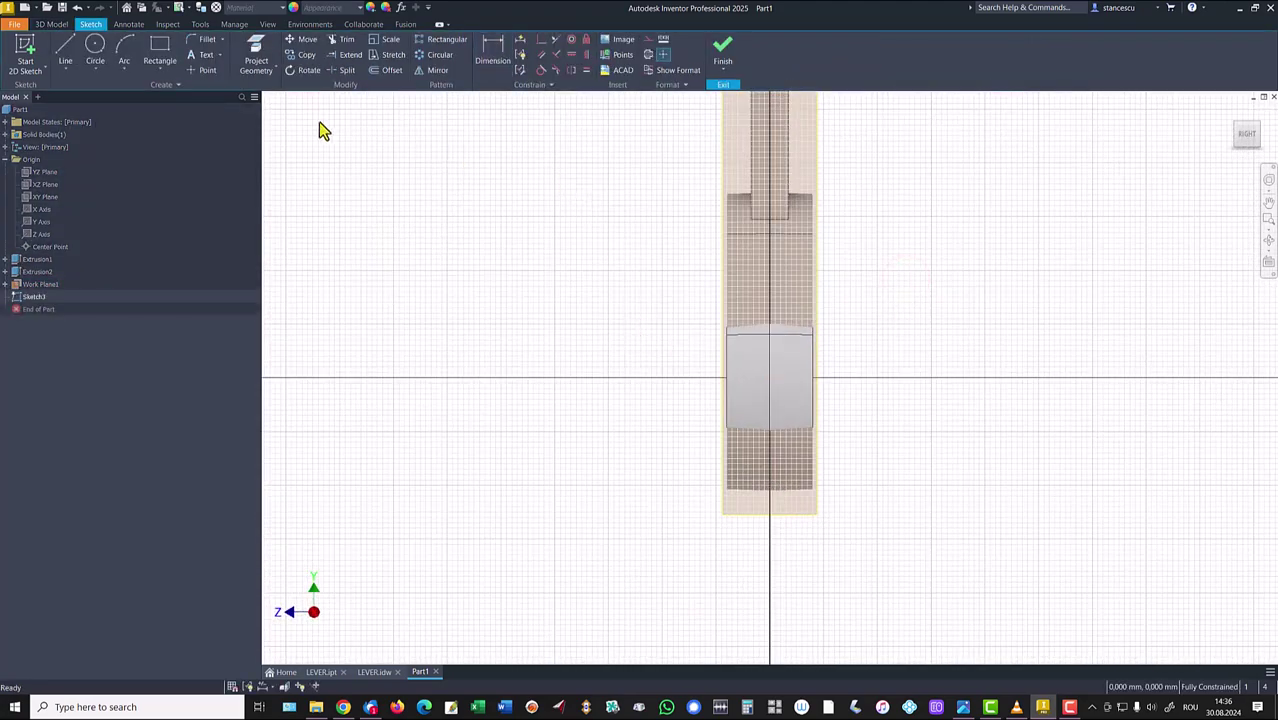
pyautogui.click(94, 47)
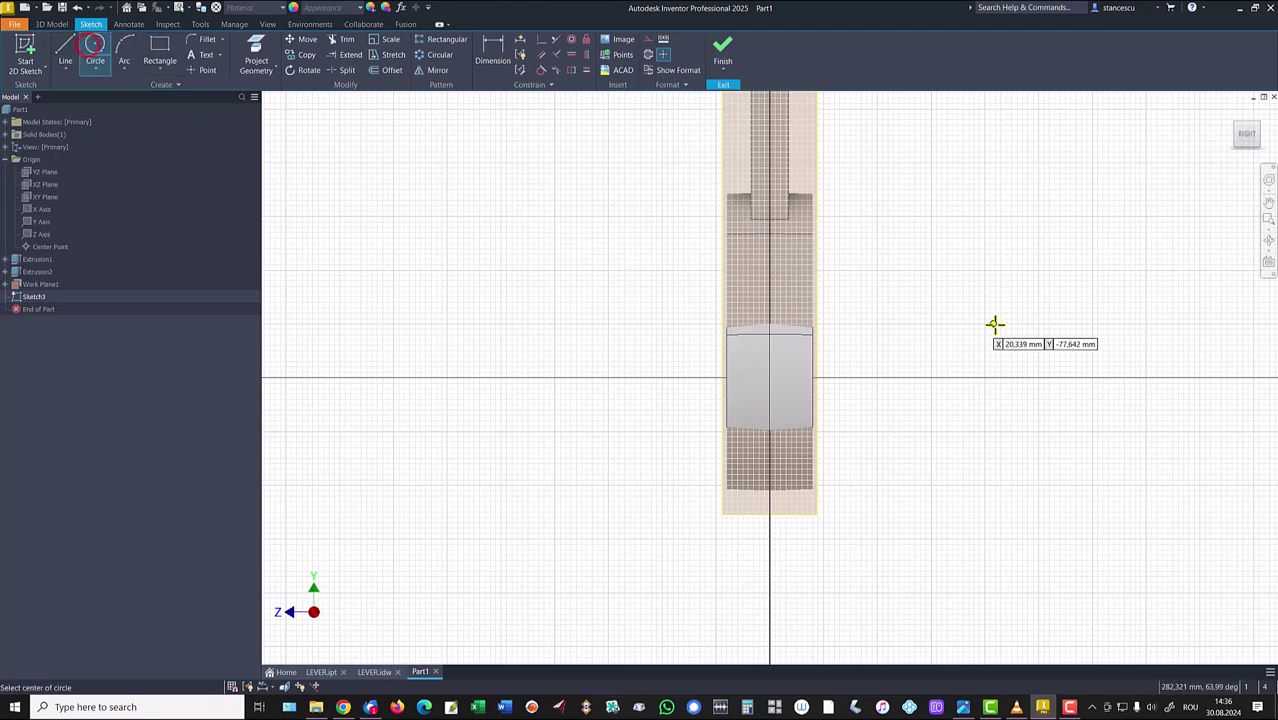
pyautogui.click(959, 251)
pyautogui.write('30')
pyautogui.press('Return')
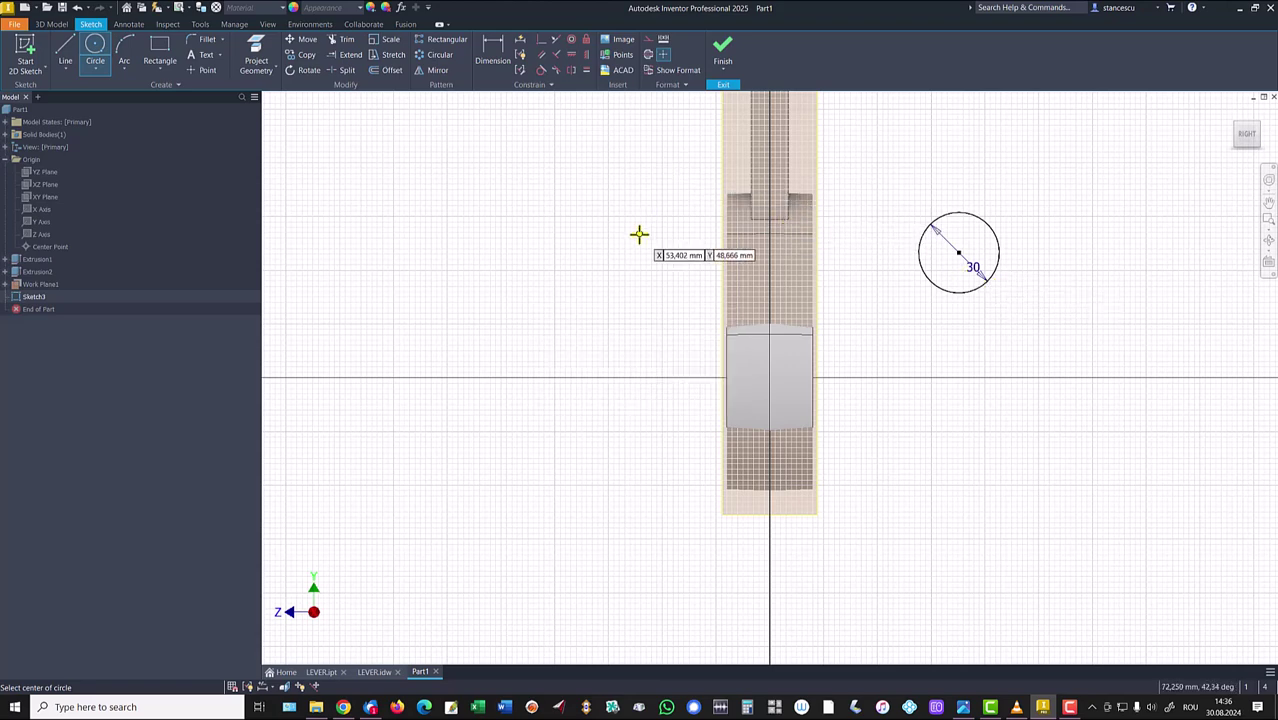
pyautogui.press('F7')
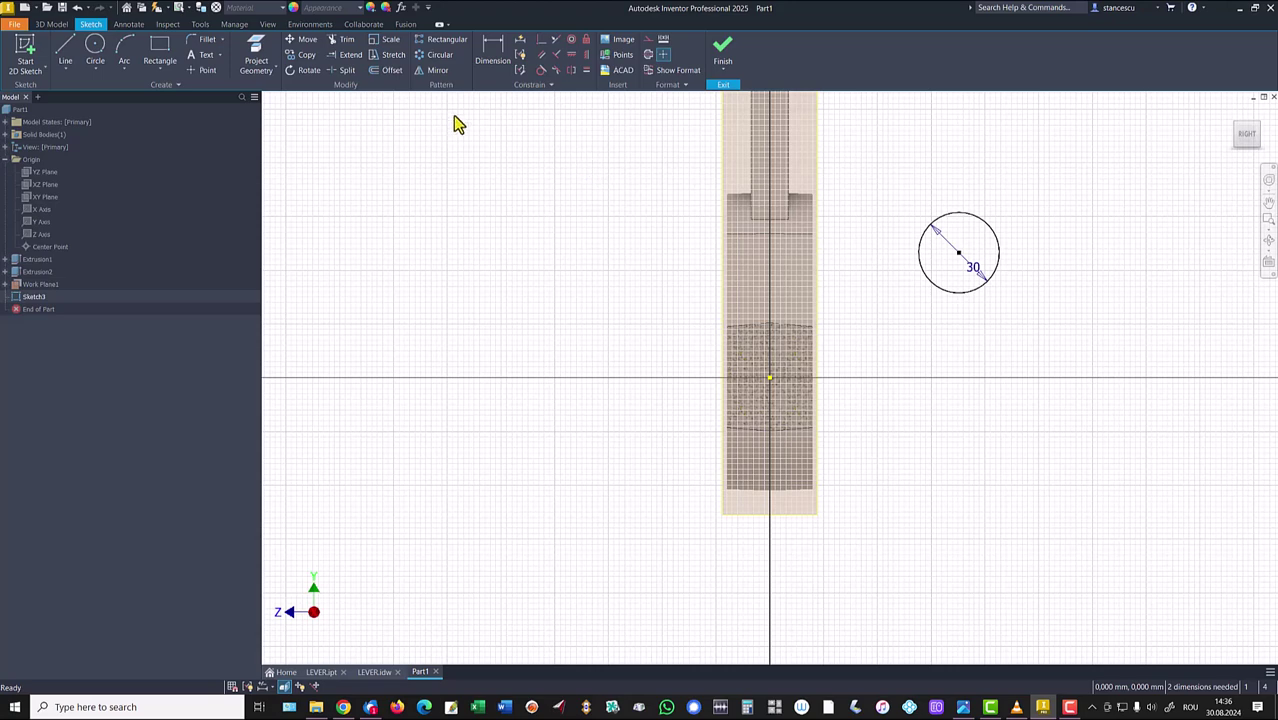
pyautogui.click(586, 54)
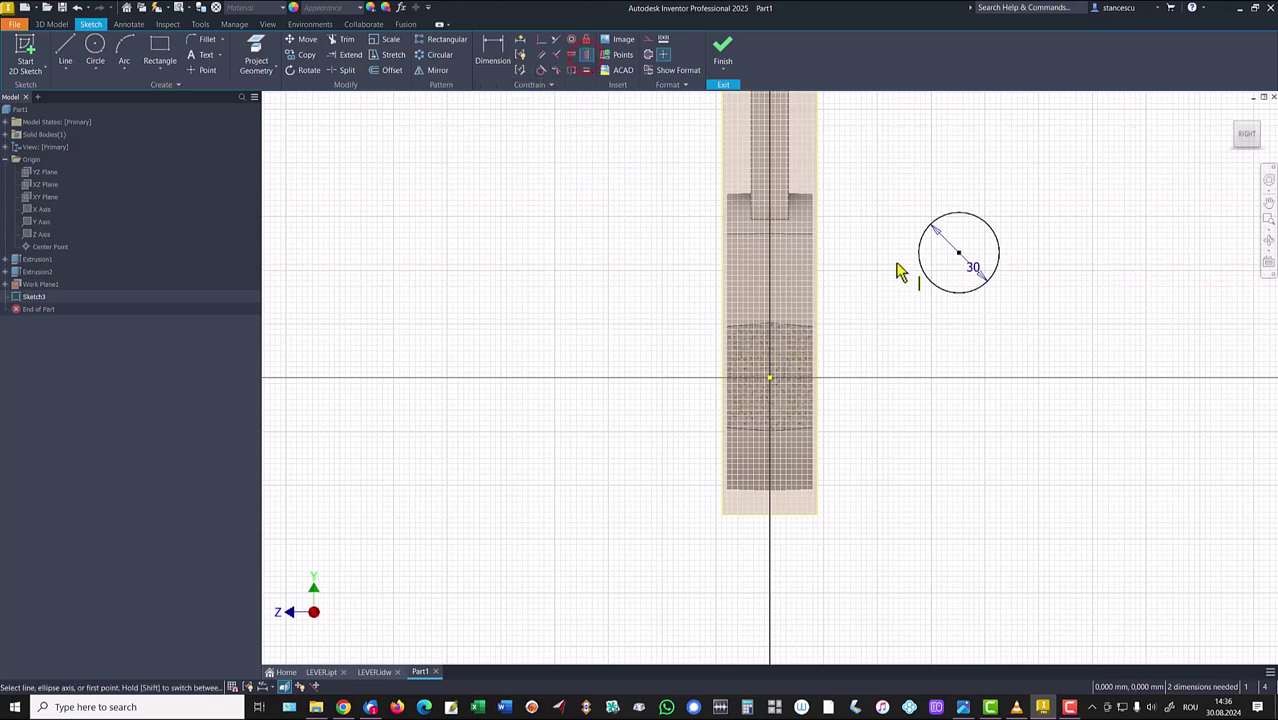
pyautogui.click(959, 253)
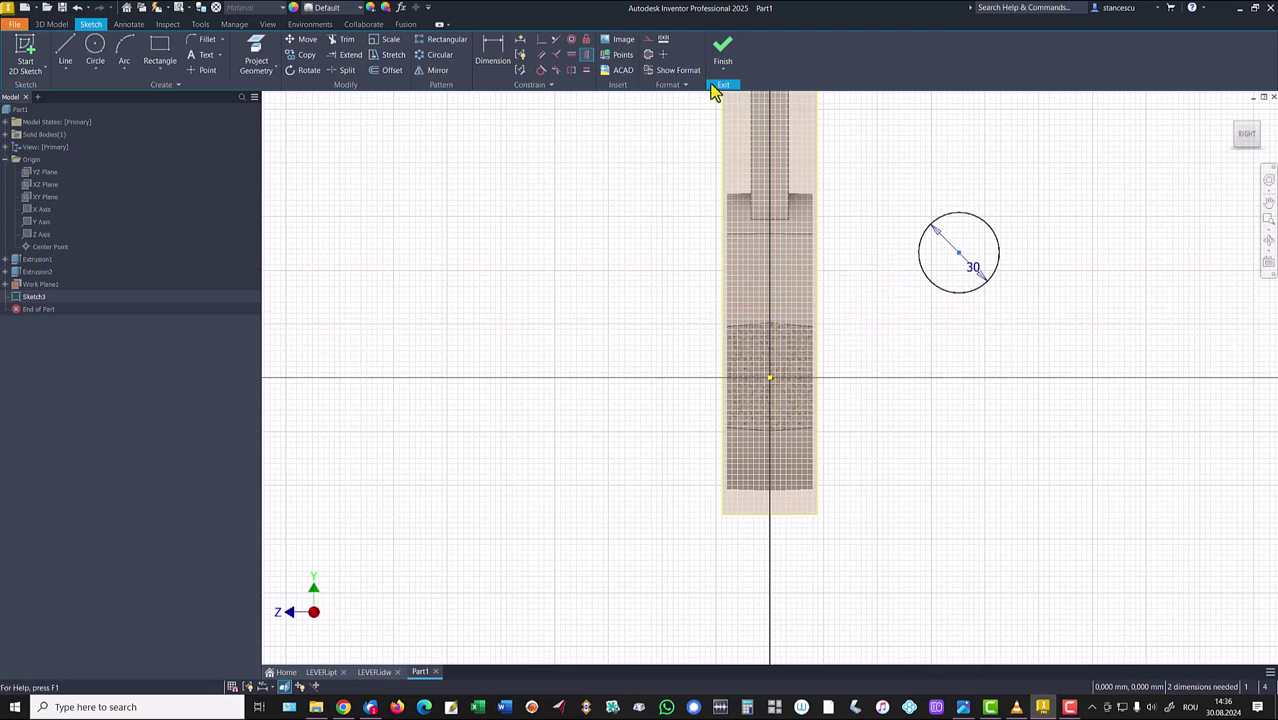
pyautogui.click(588, 58)
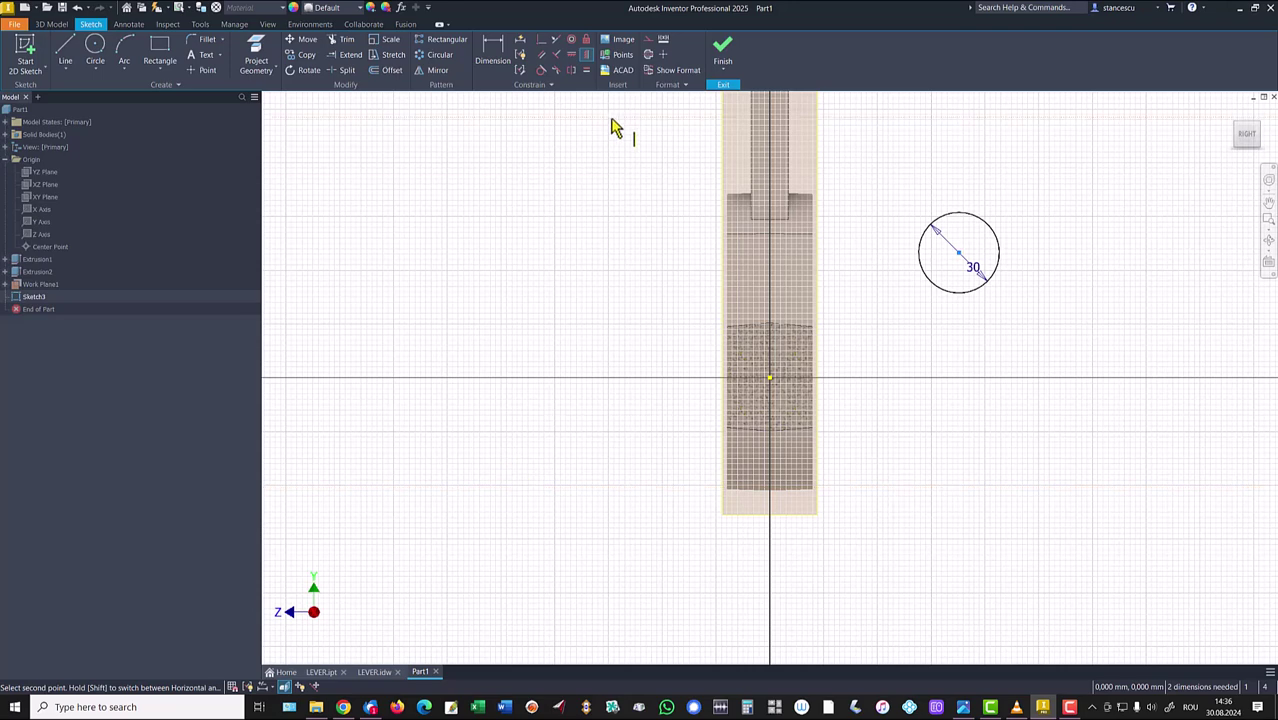
# - Align the circle's centre with the projected origin point using a horizontal constraint, placing it on the body's centreline
pyautogui.click(572, 54)
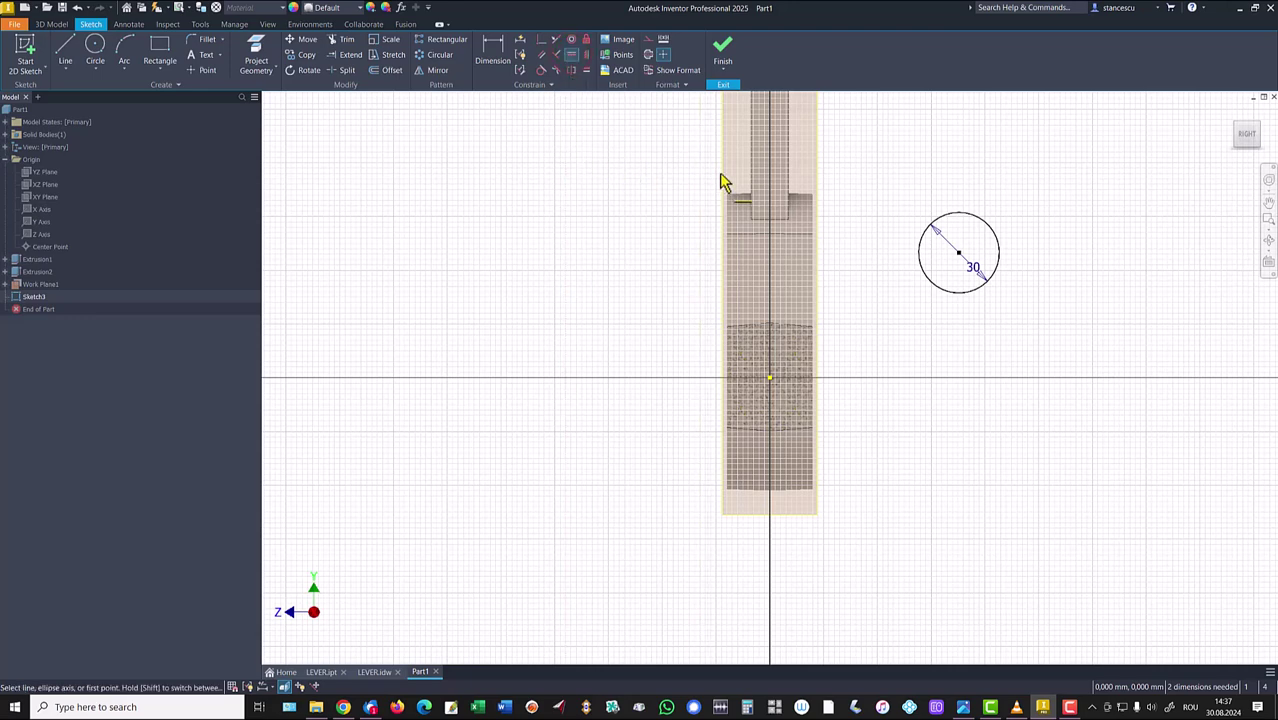
pyautogui.click(958, 254)
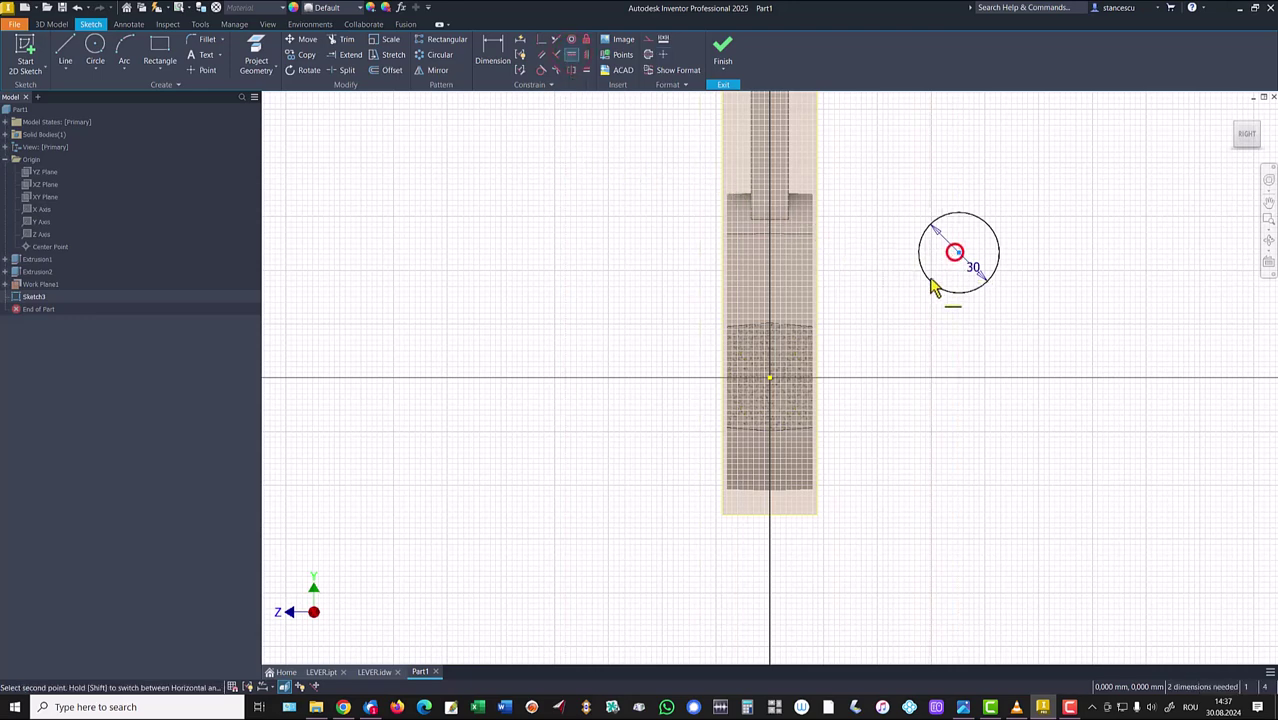
pyautogui.click(769, 381)
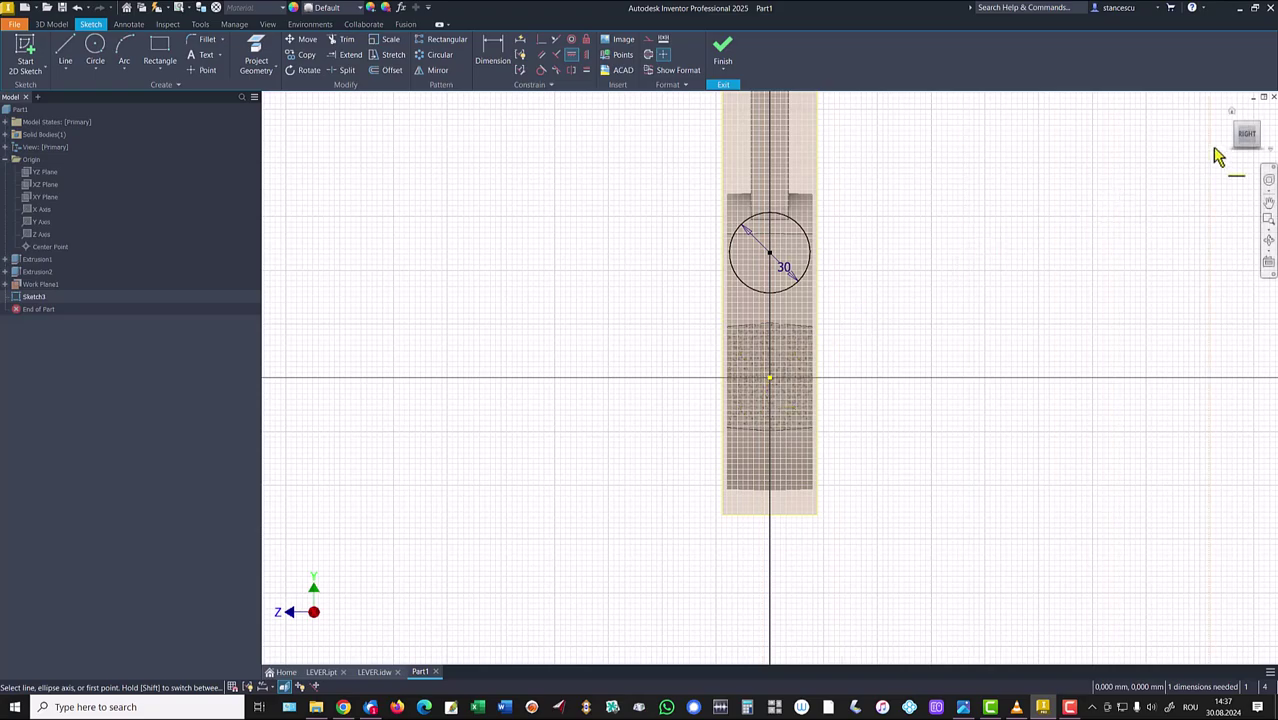
# - Dimension the circle's centre 39.5 mm above the origin and finish the sketch
pyautogui.click(1270, 128)
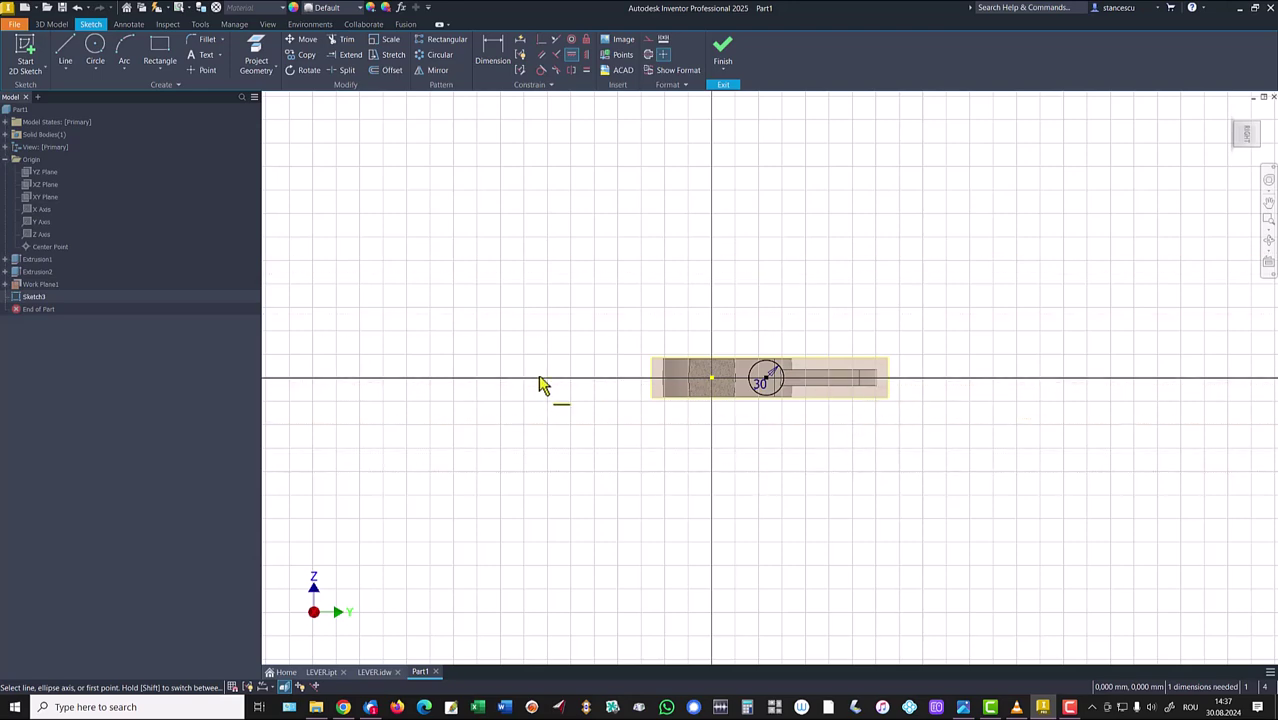
pyautogui.moveTo(1266, 118)
pyautogui.mouseDown()
pyautogui.moveTo(1178, 145)
pyautogui.moveTo(998, 280)
pyautogui.mouseUp()
pyautogui.press('Home')
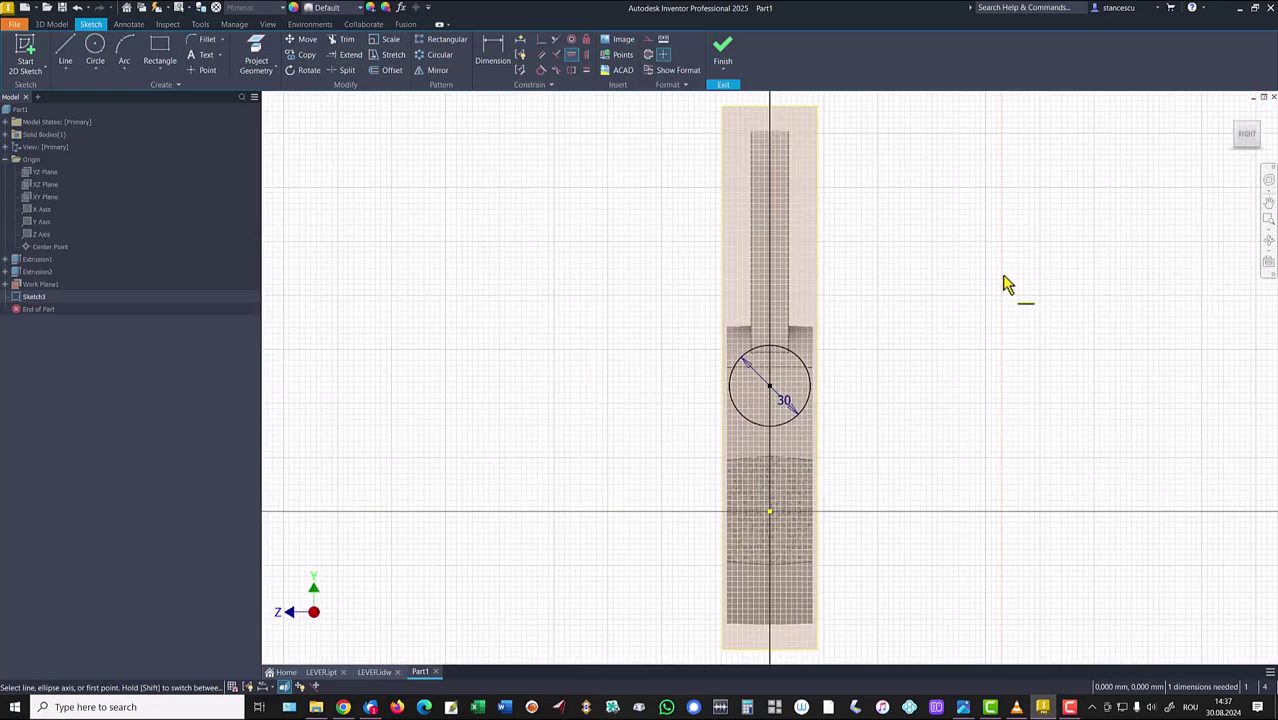
pyautogui.click(492, 46)
pyautogui.click(794, 357)
pyautogui.click(769, 515)
pyautogui.click(878, 451)
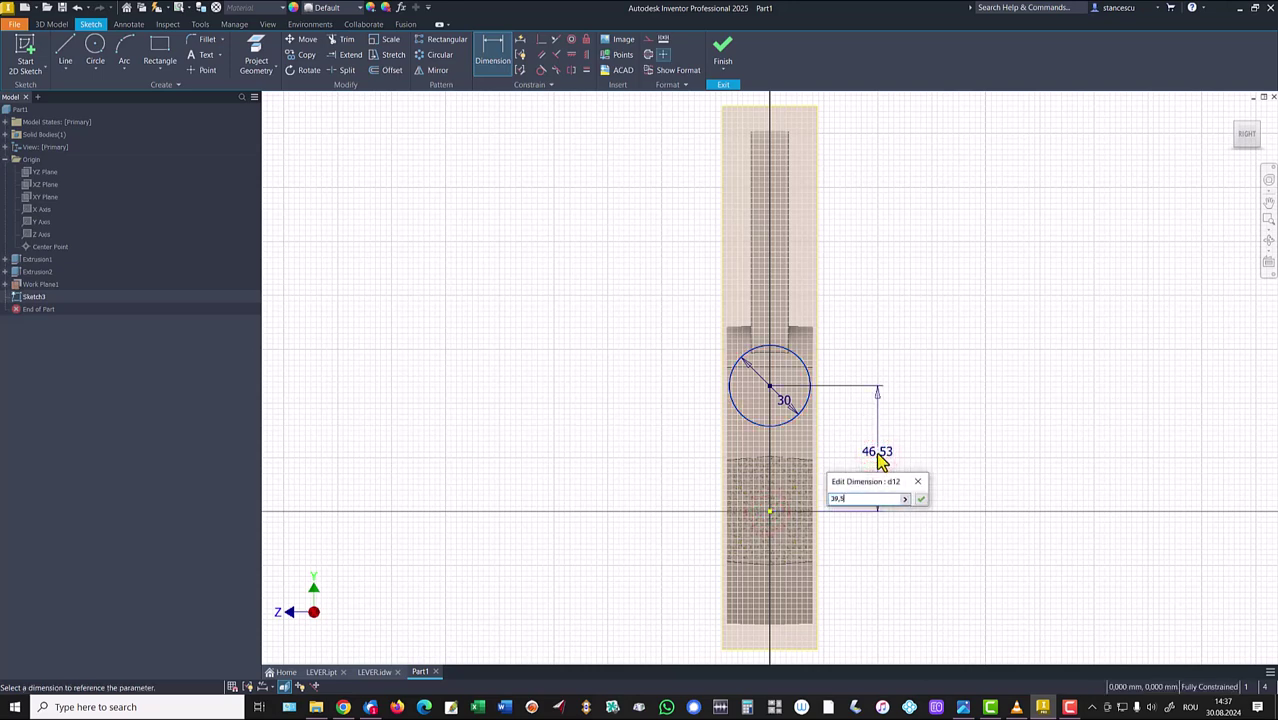
pyautogui.press('Return')
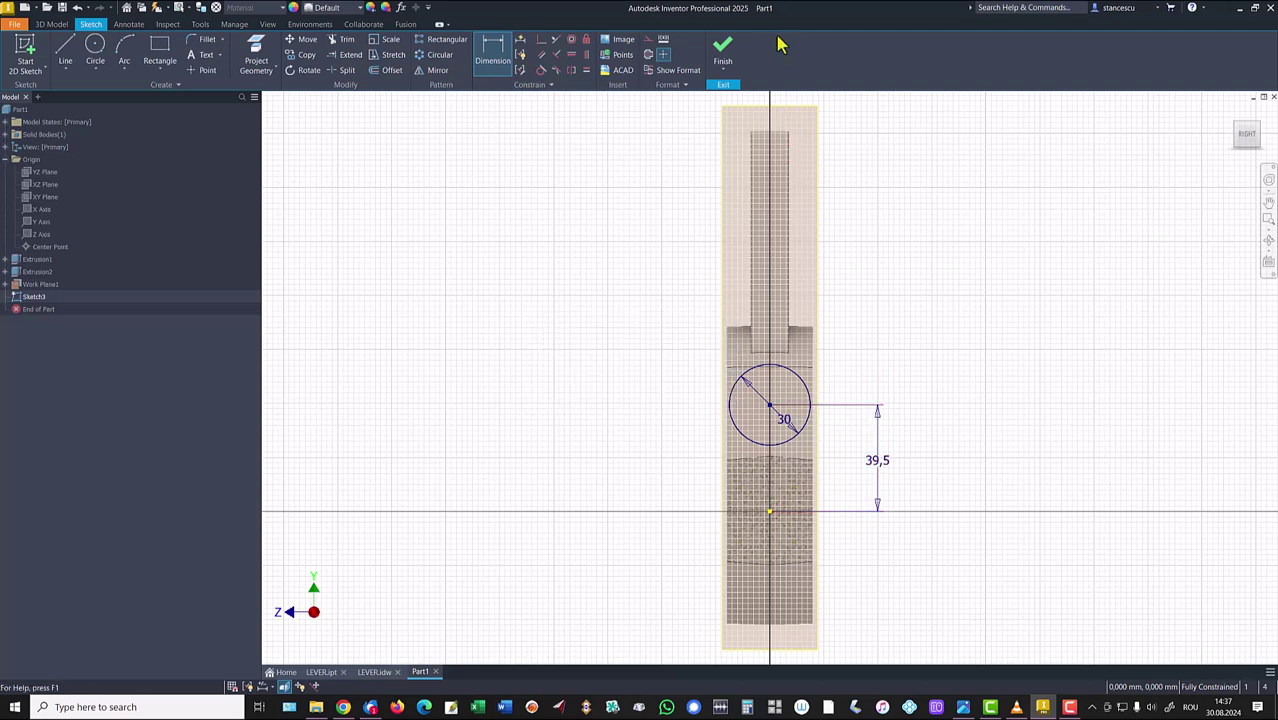
pyautogui.click(722, 45)
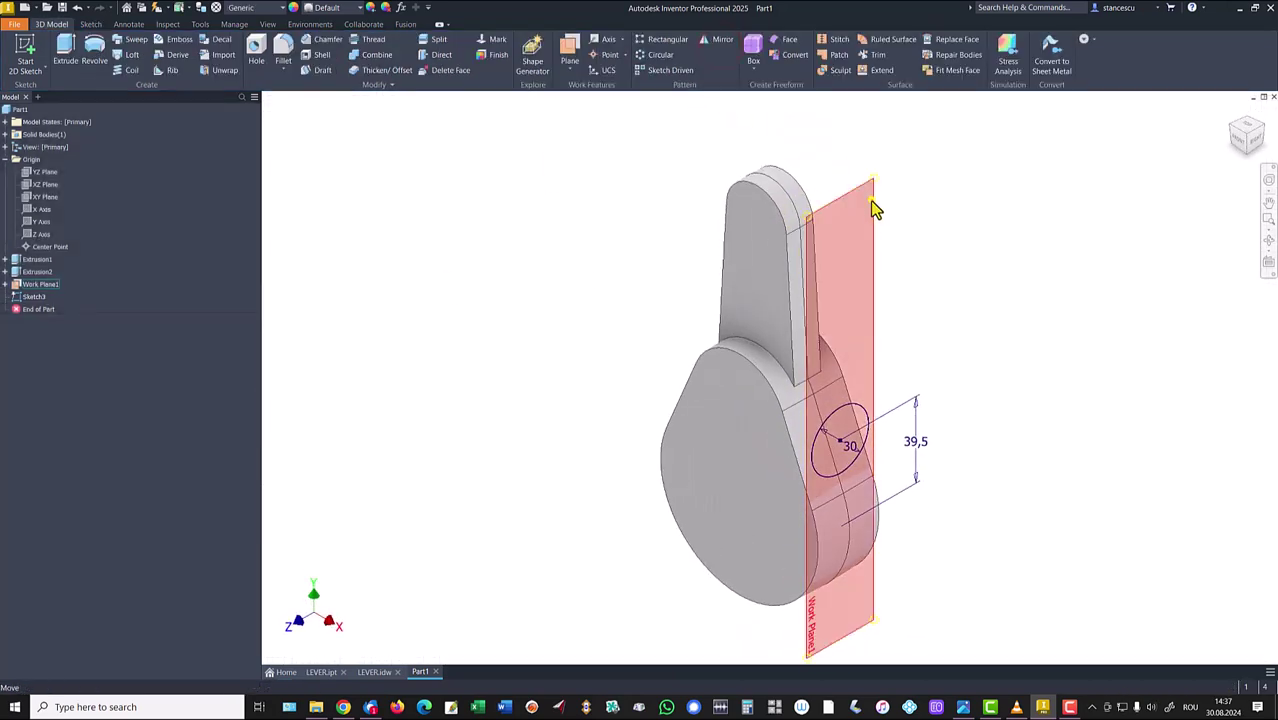
# - Hide the work plane and extrude the circle 37+49 mm in the flipped direction through the body, joined to the solid
pyautogui.rightClick(900, 214)
pyautogui.click(946, 202)
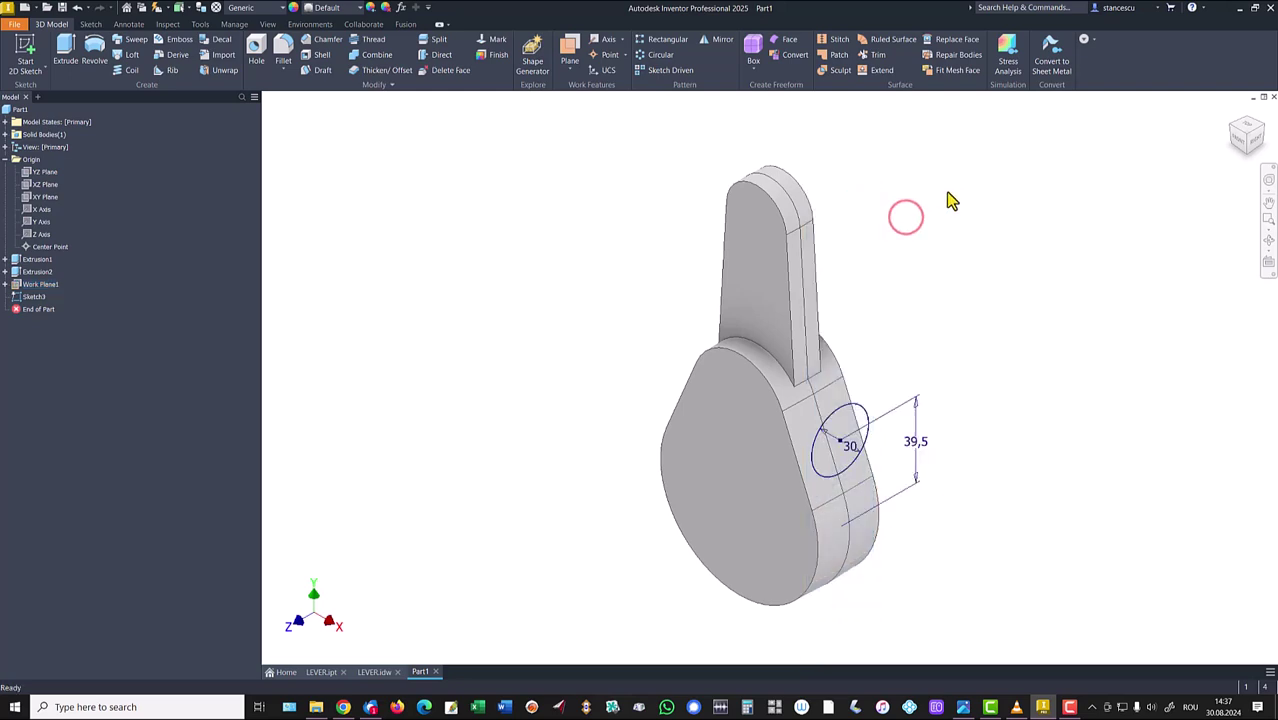
pyautogui.click(63, 58)
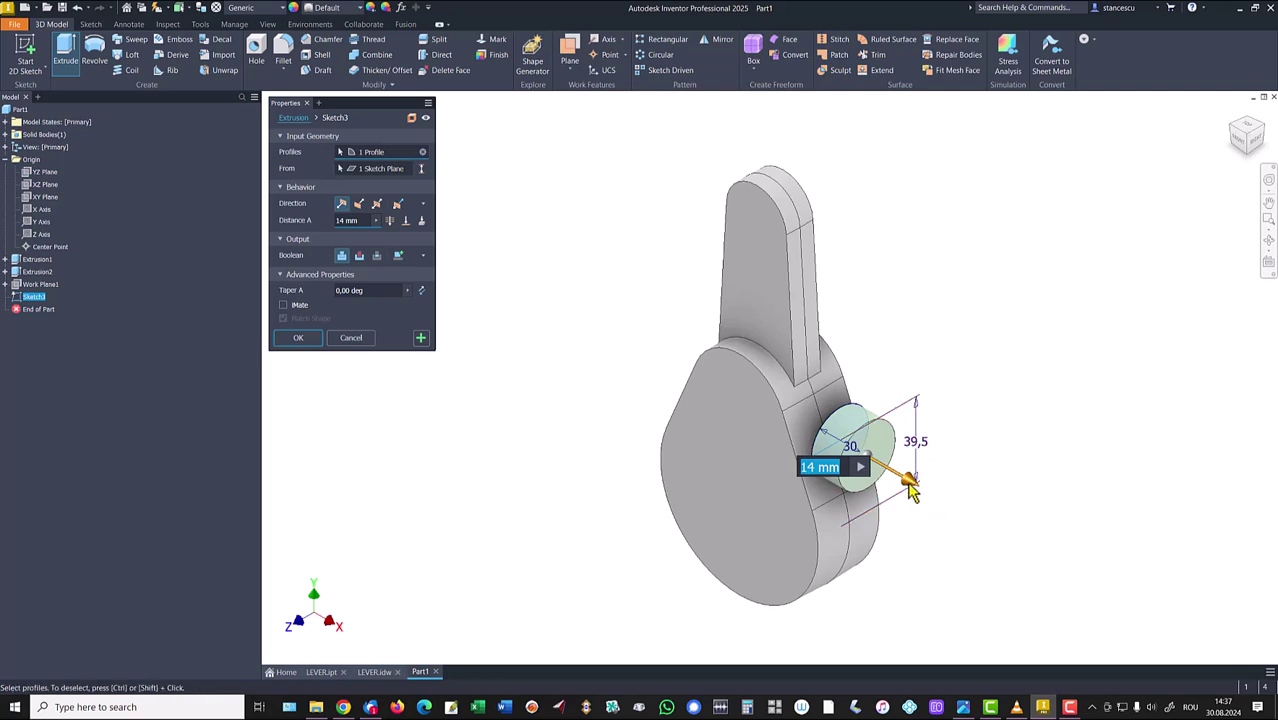
pyautogui.moveTo(908, 485); pyautogui.dragTo(656, 314)
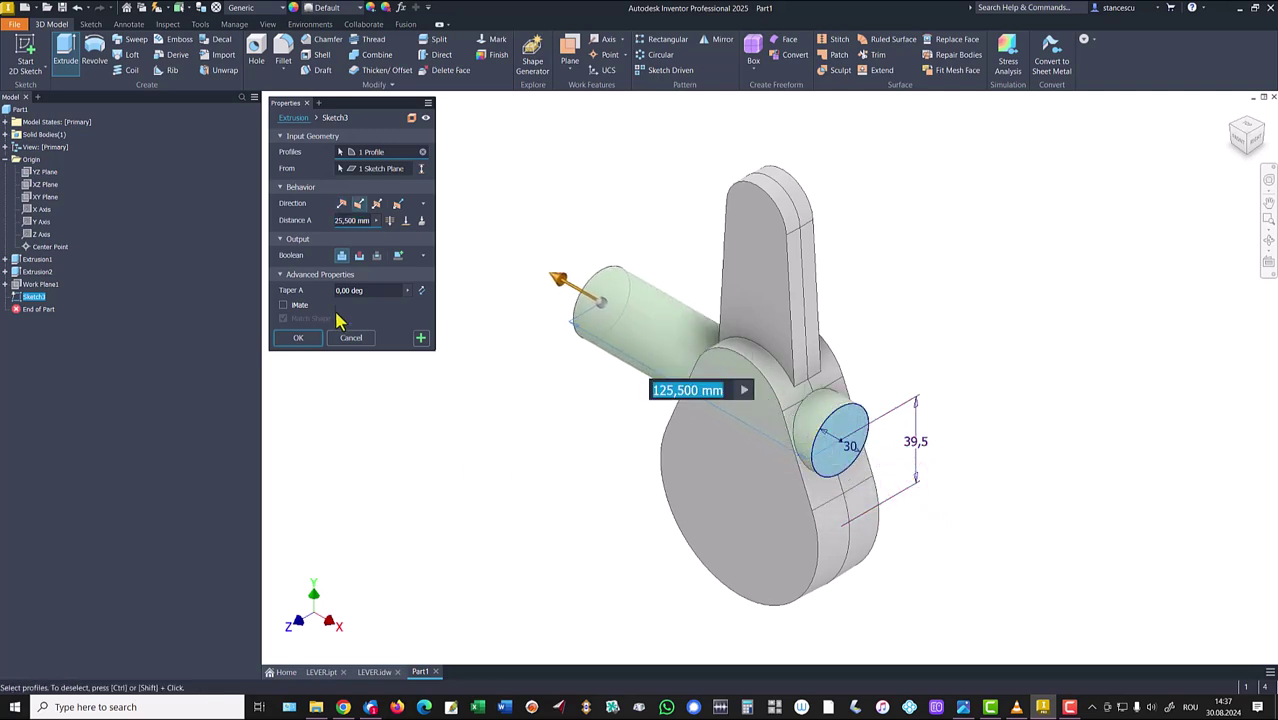
pyautogui.click(358, 220)
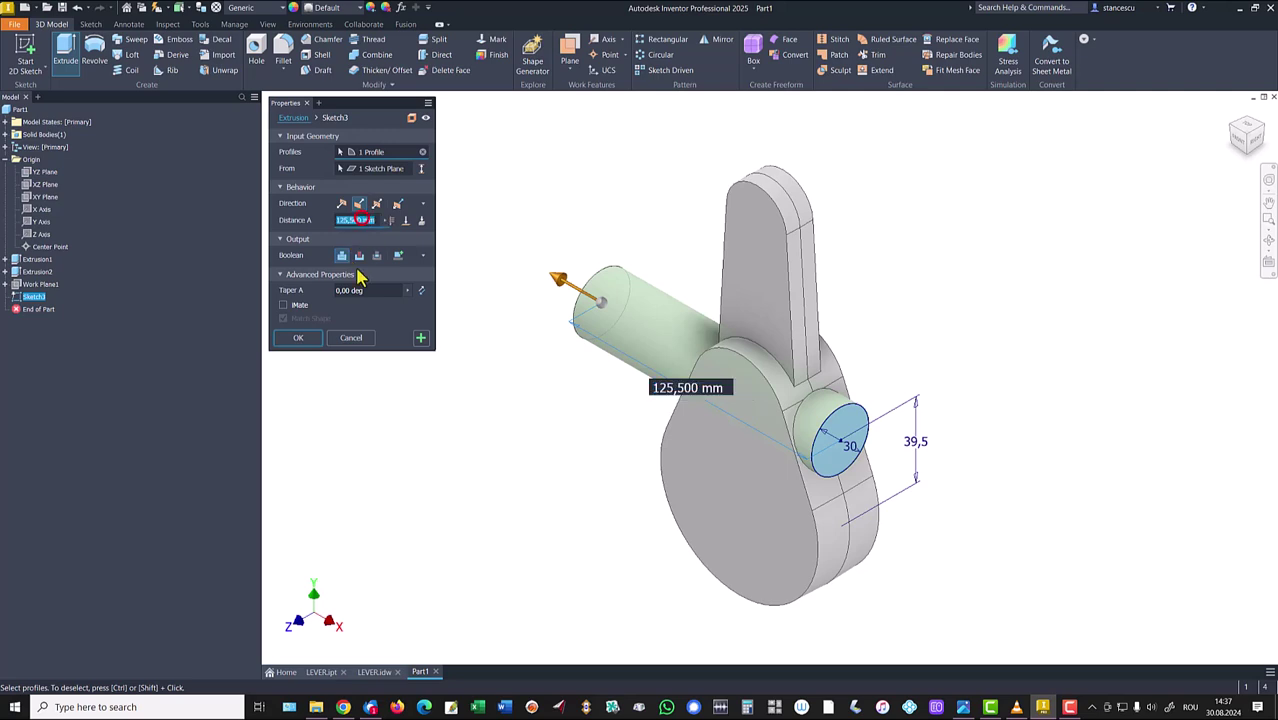
pyautogui.write('3')
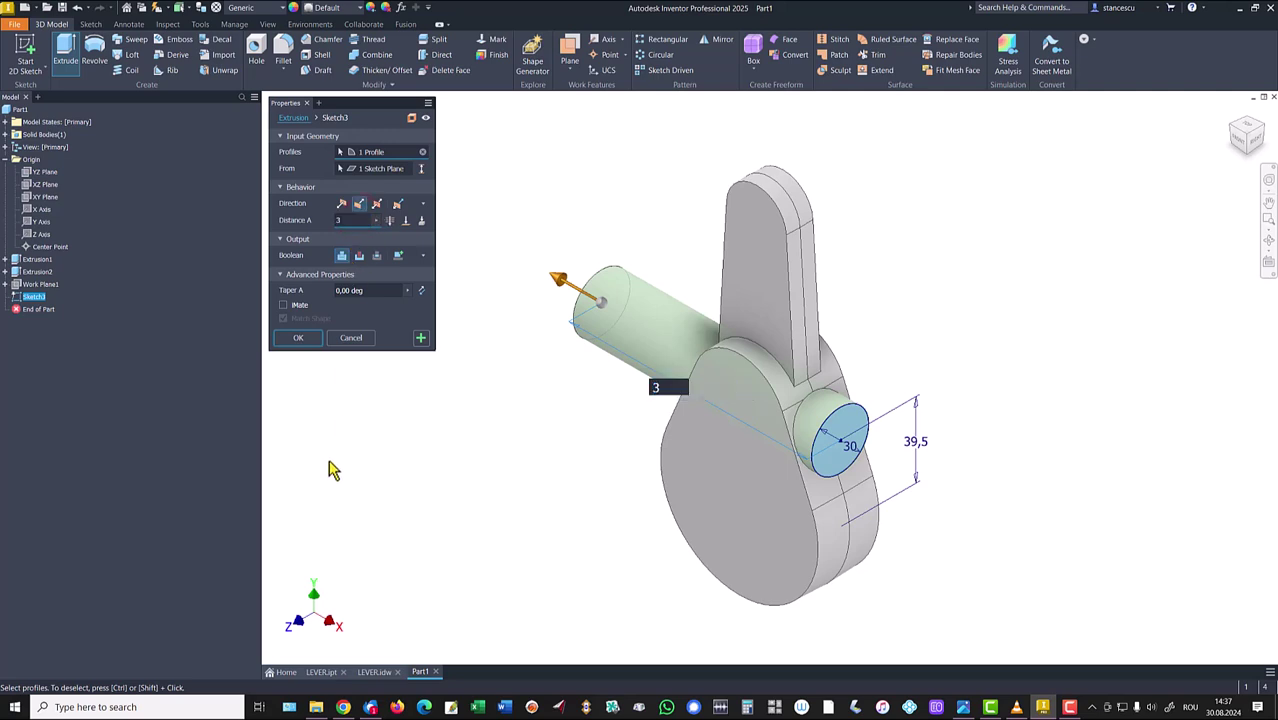
pyautogui.write('7+')
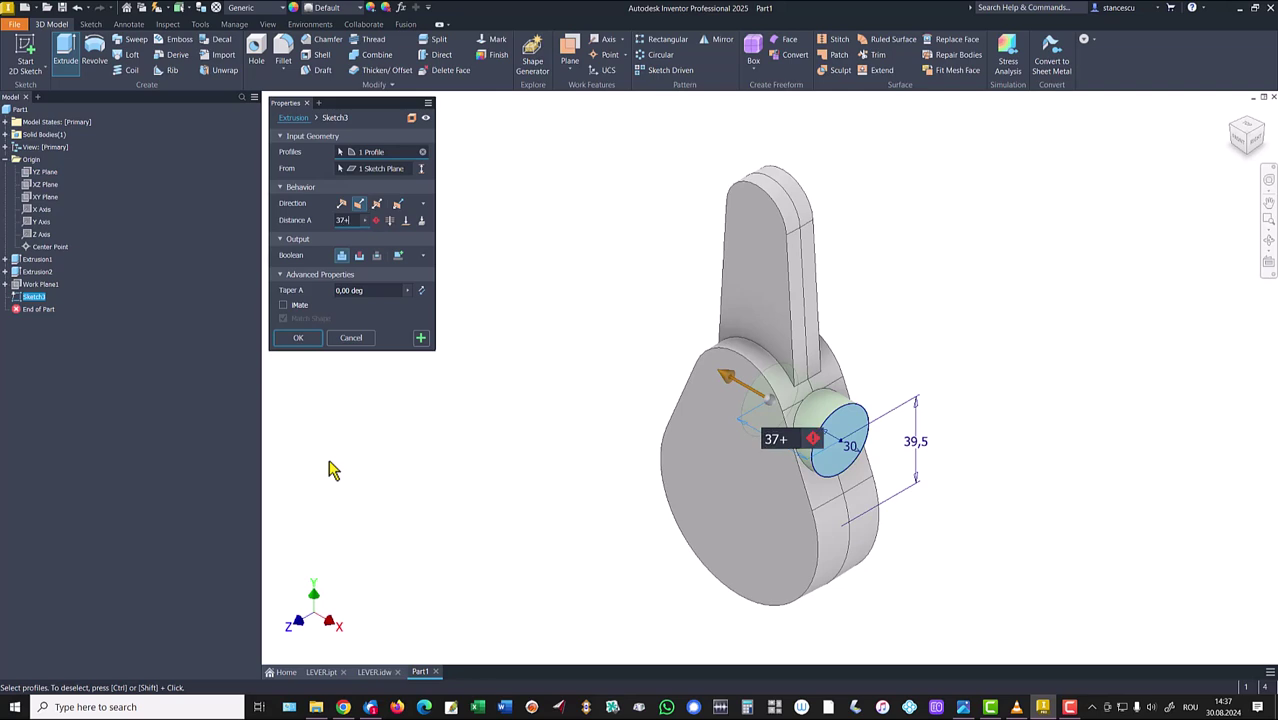
pyautogui.write('49')
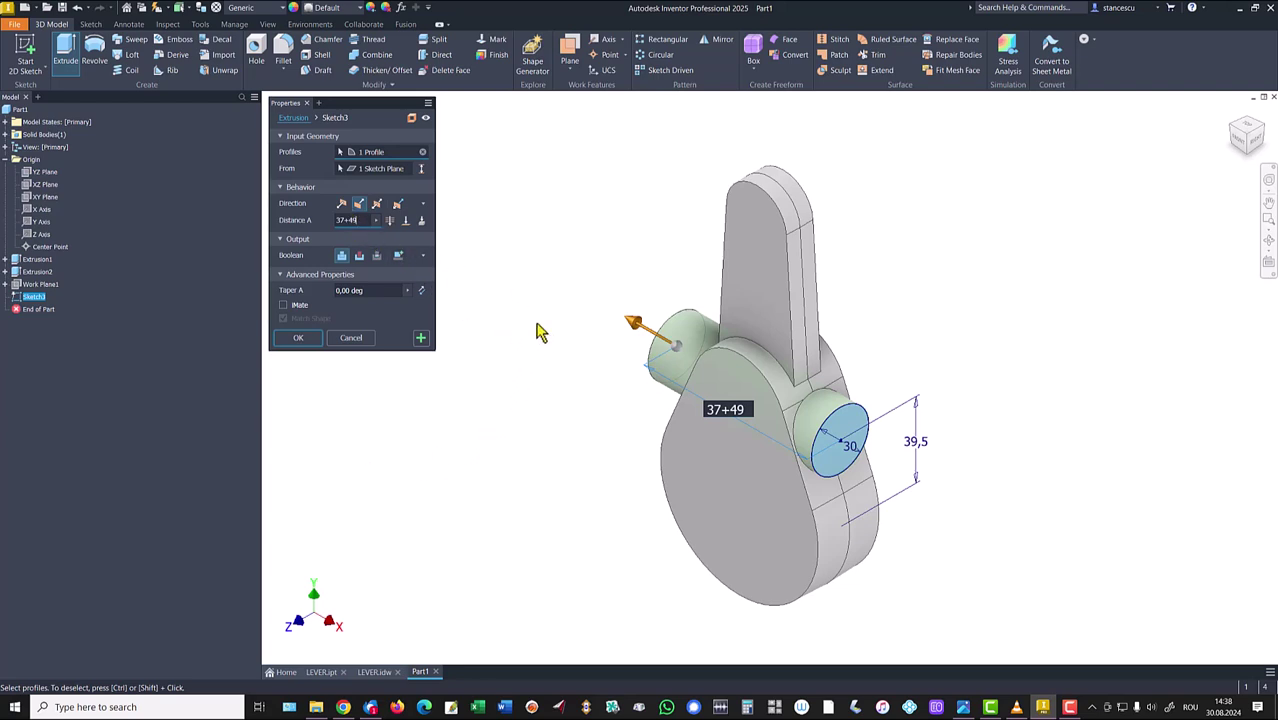
pyautogui.click(298, 338)
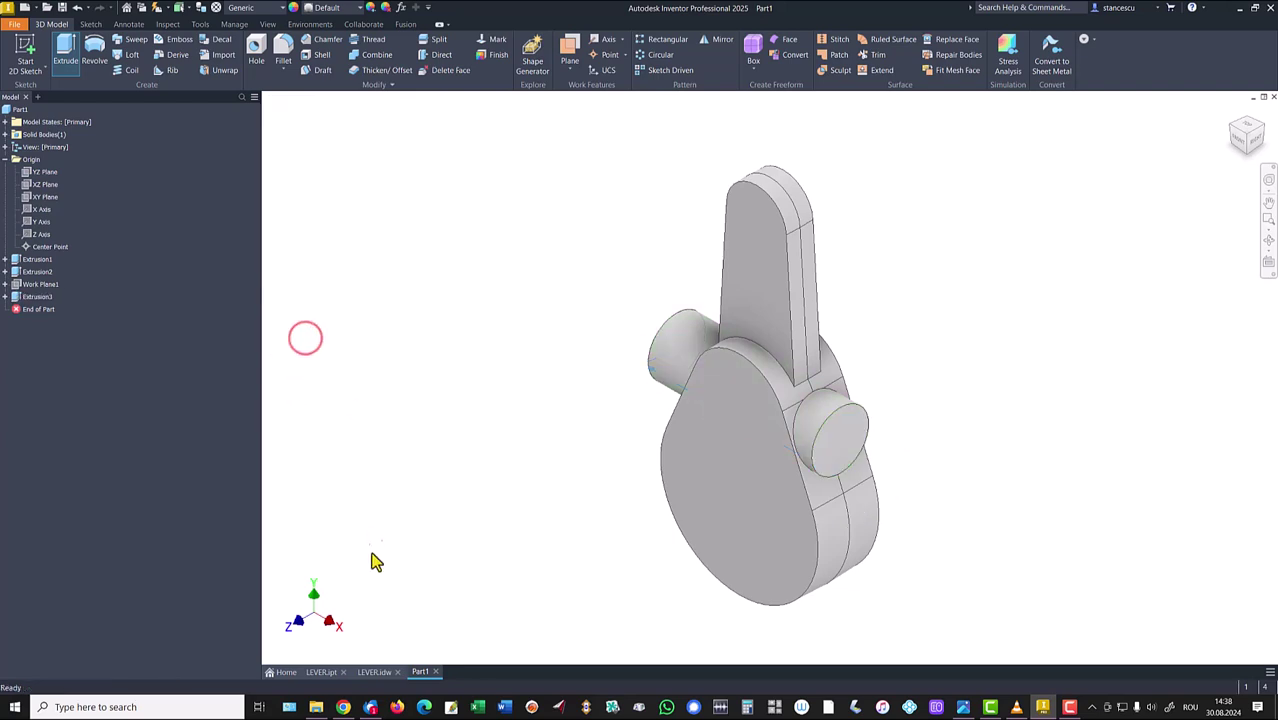
# - Examine the LEVER.idw drawing and the central opening of the finished LEVER.ipt model
pyautogui.click(373, 673)
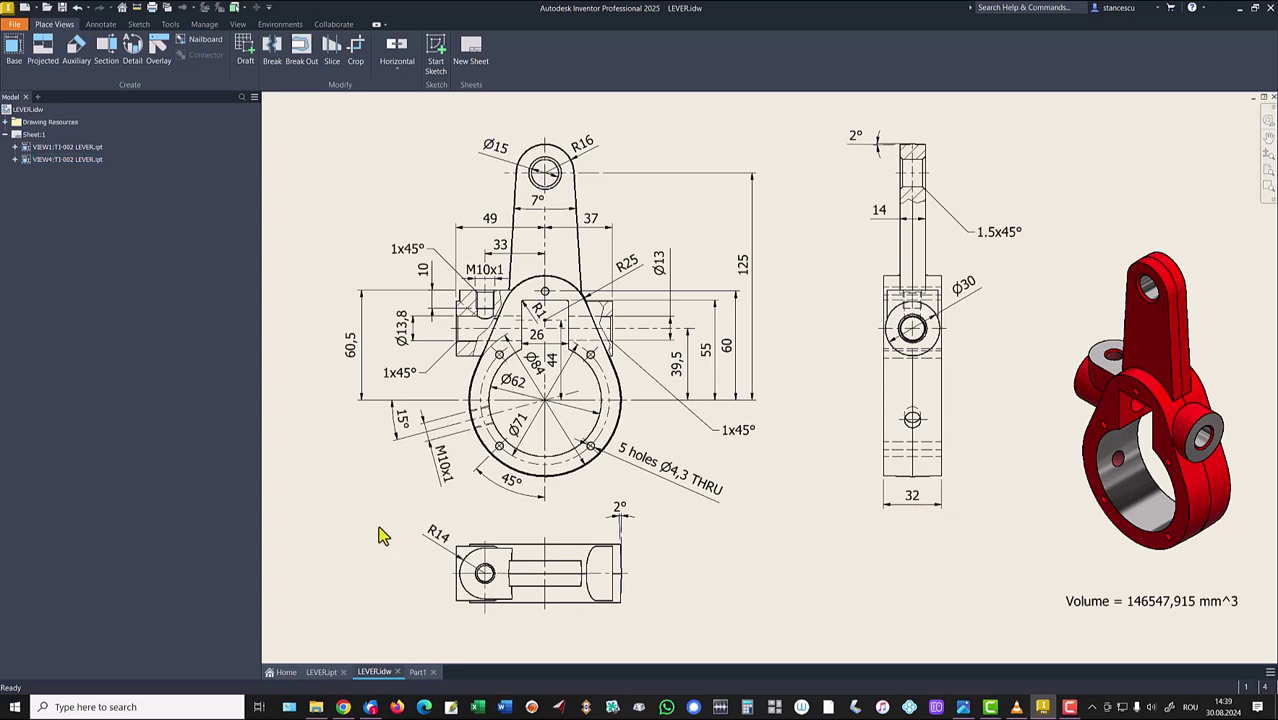
pyautogui.click(322, 675)
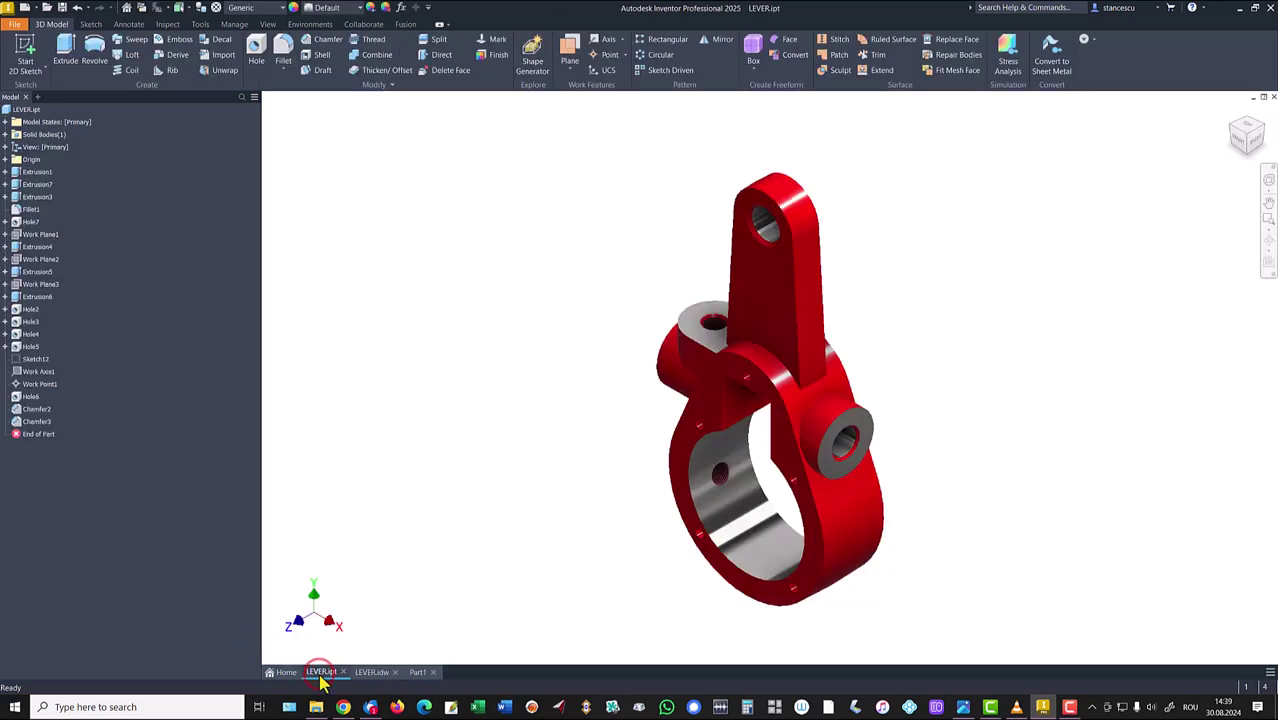
pyautogui.keyDown('shift'); pyautogui.moveTo(790, 499); pyautogui.dragTo(725, 420, button='middle'); pyautogui.keyUp('shift')
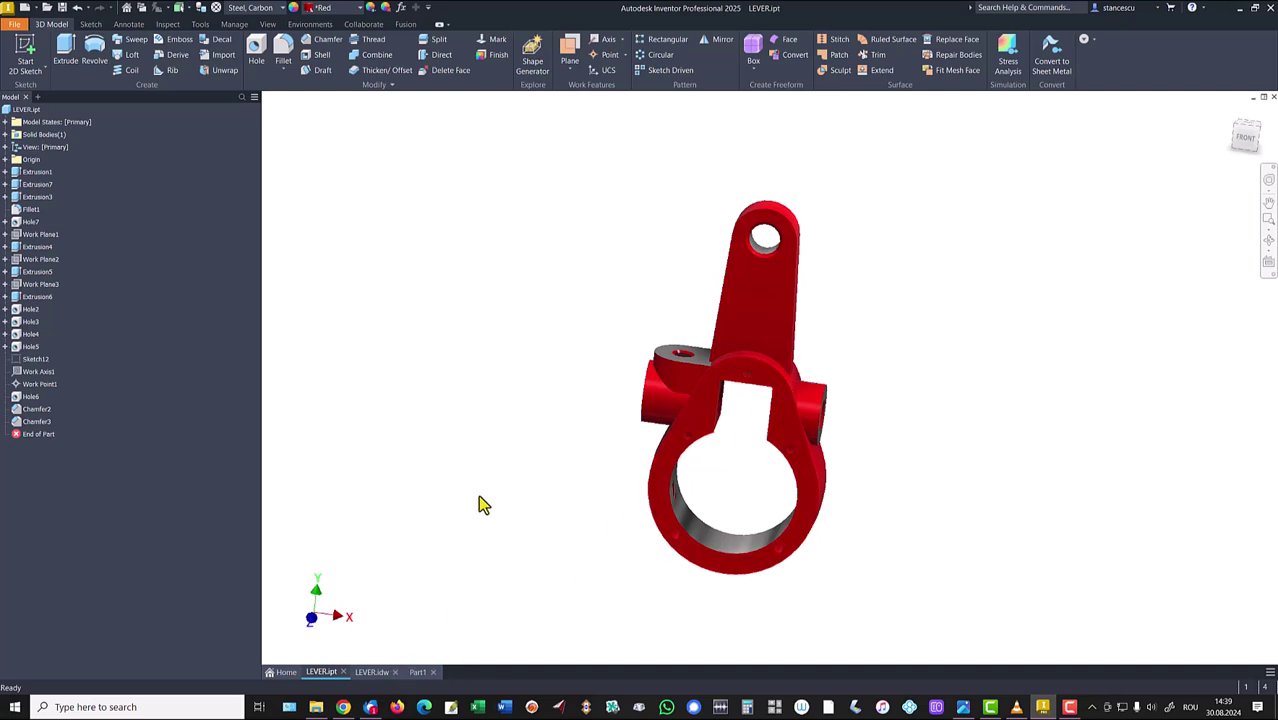
pyautogui.press('F6')
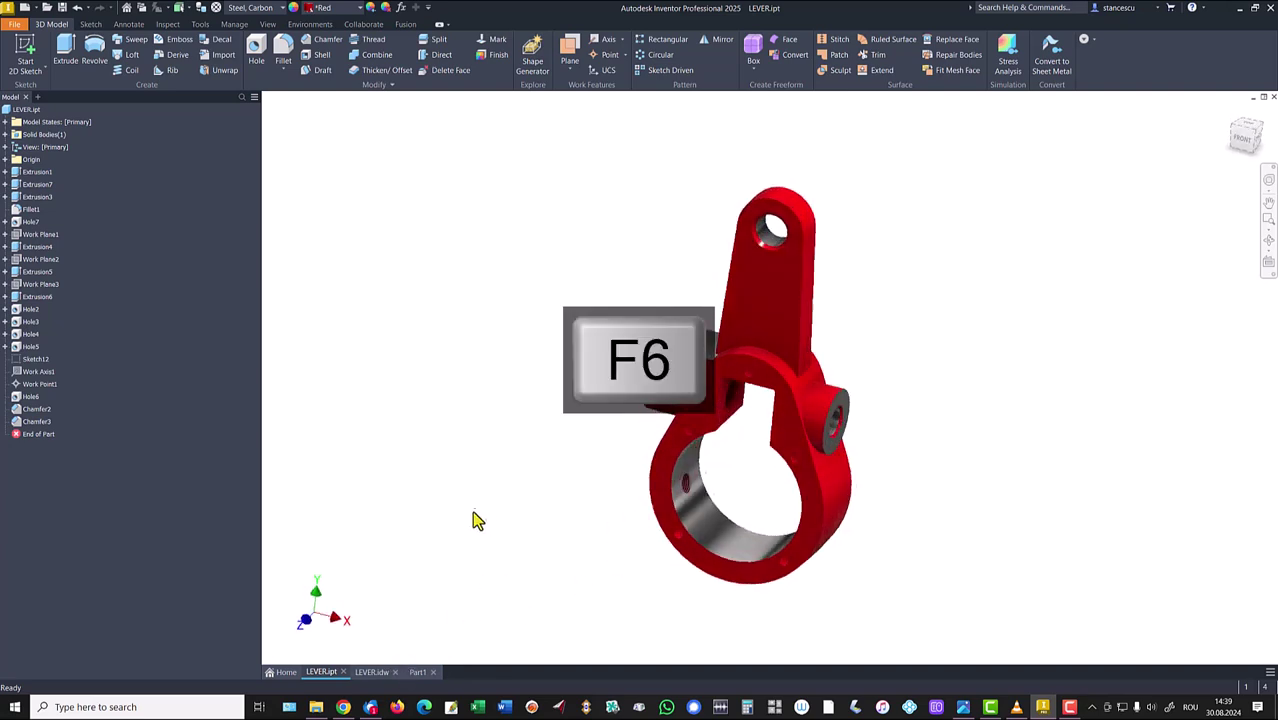
# - Examine the central bore diameter and the slot's width, height and corner radius in LEVER.idw, then return to Part1
pyautogui.click(375, 672)
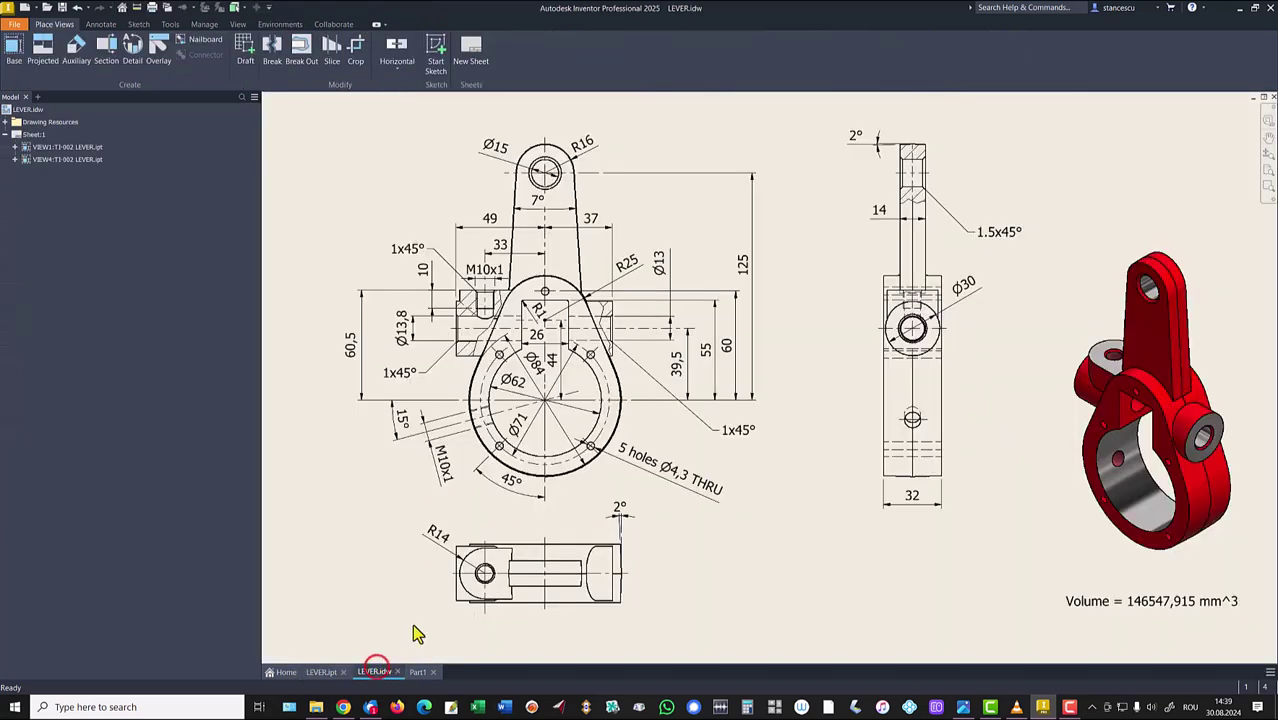
pyautogui.click(514, 395)
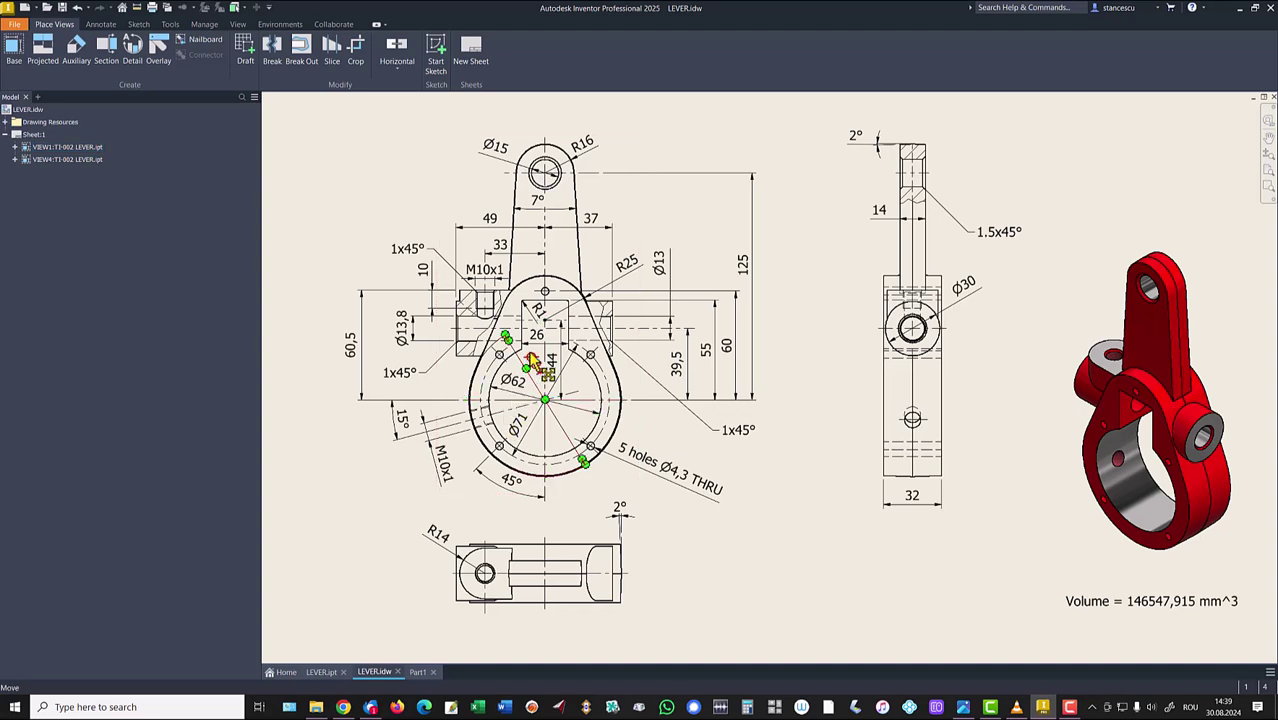
pyautogui.click(536, 343)
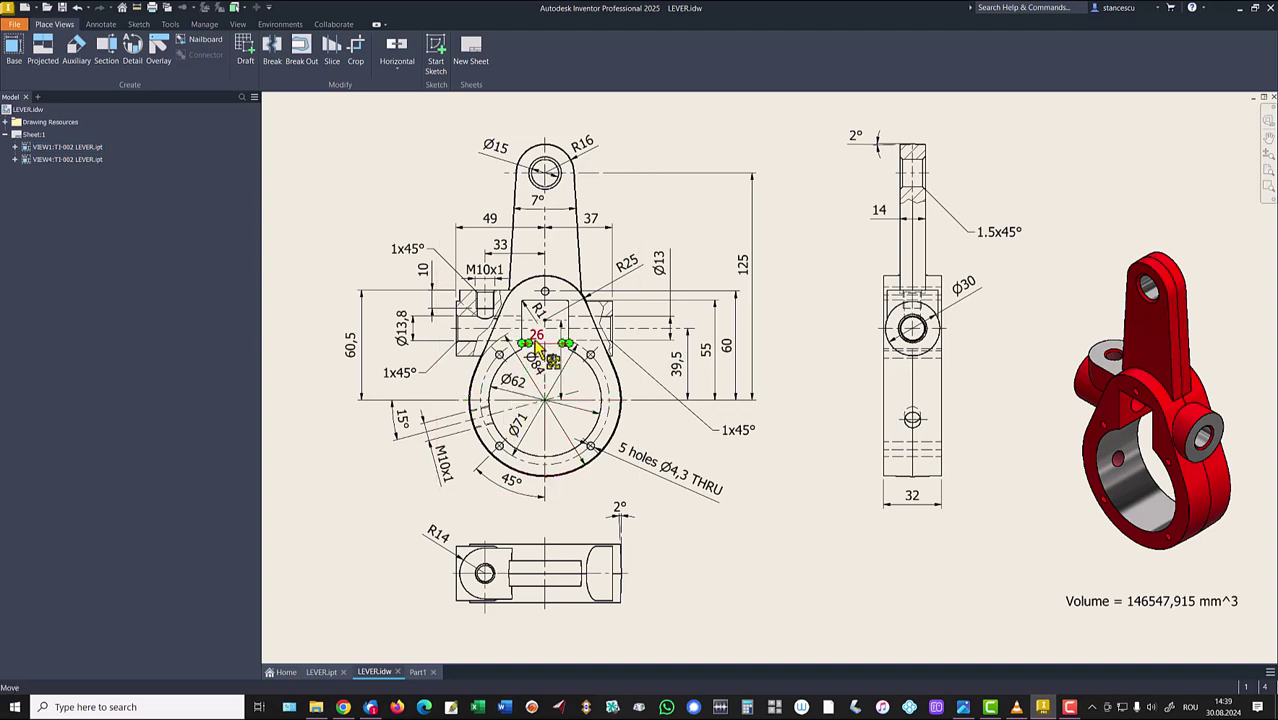
pyautogui.click(713, 312)
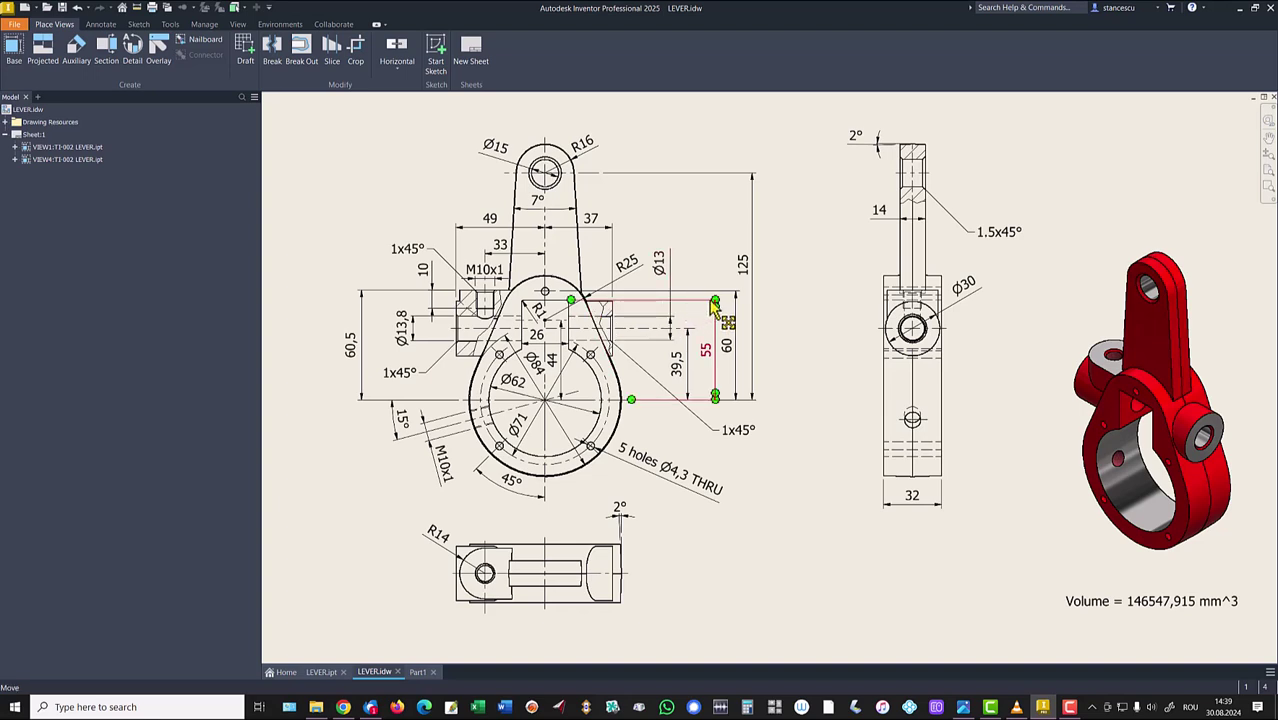
pyautogui.click(709, 403)
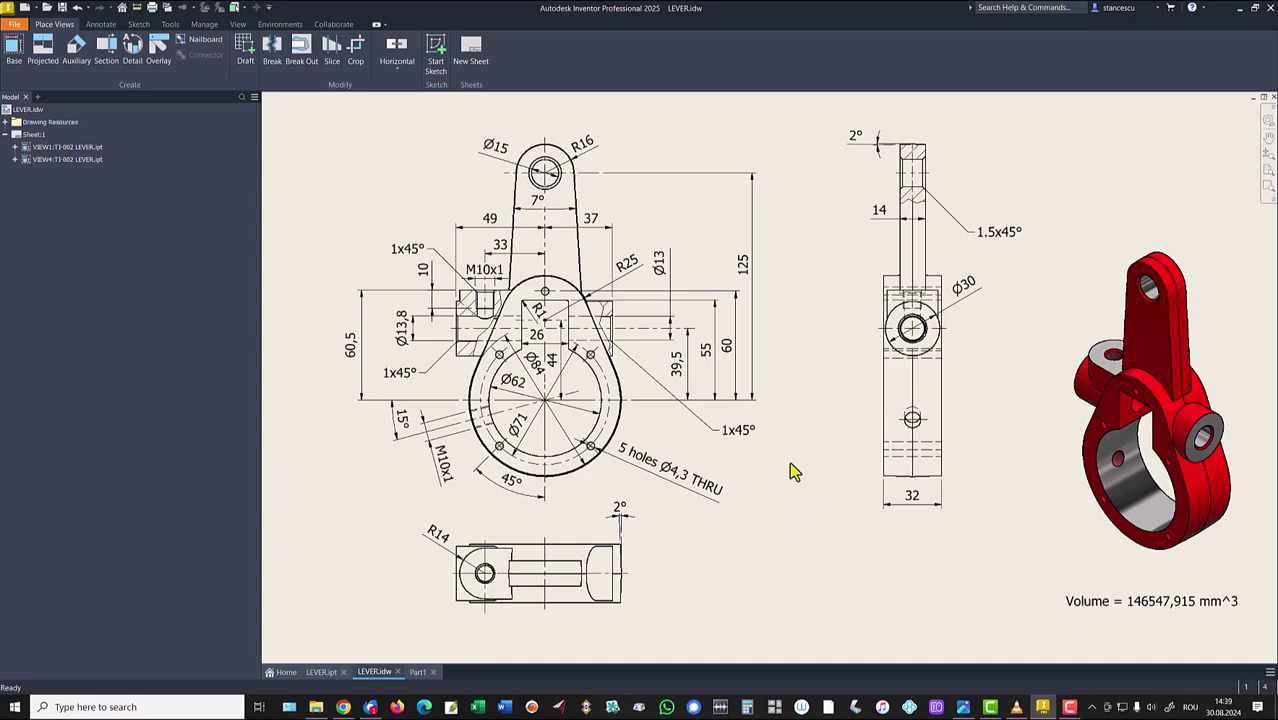
pyautogui.click(533, 314)
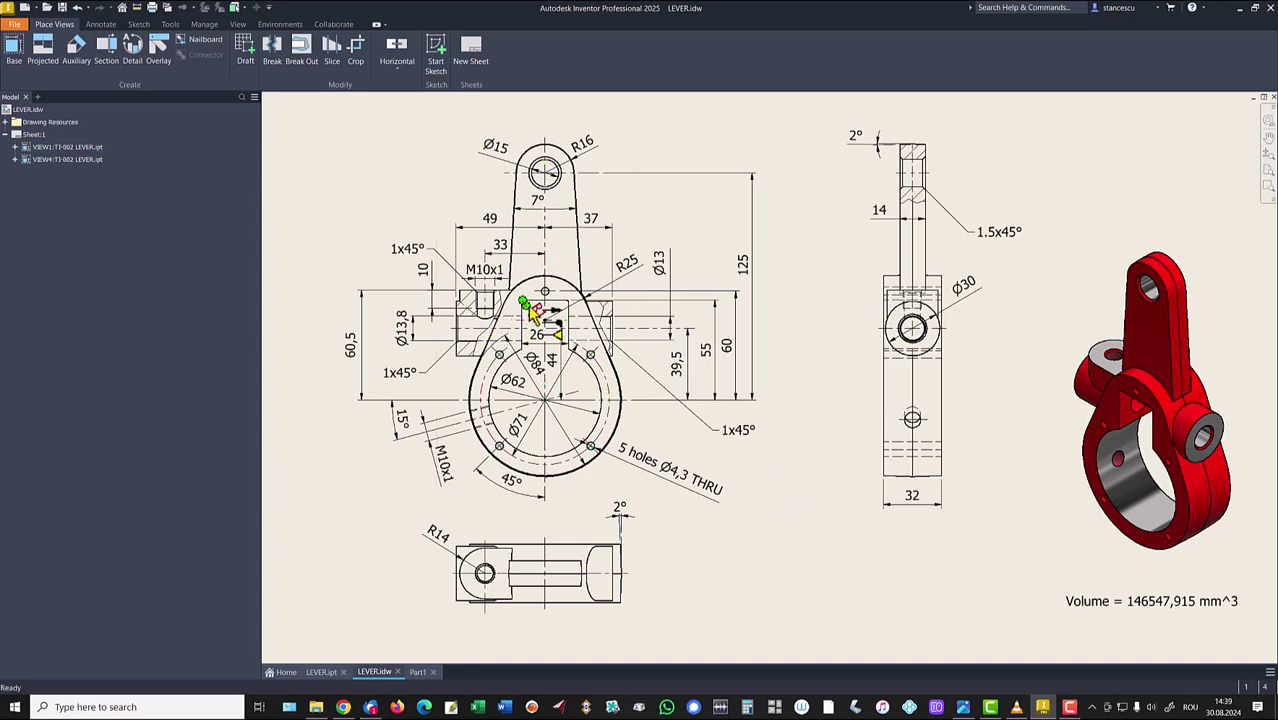
pyautogui.click(571, 303)
pyautogui.moveTo(571, 303); pyautogui.dragTo(533, 310)
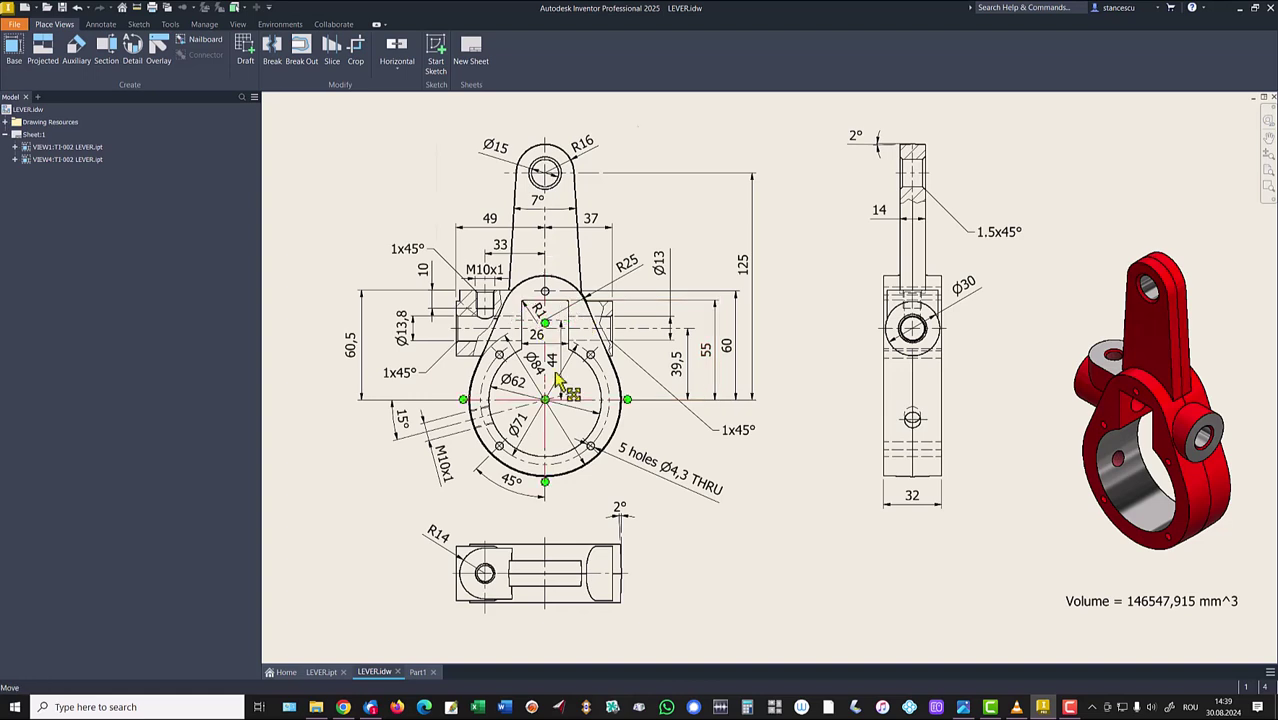
pyautogui.click(416, 672)
pyautogui.click(573, 459)
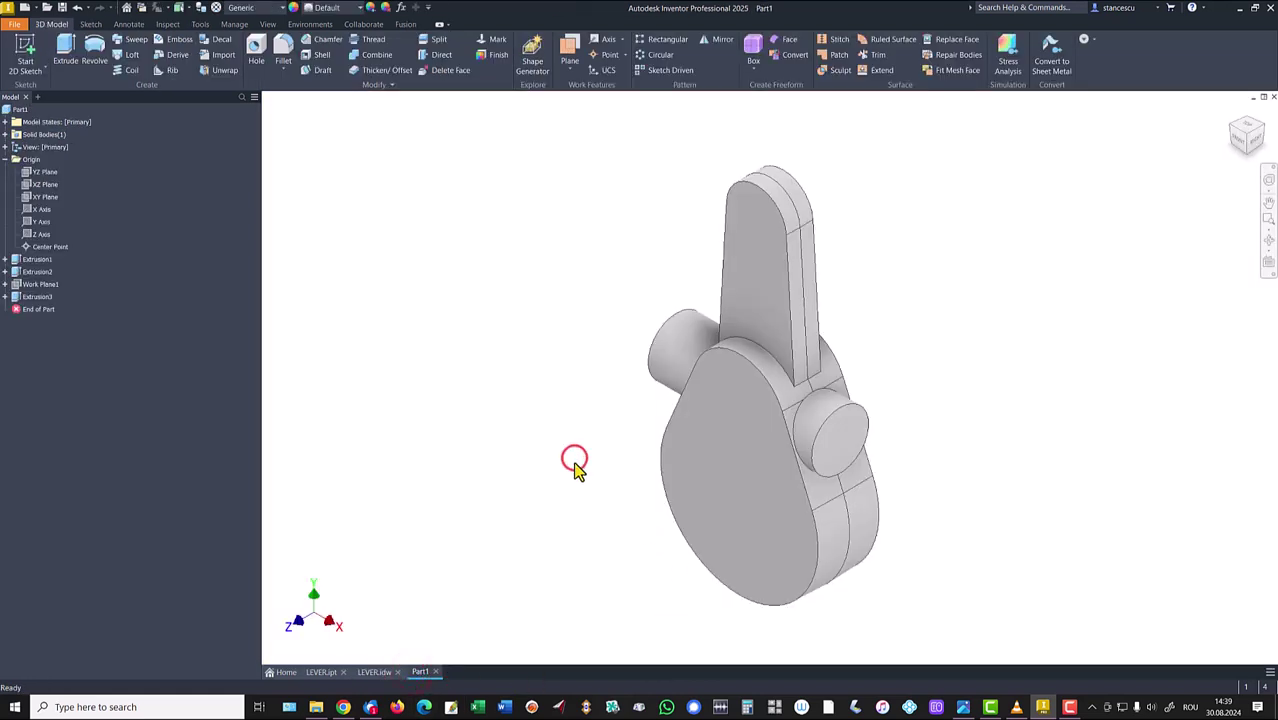
# - Start a sketch on the body's front face and draw a 62 mm diameter circle centred on the origin
pyautogui.click(727, 524)
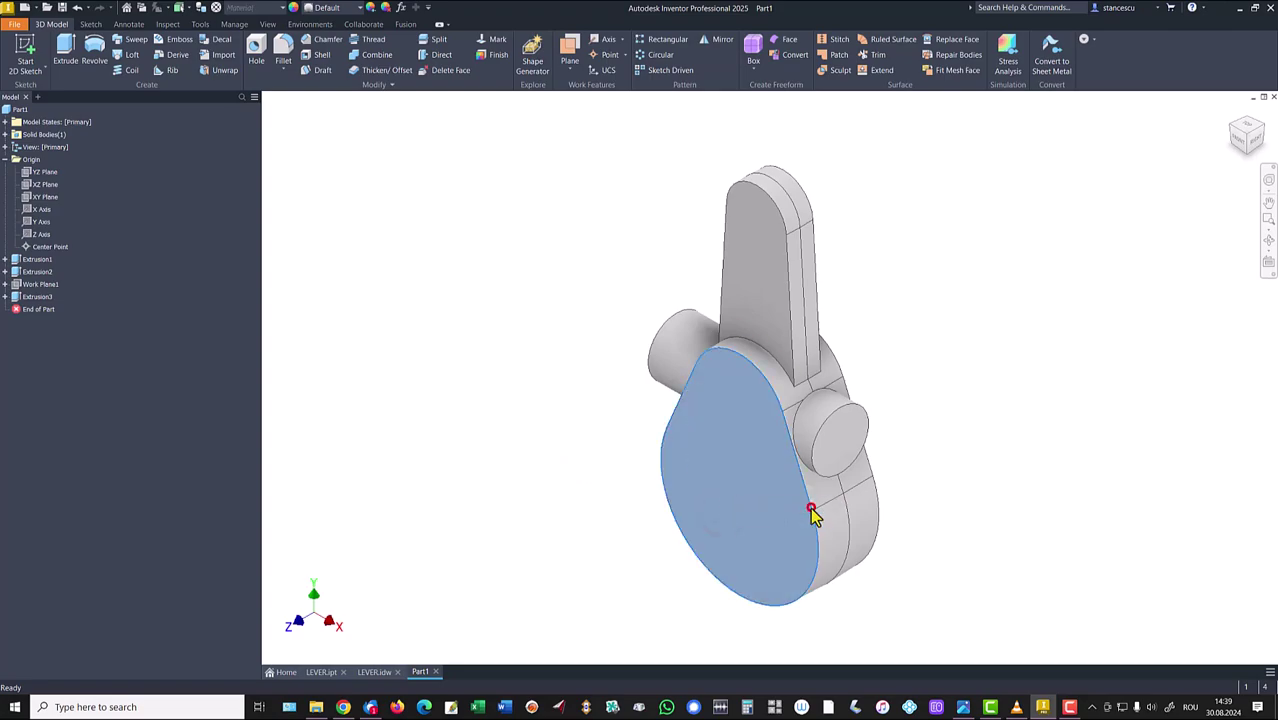
pyautogui.click(812, 515)
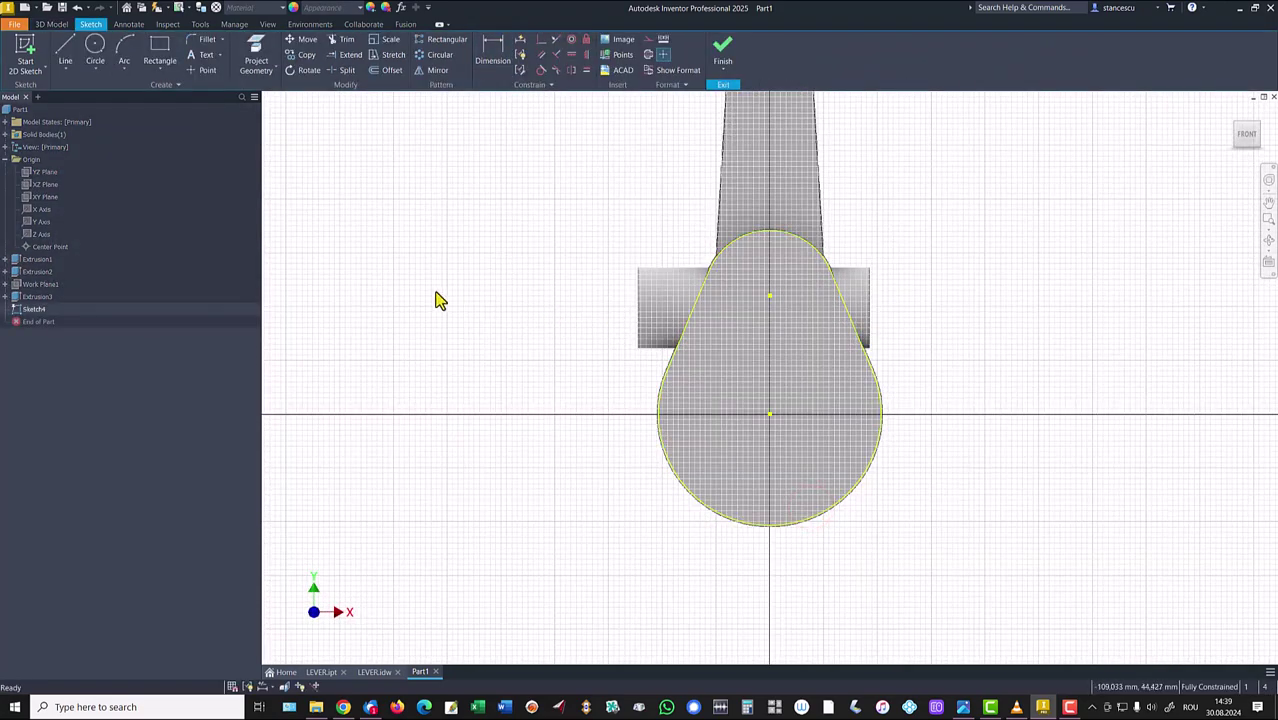
pyautogui.click(95, 46)
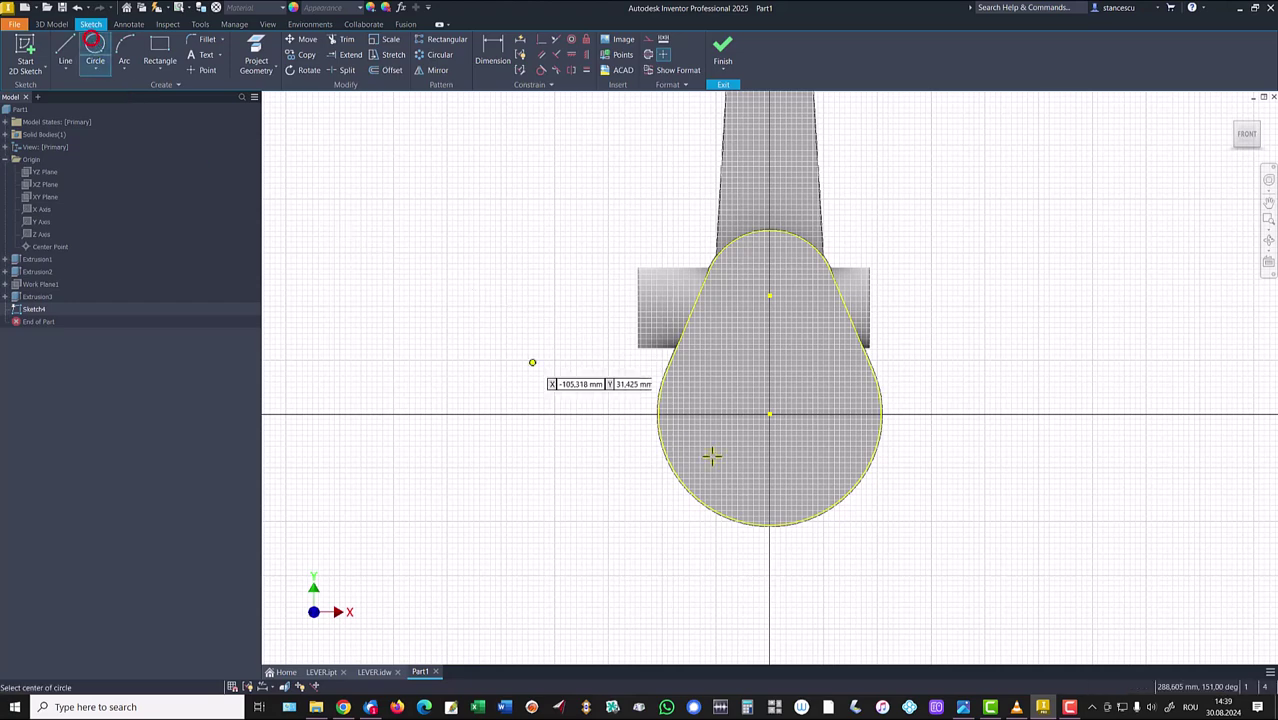
pyautogui.click(769, 413)
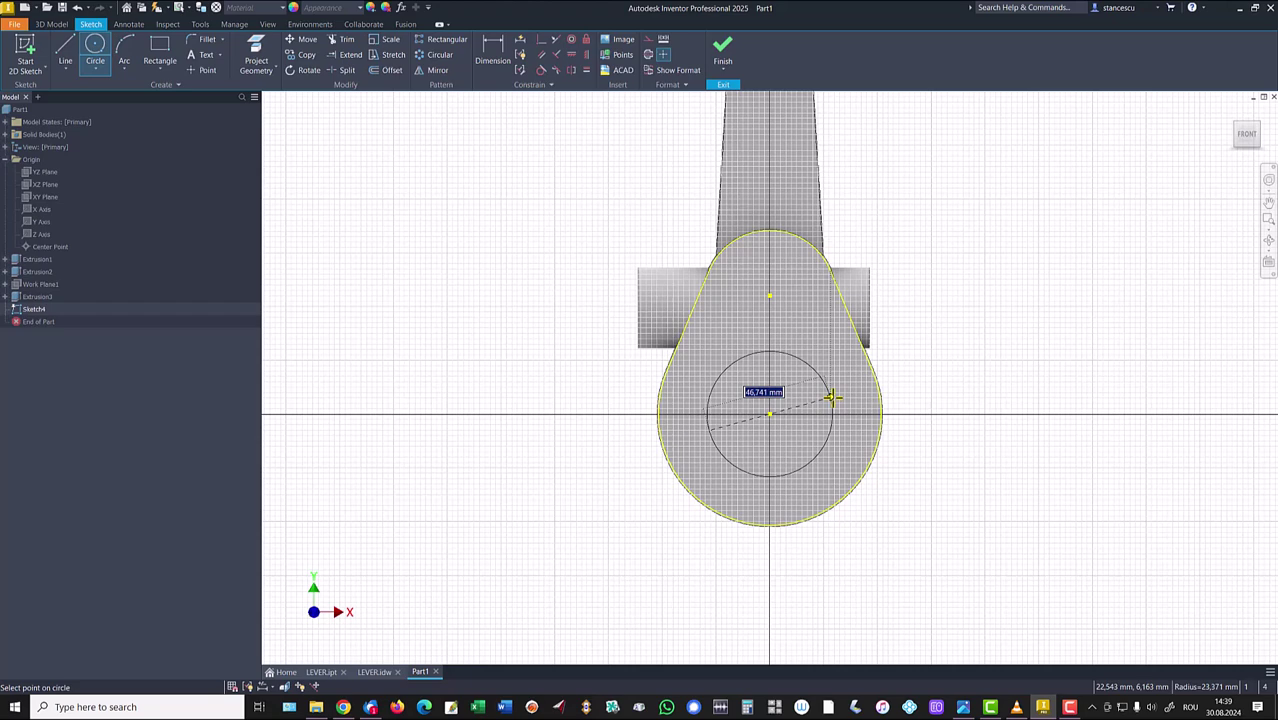
pyautogui.press('Return')
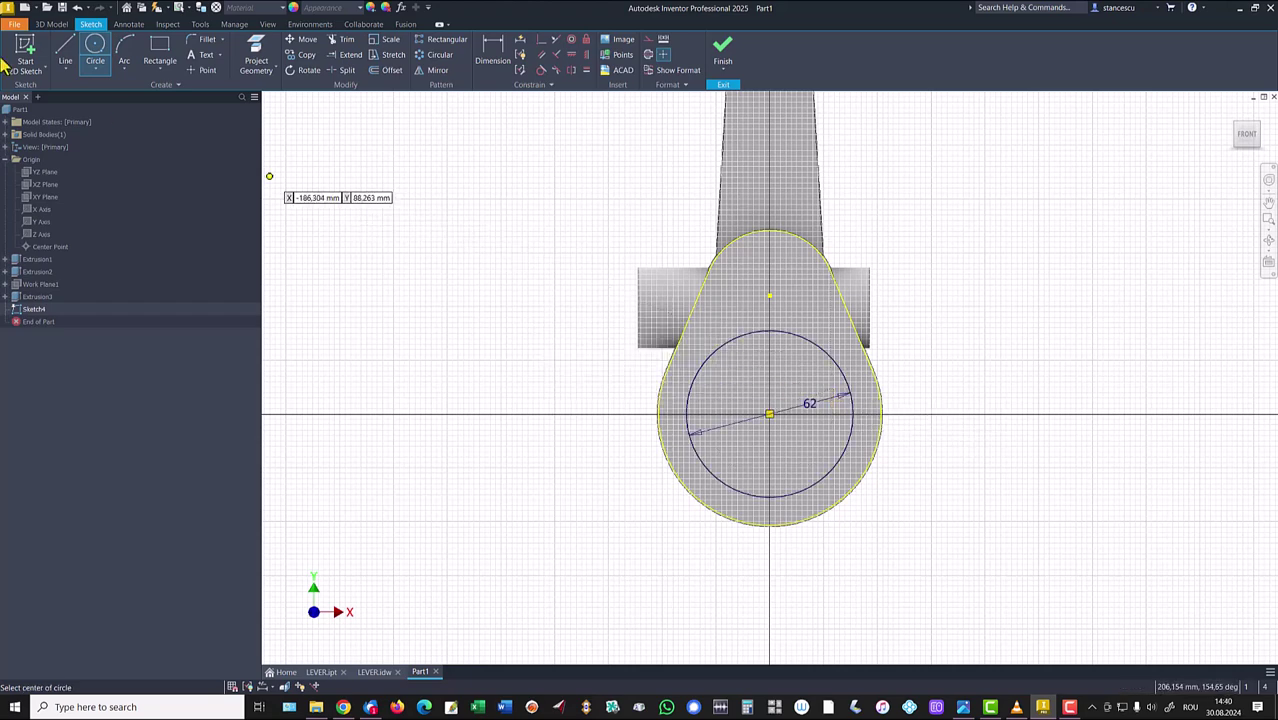
# - Draw a 26 mm wide upright rectangle over the circle and make its bottom edge's midpoint coincident with the circle's centre
pyautogui.click(159, 46)
pyautogui.click(740, 394)
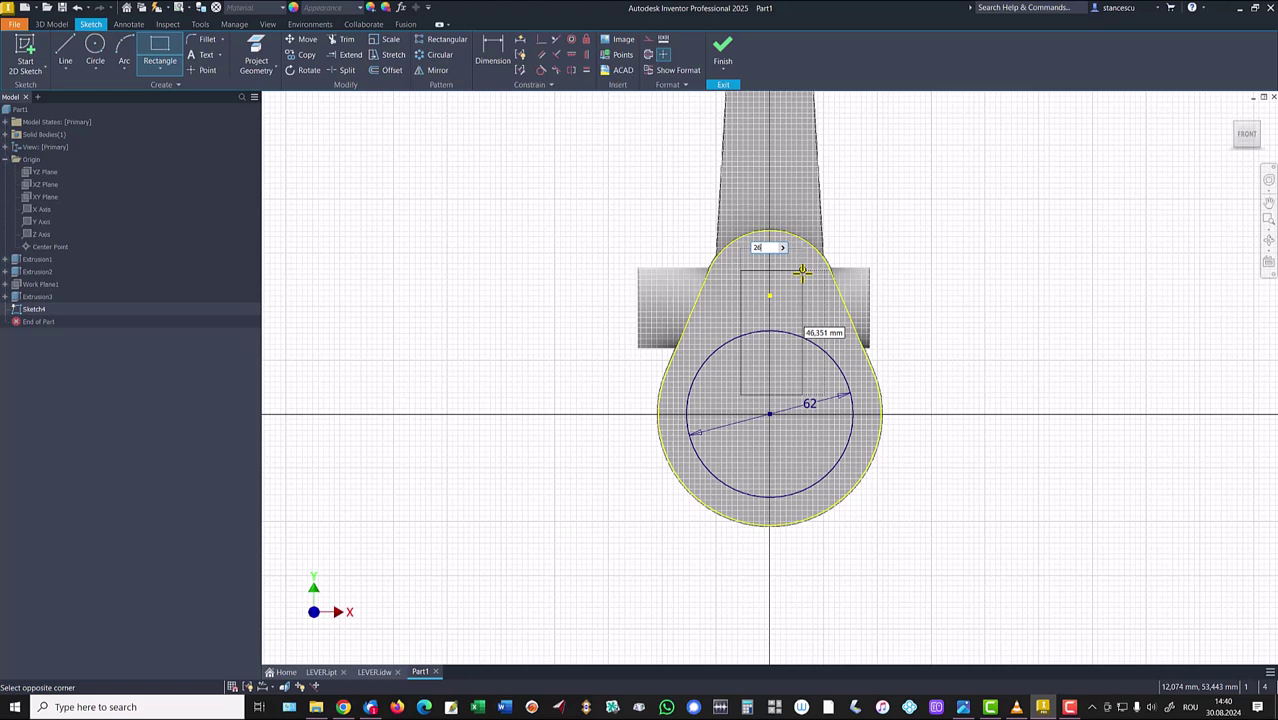
pyautogui.press('Return')
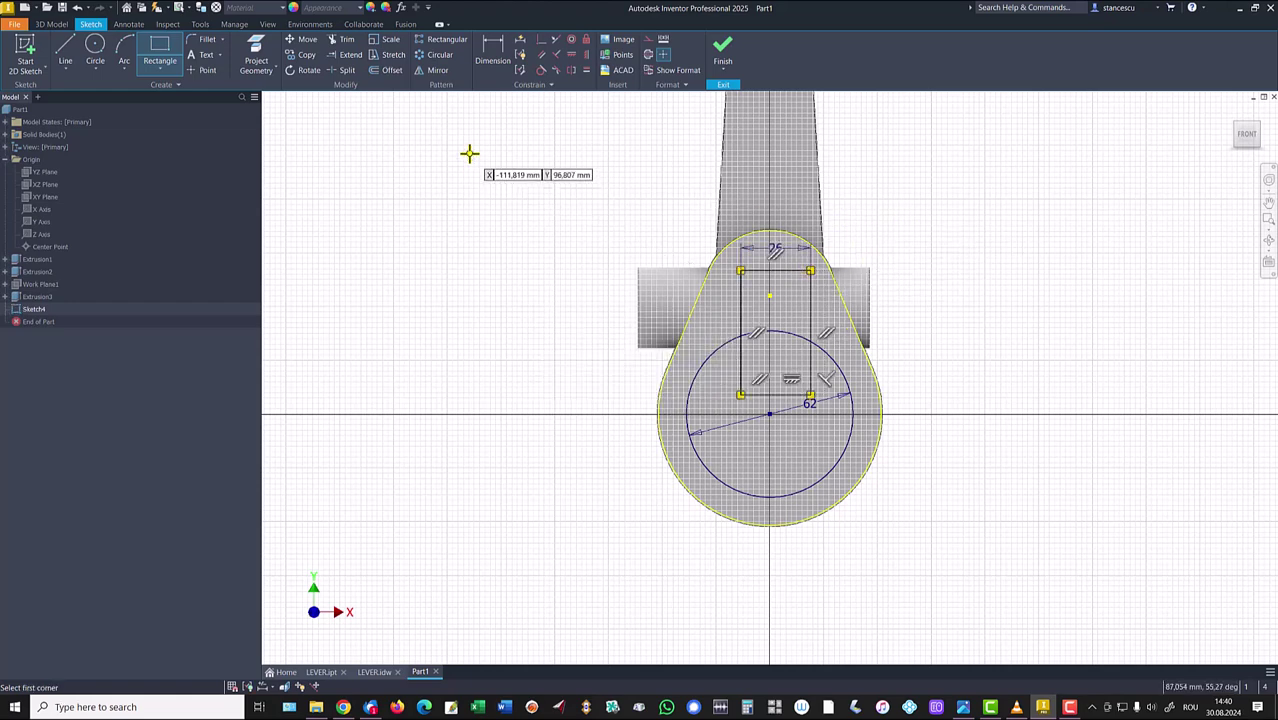
pyautogui.click(540, 42)
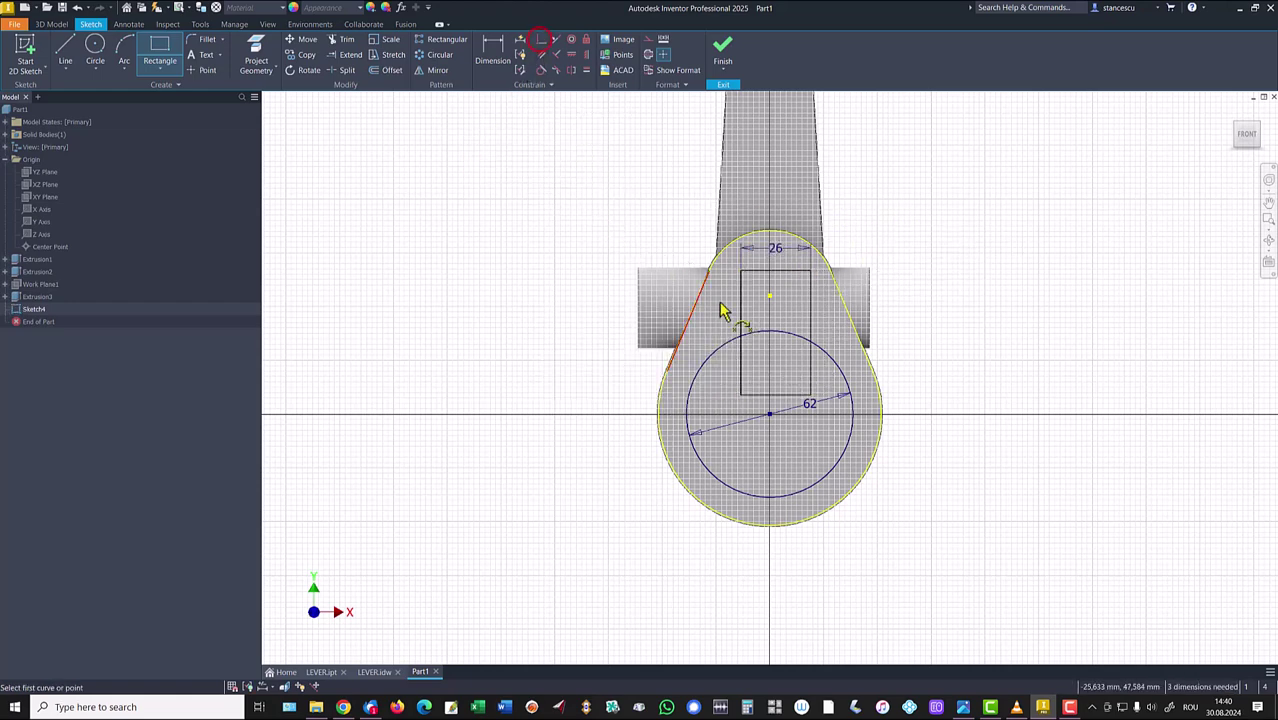
pyautogui.click(776, 395)
pyautogui.click(771, 414)
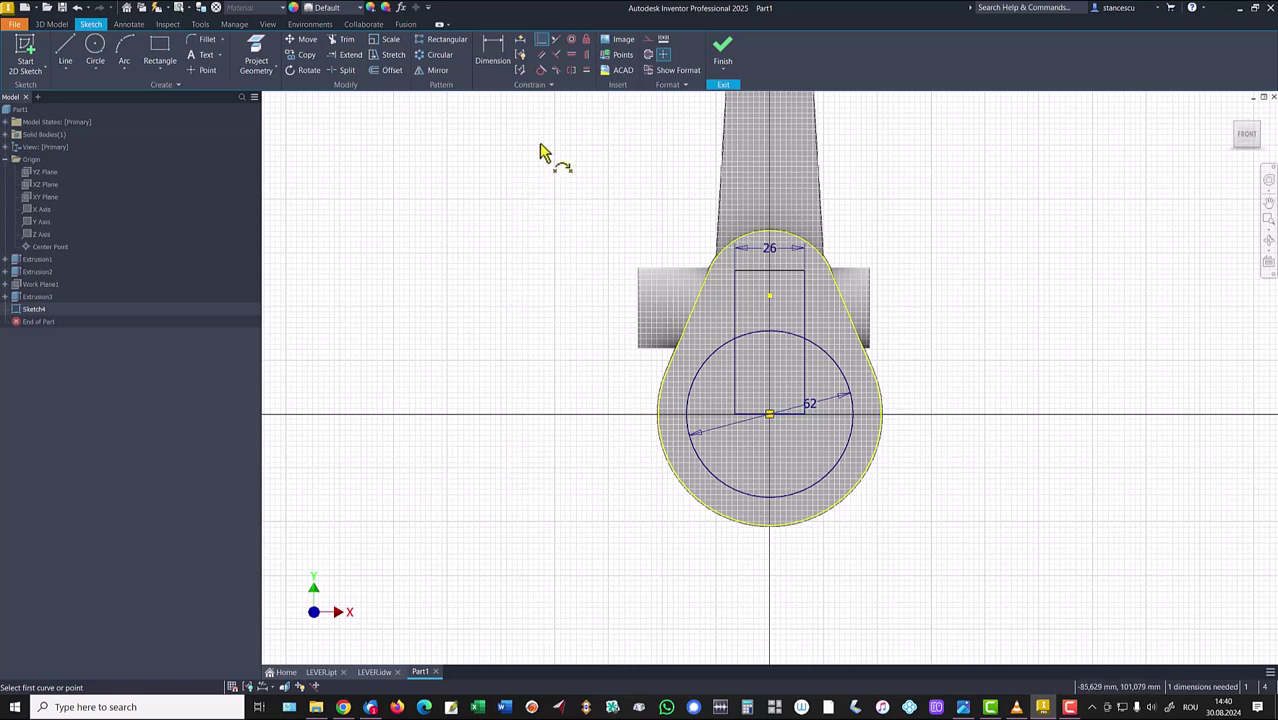
# - Dimension the rectangle's height as 55 mm and finish the sketch
pyautogui.click(503, 58)
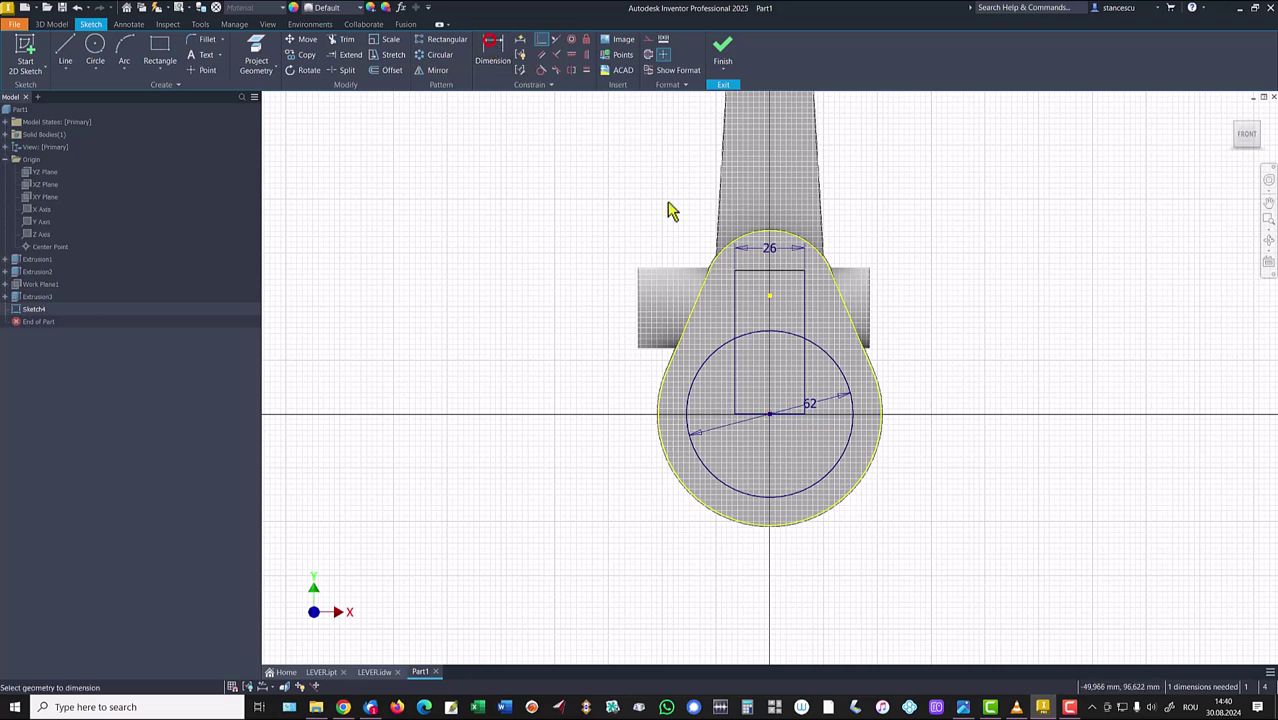
pyautogui.click(788, 272)
pyautogui.click(832, 355)
pyautogui.click(978, 363)
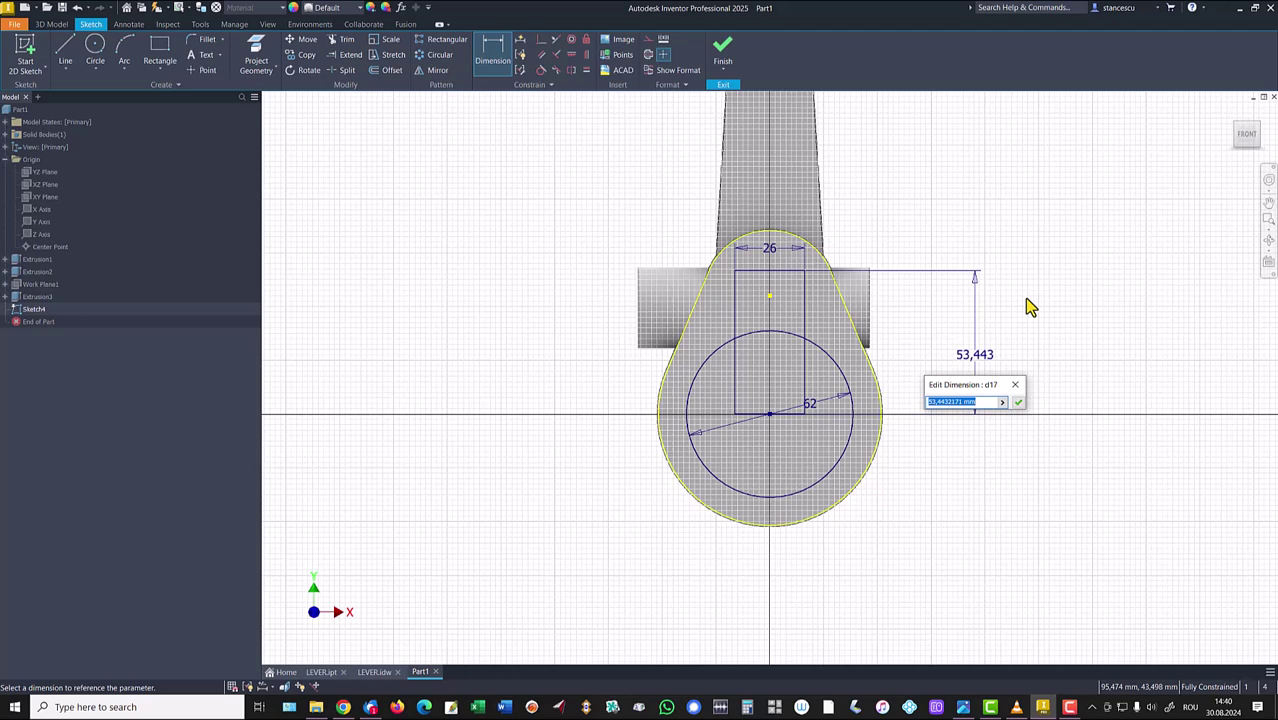
pyautogui.press('Return')
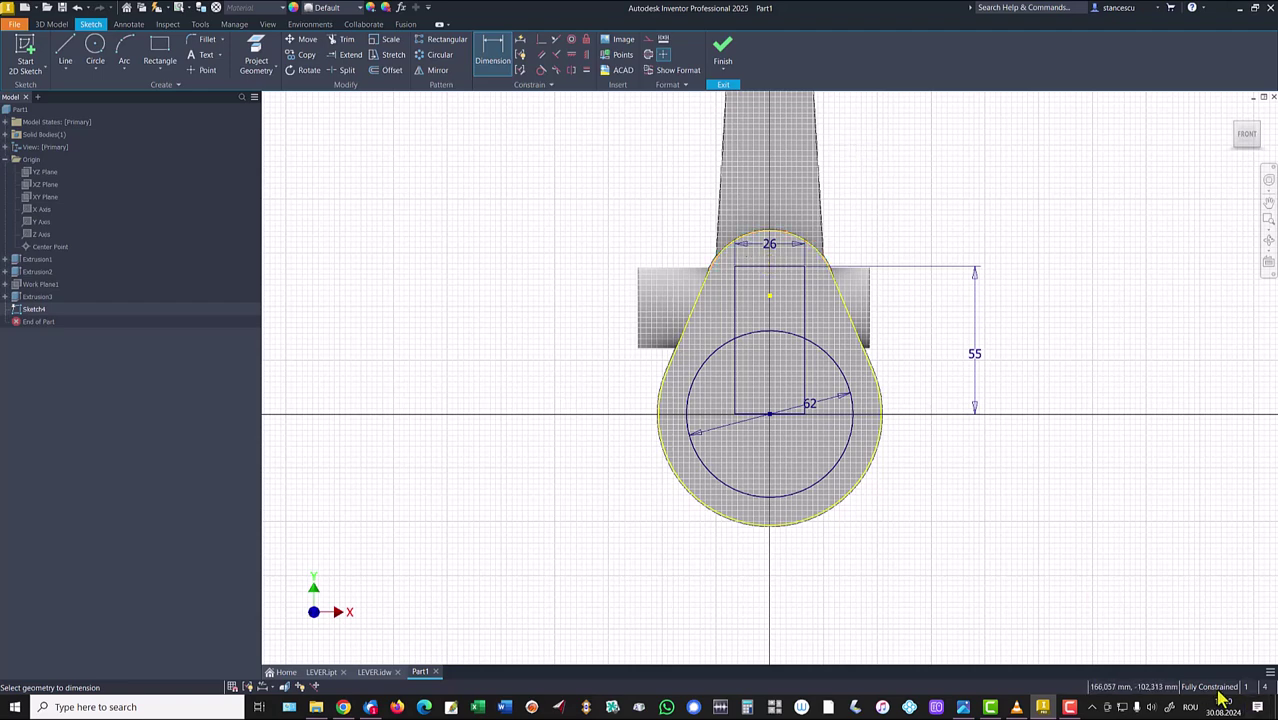
pyautogui.click(721, 48)
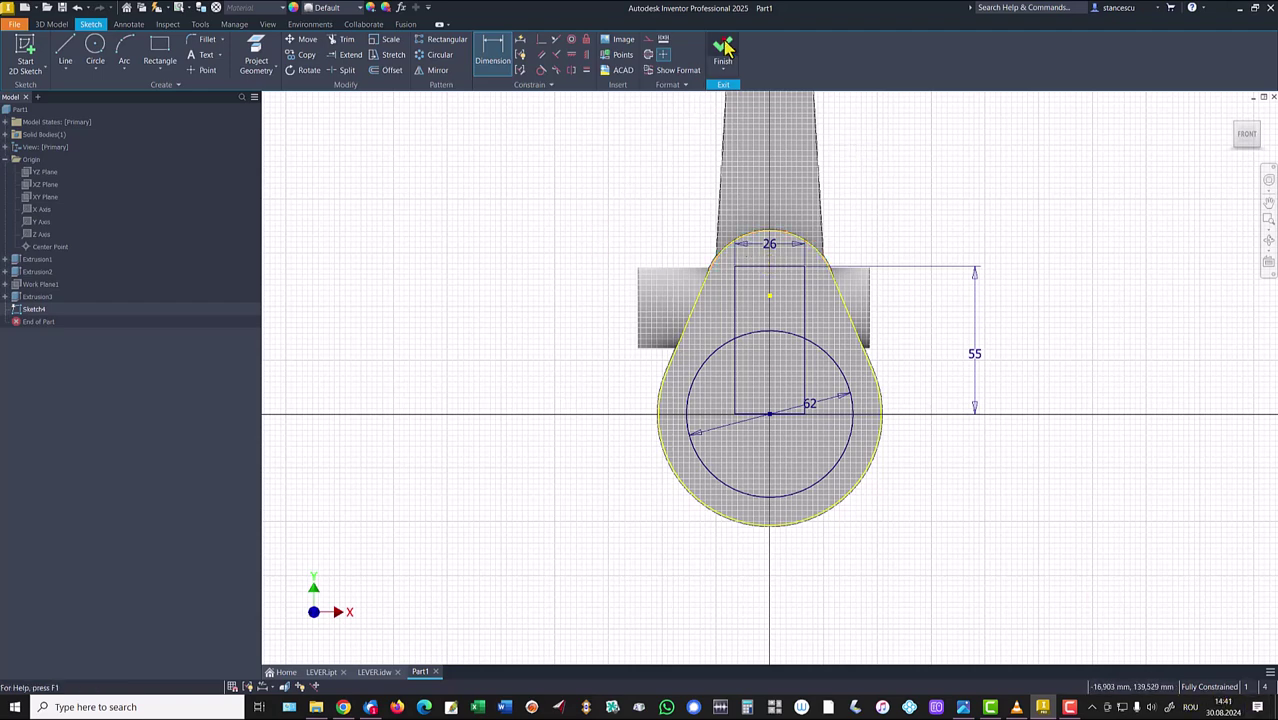
# - Extrude the circle and rectangle profiles as a cut through all of the body
pyautogui.click(65, 48)
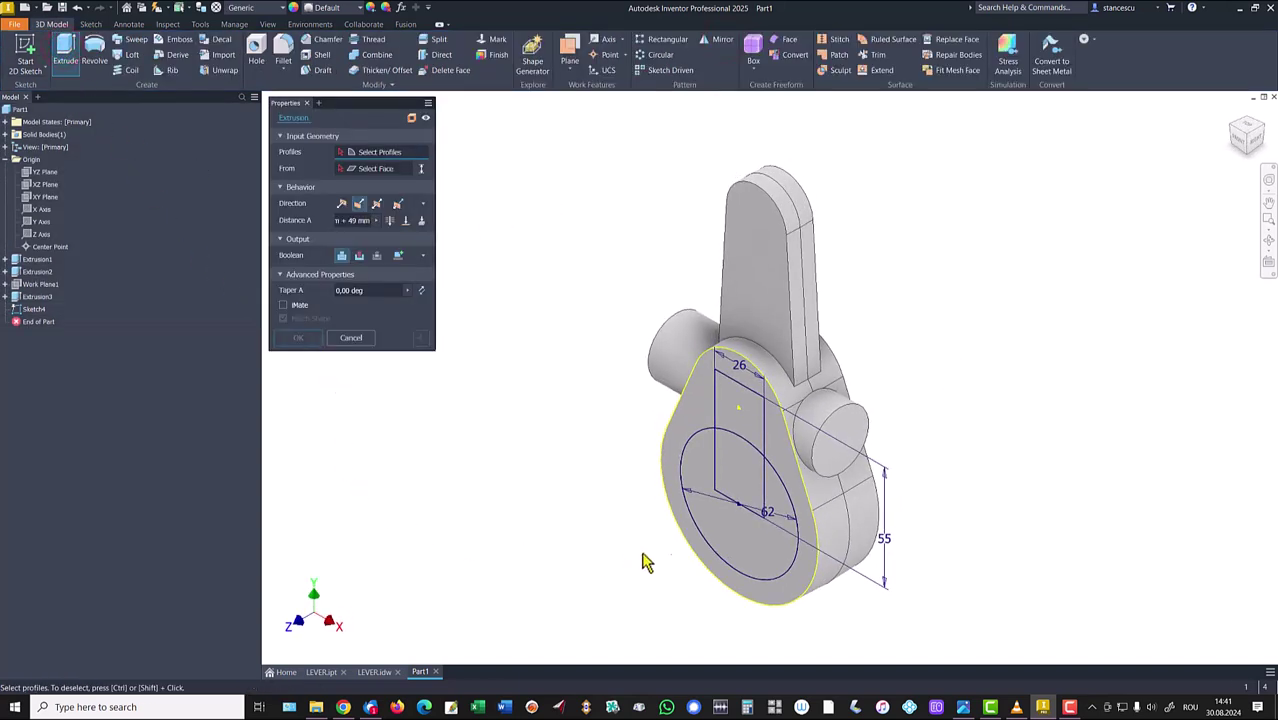
pyautogui.click(700, 527)
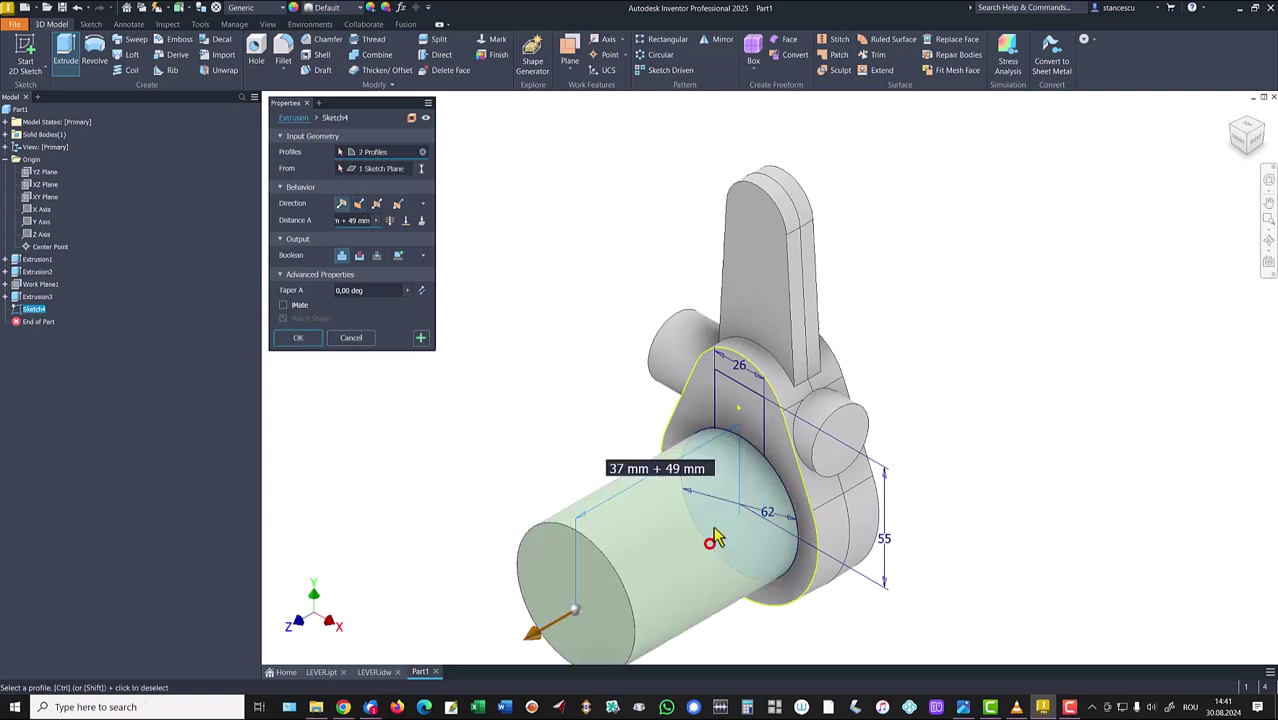
pyautogui.click(720, 408)
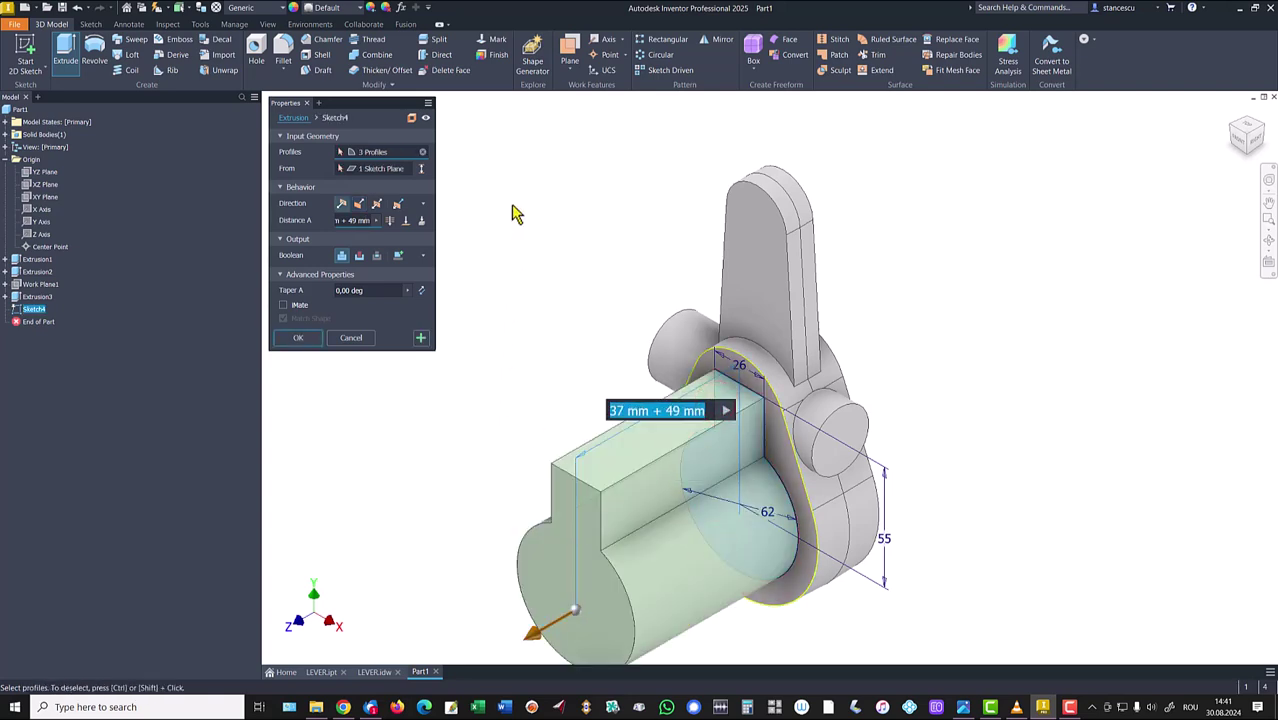
pyautogui.click(360, 256)
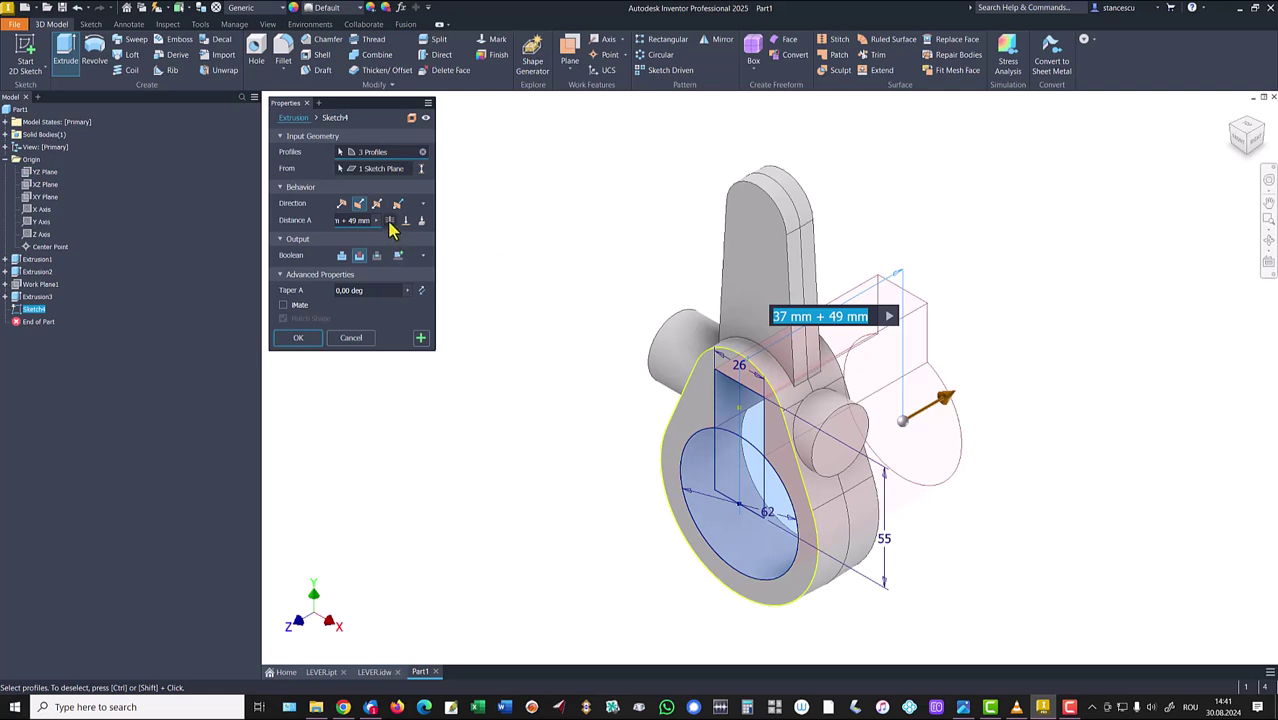
pyautogui.click(390, 221)
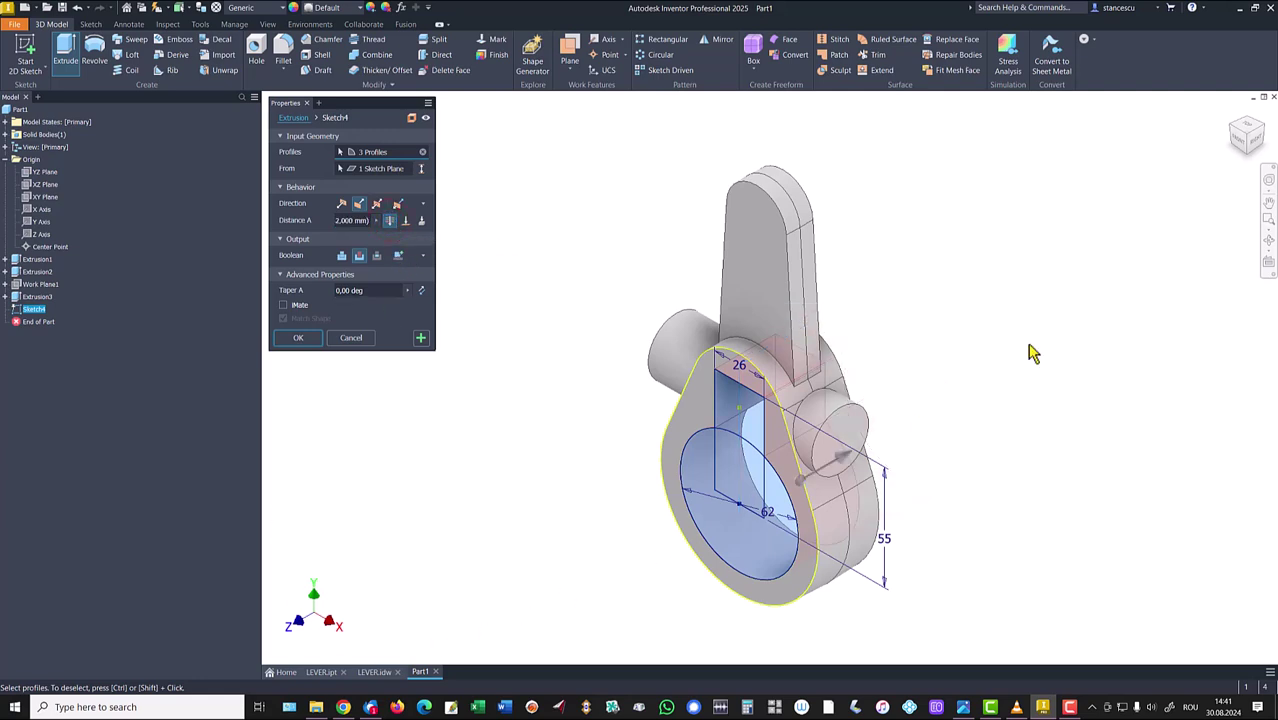
pyautogui.click(298, 338)
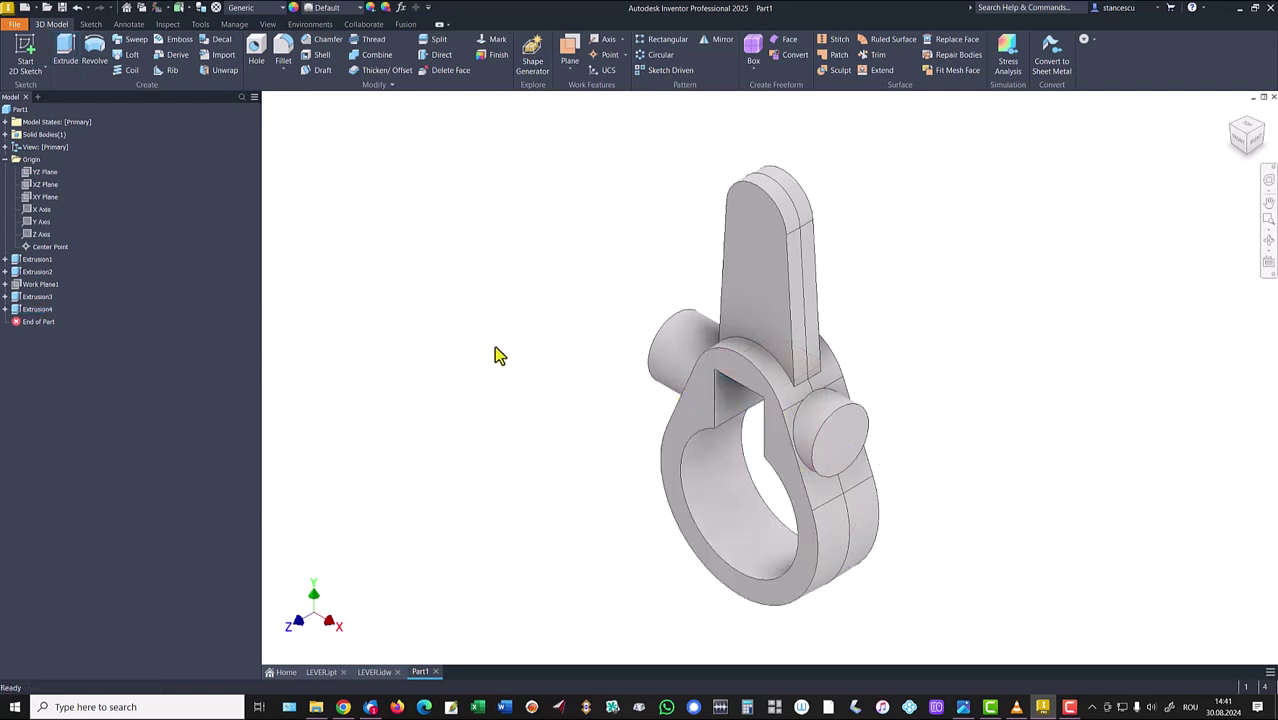
# - Fillet the two upper inner corner edges of the slot with a 1 mm radius and restore the home view
pyautogui.keyDown('shift'); pyautogui.moveTo(588, 420); pyautogui.dragTo(771, 418, button='middle'); pyautogui.keyUp('shift')
pyautogui.scroll(3, 771, 418)
pyautogui.scroll(2, 771, 427)
pyautogui.click(729, 389)
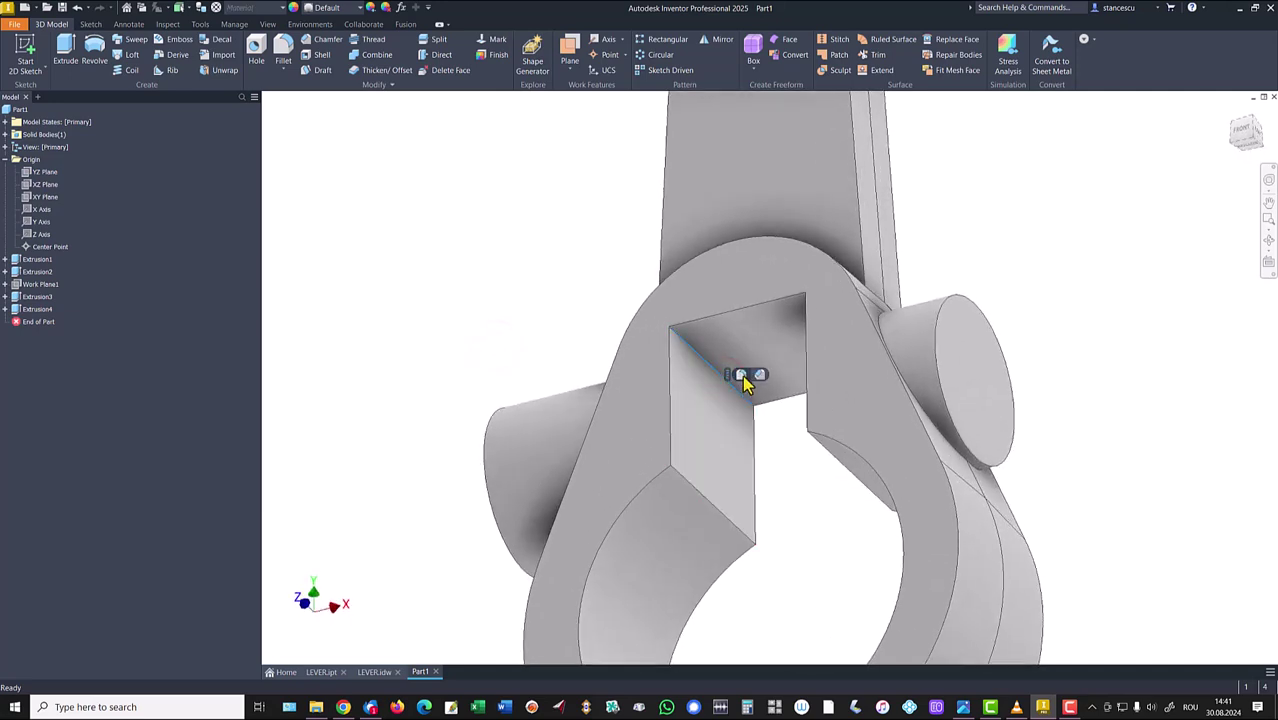
pyautogui.click(742, 375)
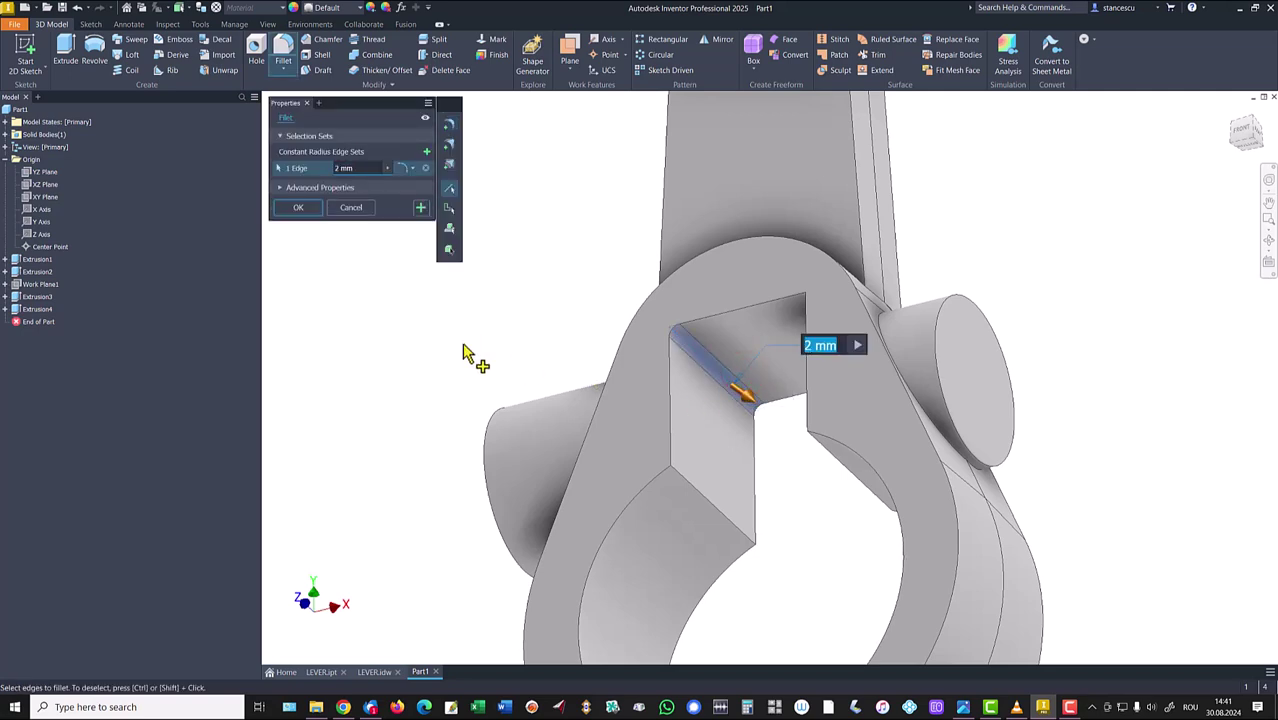
pyautogui.write('1')
pyautogui.scroll(5, 585, 377)
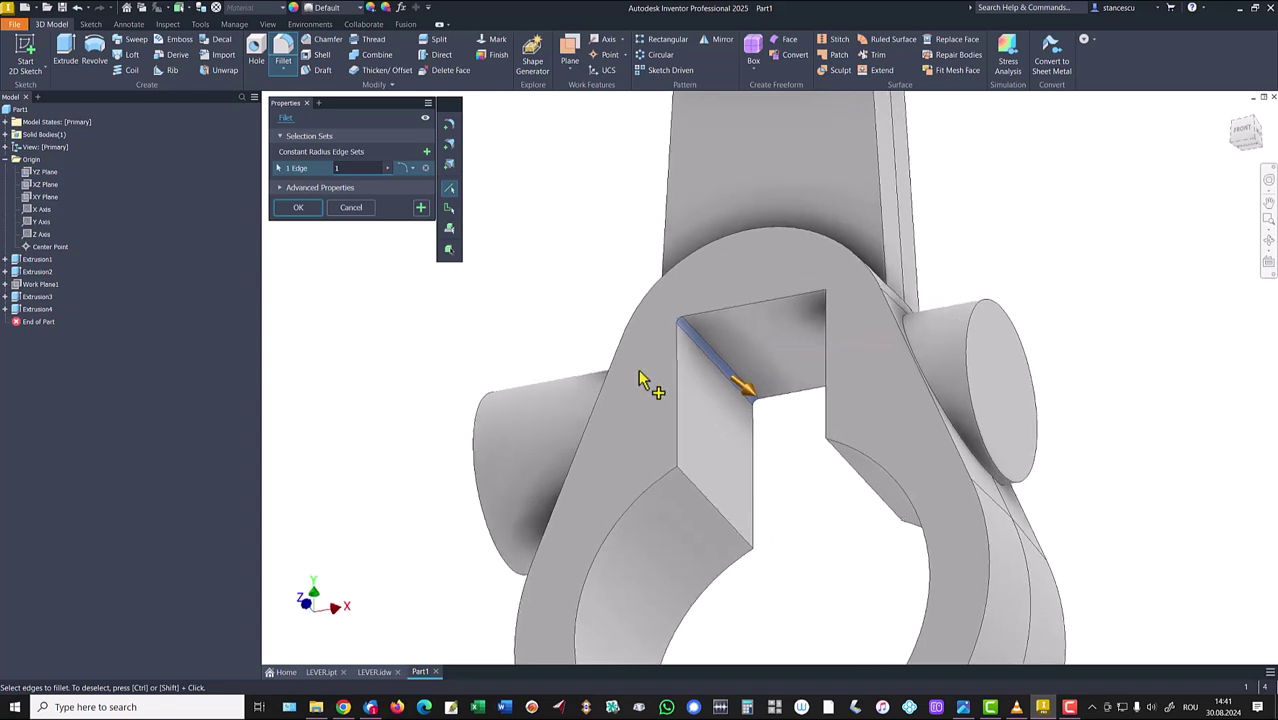
pyautogui.keyDown('shift'); pyautogui.moveTo(960, 432); pyautogui.dragTo(987, 362, button='middle'); pyautogui.keyUp('shift')
pyautogui.click(980, 306)
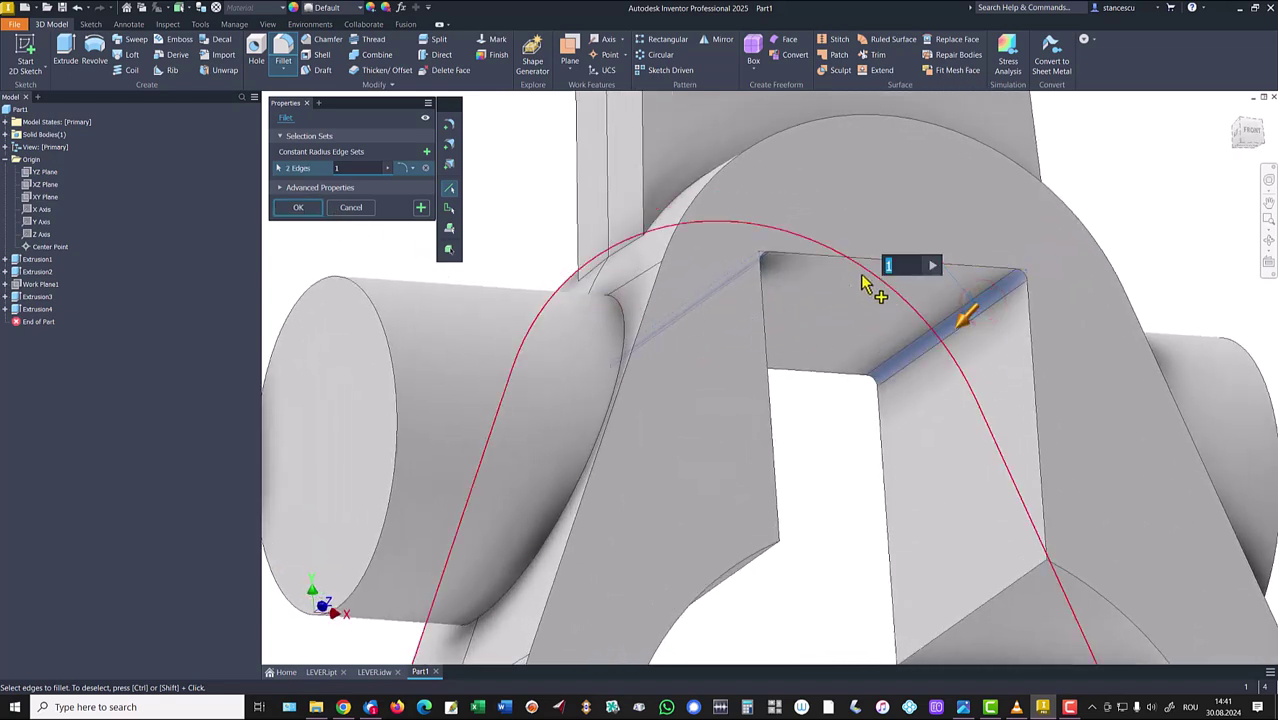
pyautogui.click(300, 208)
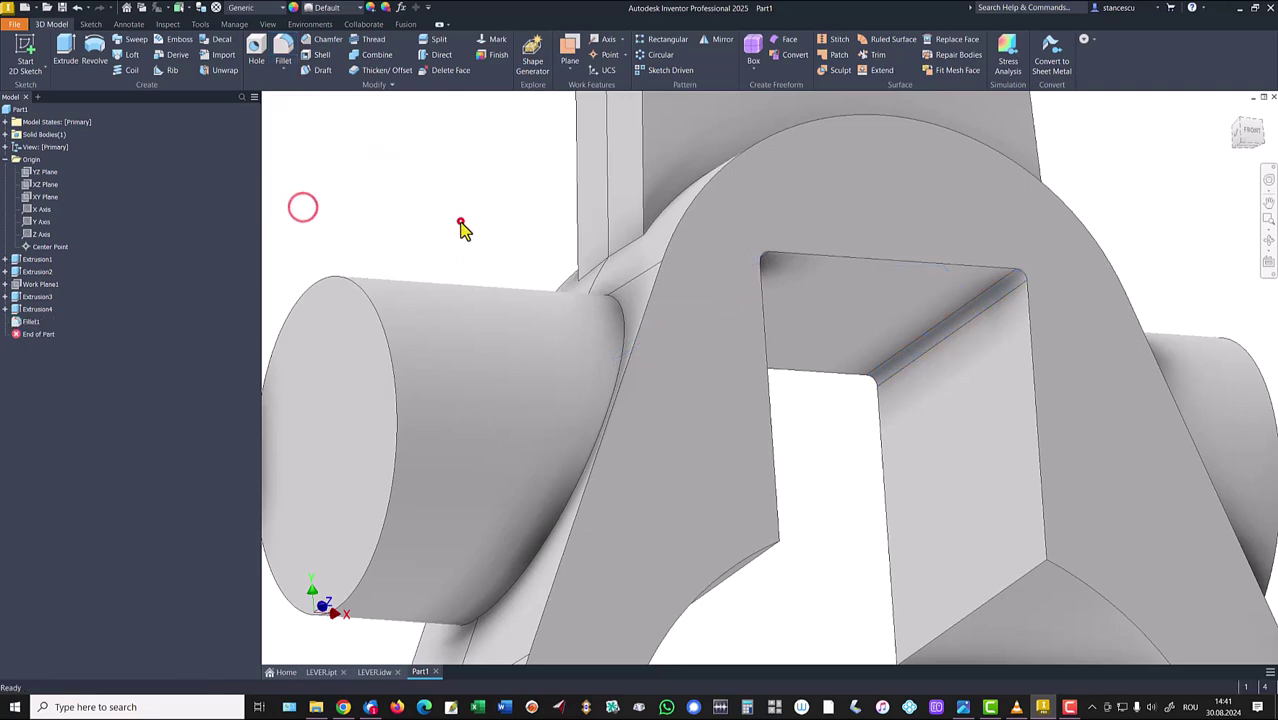
pyautogui.press('F6')
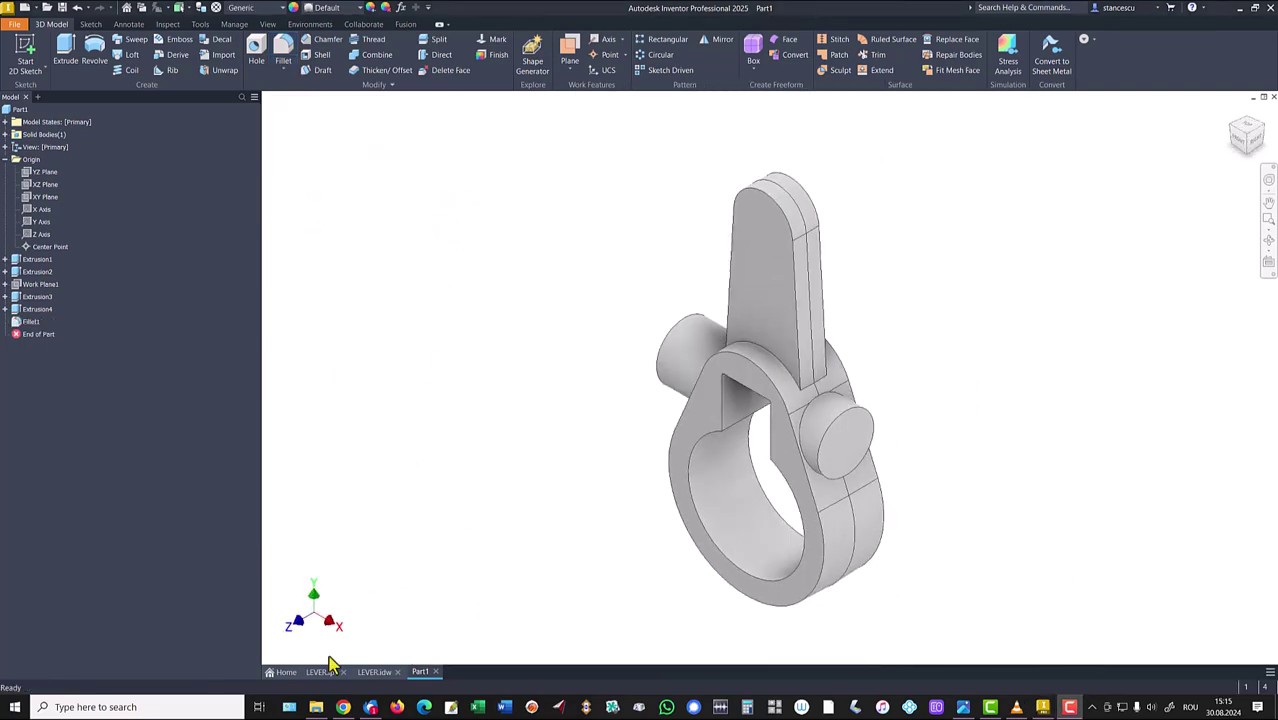
# - Examine the upright side boss in LEVER.ipt and its height and offset dimensions in LEVER.idw, then return to Part1
pyautogui.click(321, 672)
pyautogui.moveTo(690, 328)
pyautogui.keyDown('shift'); pyautogui.mouseDown(button='middle')
pyautogui.moveTo(707, 302)
pyautogui.moveTo(712, 334)
pyautogui.moveTo(686, 333)
pyautogui.mouseUp(button='middle'); pyautogui.keyUp('shift')
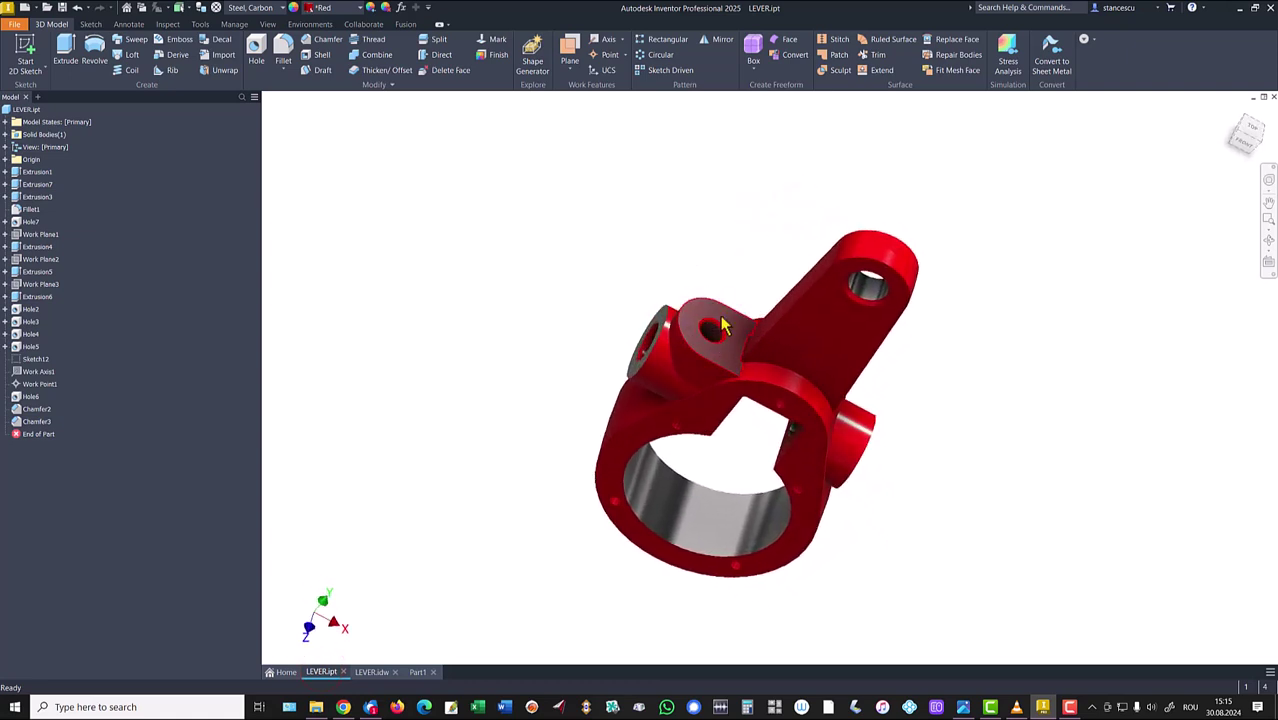
pyautogui.press('F6')
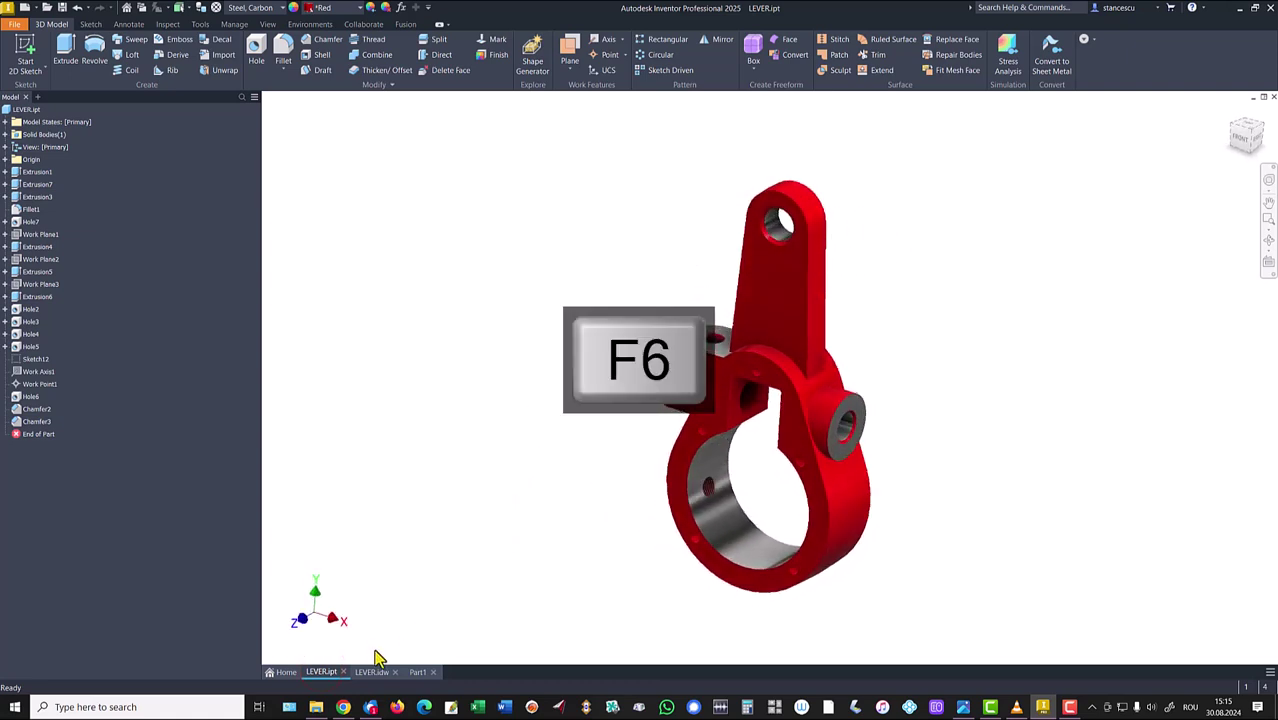
pyautogui.click(372, 671)
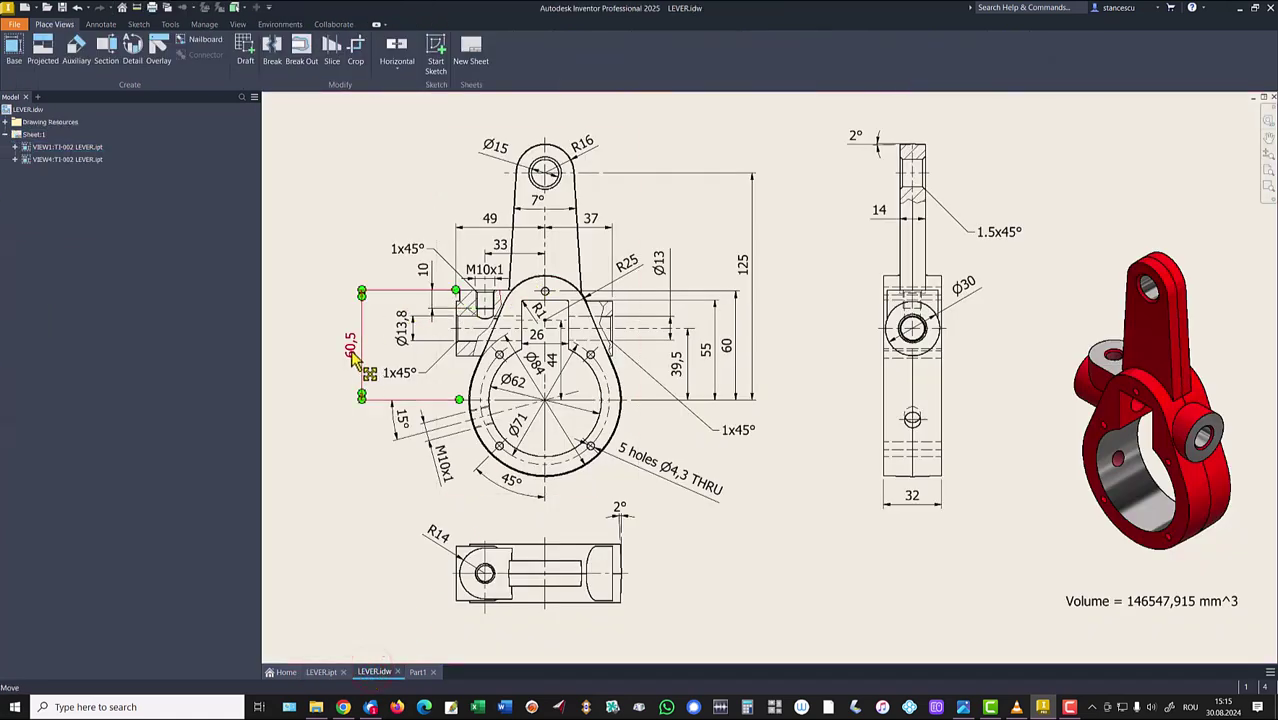
pyautogui.press('Escape')
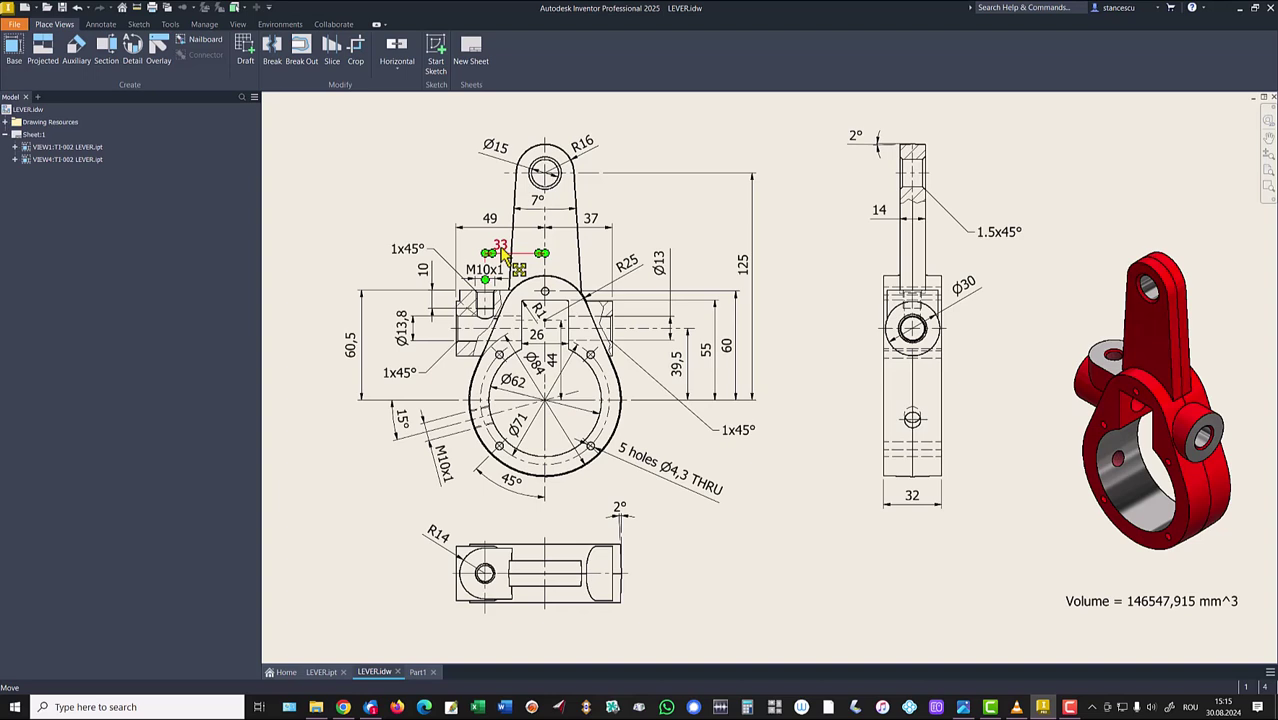
pyautogui.click(416, 673)
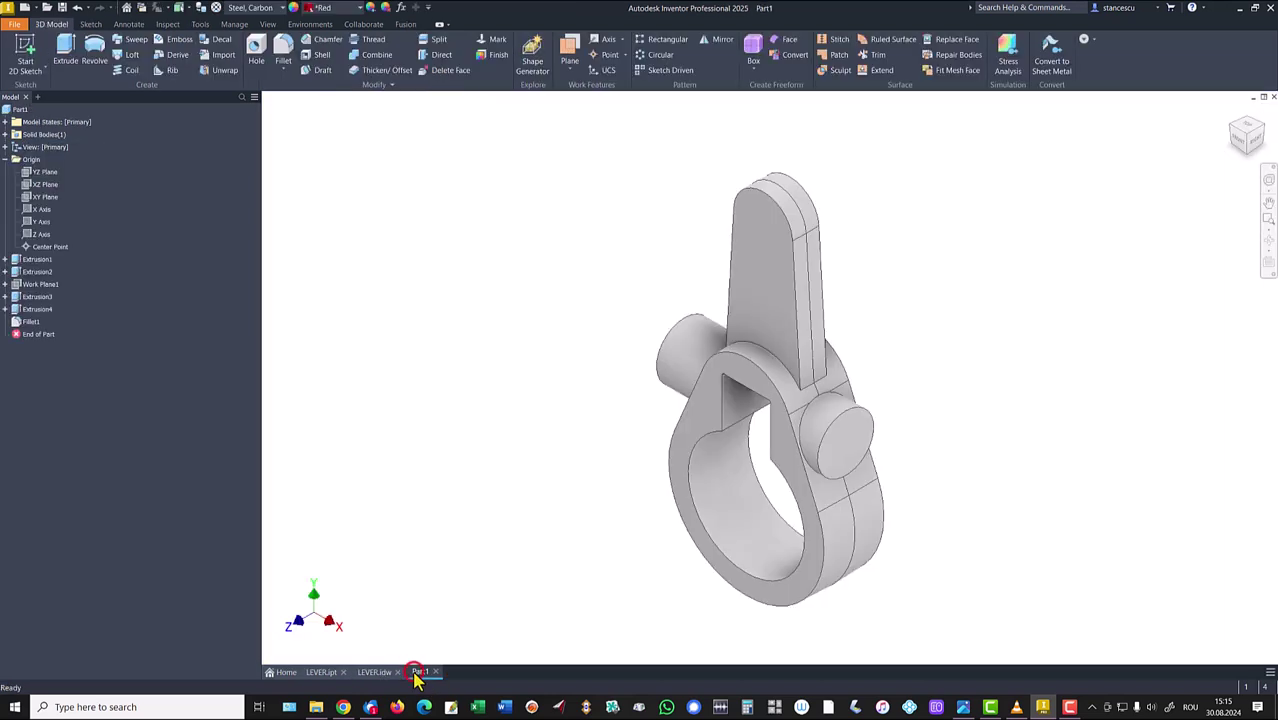
# - Create a work plane offset 60,5 mm upward from the XZ plane
pyautogui.click(581, 58)
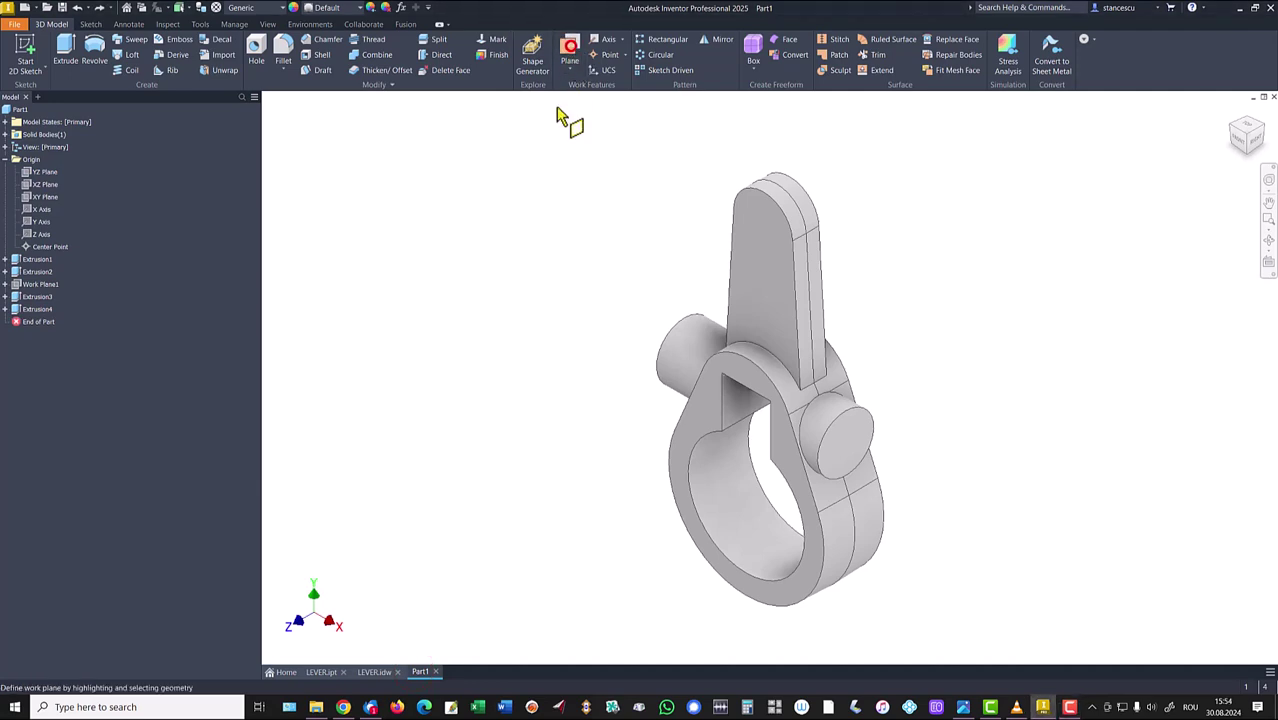
pyautogui.click(43, 185)
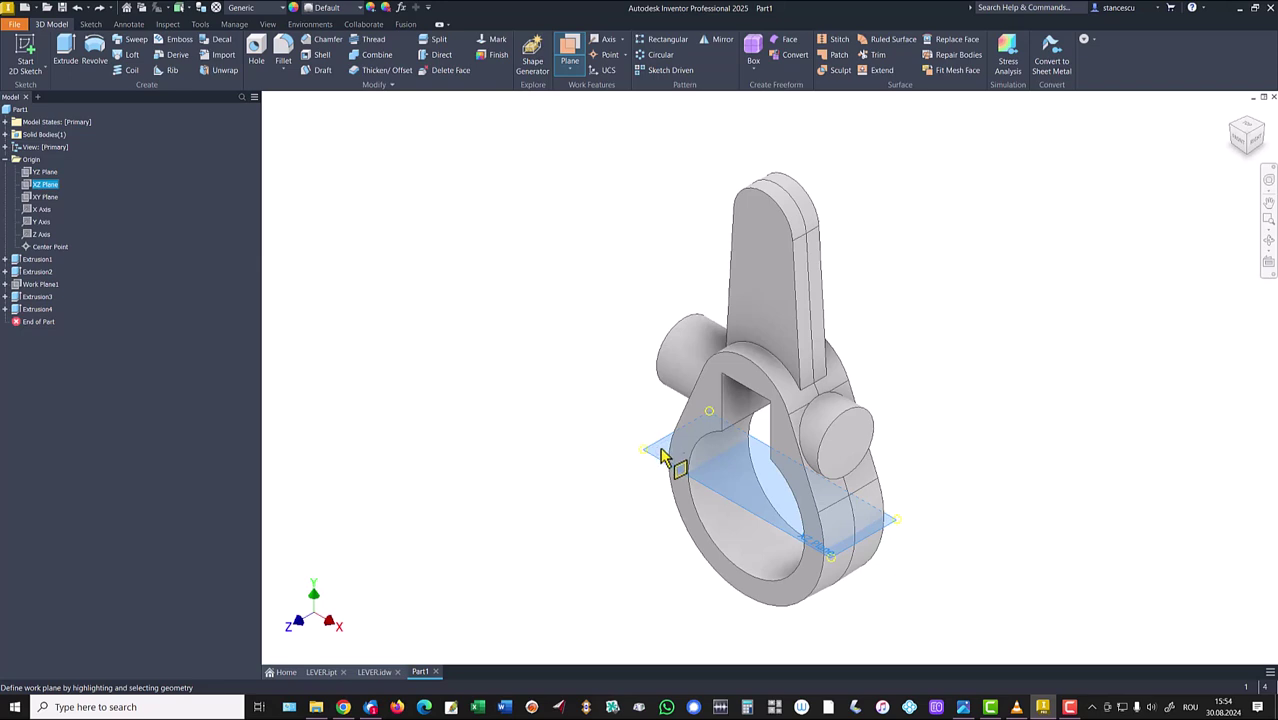
pyautogui.moveTo(661, 453); pyautogui.dragTo(663, 395)
pyautogui.write('60,5')
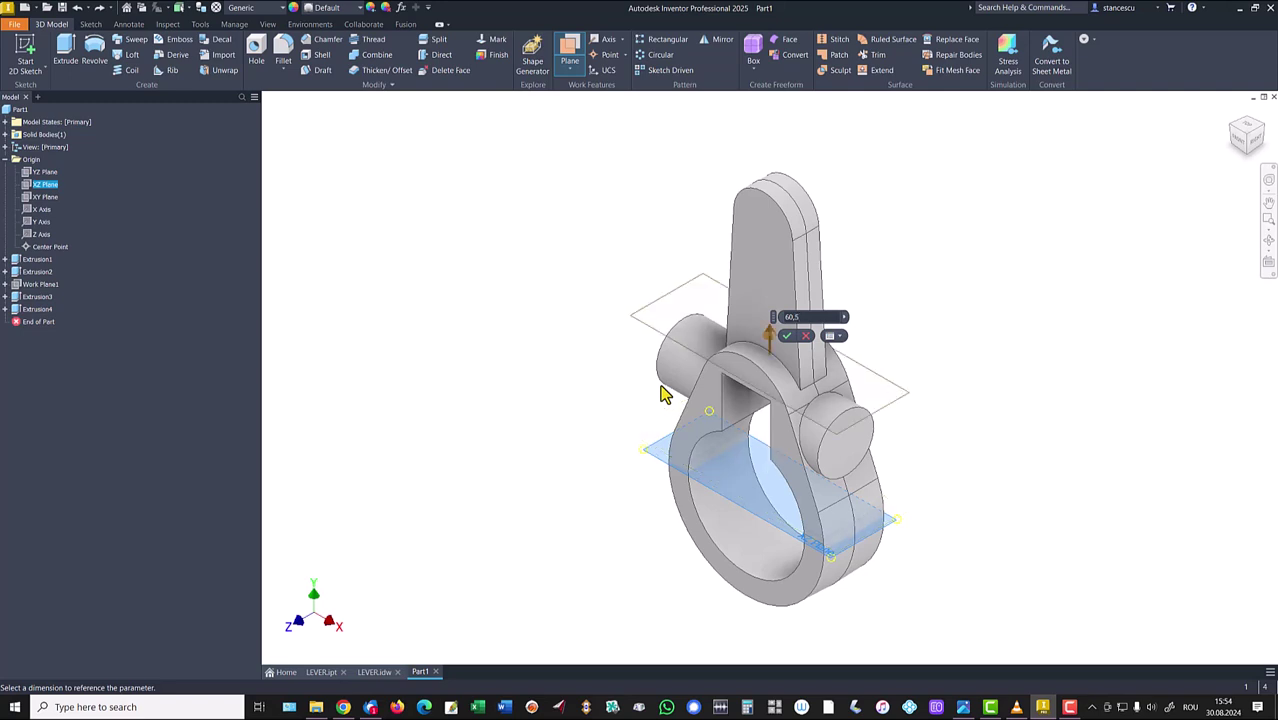
pyautogui.press('Return')
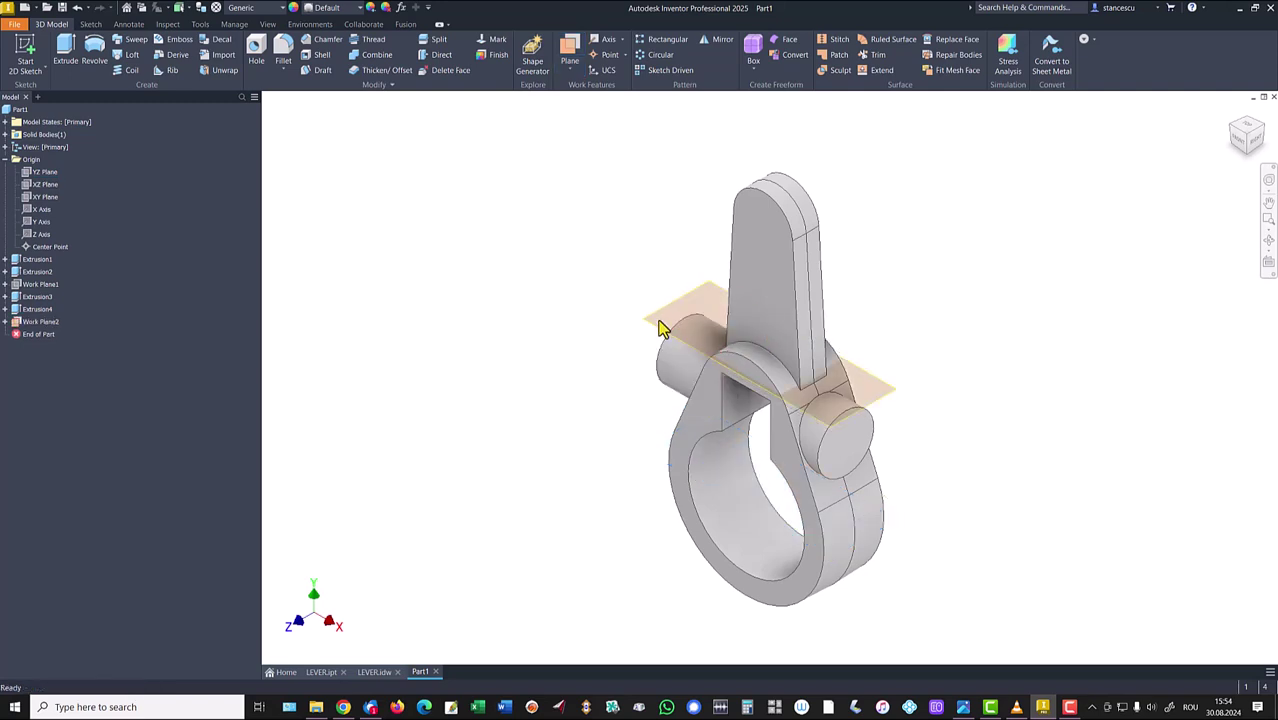
# - Start a sketch on the offset work plane, project the slot's side face into it, and slice the graphics in top view
pyautogui.click(658, 338)
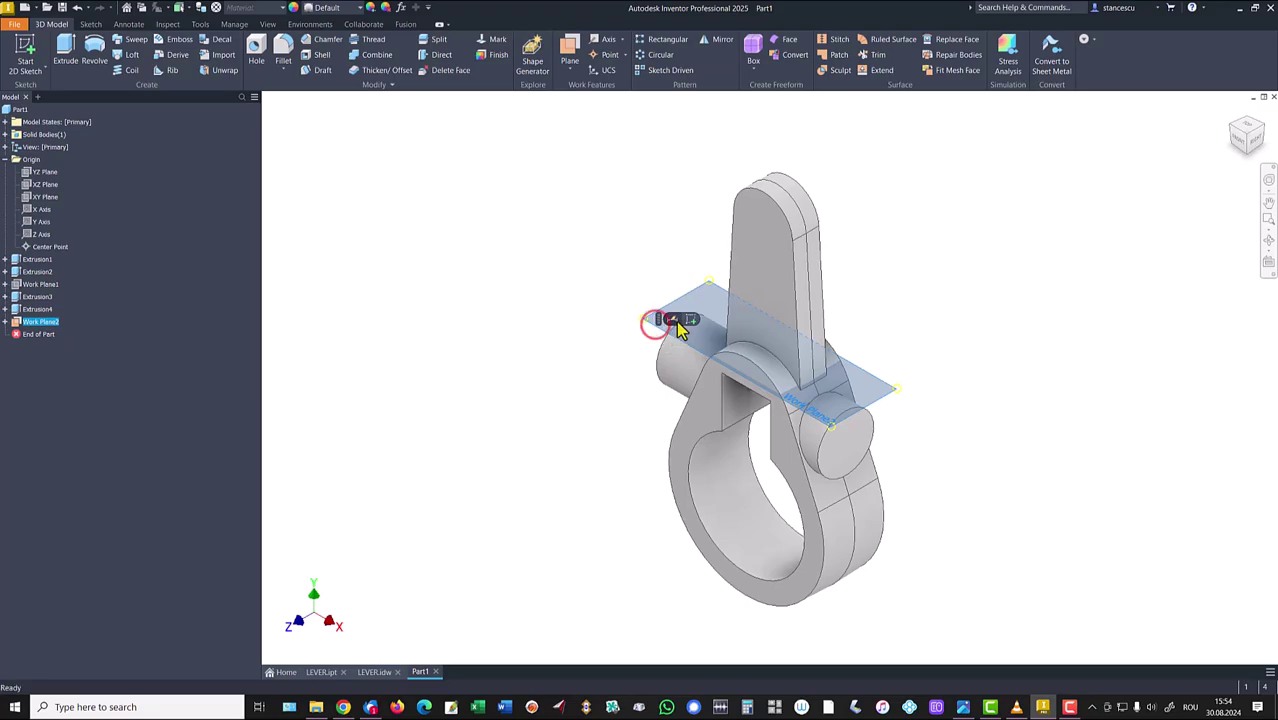
pyautogui.click(689, 318)
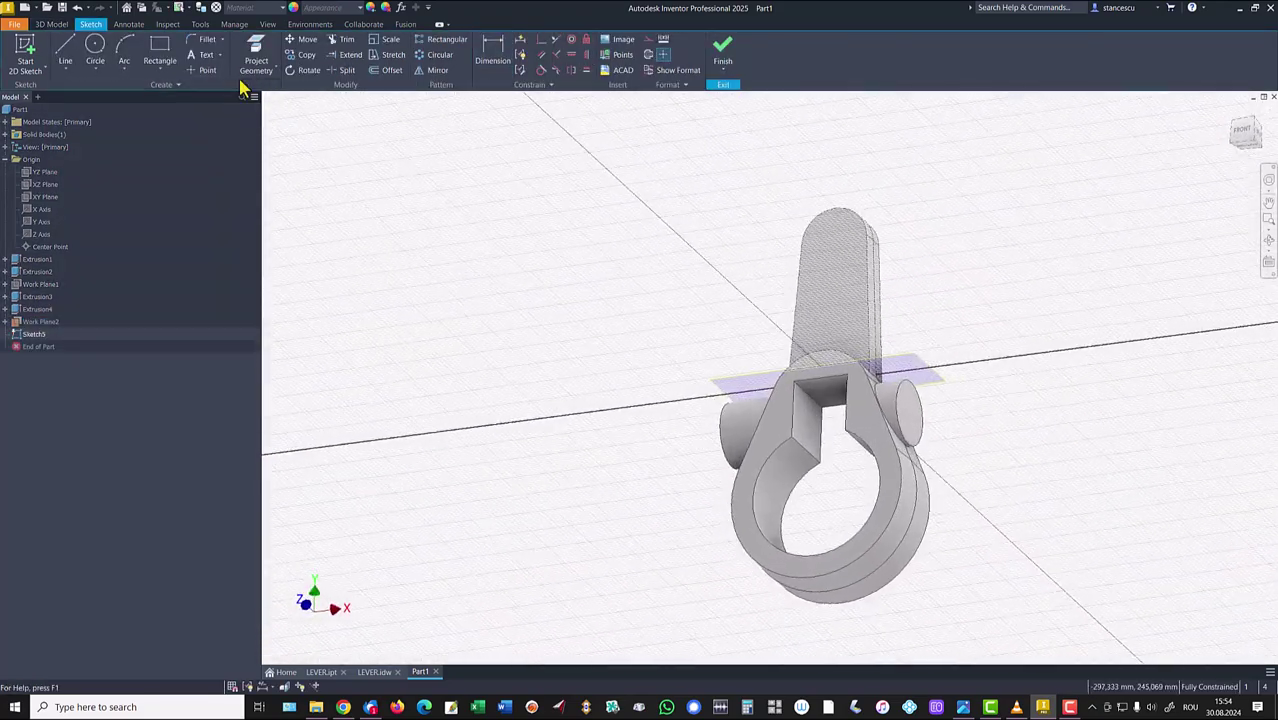
pyautogui.click(255, 55)
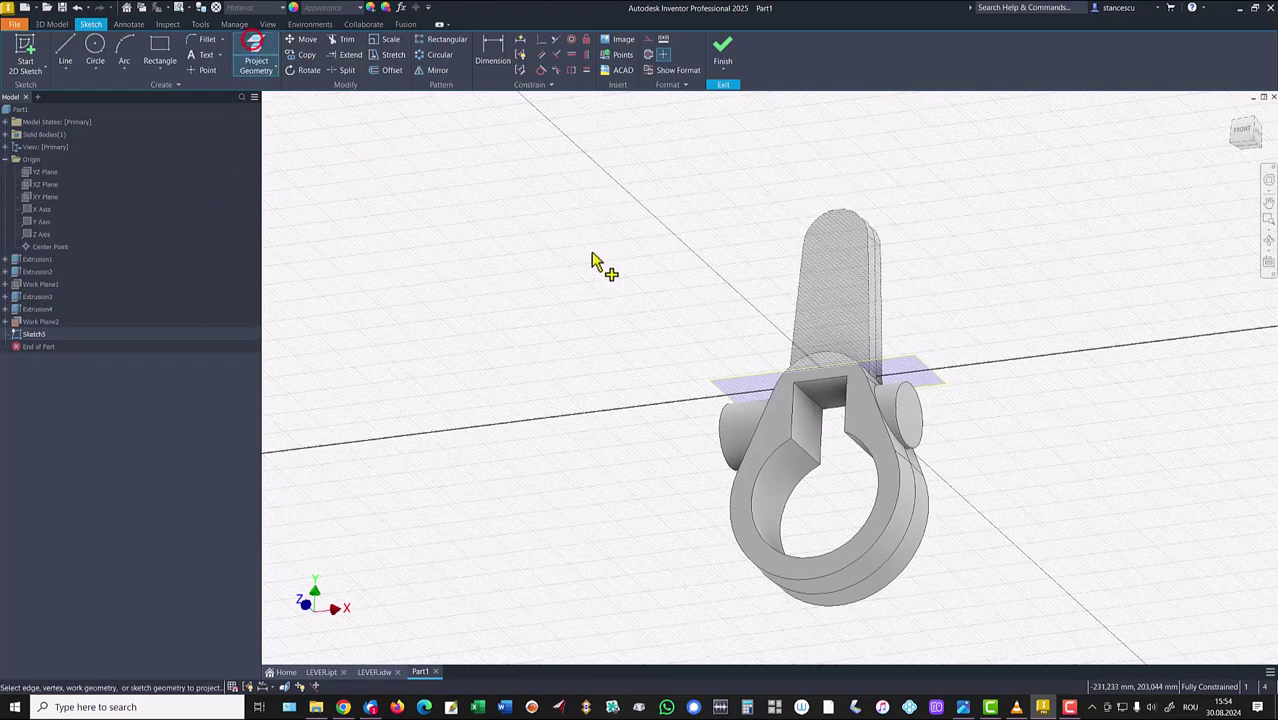
pyautogui.click(809, 425)
pyautogui.moveTo(596, 393)
pyautogui.keyDown('shift'); pyautogui.mouseDown(button='middle')
pyautogui.moveTo(511, 366)
pyautogui.moveTo(536, 371)
pyautogui.moveTo(531, 391)
pyautogui.moveTo(620, 340)
pyautogui.mouseUp(button='middle'); pyautogui.keyUp('shift')
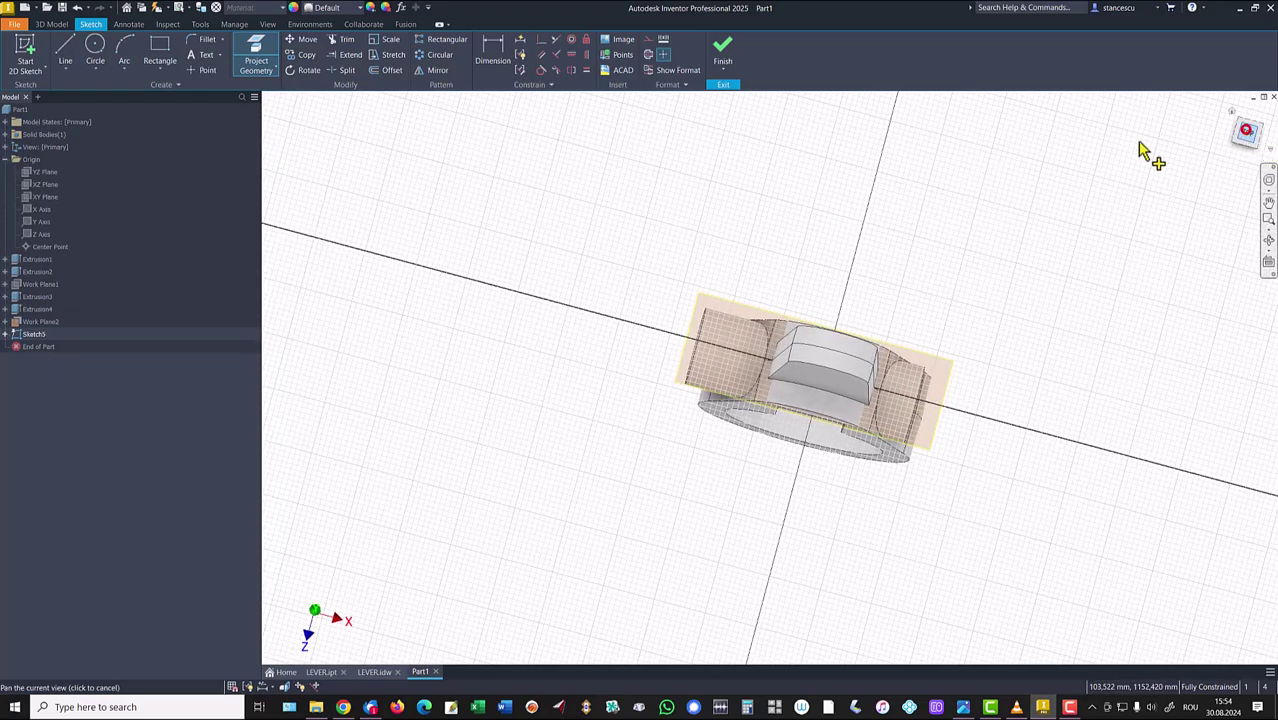
pyautogui.click(1247, 135)
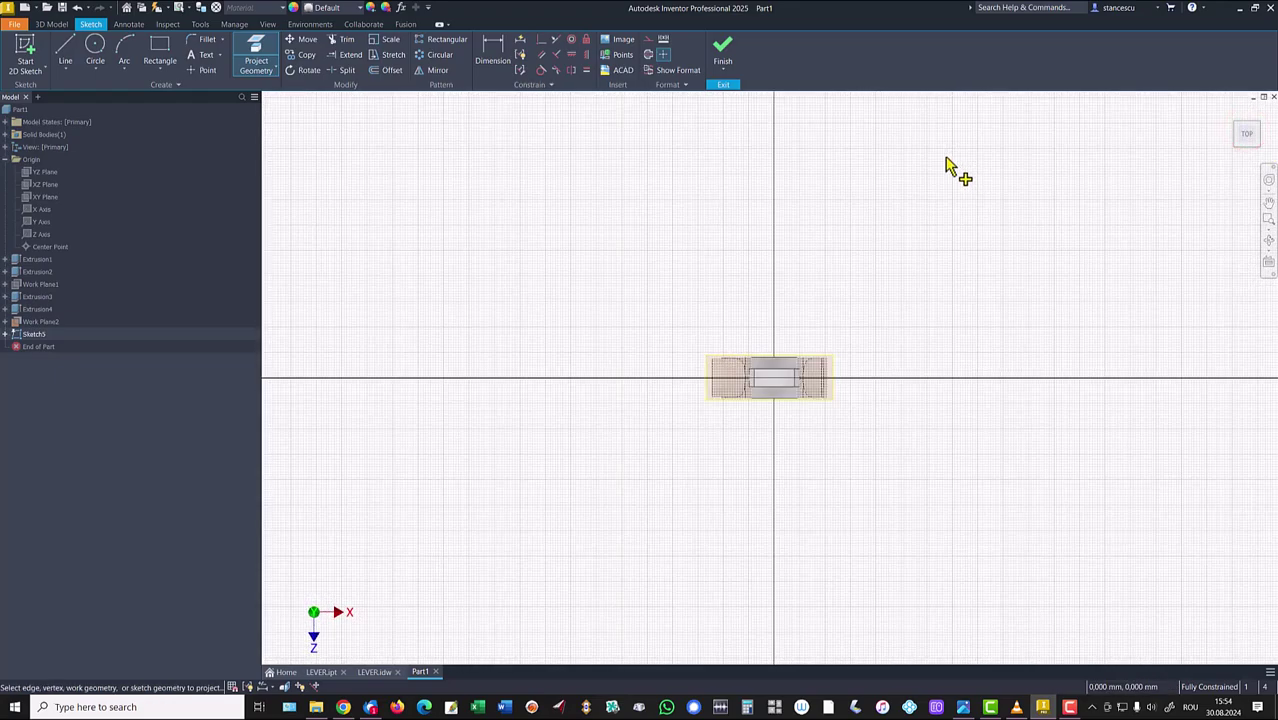
pyautogui.press('Home')
pyautogui.press('F7')
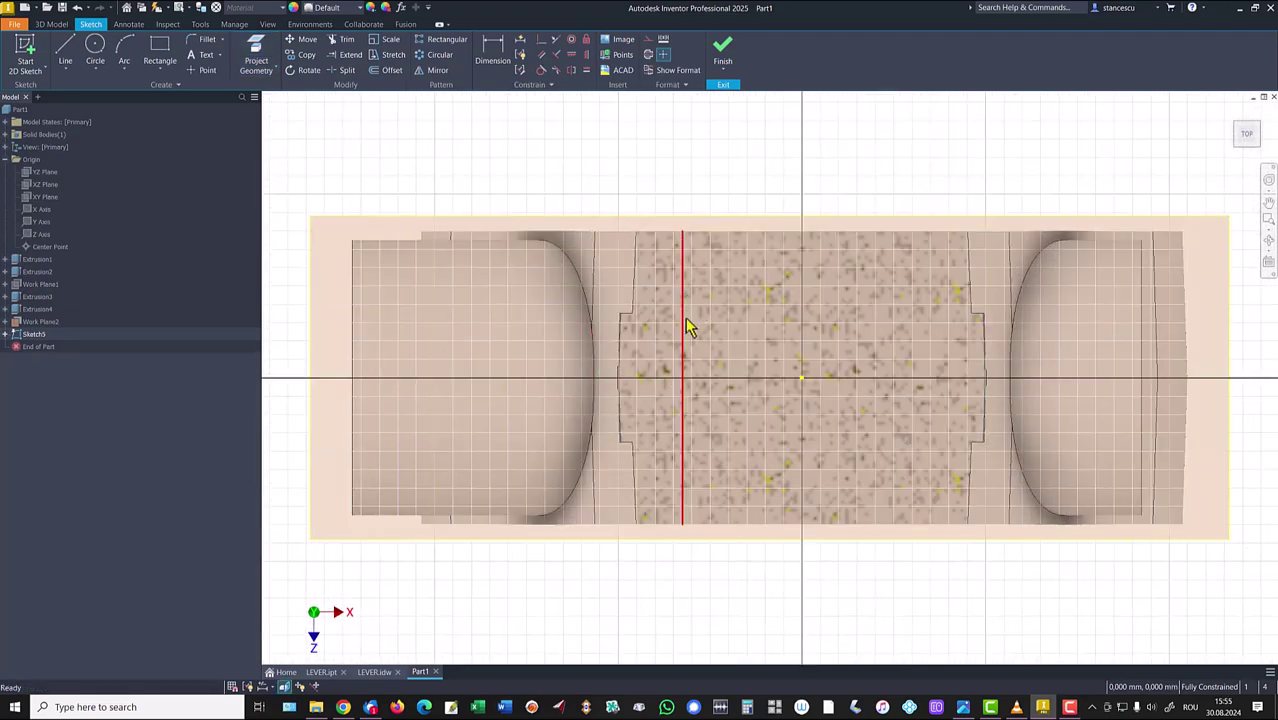
pyautogui.click(682, 308)
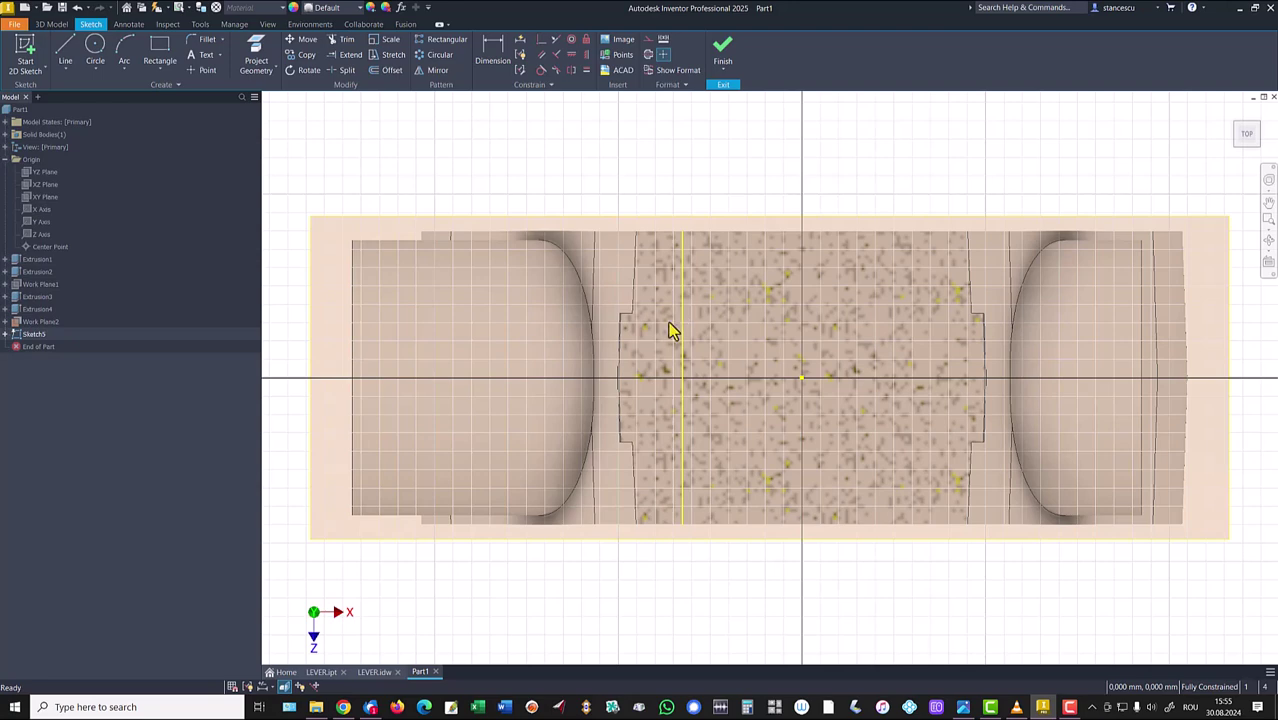
# - Draw a closed U-shaped profile with two horizontal lines, a tangent arc of about 8,6 mm radius and a closing line on the projected edge
pyautogui.click(65, 50)
pyautogui.click(682, 303)
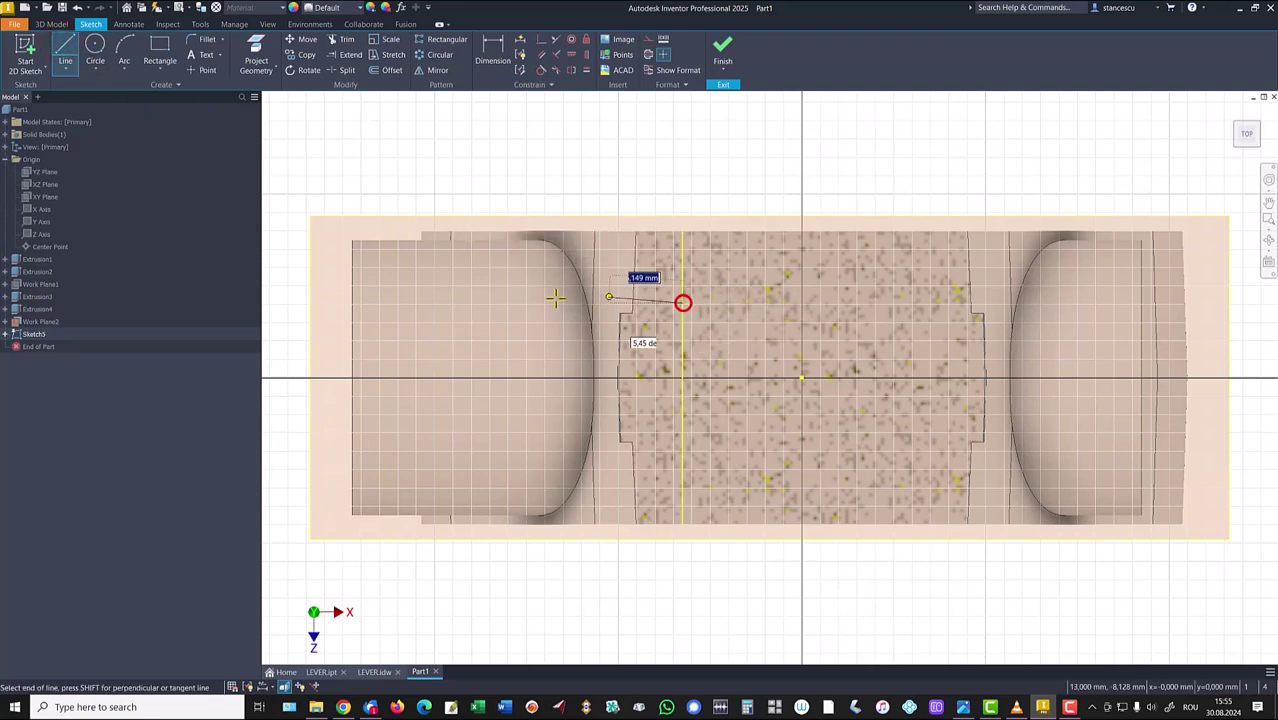
pyautogui.click(437, 303)
pyautogui.moveTo(437, 303); pyautogui.dragTo(437, 461)
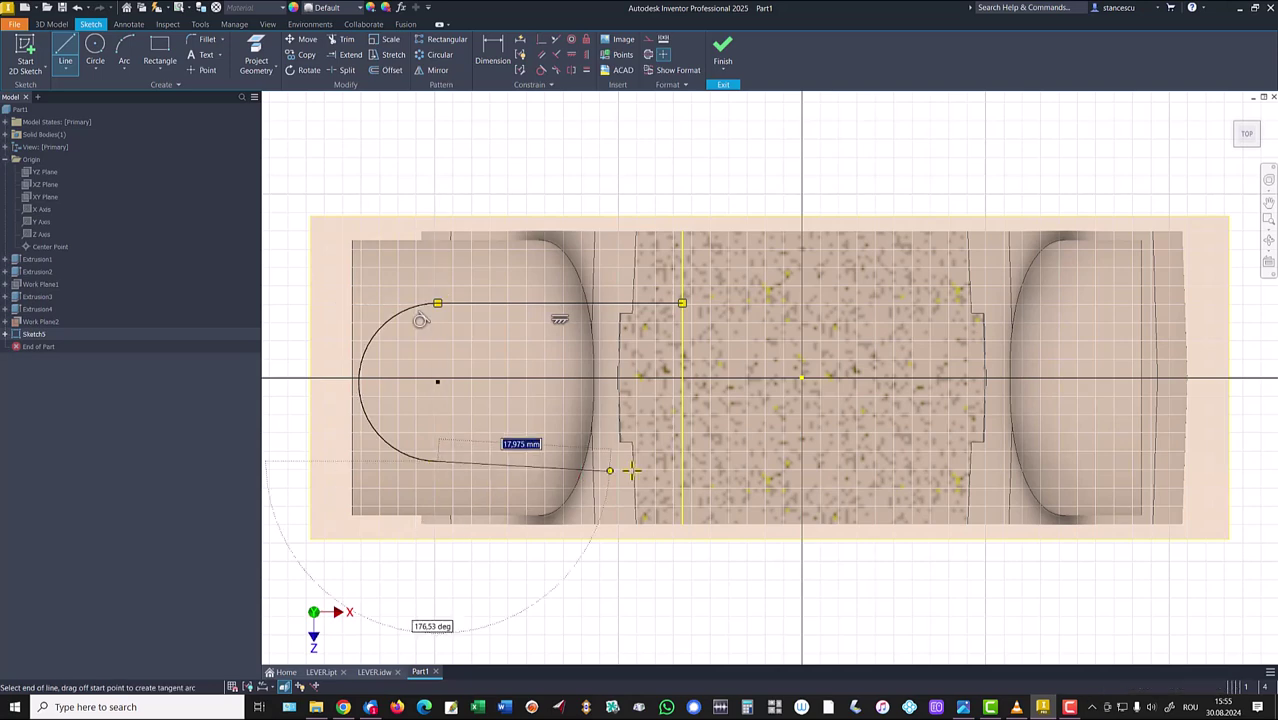
pyautogui.doubleClick(683, 461)
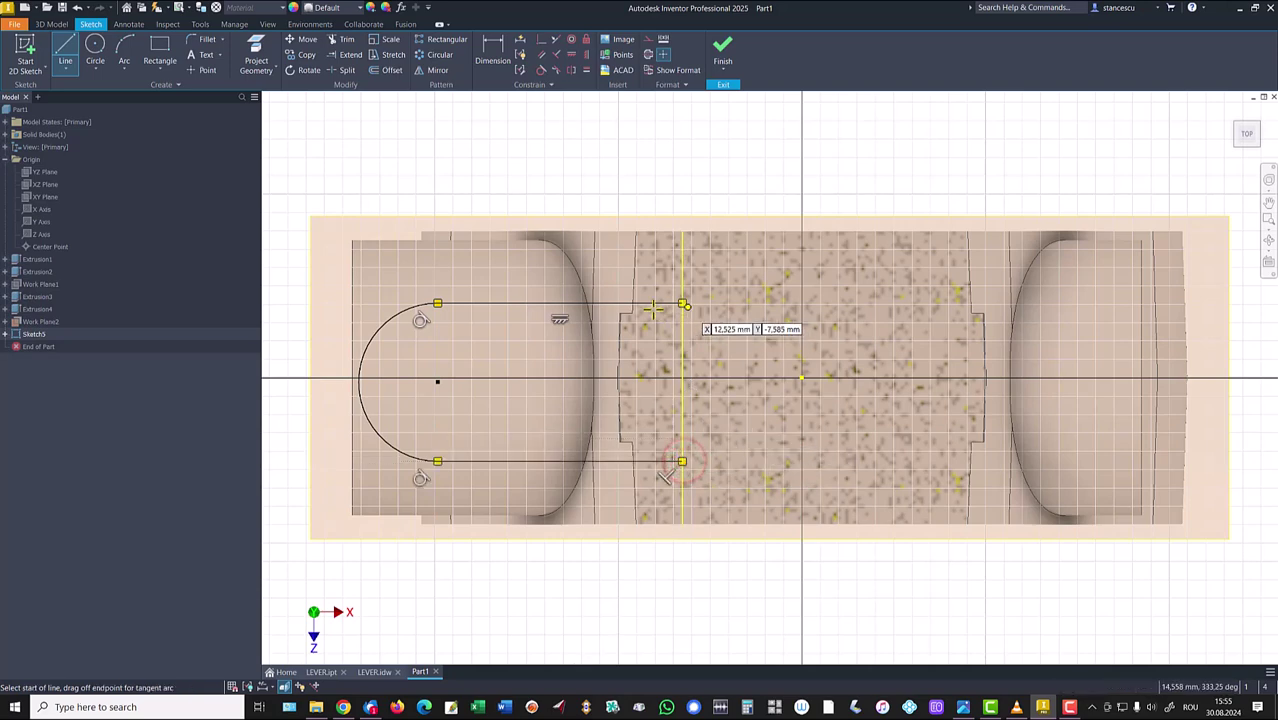
pyautogui.click(683, 302)
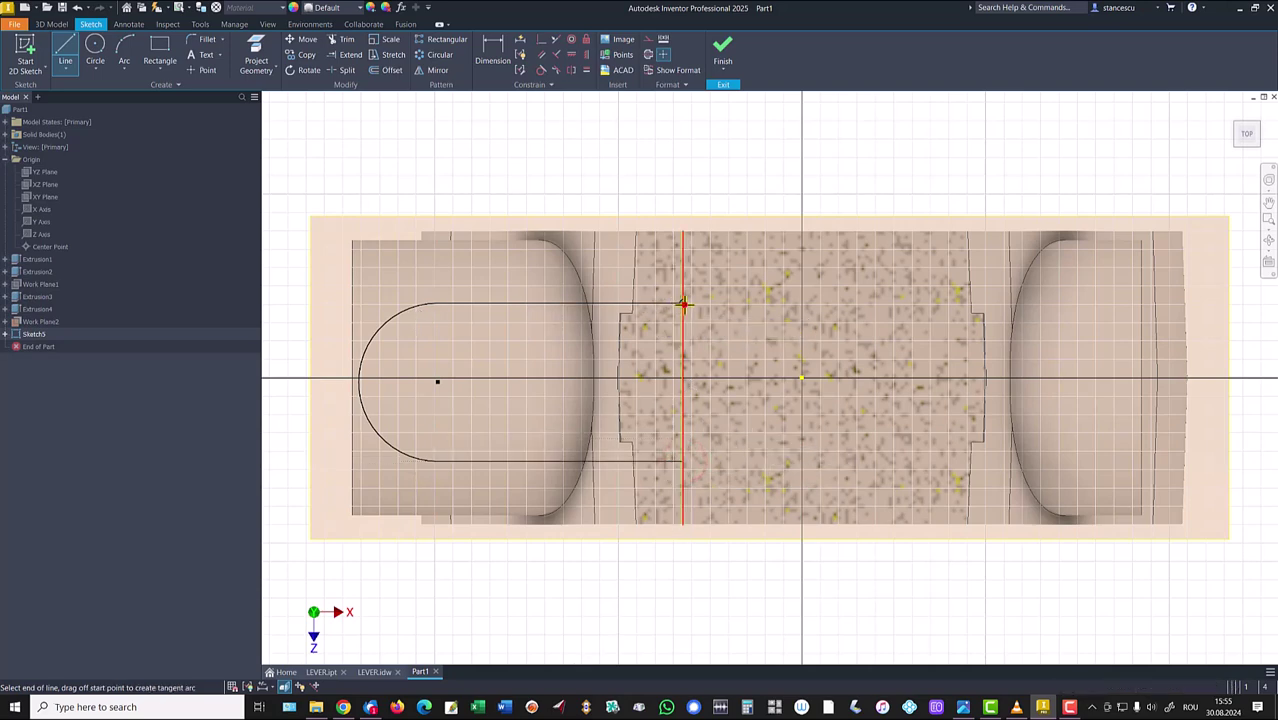
pyautogui.click(683, 461)
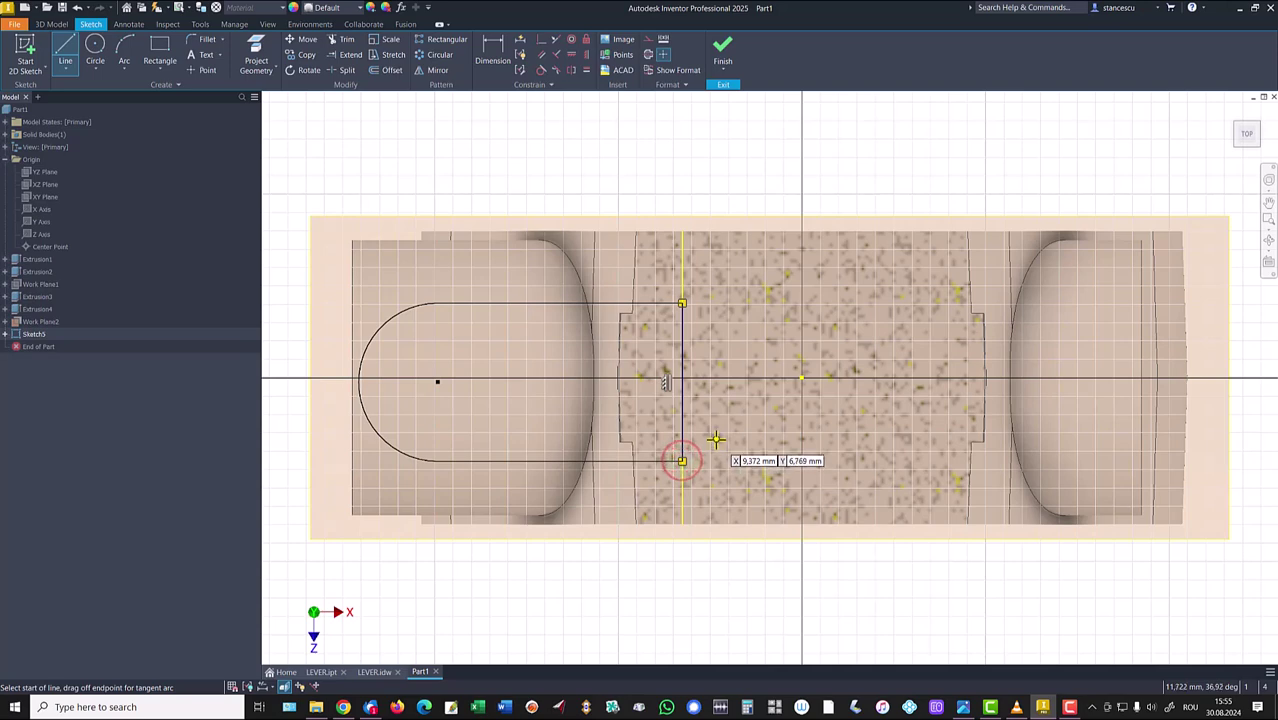
pyautogui.press('Escape')
# - Dimension the arc's radius as 14 mm and the horizontal distance from its centre to the origin as 33 mm
pyautogui.click(494, 58)
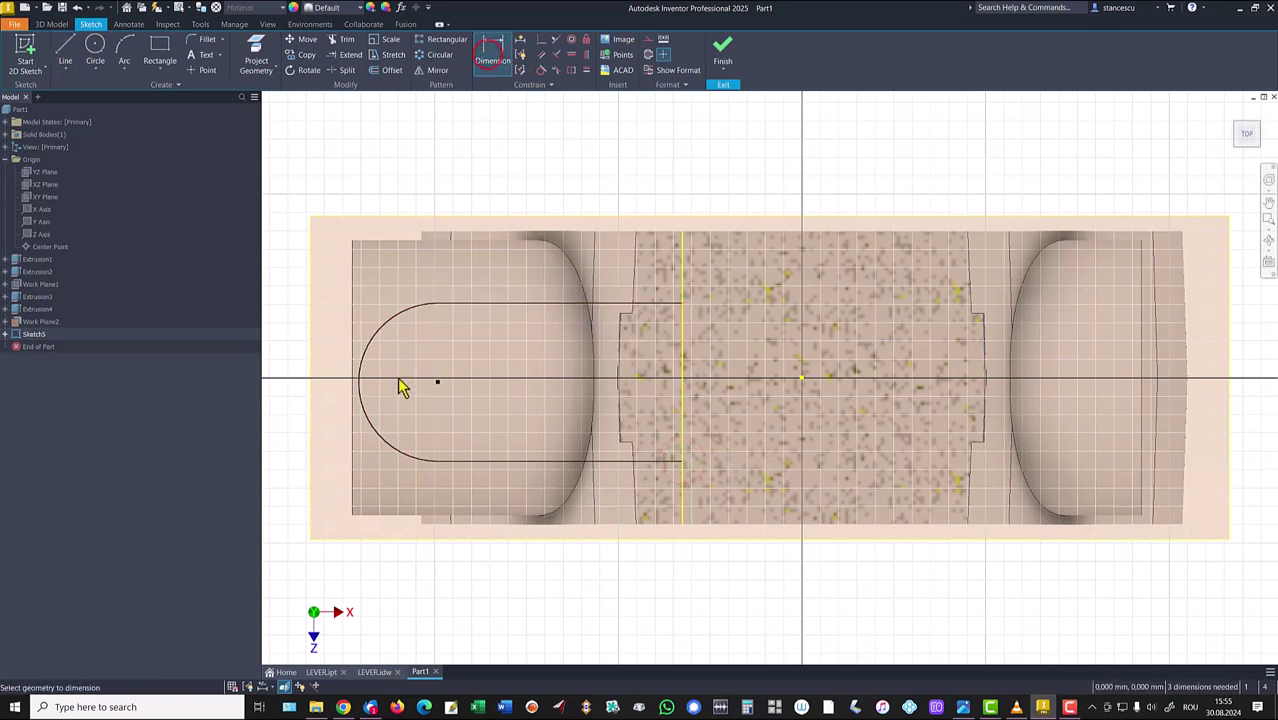
pyautogui.click(395, 330)
pyautogui.click(346, 171)
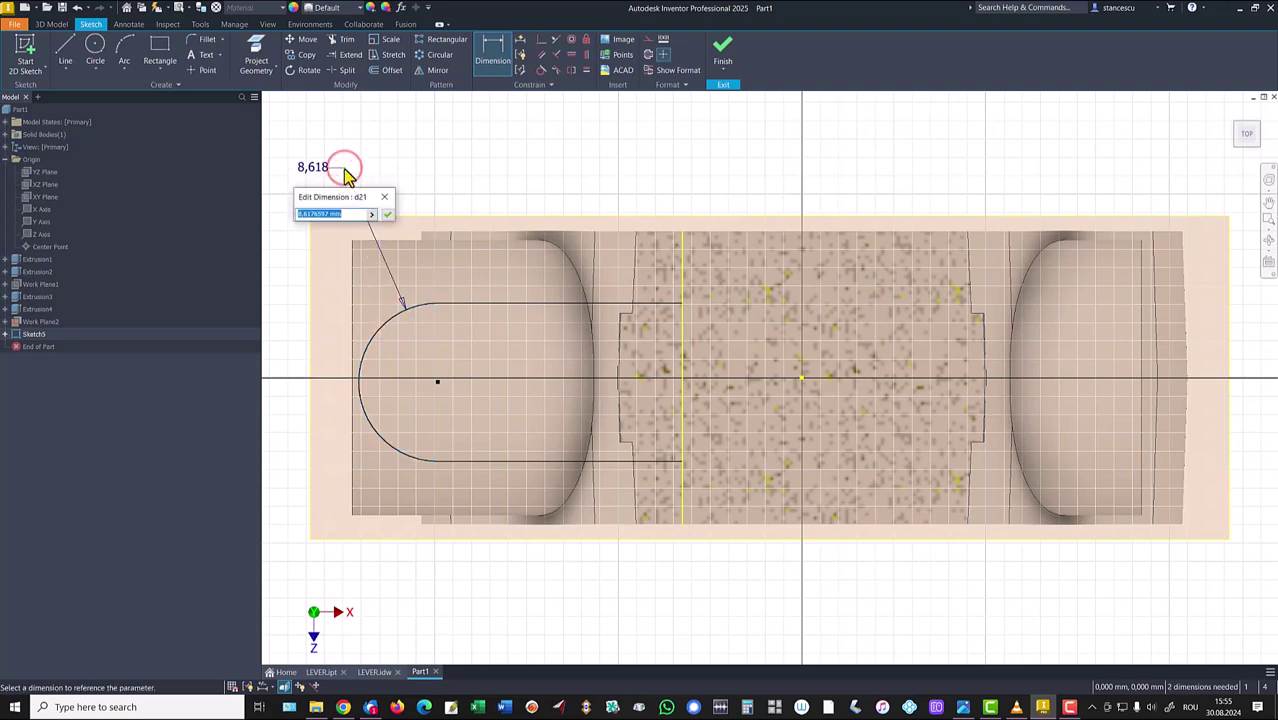
pyautogui.write('1')
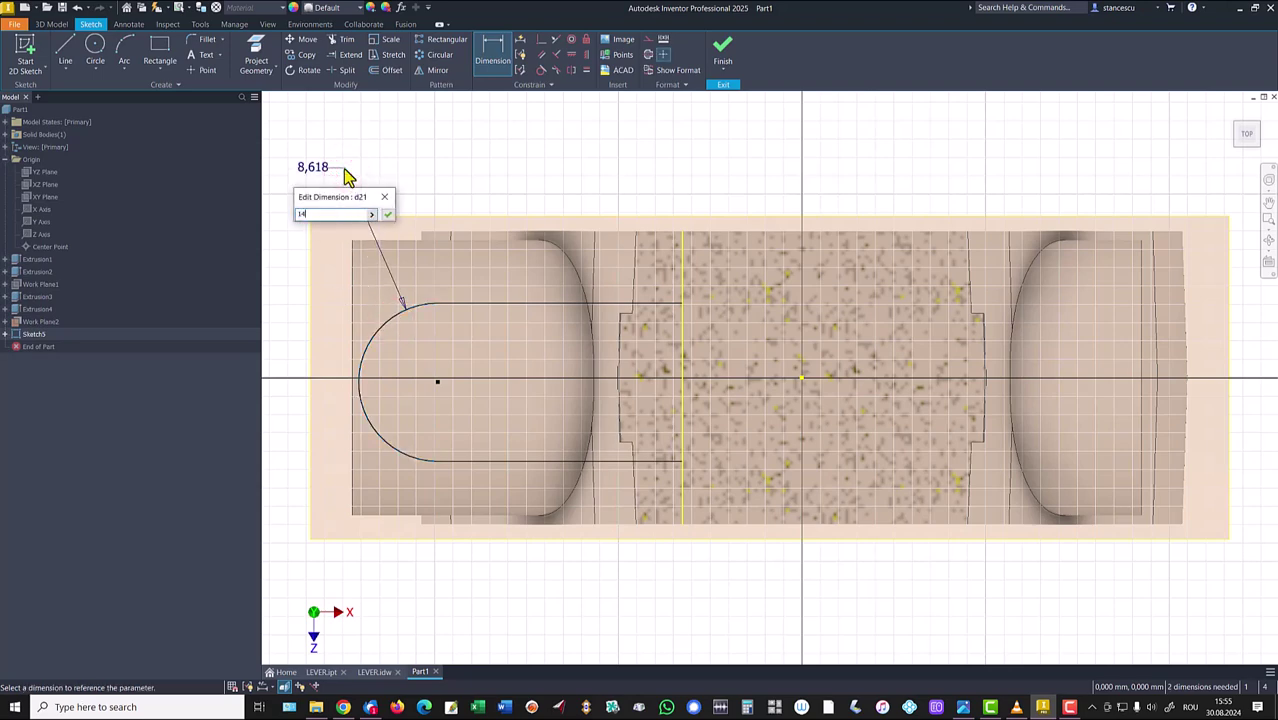
pyautogui.write('4')
pyautogui.press('Return')
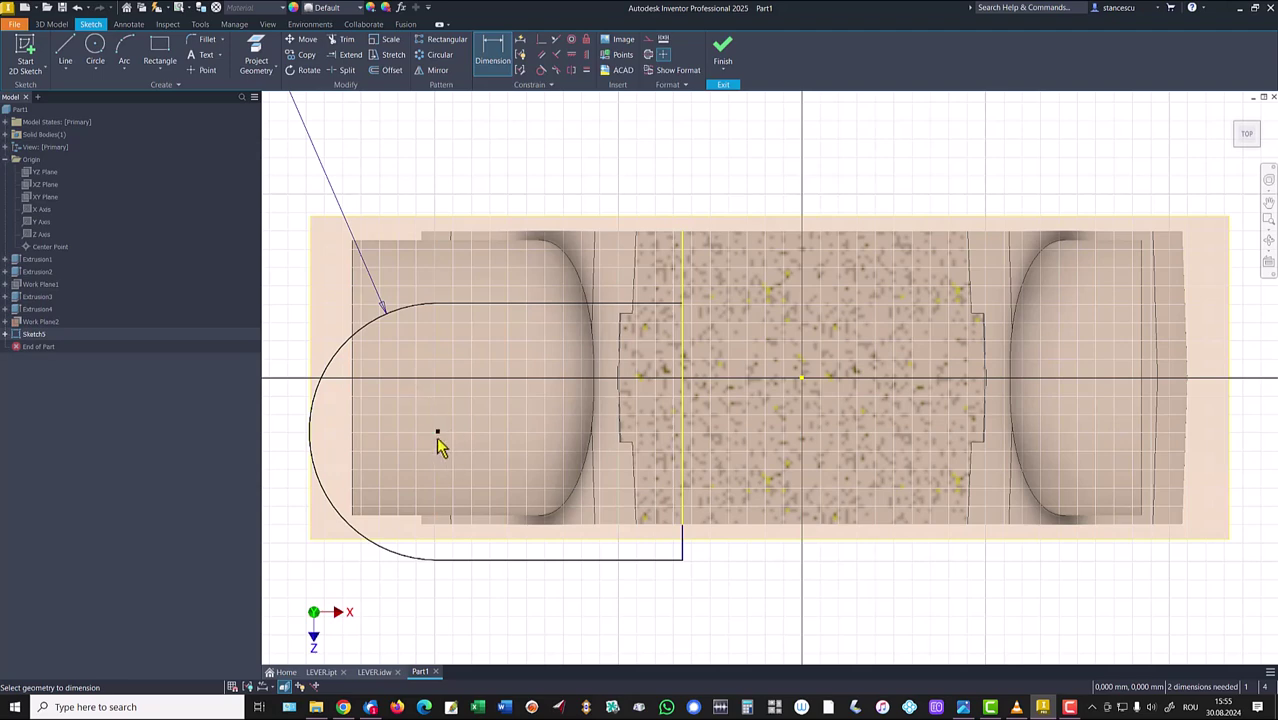
pyautogui.click(436, 433)
pyautogui.click(800, 377)
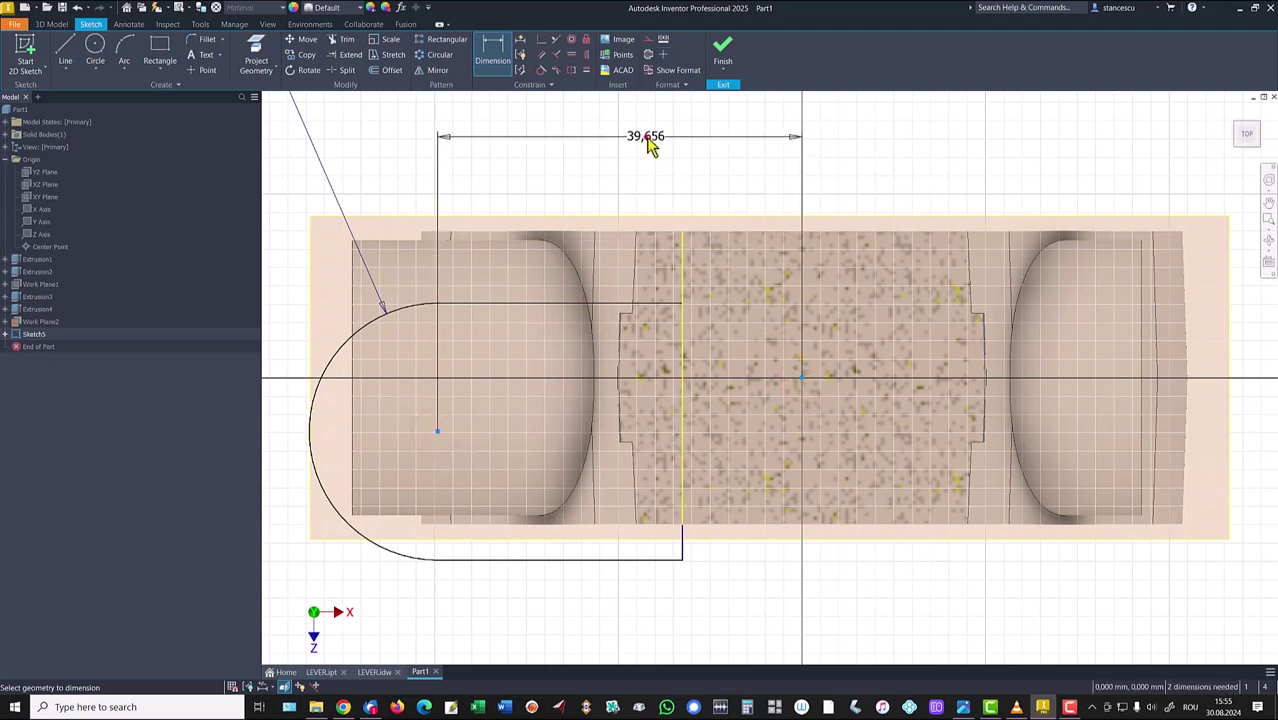
pyautogui.click(647, 143)
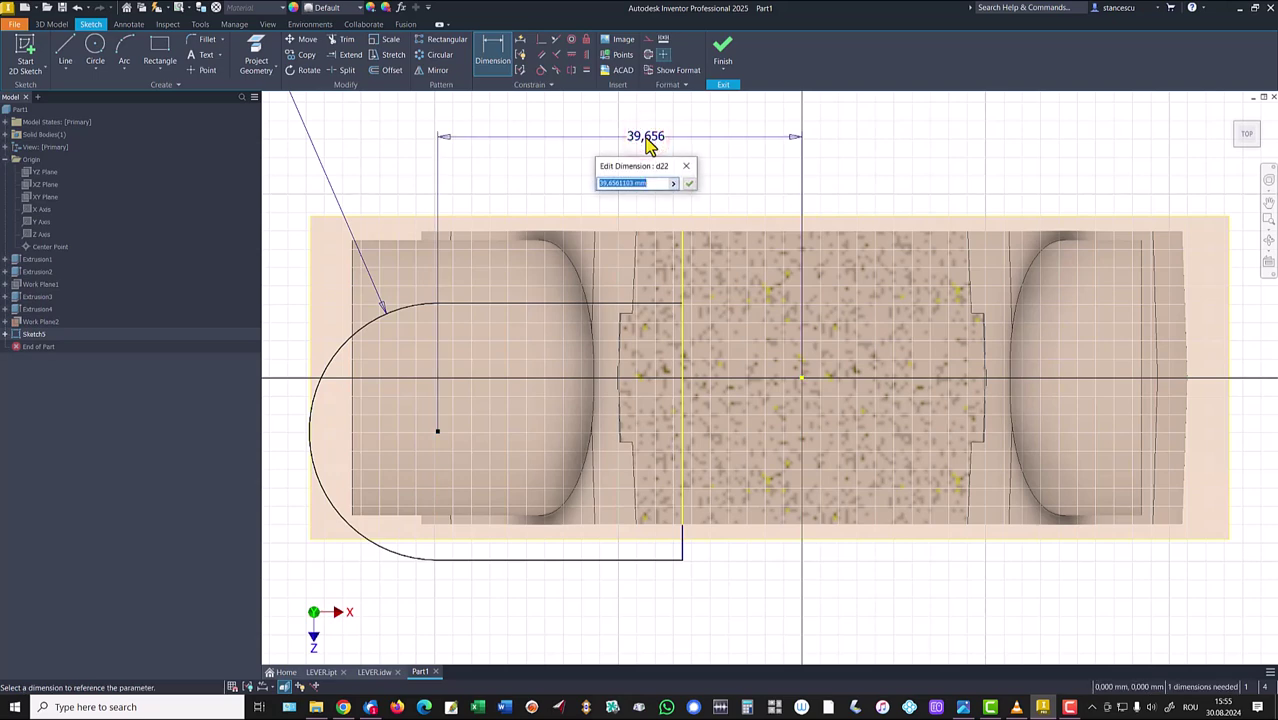
pyautogui.press('Return')
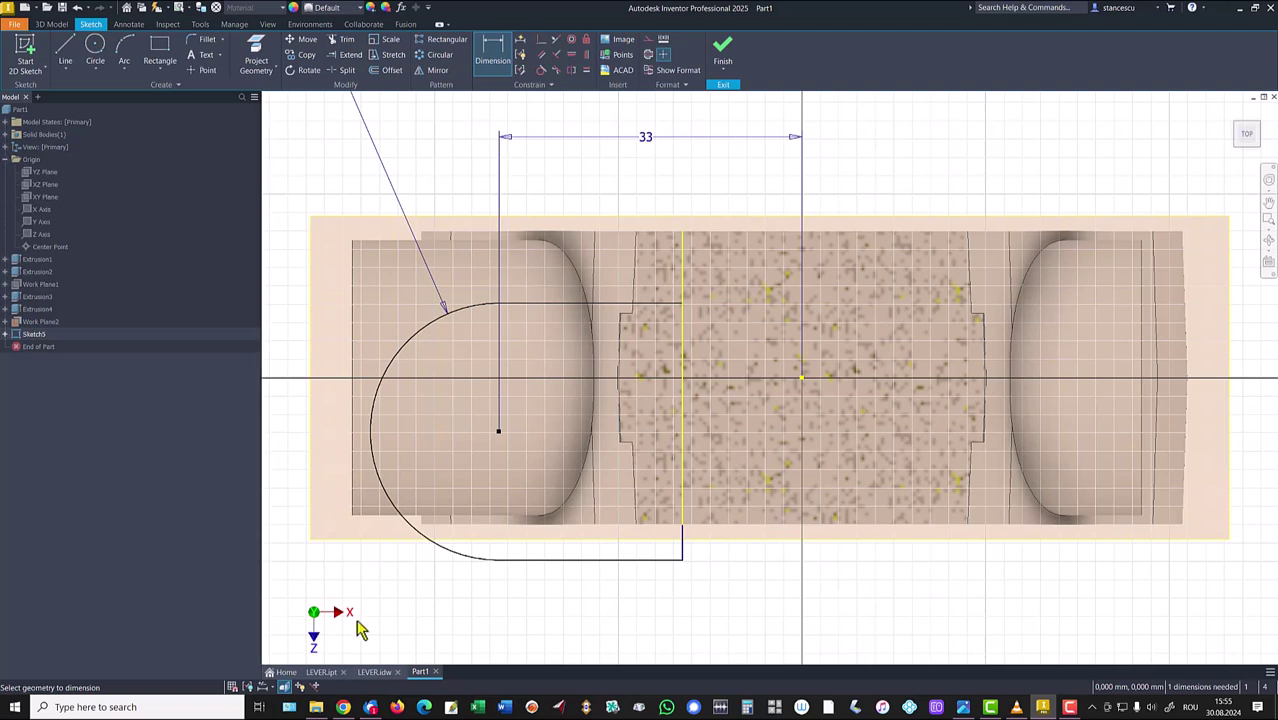
# - Align the arc's centre horizontally with the origin and finish the sketch
pyautogui.click(571, 57)
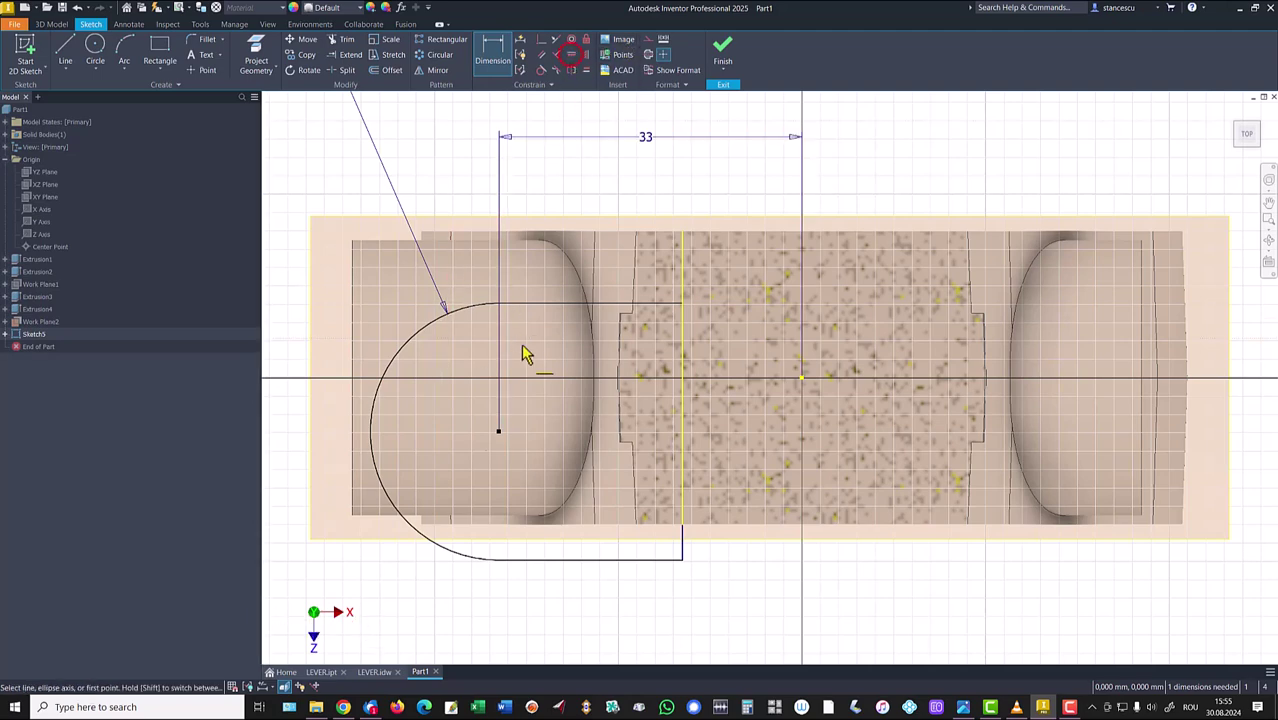
pyautogui.click(499, 434)
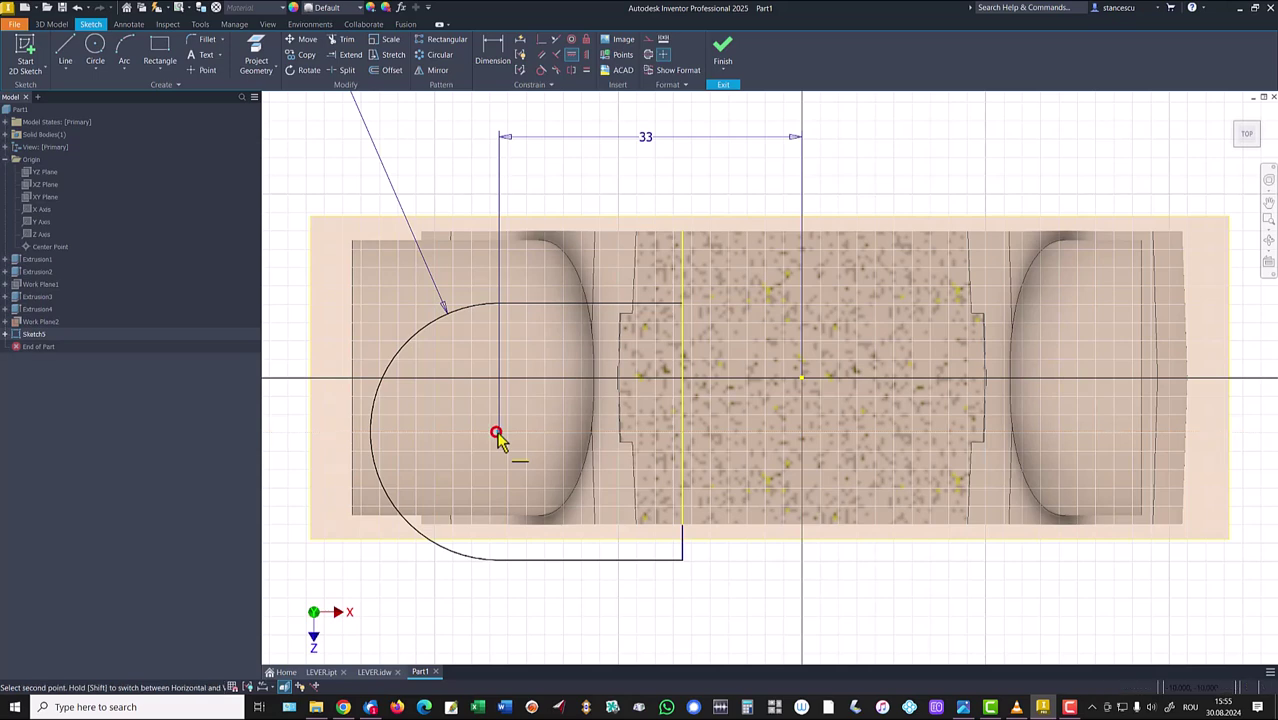
pyautogui.click(803, 380)
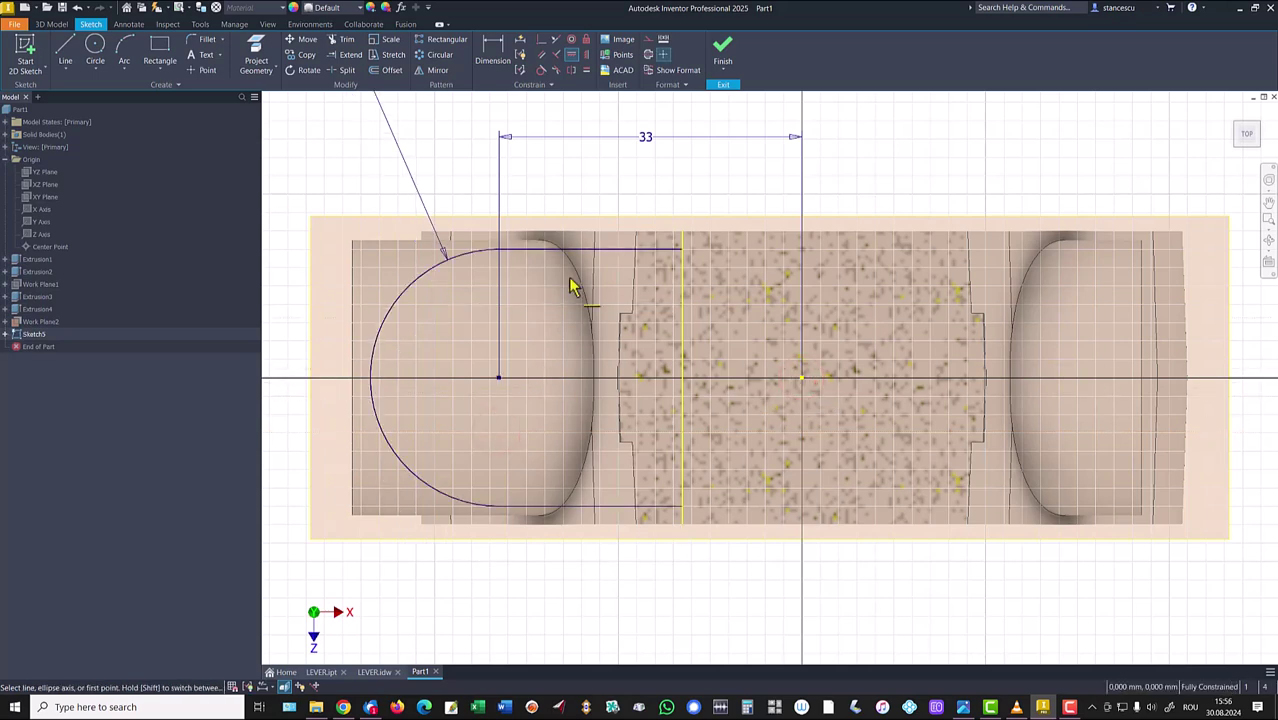
pyautogui.click(722, 52)
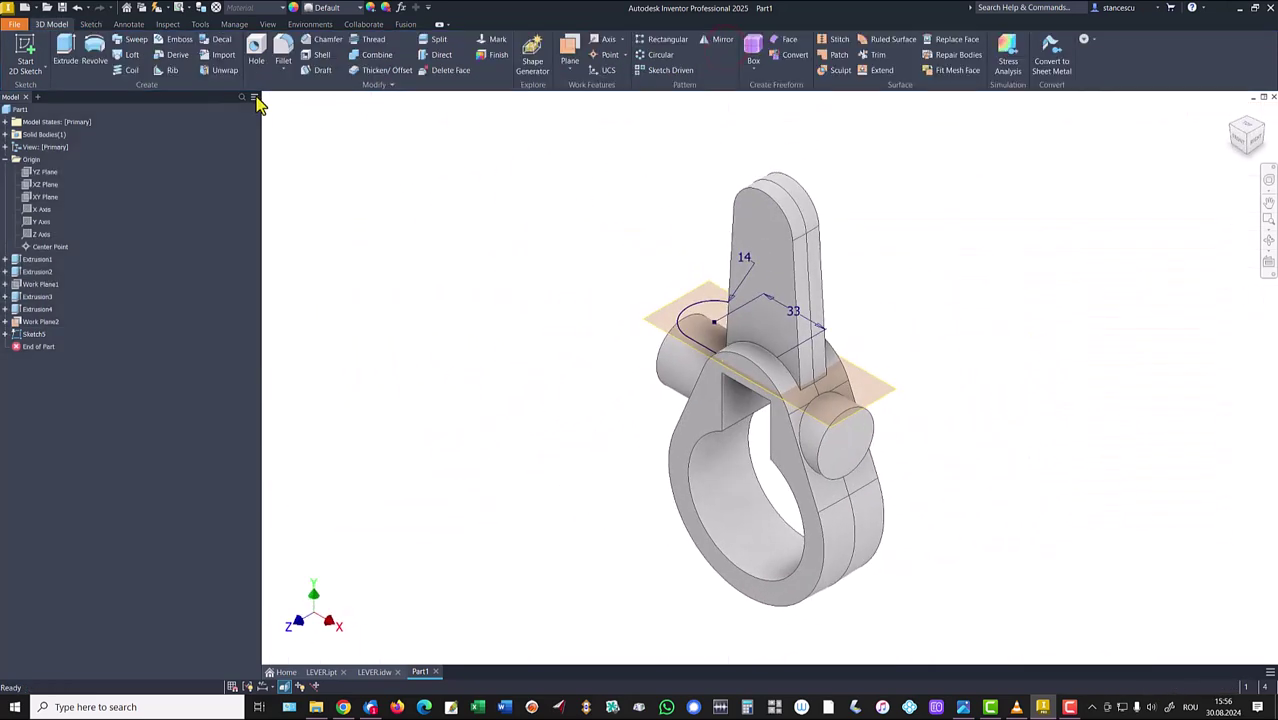
# - Extrude the U-shaped profile as a join down to the cylindrical side boss's outer face, and hide the offset work plane
pyautogui.click(66, 52)
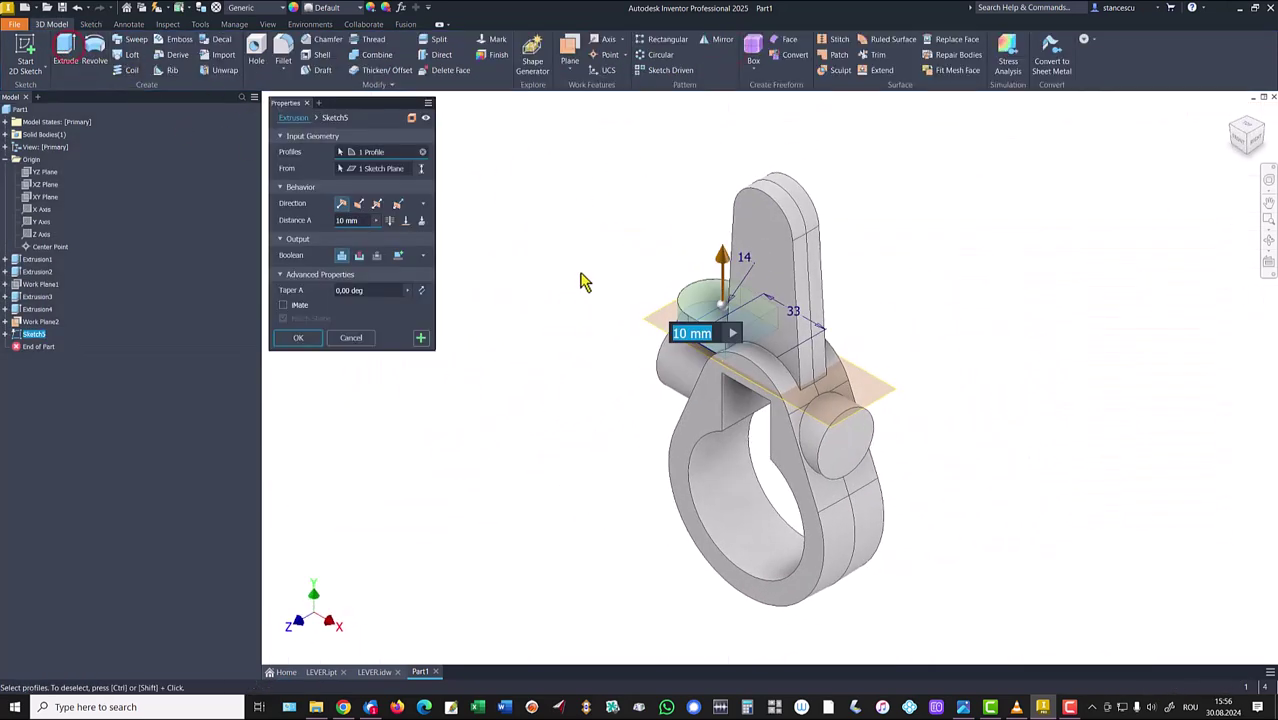
pyautogui.click(405, 220)
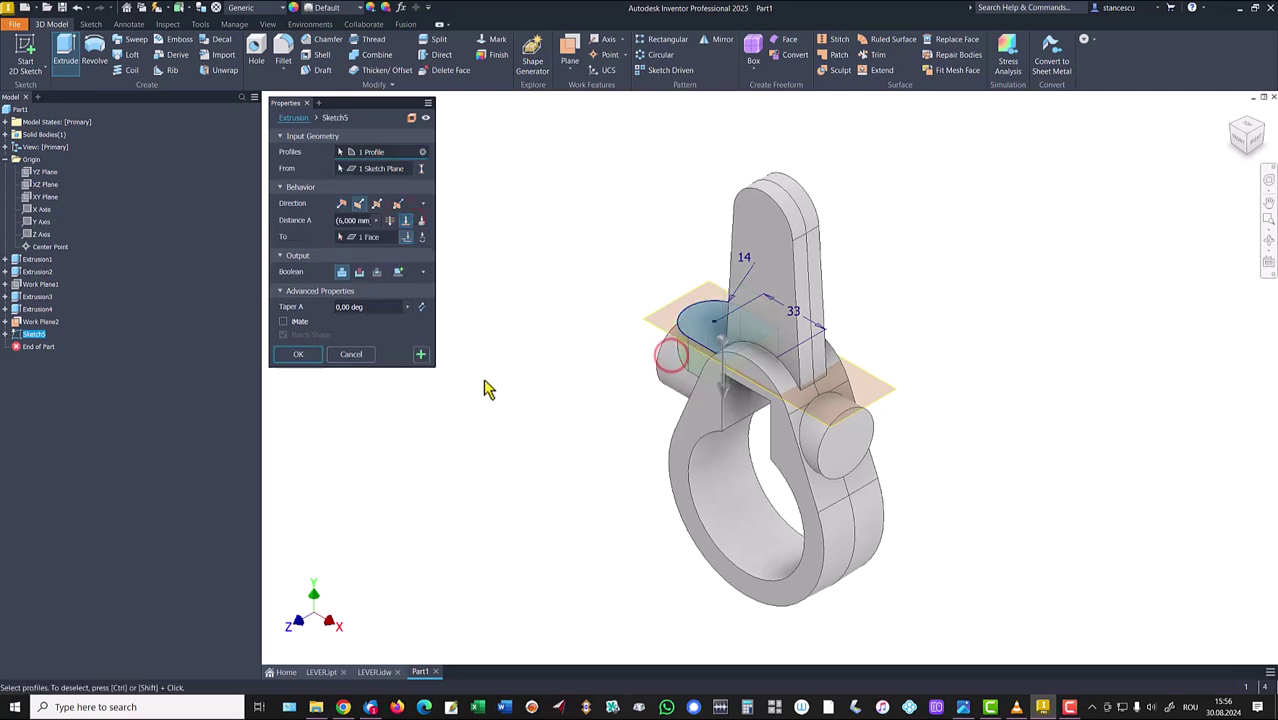
pyautogui.click(289, 356)
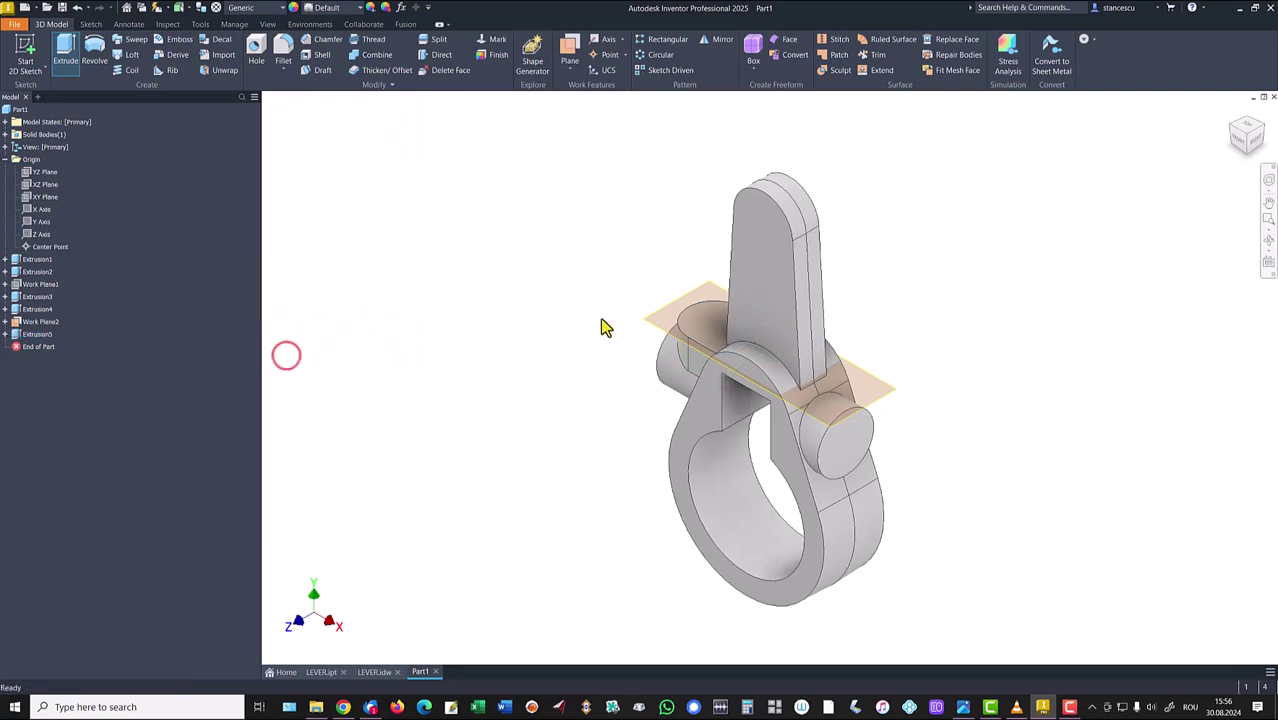
pyautogui.rightClick(672, 320)
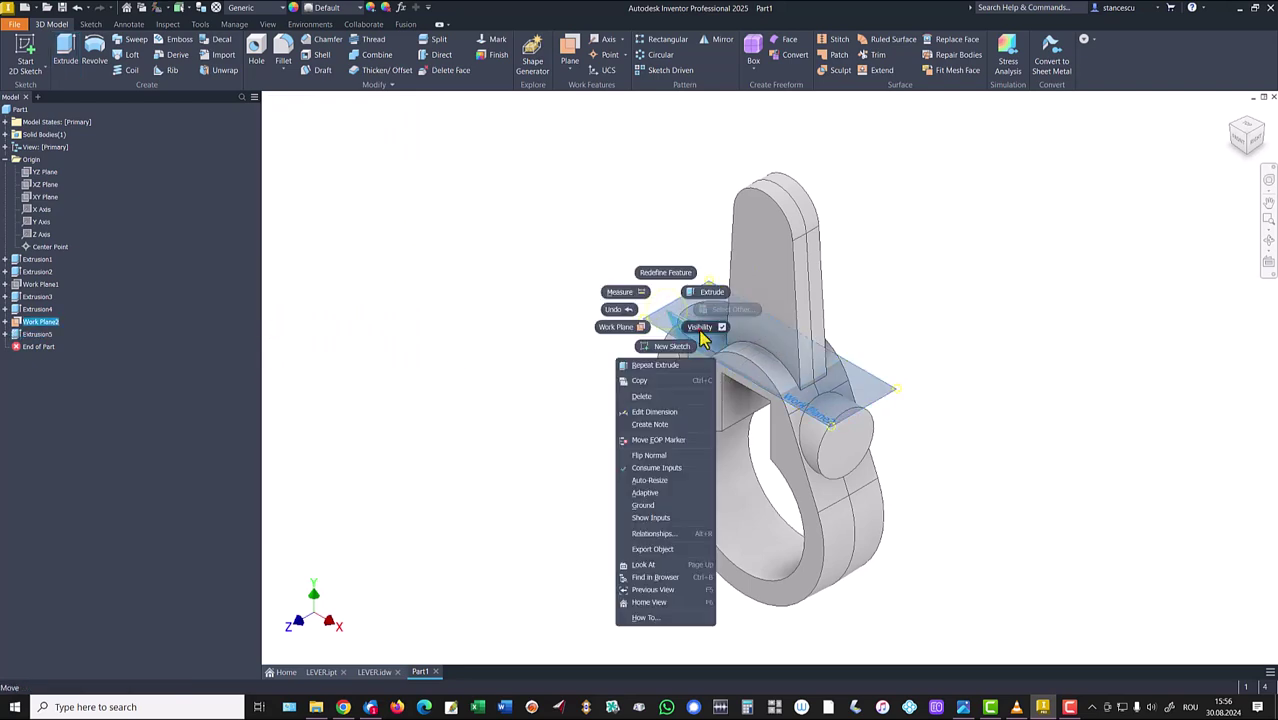
pyautogui.click(616, 328)
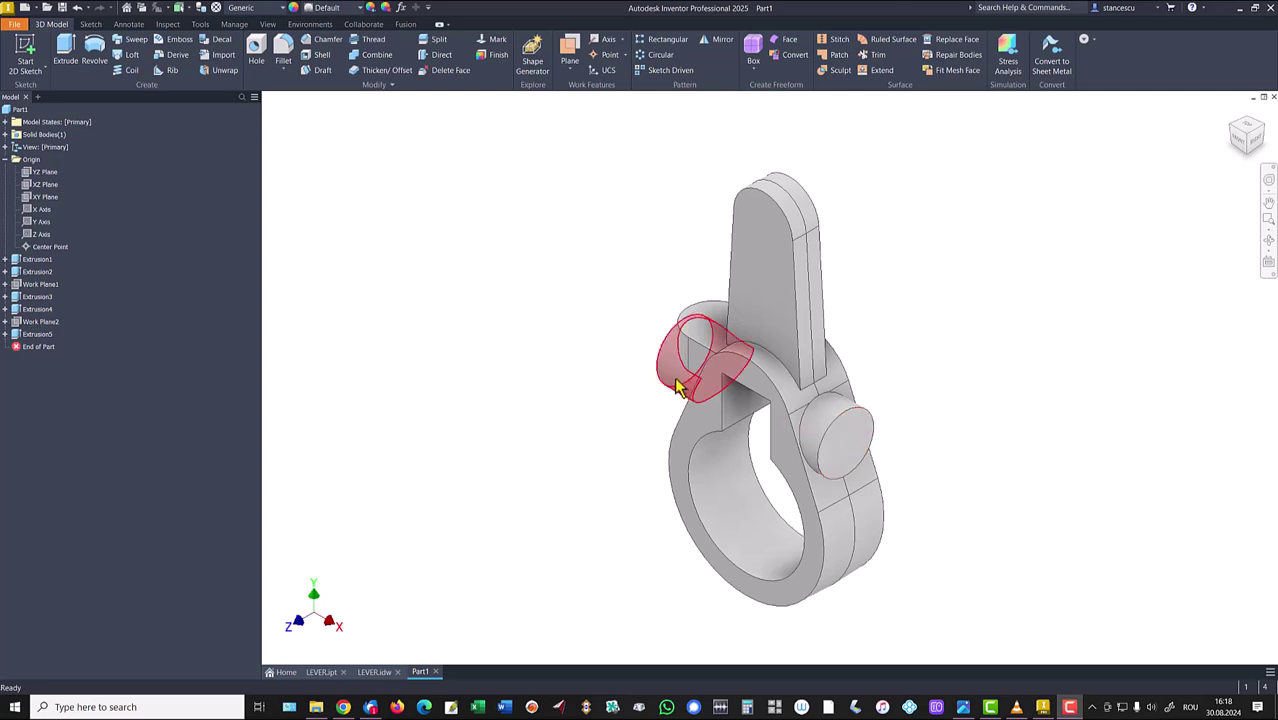
# - Examine the bore dimensions of the side bosses in LEVER.idw, then return to Part1
pyautogui.click(372, 672)
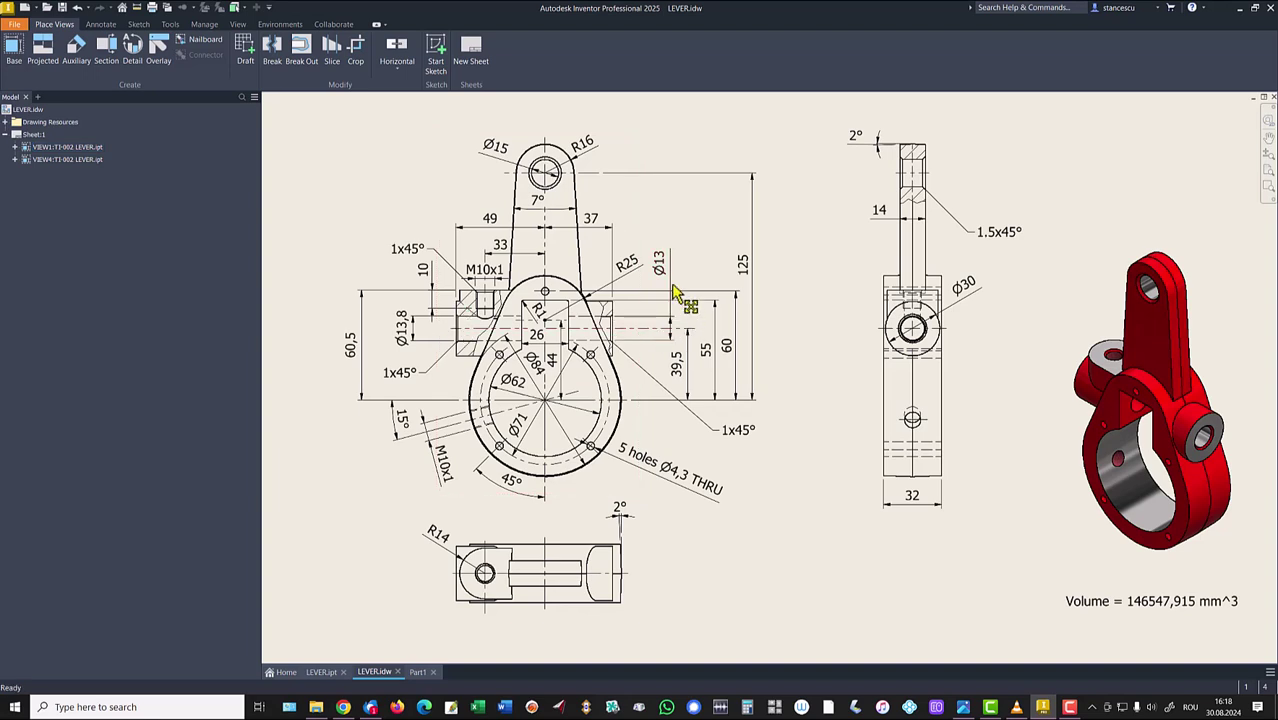
pyautogui.click(494, 352)
pyautogui.click(416, 340)
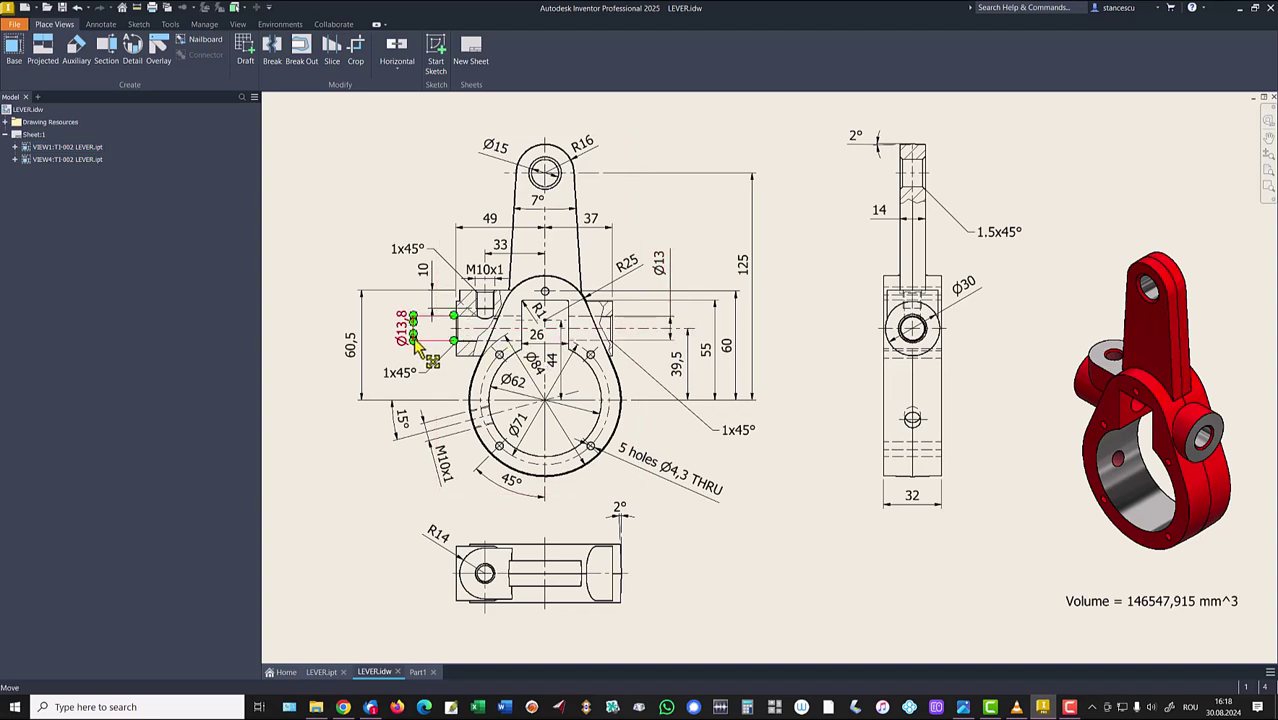
pyautogui.press('Escape')
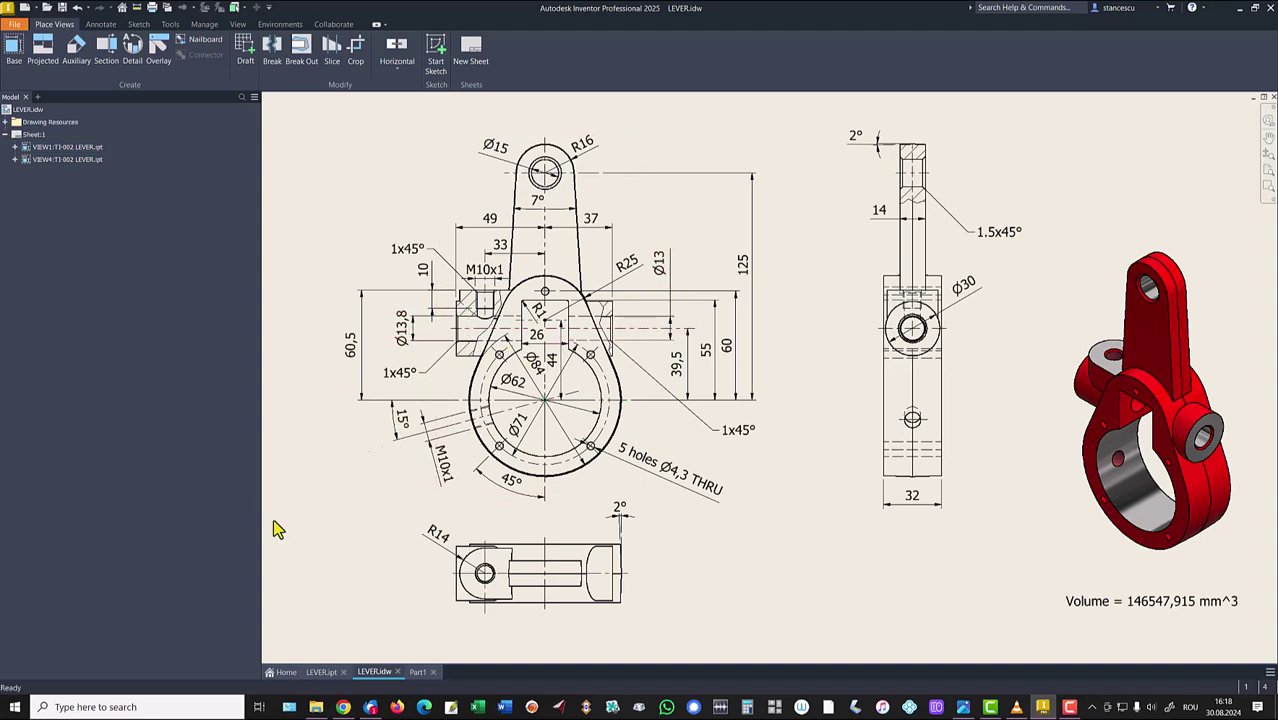
pyautogui.click(417, 672)
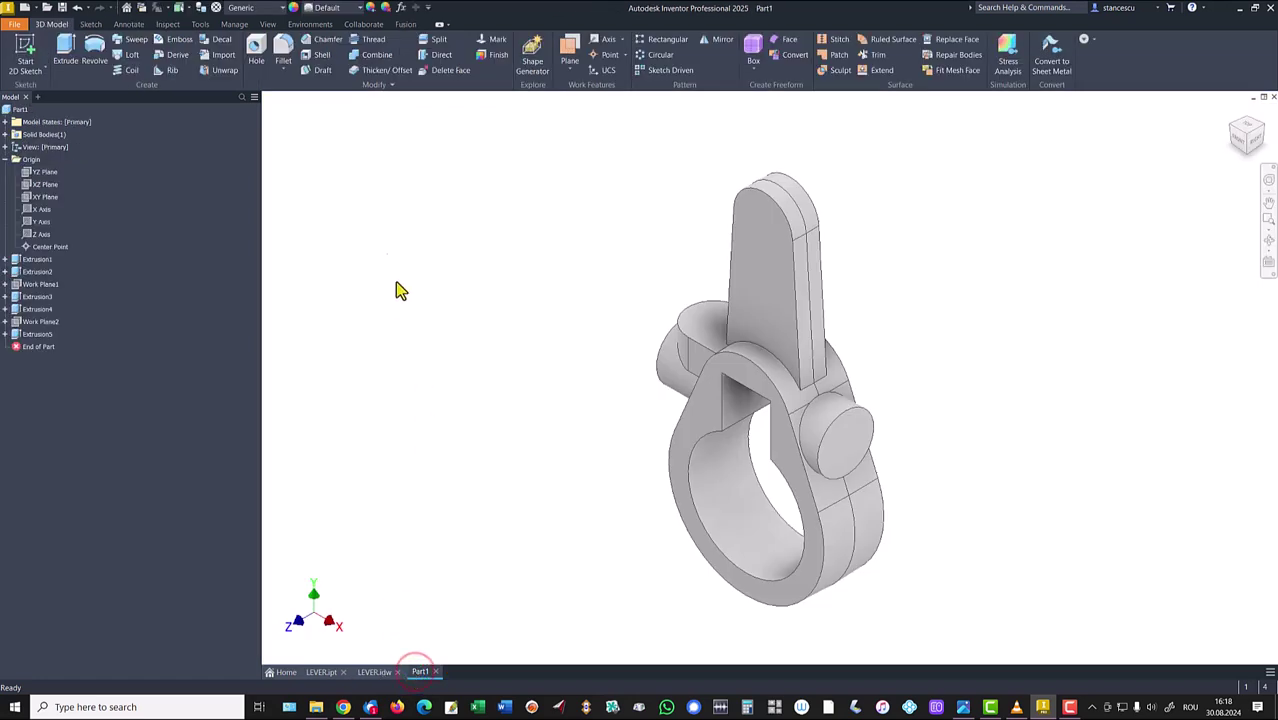
# - Cut a simple through-all hole of 13 mm diameter concentric with the outer face of the plain cylindrical side boss
pyautogui.click(258, 46)
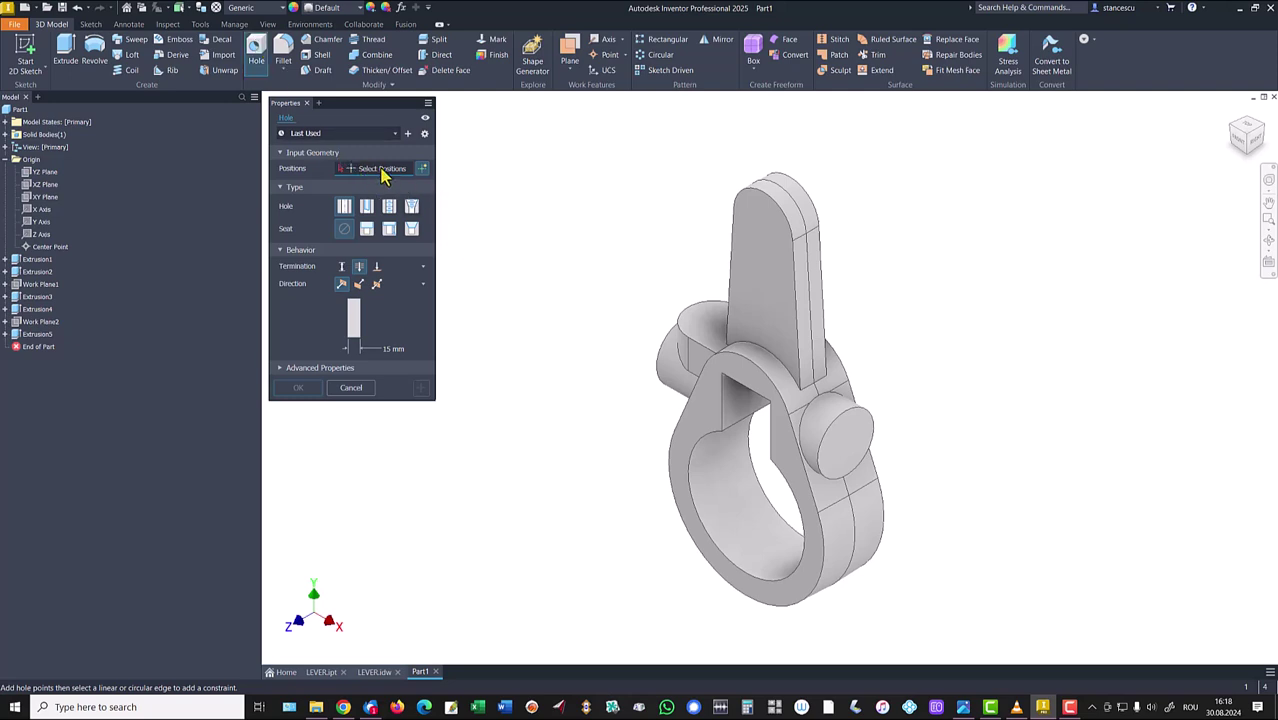
pyautogui.click(853, 445)
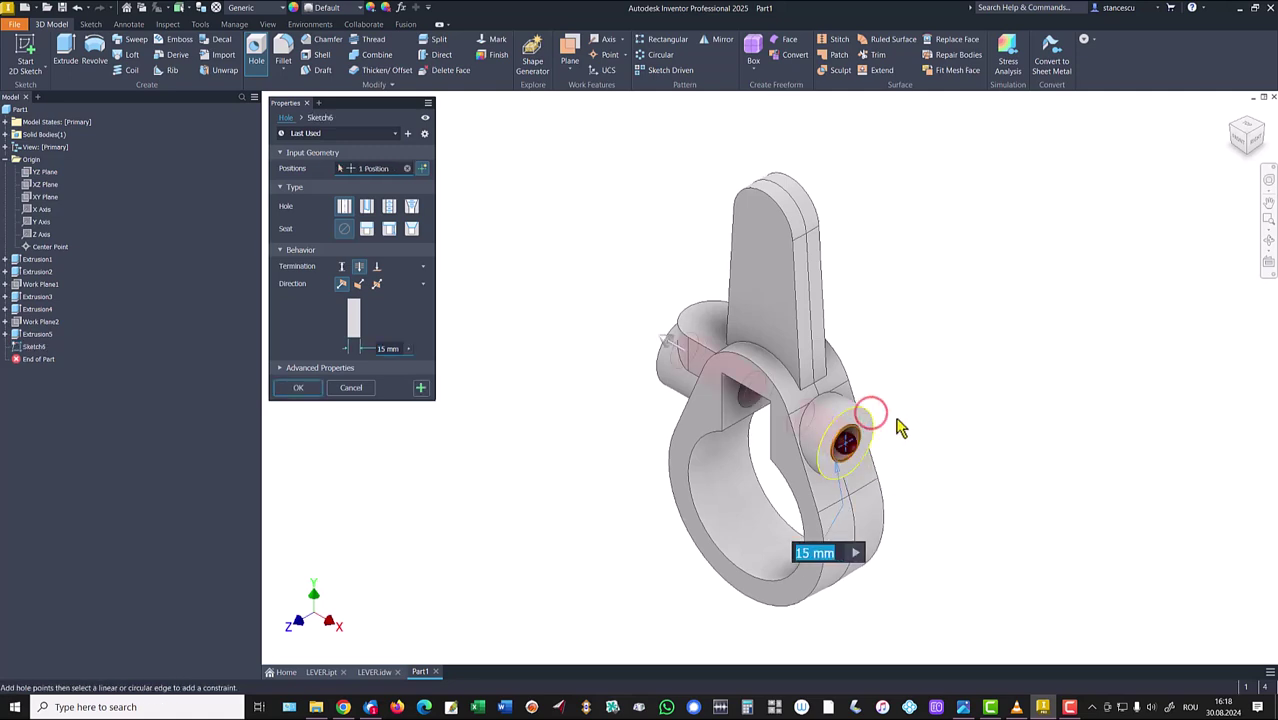
pyautogui.click(396, 352)
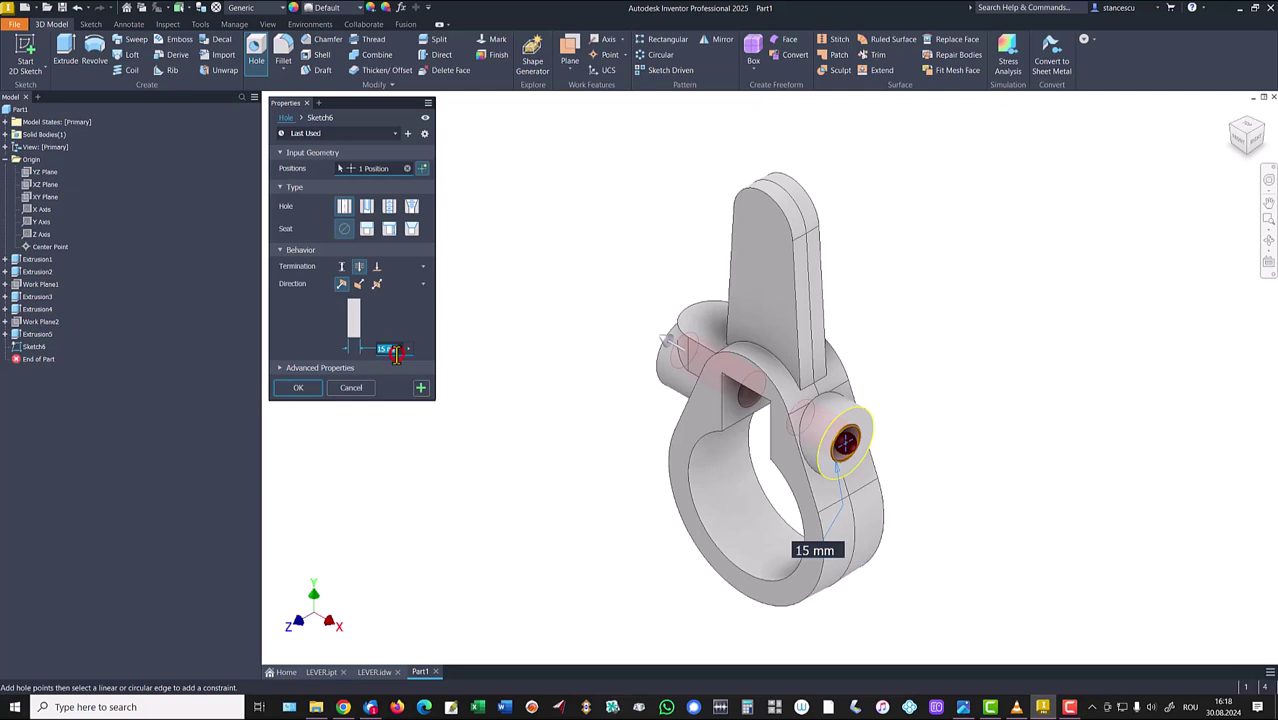
pyautogui.write('13')
pyautogui.click(298, 389)
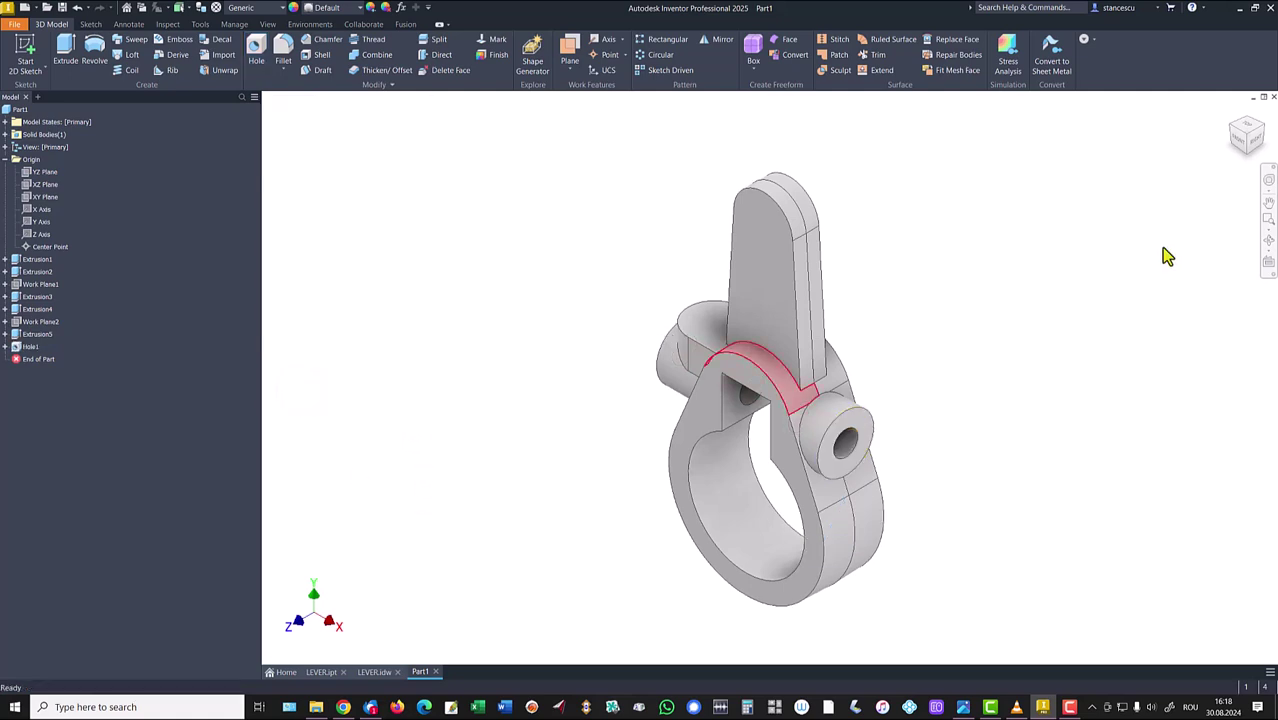
# - Place a simple hole concentric with the opposite side boss's outer face and set its diameter to 13,8 mm
pyautogui.click(1225, 133)
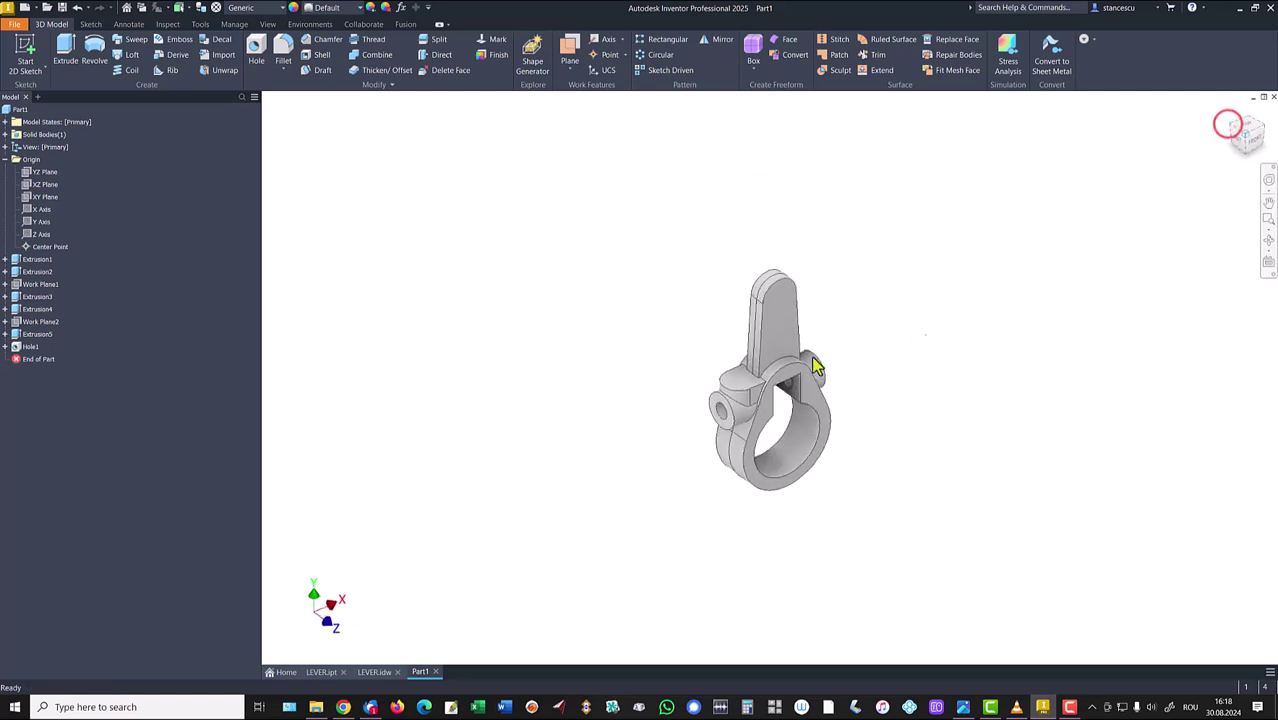
pyautogui.press('Home')
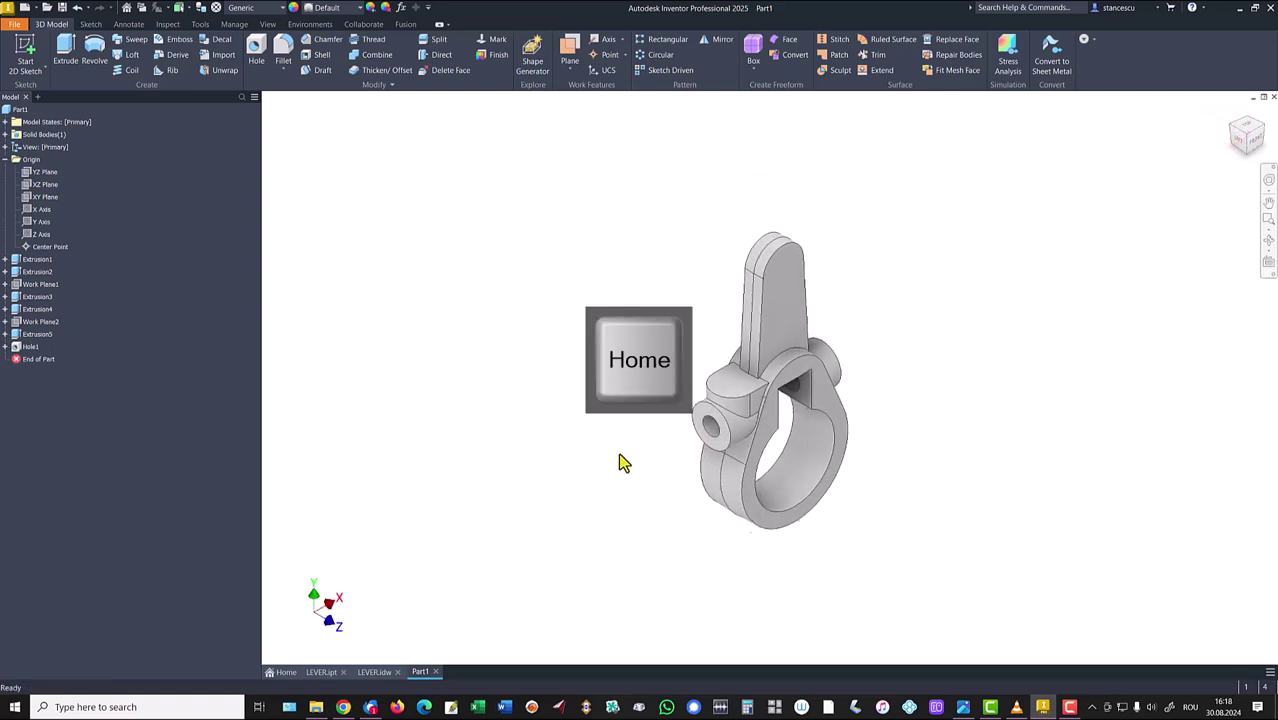
pyautogui.click(256, 50)
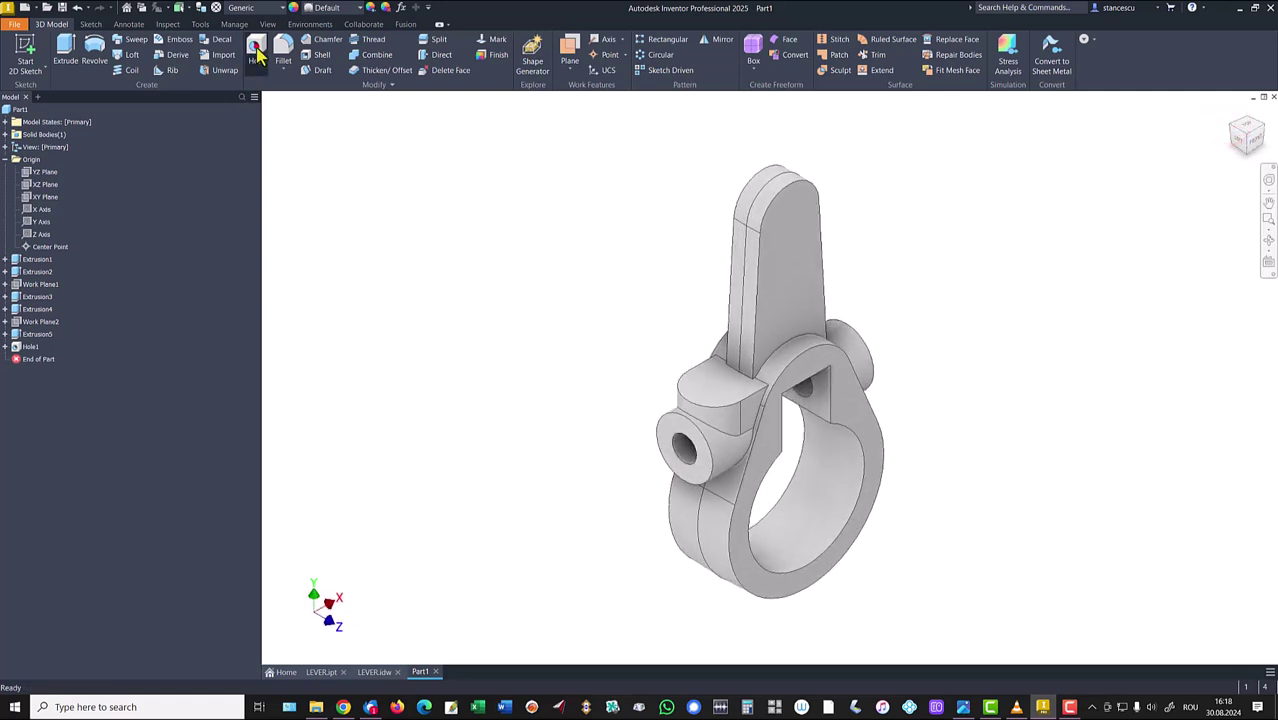
pyautogui.click(666, 430)
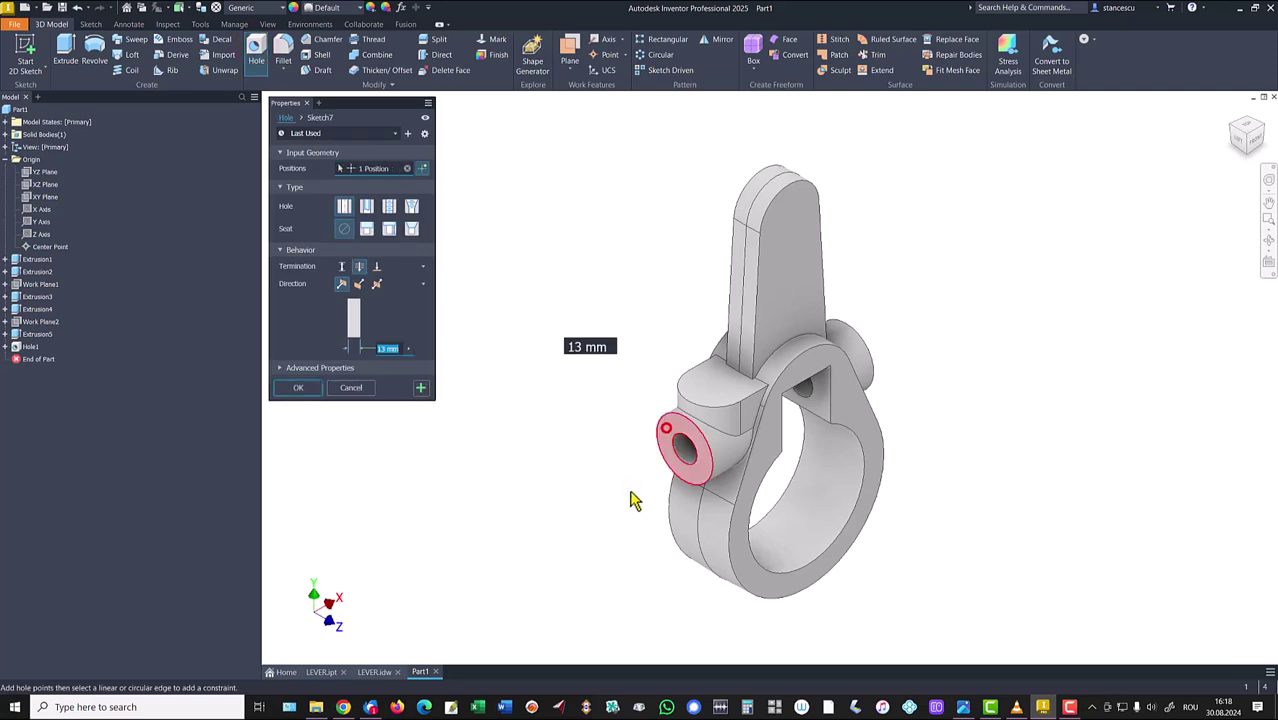
pyautogui.click(686, 489)
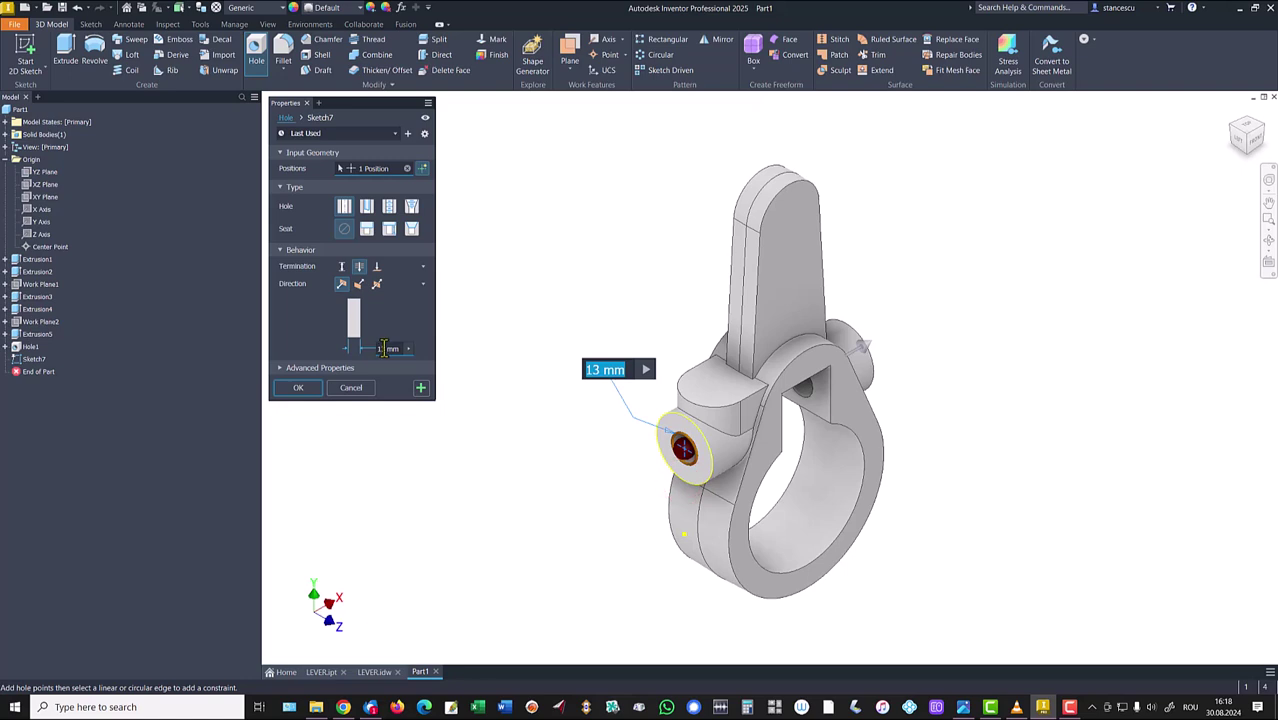
pyautogui.write('16')
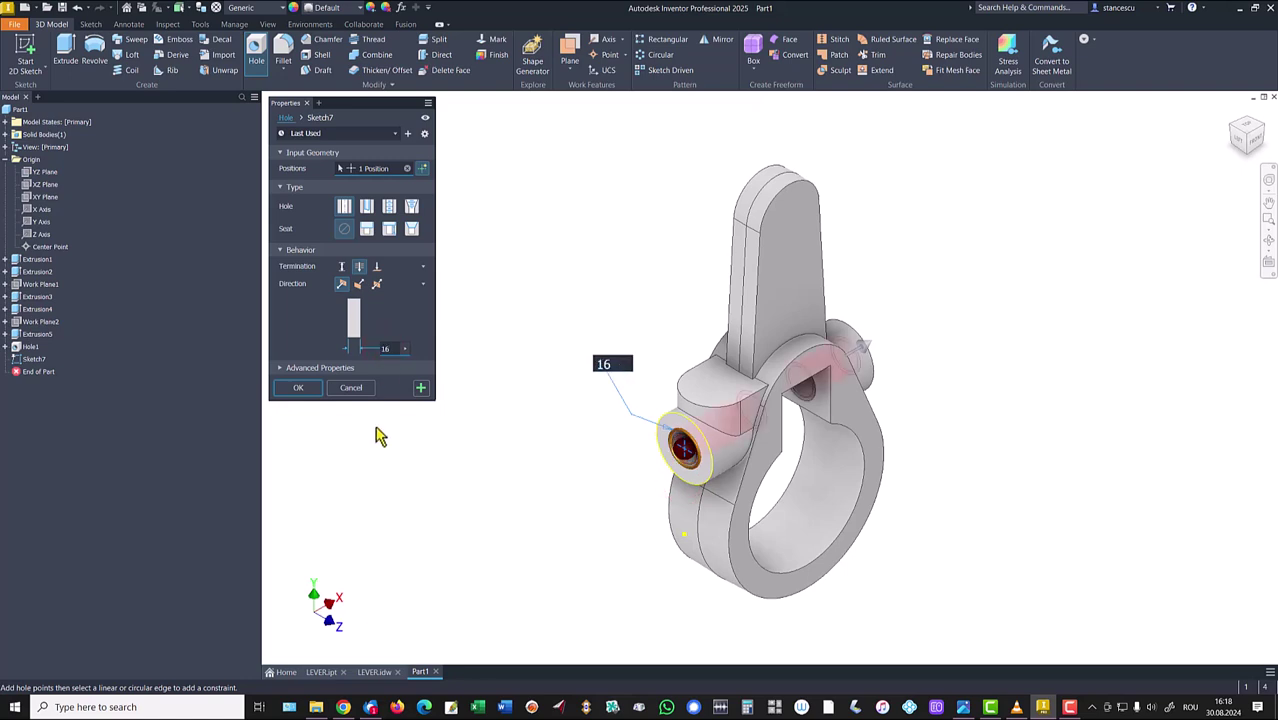
pyautogui.press('BackSpace')
pyautogui.write('3,8')
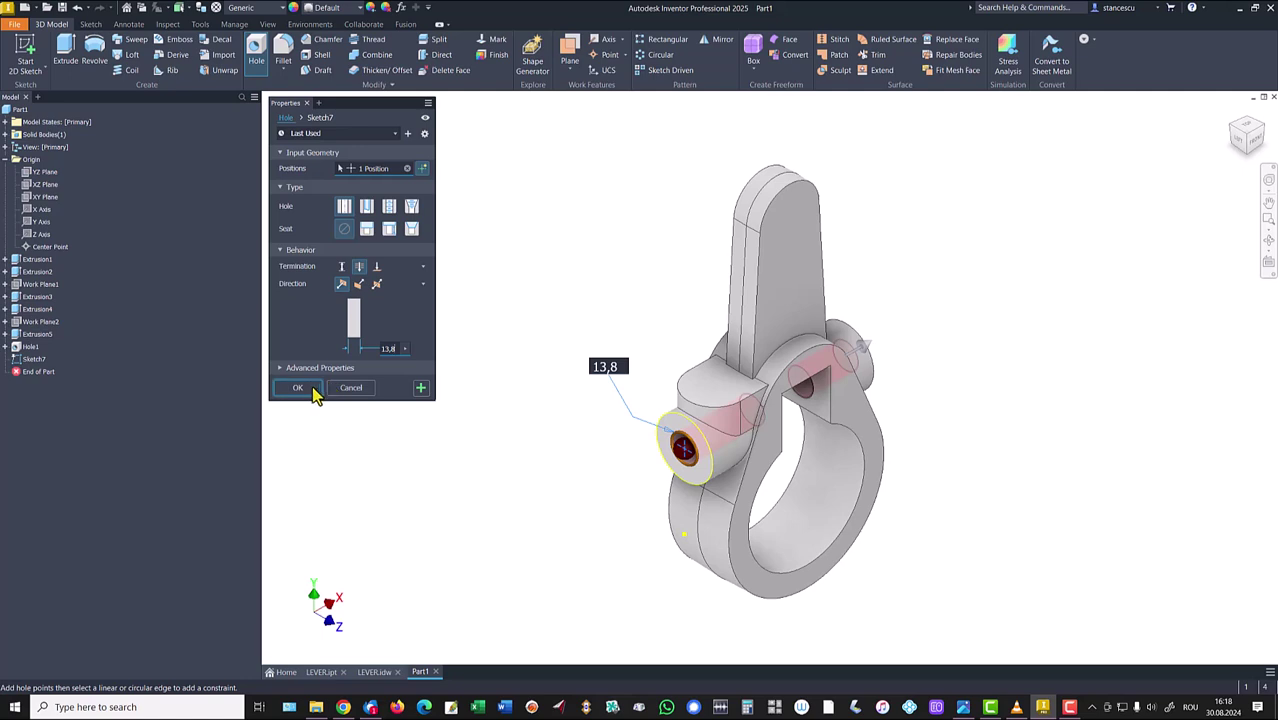
# - End the 13,8 mm hole at the far side wall of the rectangular notch and create it
pyautogui.click(376, 267)
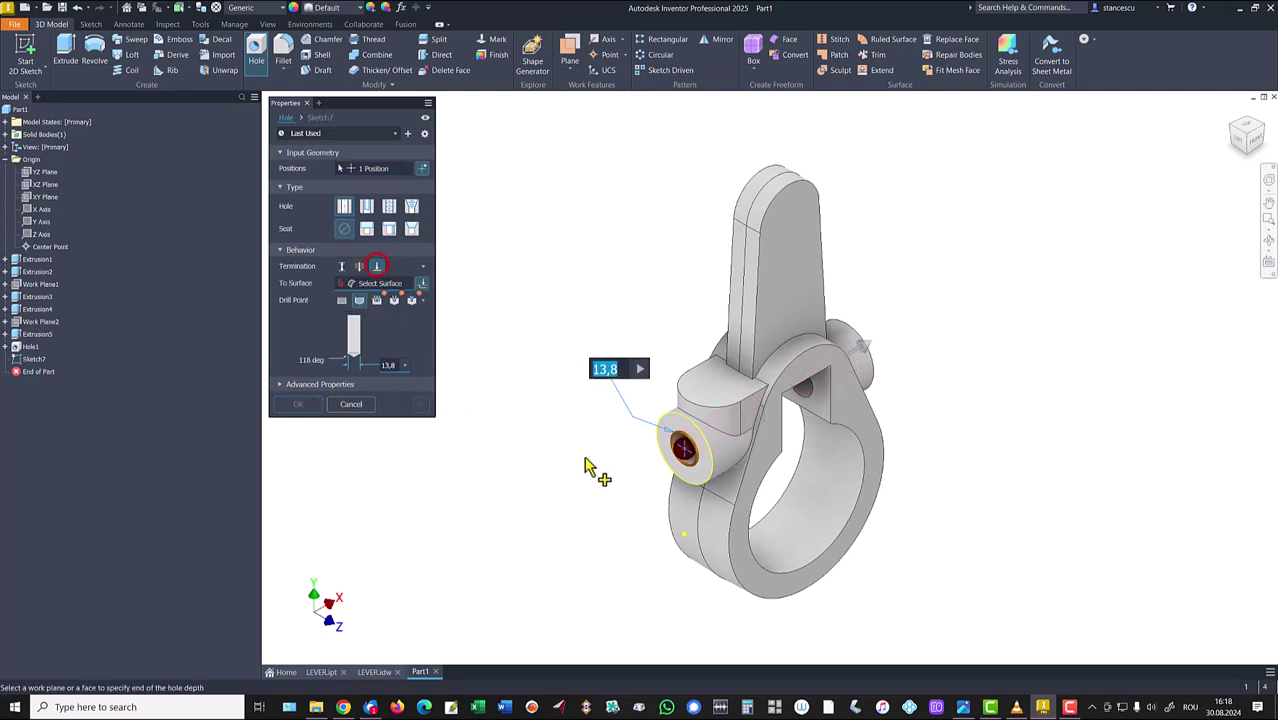
pyautogui.click(828, 418)
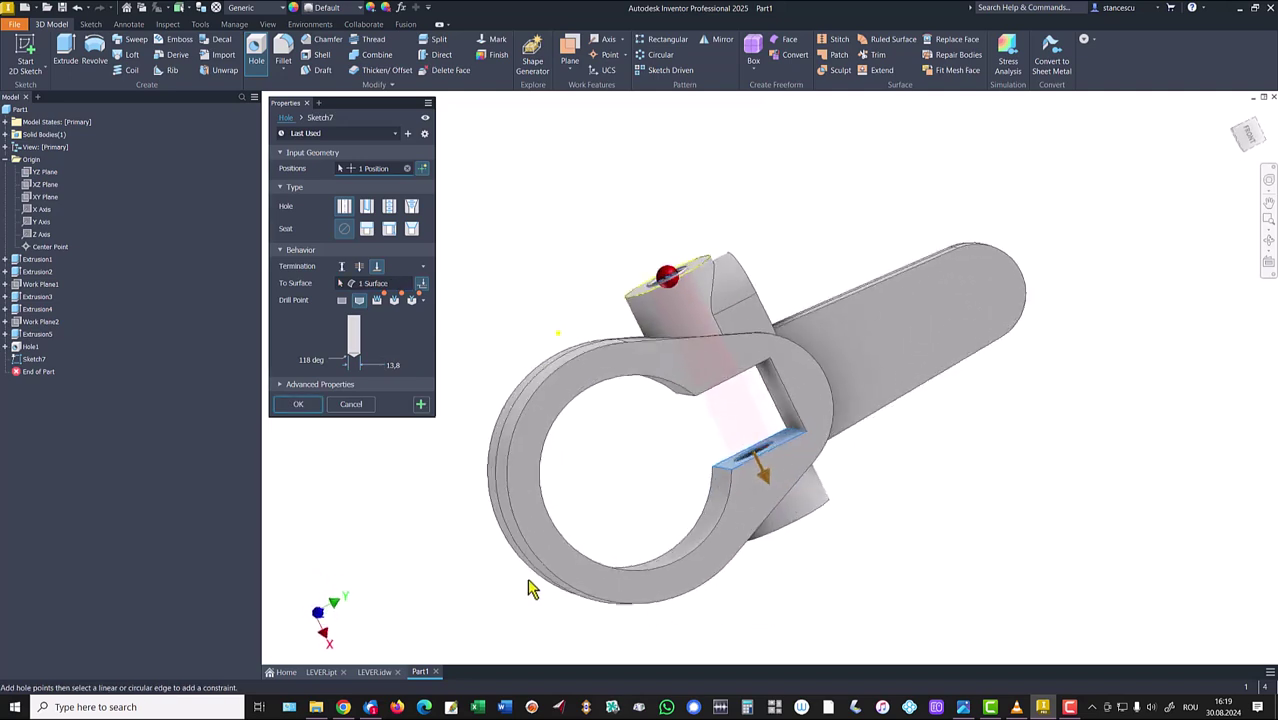
pyautogui.click(310, 405)
pyautogui.press('F6')
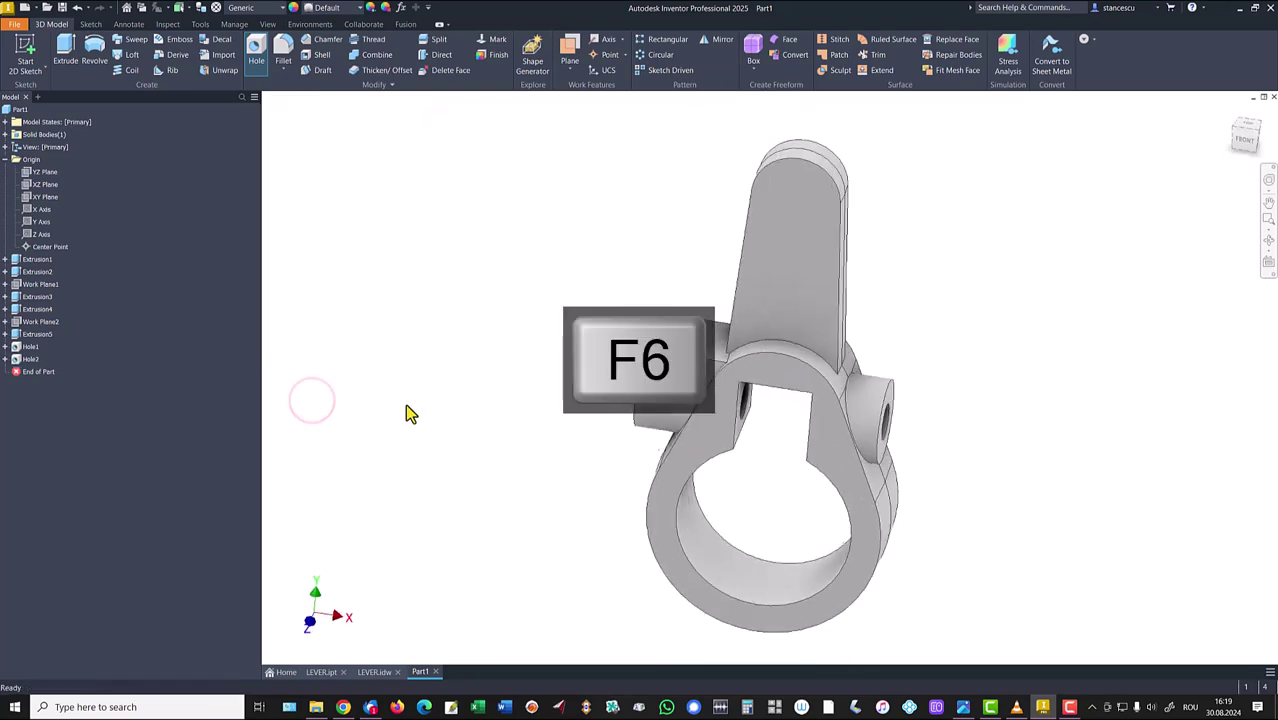
# - Check the threaded hole callout in LEVER.idw, then configure a tapped hole in Part1 with ISO Metric profile, size 10, designation M10x1
pyautogui.click(374, 672)
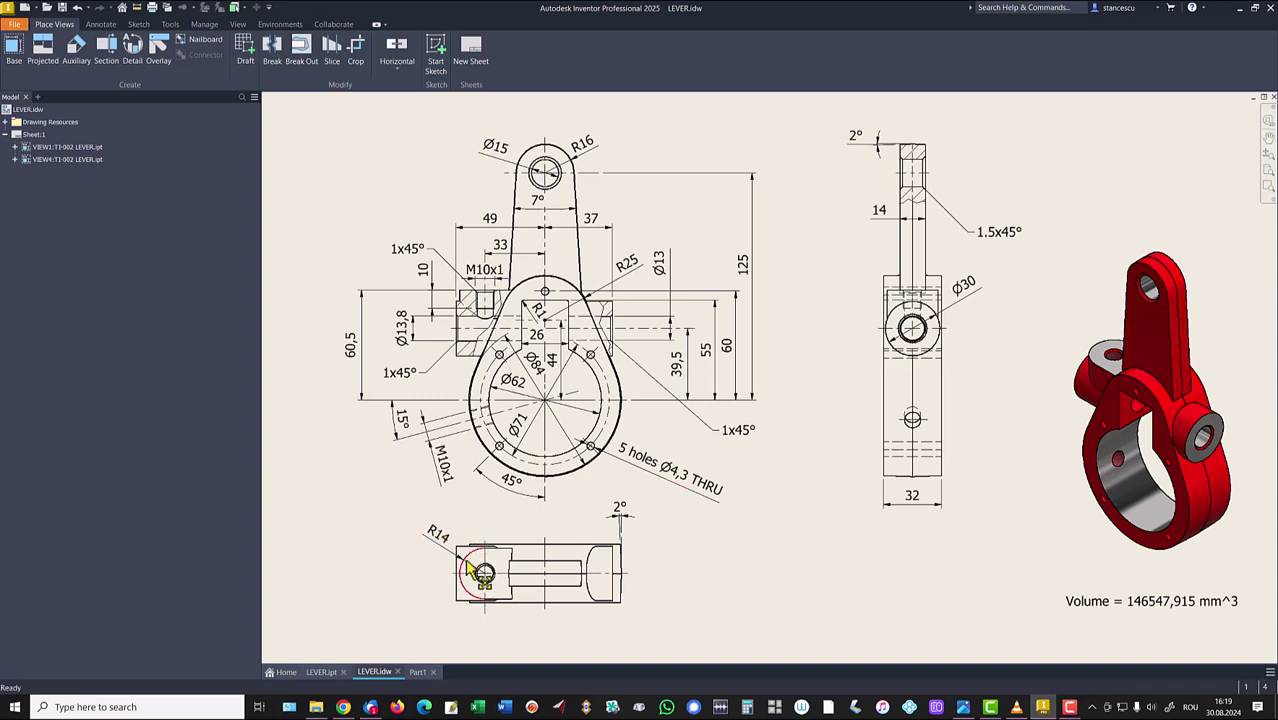
pyautogui.click(418, 673)
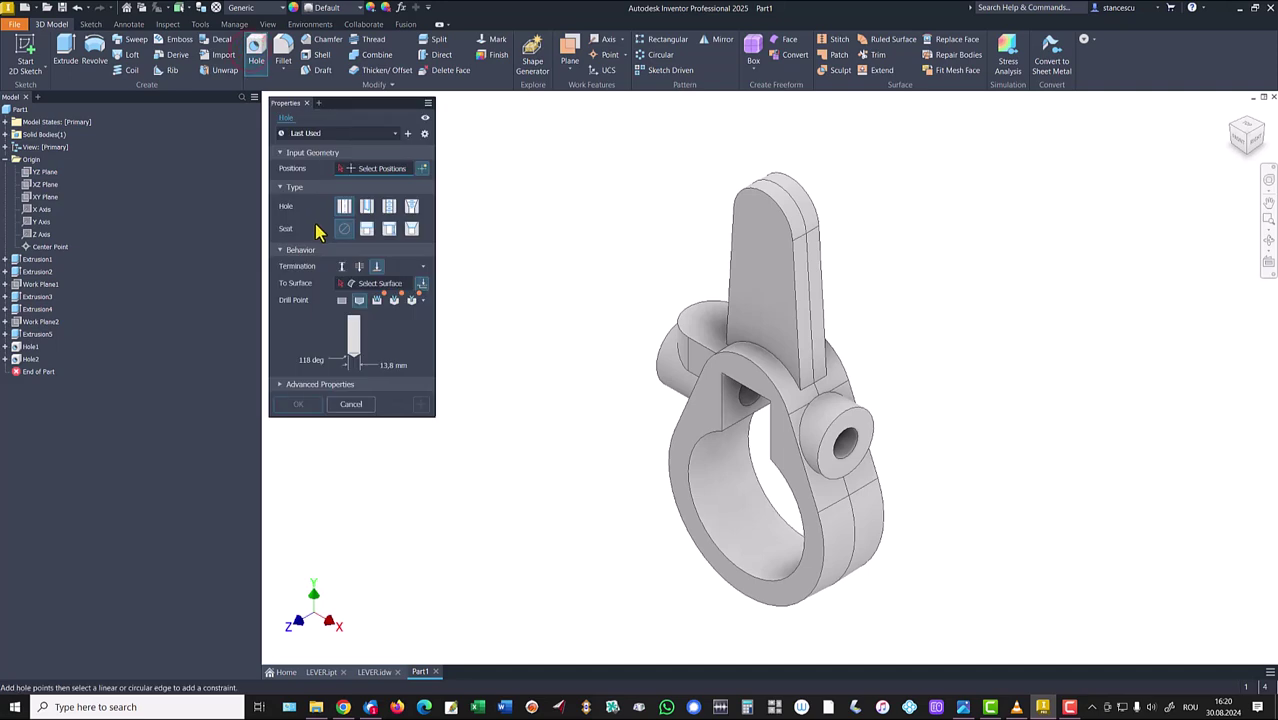
pyautogui.click(390, 206)
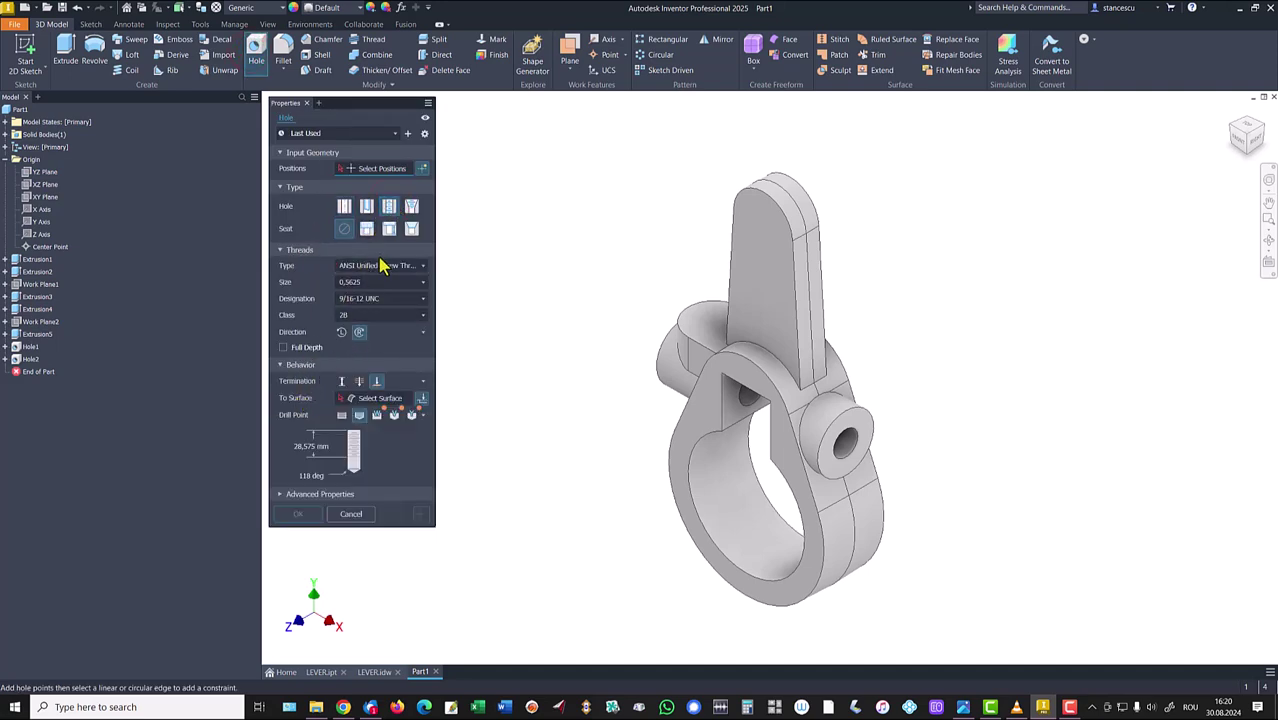
pyautogui.click(381, 268)
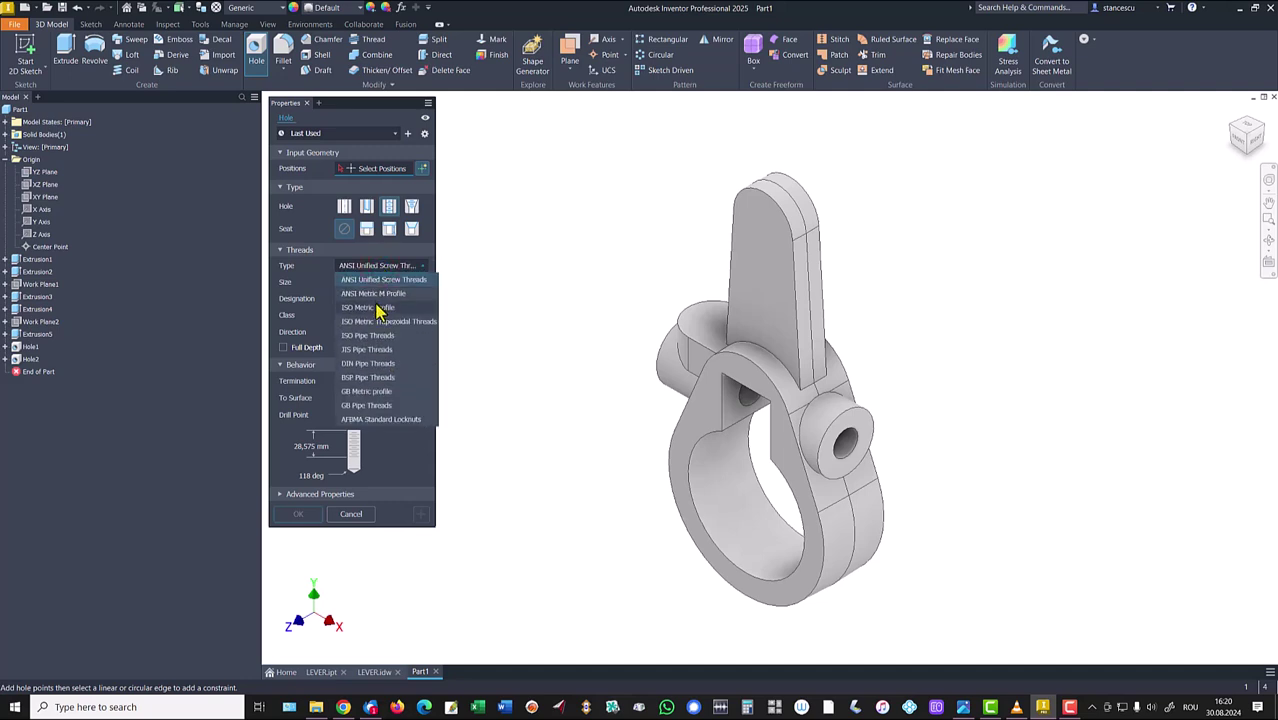
pyautogui.click(376, 306)
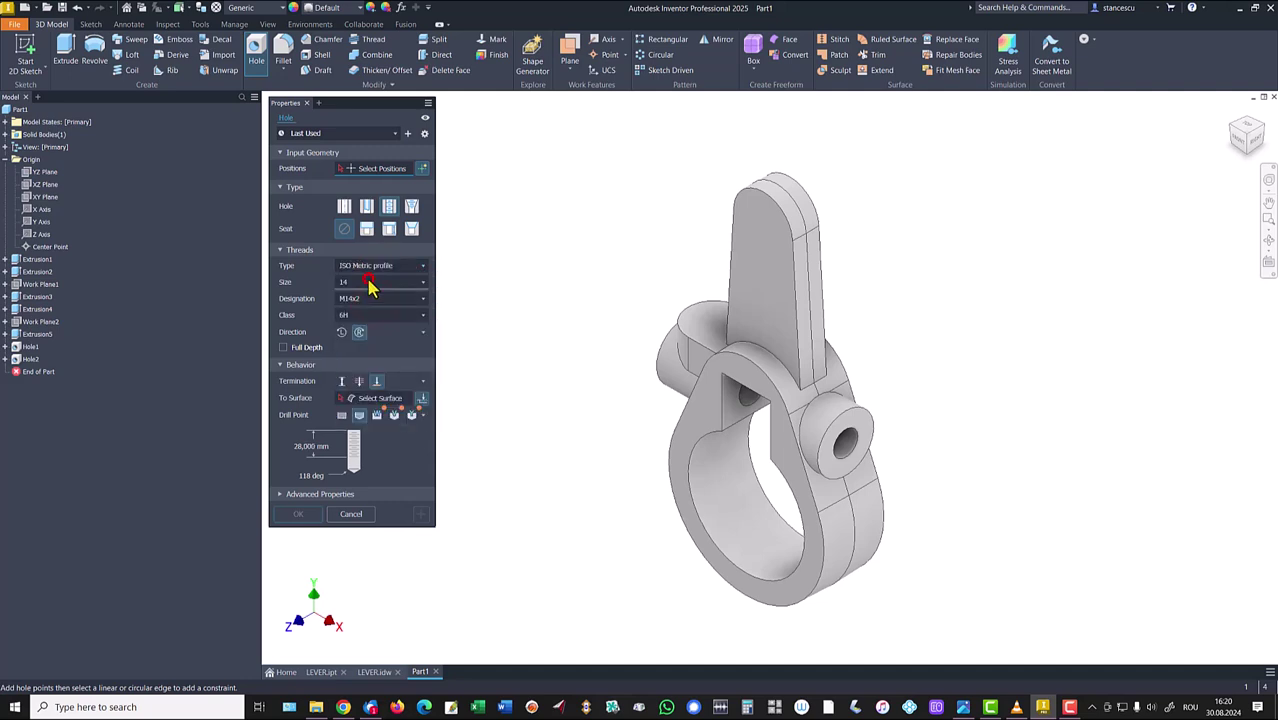
pyautogui.click(370, 283)
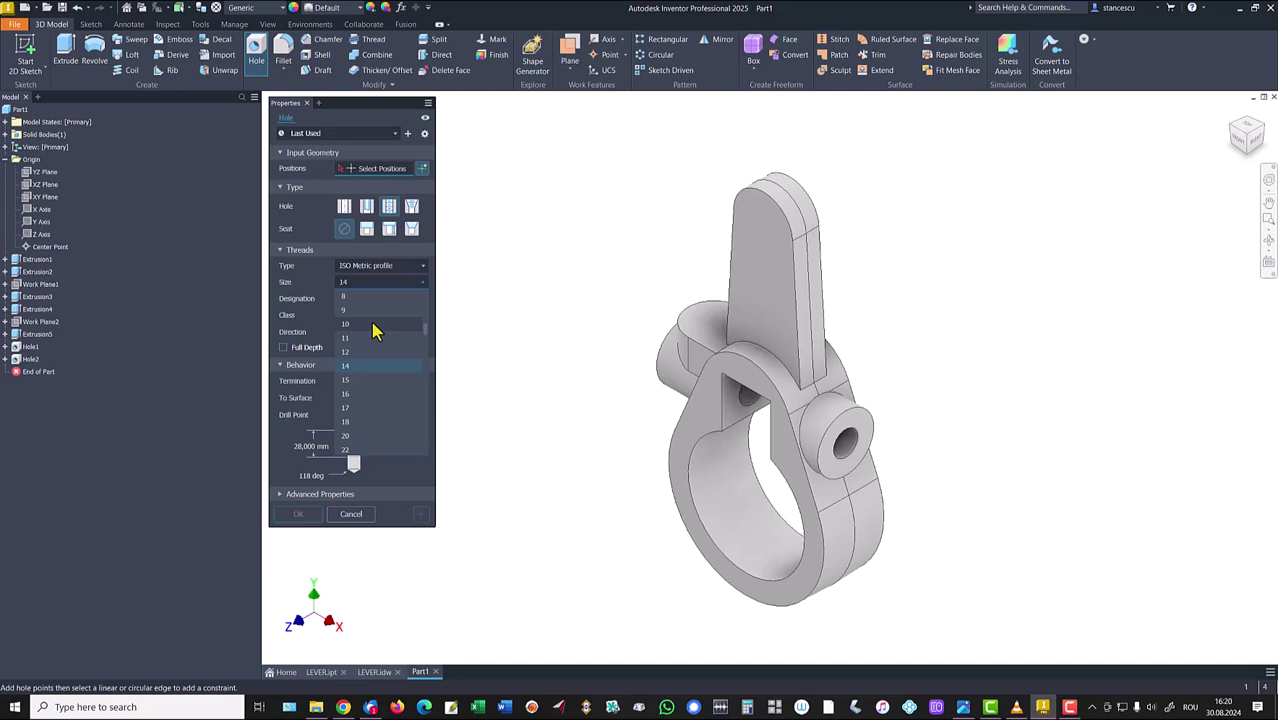
pyautogui.click(373, 326)
pyautogui.click(388, 300)
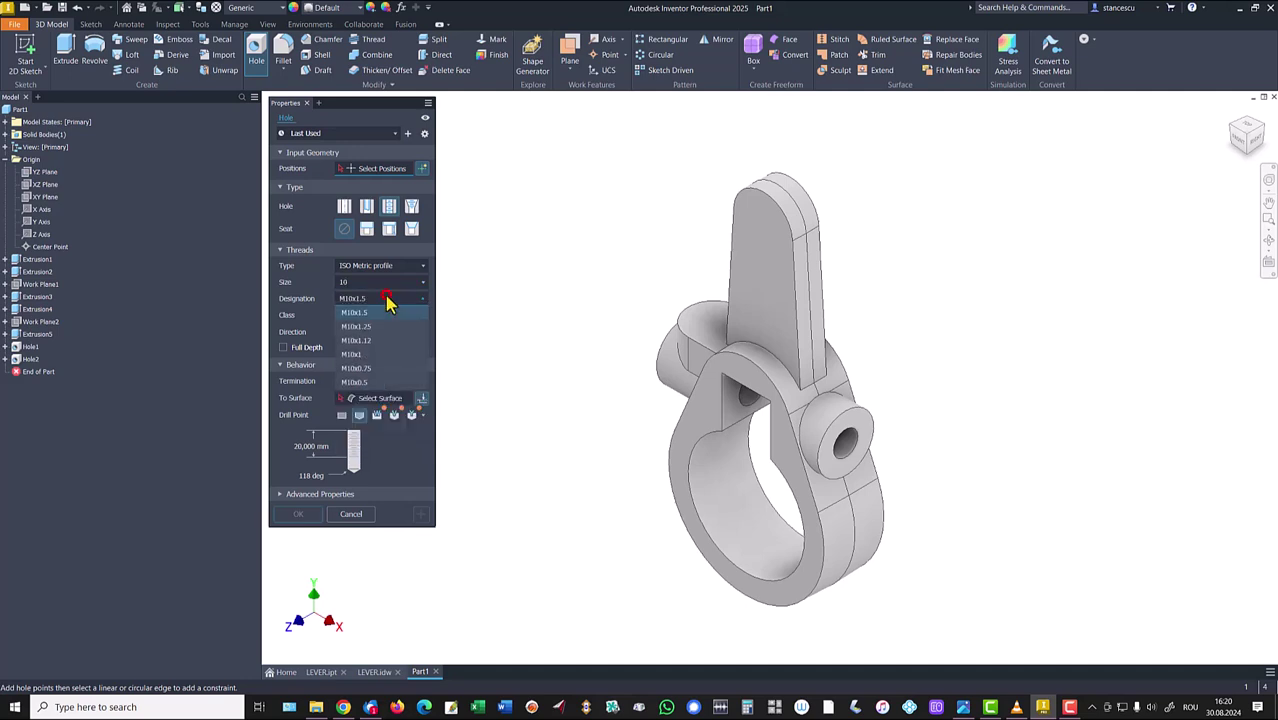
pyautogui.click(371, 360)
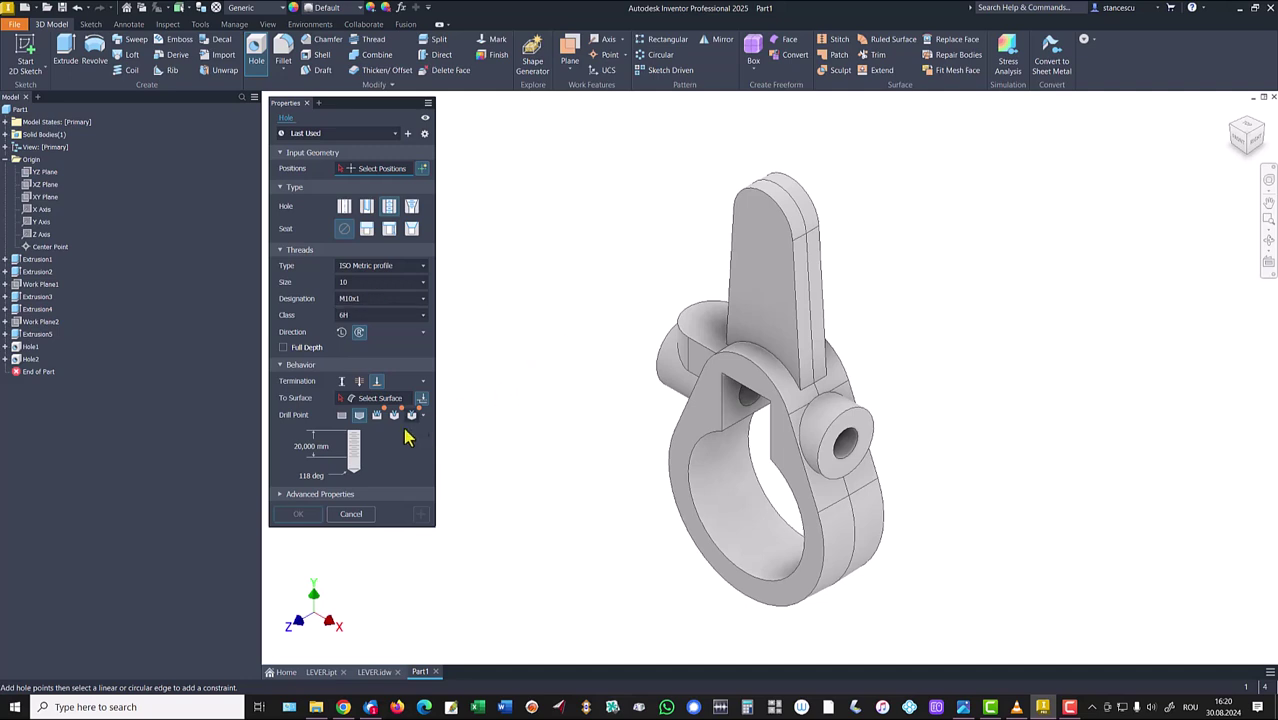
# - Check the thread depth in LEVER.idw, then place the tapped hole concentric with the upright boss's rounded edge and set its thread depth to 10 mm
pyautogui.click(374, 672)
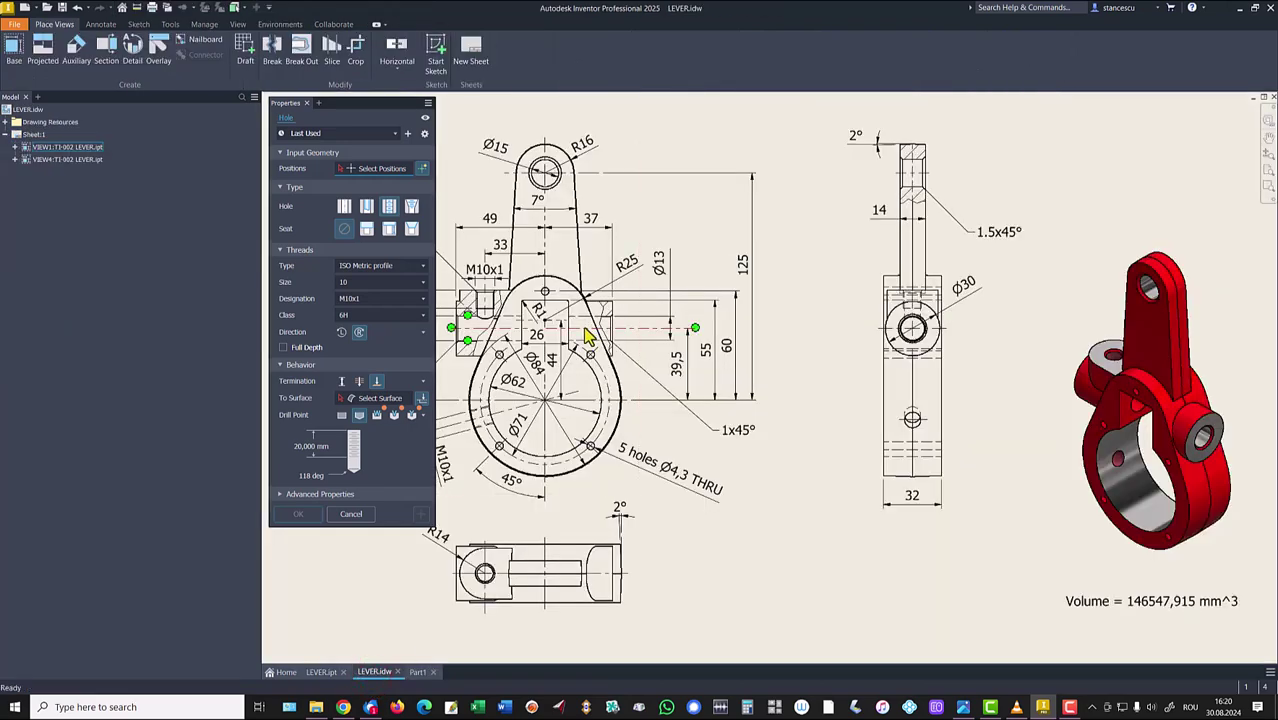
pyautogui.moveTo(484, 316); pyautogui.dragTo(622, 316, button='middle')
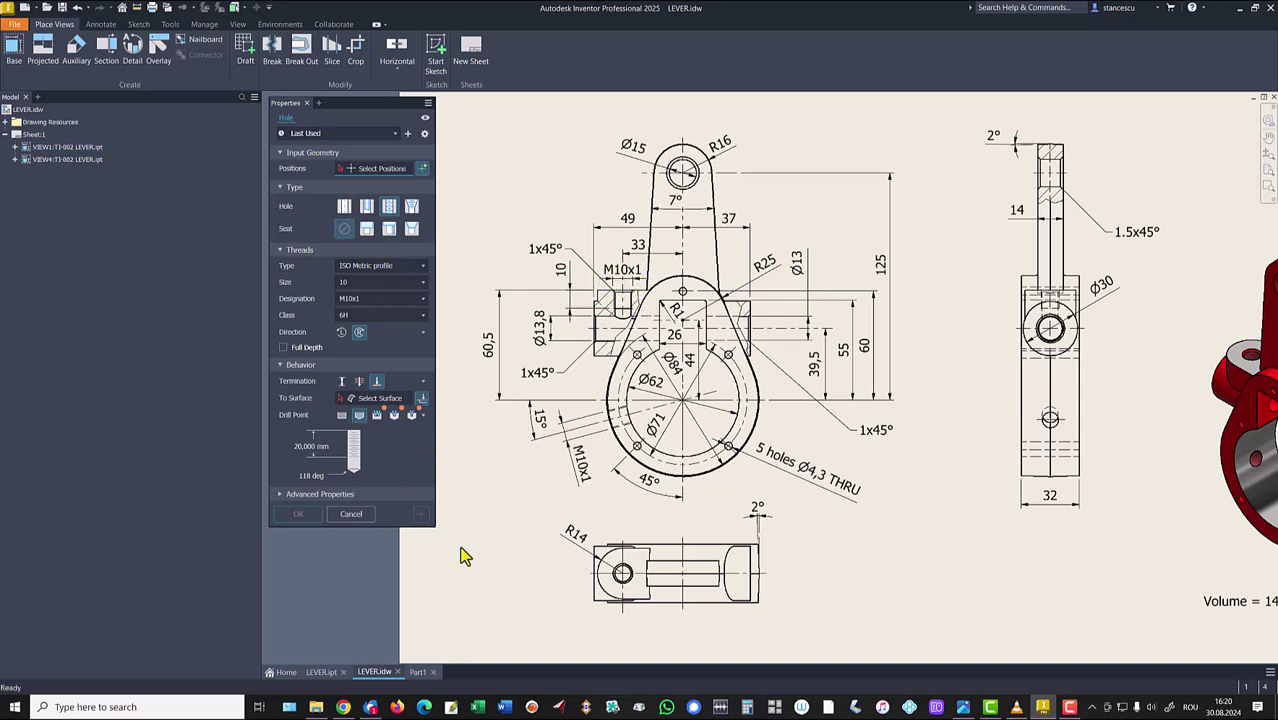
pyautogui.click(417, 672)
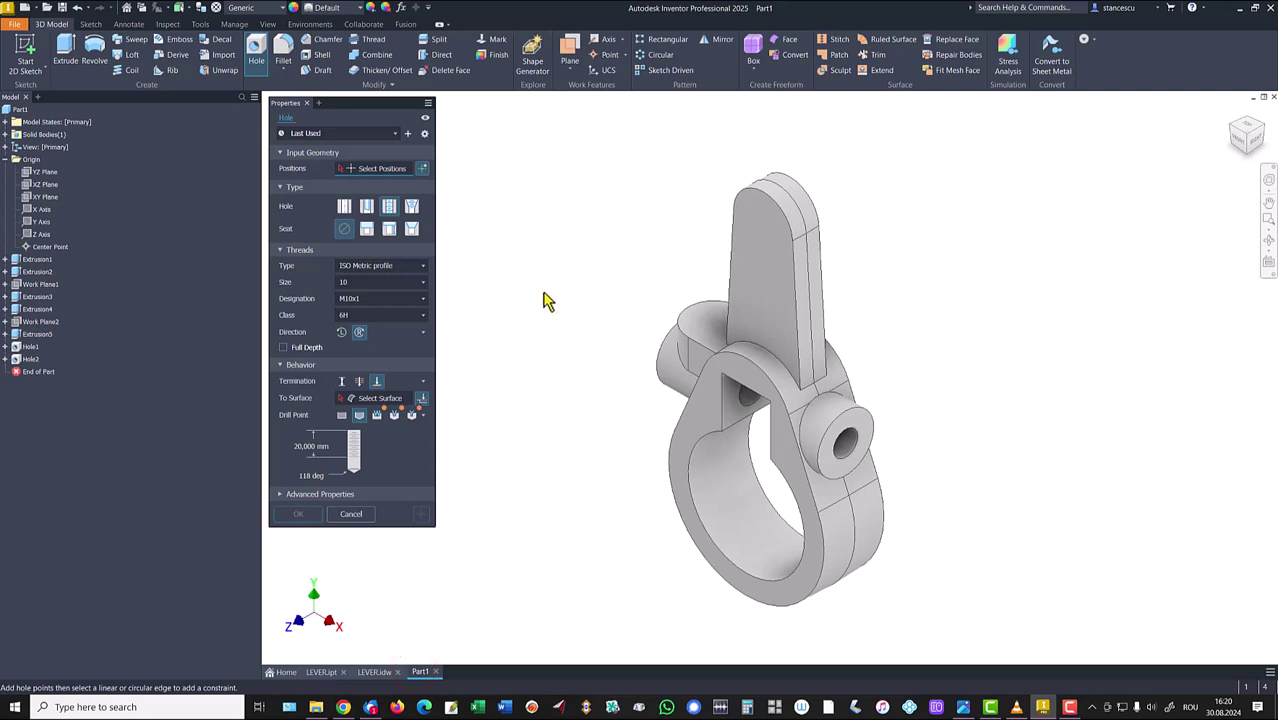
pyautogui.click(686, 318)
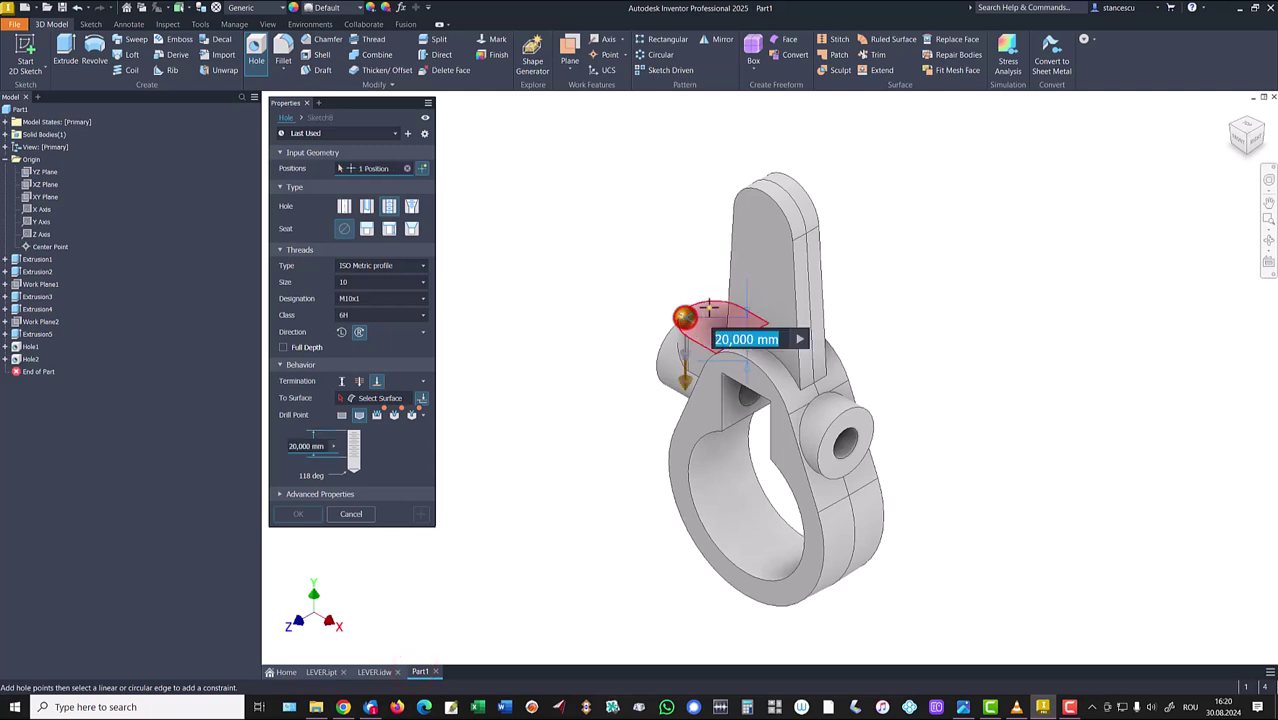
pyautogui.click(716, 312)
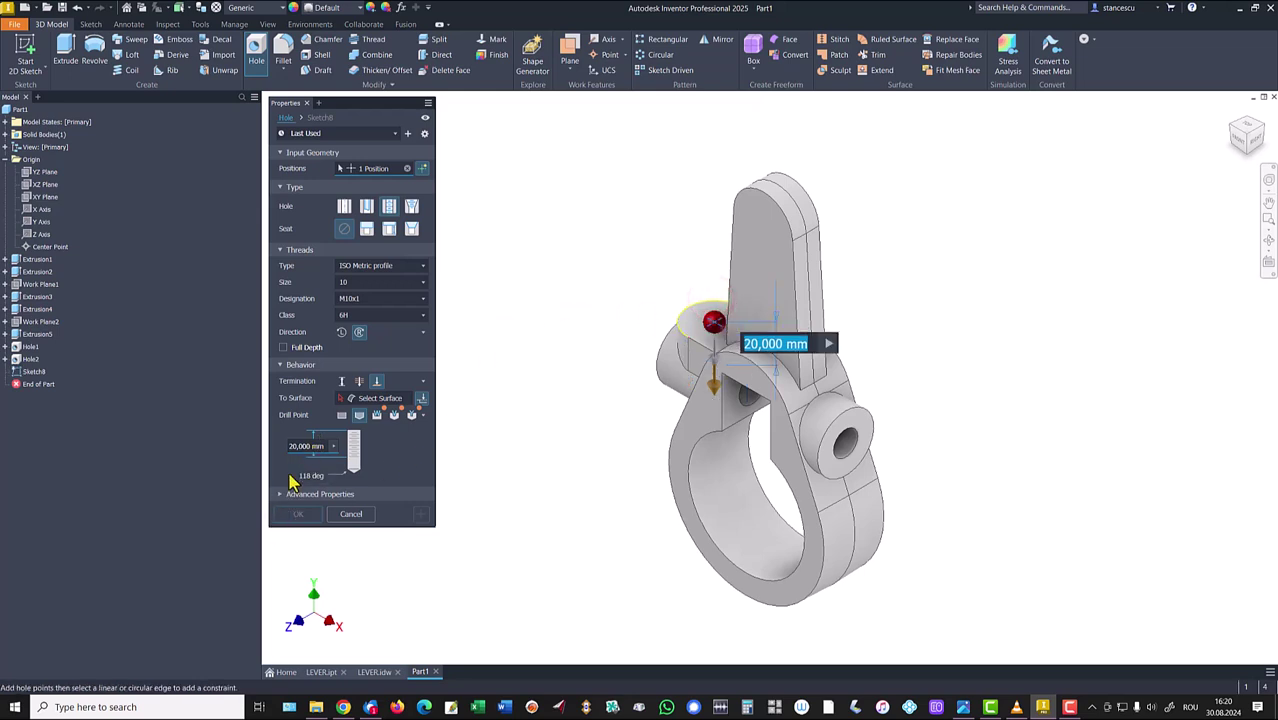
pyautogui.write('1')
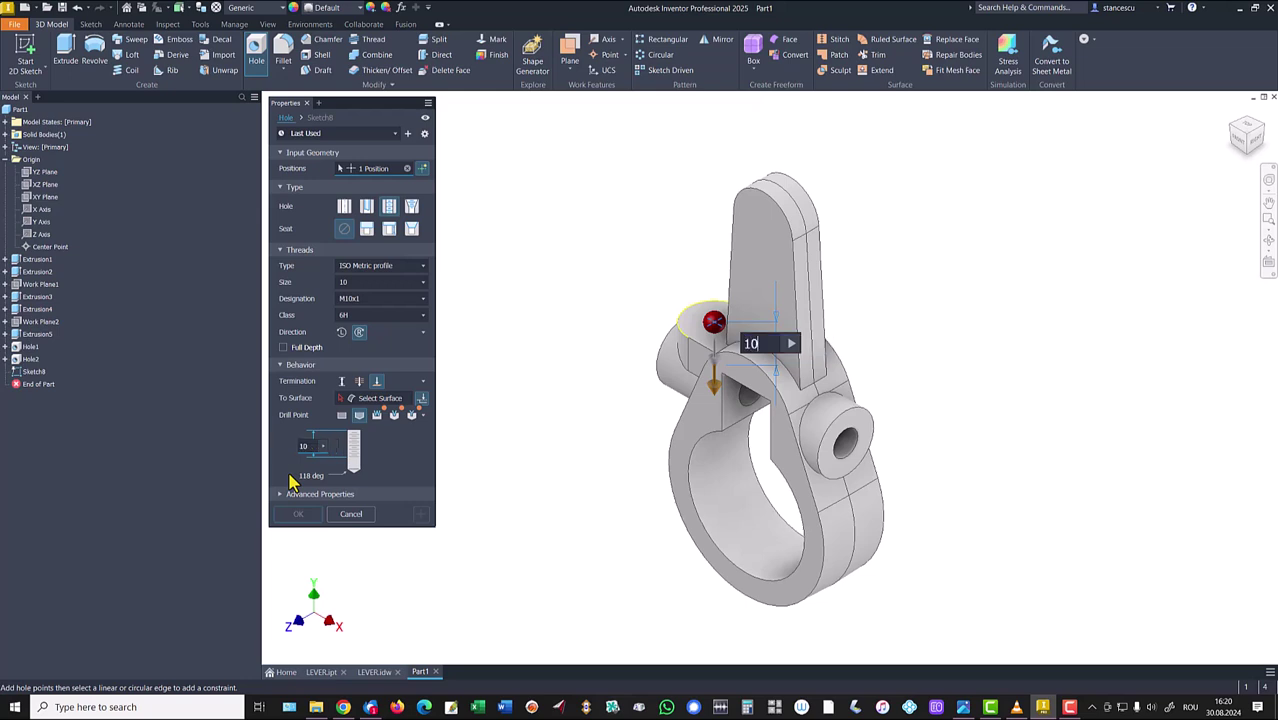
pyautogui.write('0')
pyautogui.press('Return')
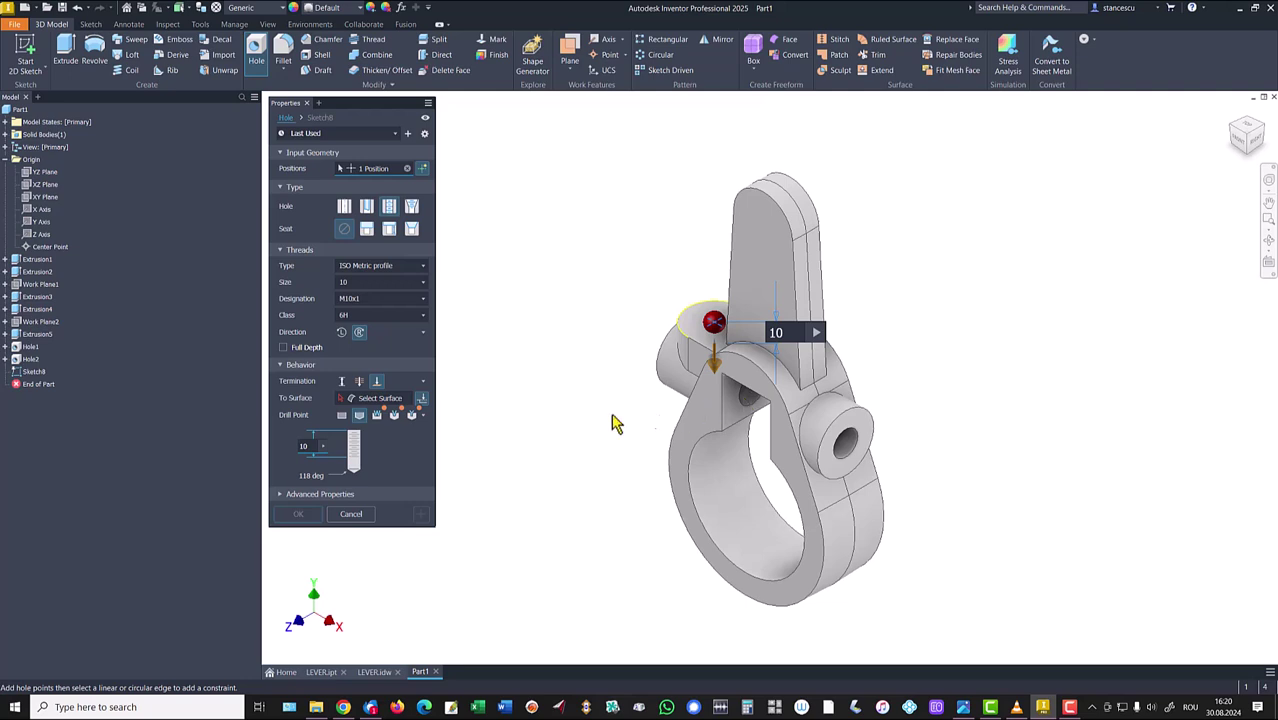
# - End the M10x1 hole at the cylindrical surface of the 13,8 mm bore and create it
pyautogui.click(378, 383)
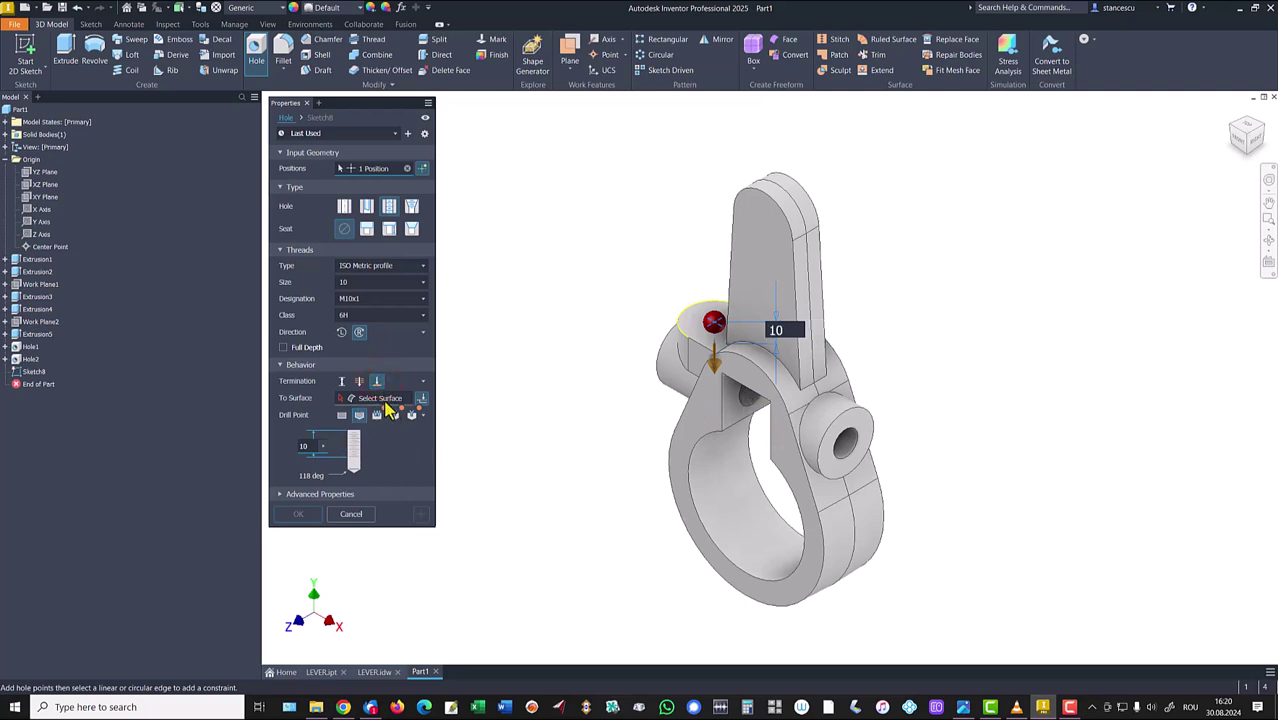
pyautogui.click(393, 402)
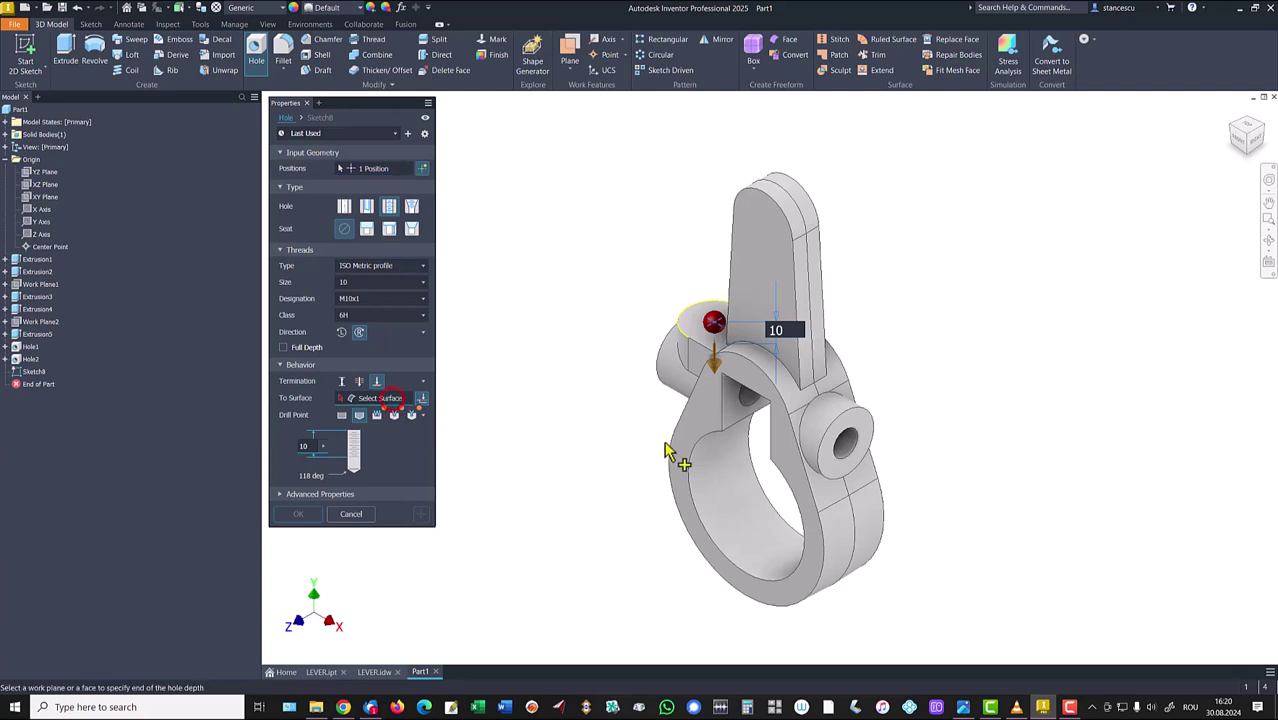
pyautogui.click(752, 410)
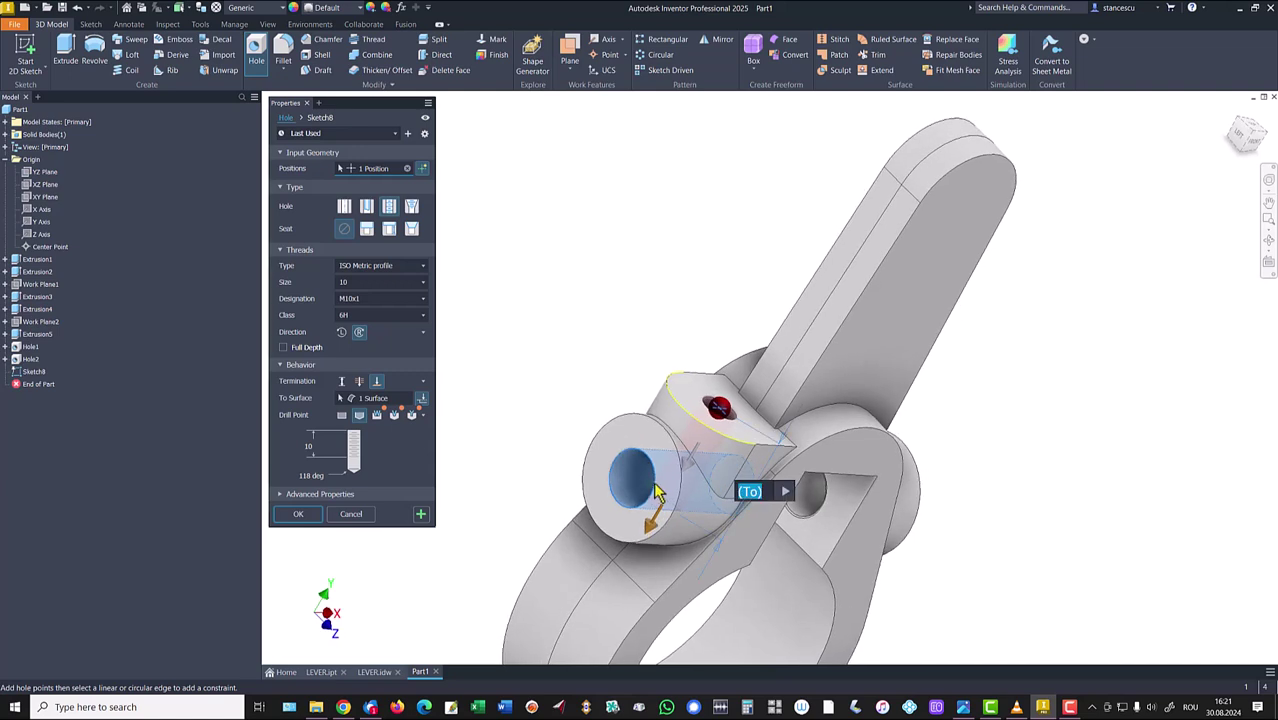
pyautogui.keyDown('shift'); pyautogui.moveTo(650, 472); pyautogui.dragTo(694, 402, button='middle'); pyautogui.keyUp('shift')
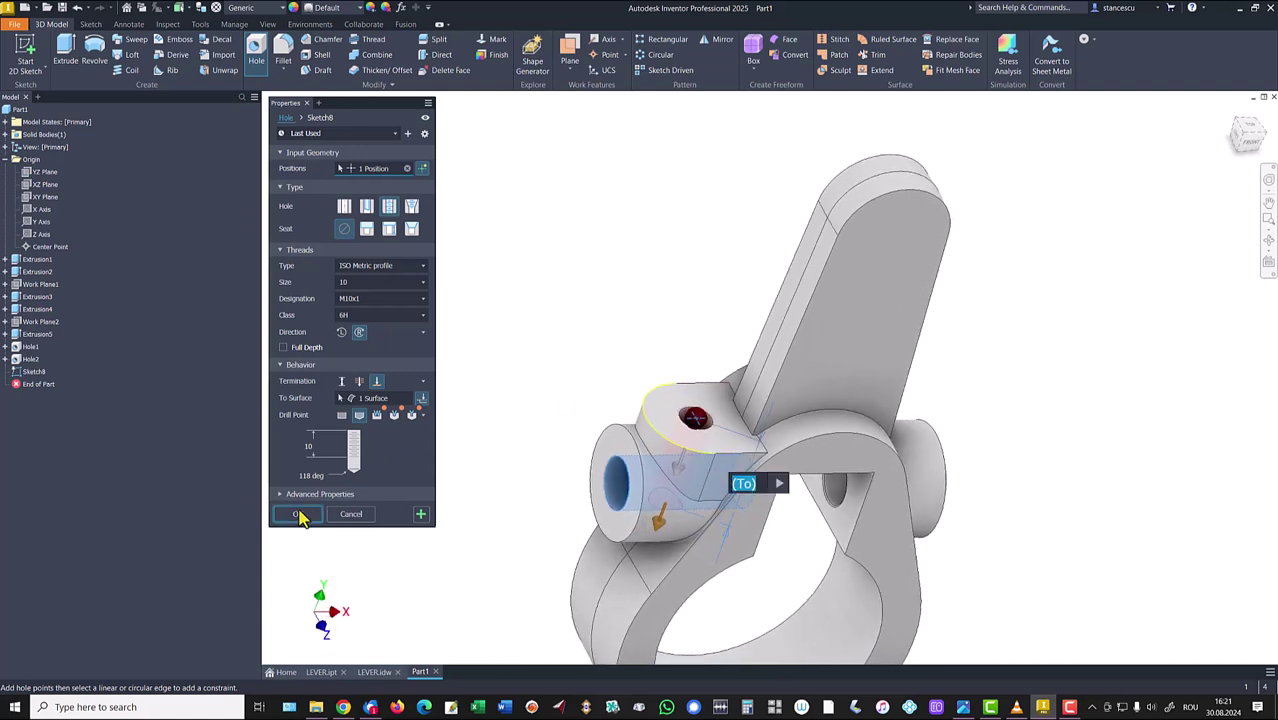
pyautogui.click(300, 514)
pyautogui.keyDown('shift'); pyautogui.moveTo(414, 534); pyautogui.dragTo(602, 417, button='middle'); pyautogui.keyUp('shift')
pyautogui.press('F6')
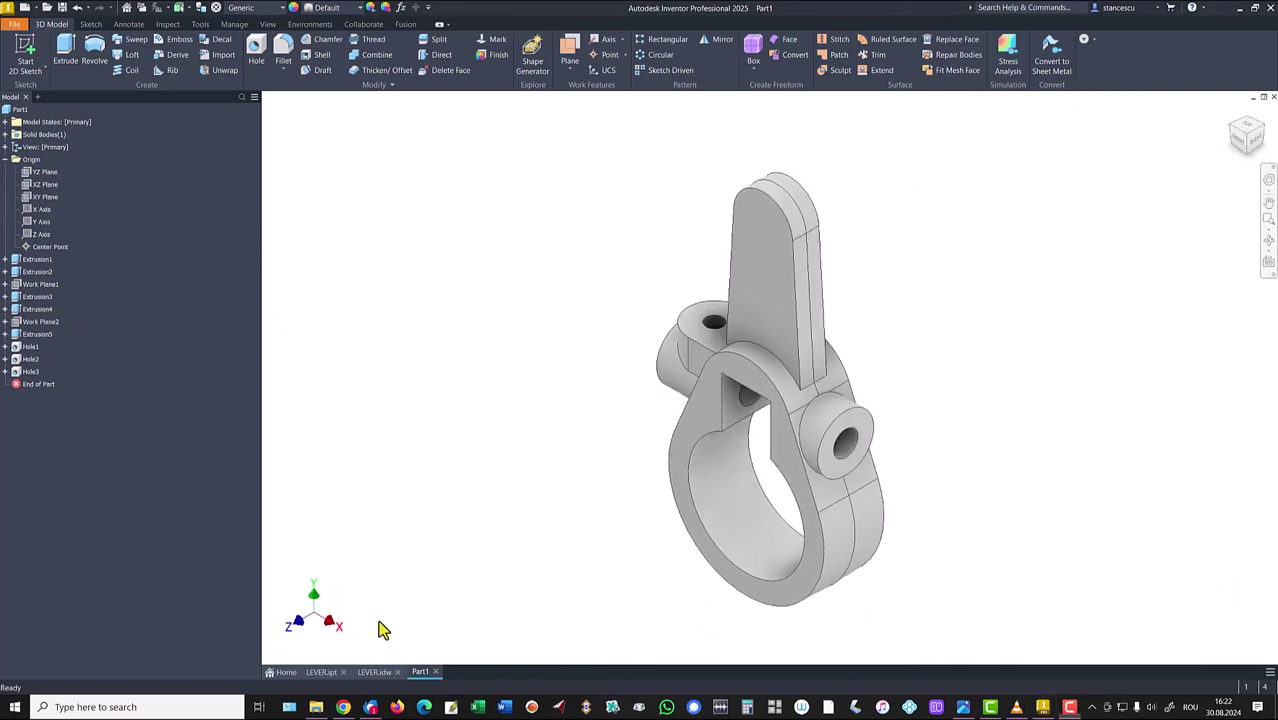
# - Check the arm's end hole diameter in LEVER.idw, then configure a simple hole without seat and with Through All termination in Part1
pyautogui.click(374, 673)
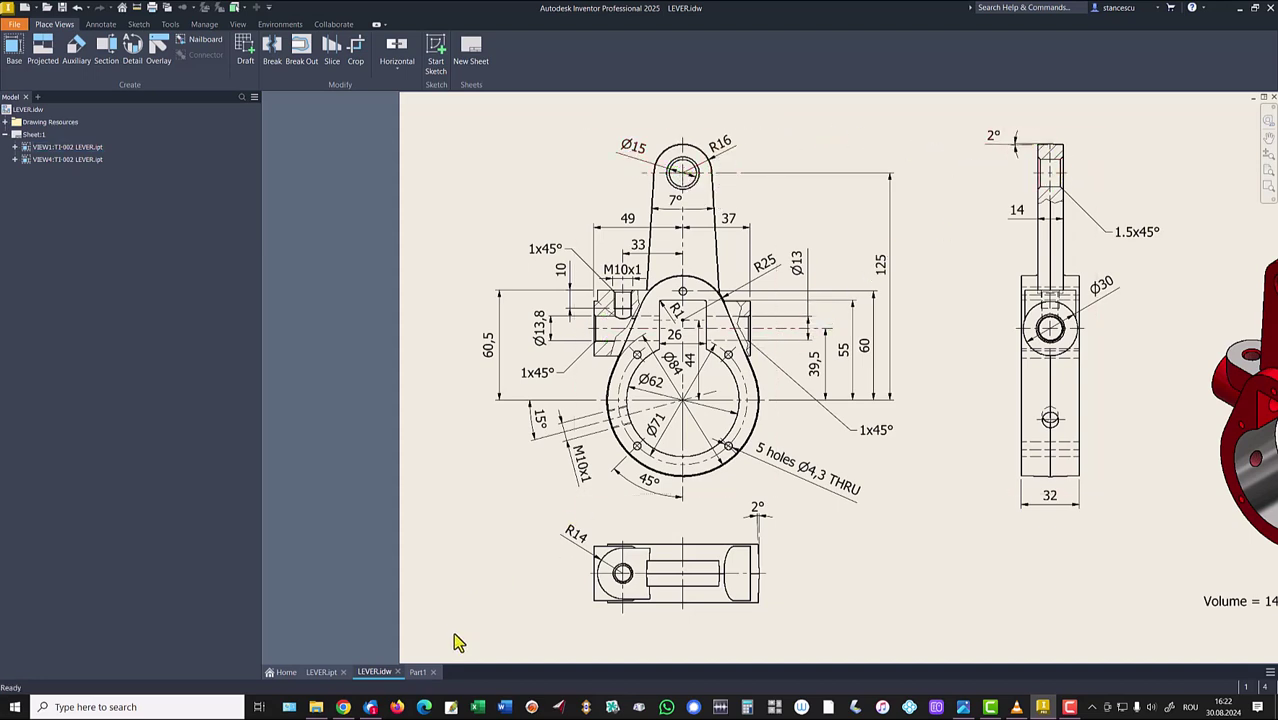
pyautogui.click(417, 672)
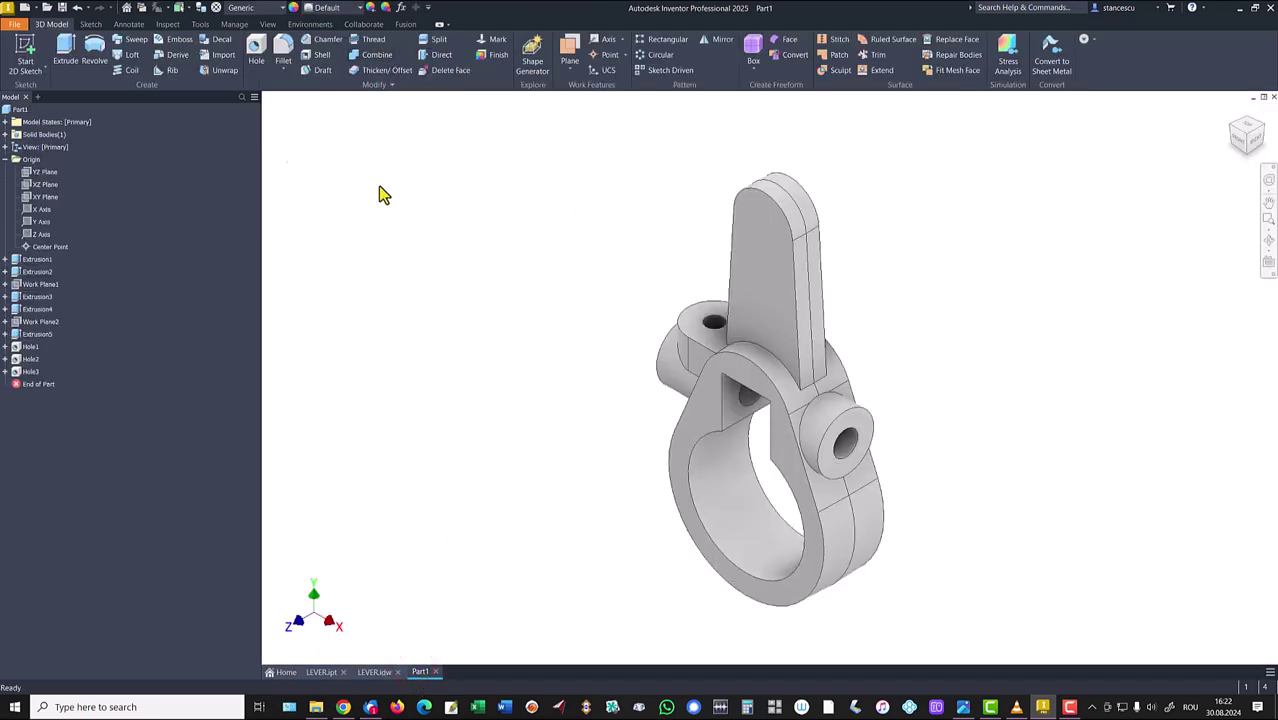
pyautogui.click(257, 52)
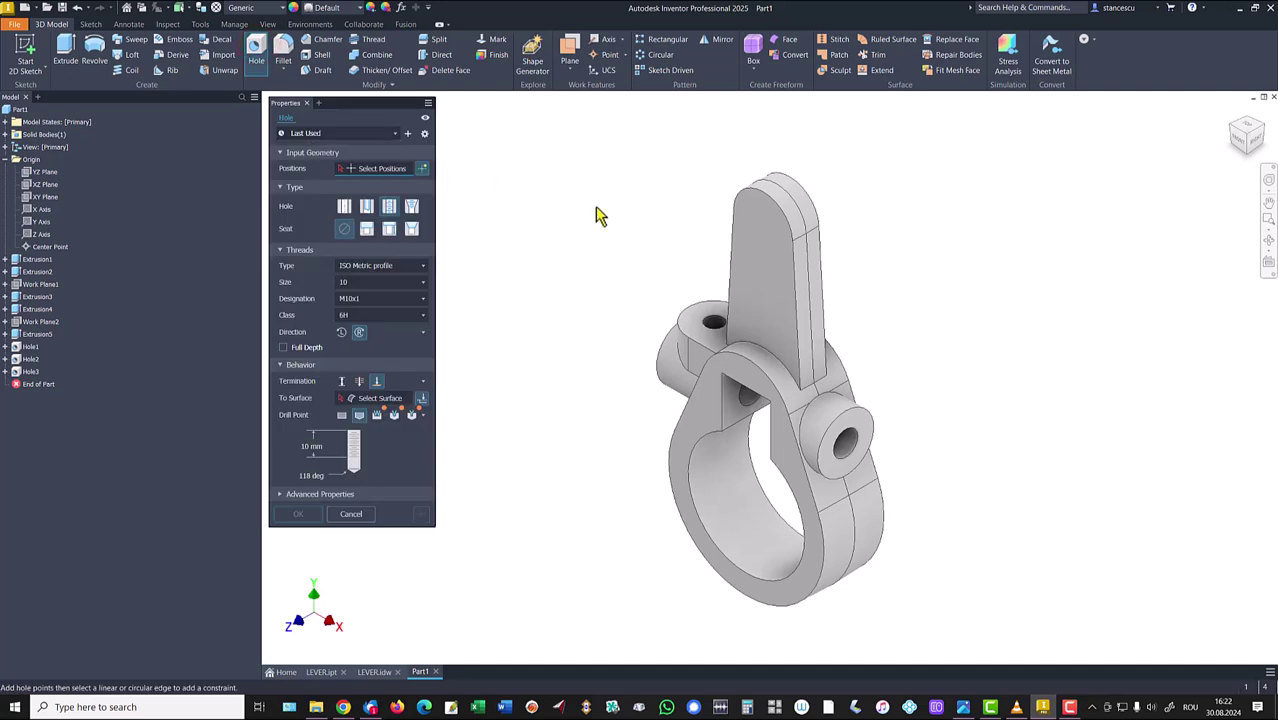
pyautogui.click(344, 208)
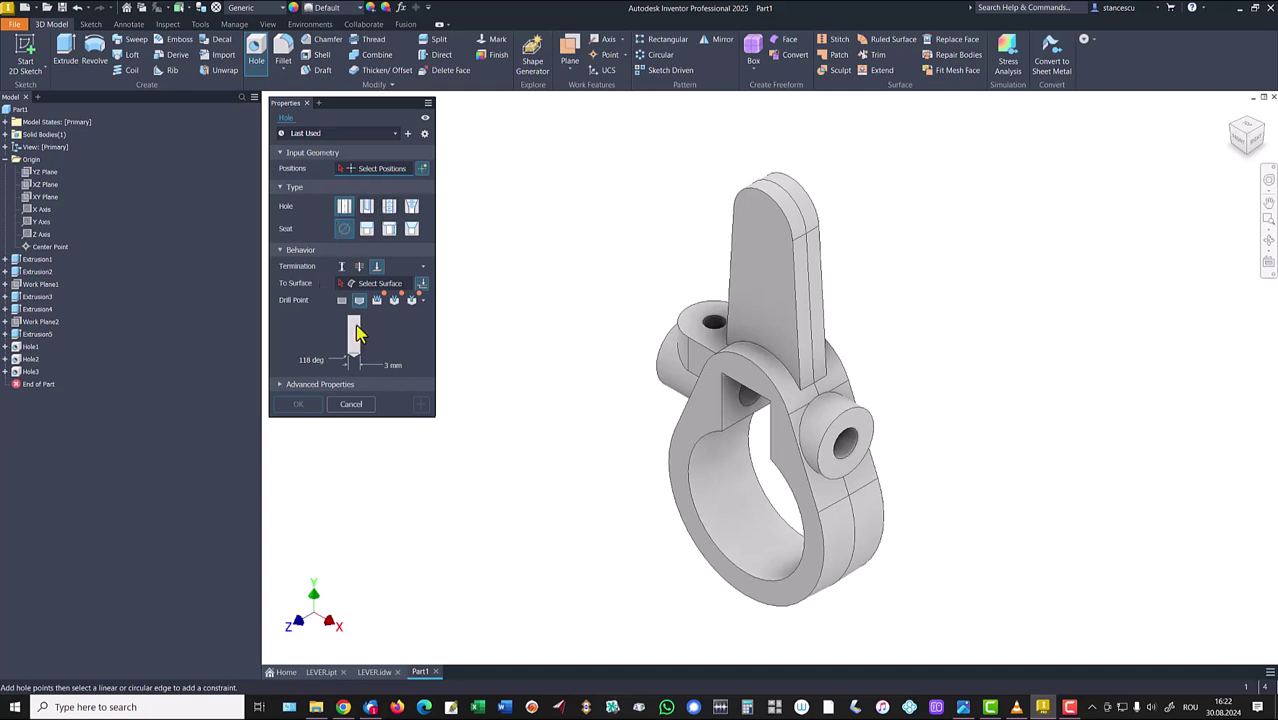
pyautogui.click(358, 267)
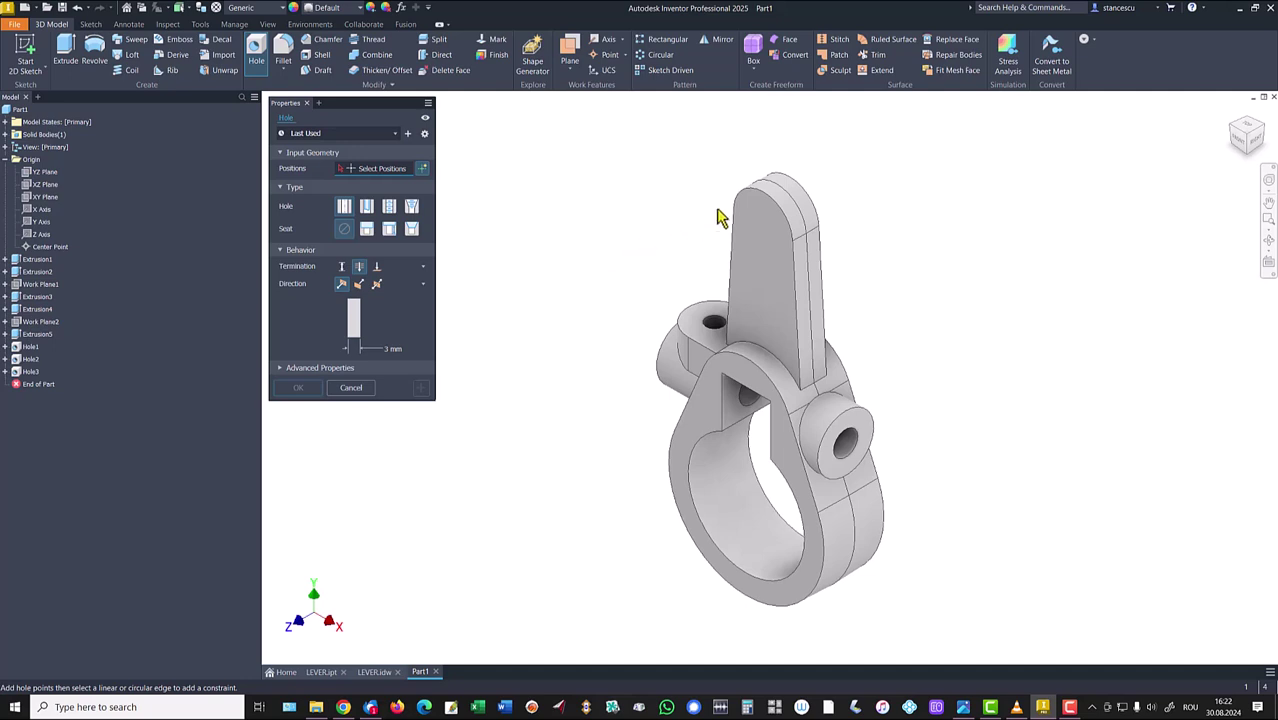
# - Place the hole concentric with the arm's rounded end edge, set its diameter to 15 mm and create it
pyautogui.click(749, 219)
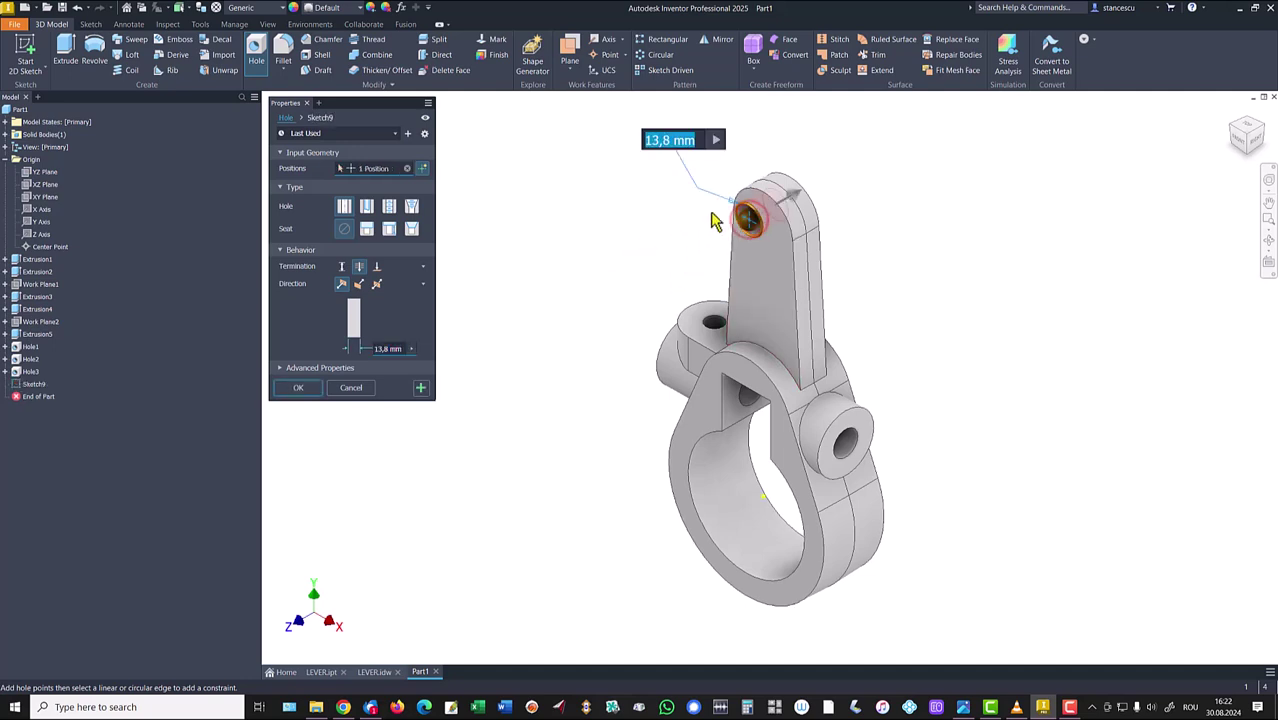
pyautogui.click(748, 200)
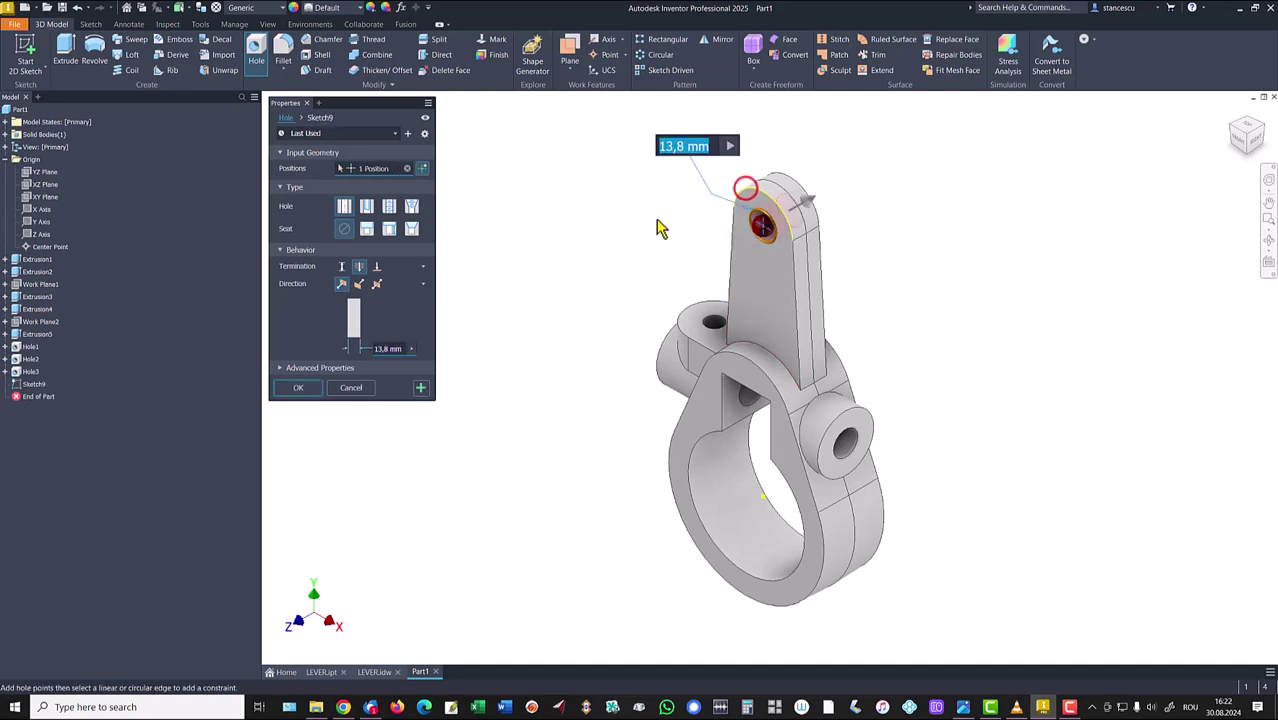
pyautogui.click(387, 350)
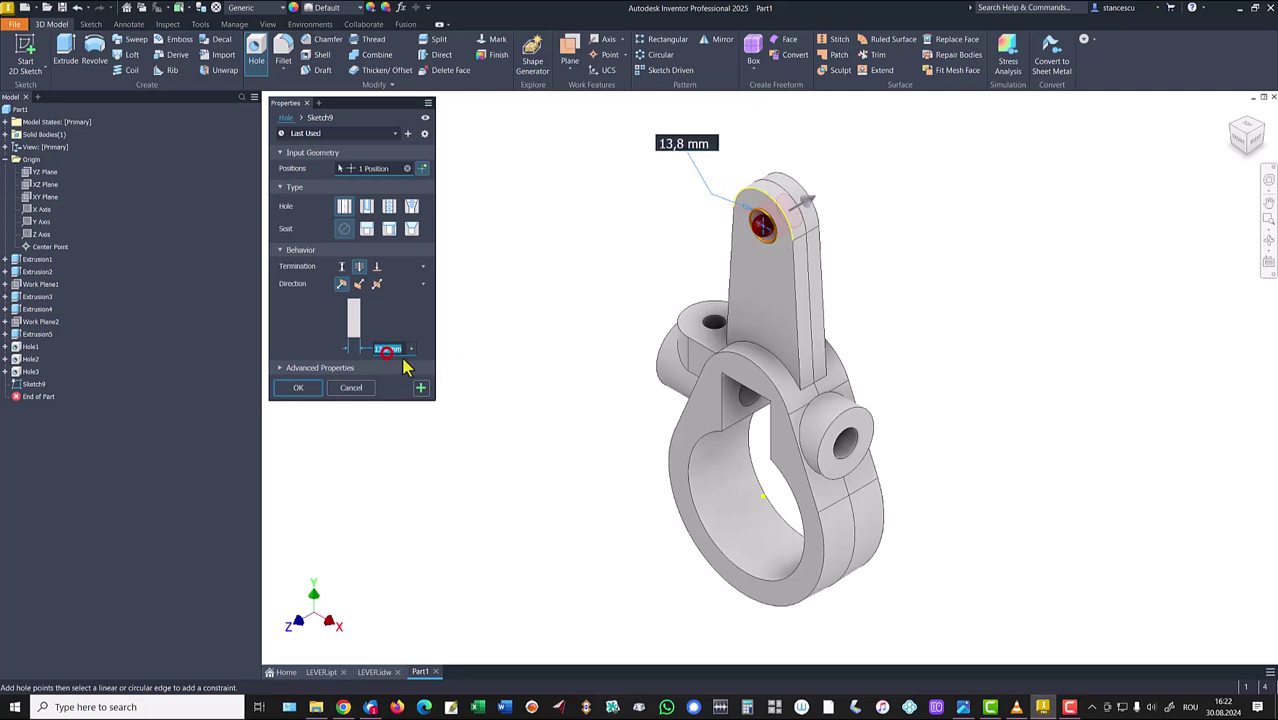
pyautogui.write('1')
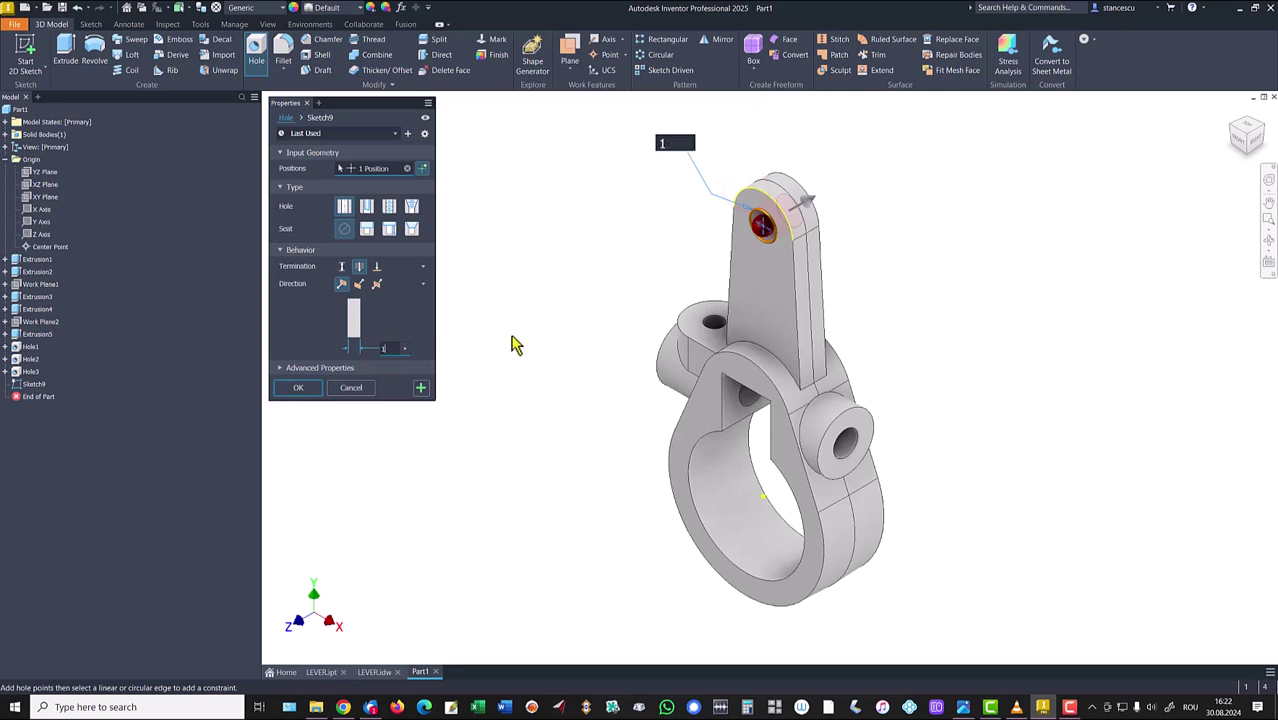
pyautogui.write('5')
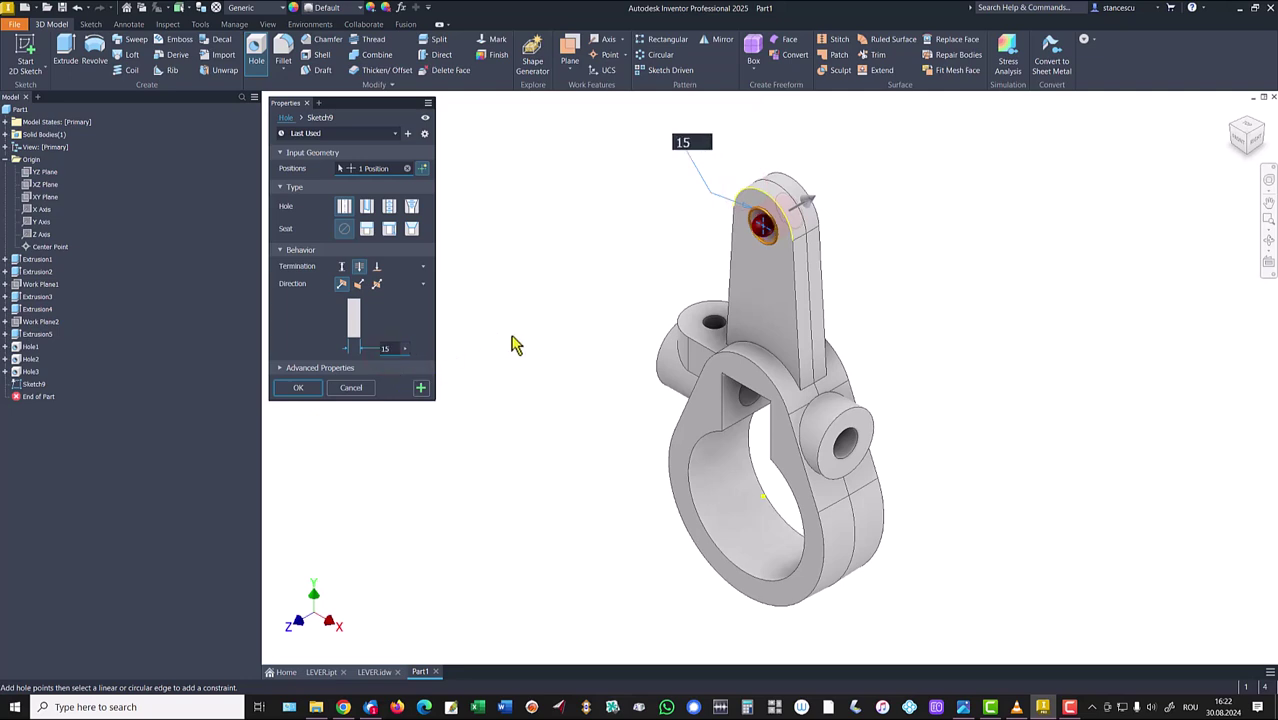
pyautogui.click(298, 388)
pyautogui.click(451, 325)
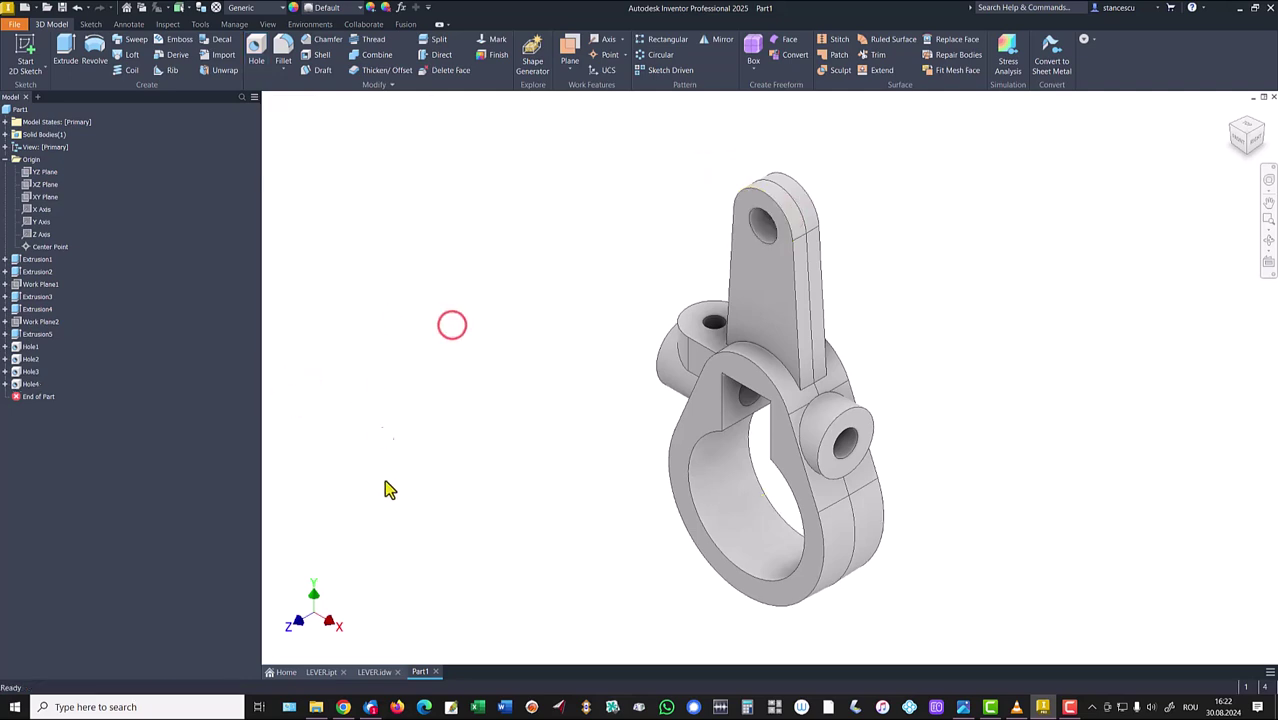
# - Check the callout for the five Ø4,3 holes in LEVER.idw, then start a sketch on the ring's front face in Part1
pyautogui.click(374, 671)
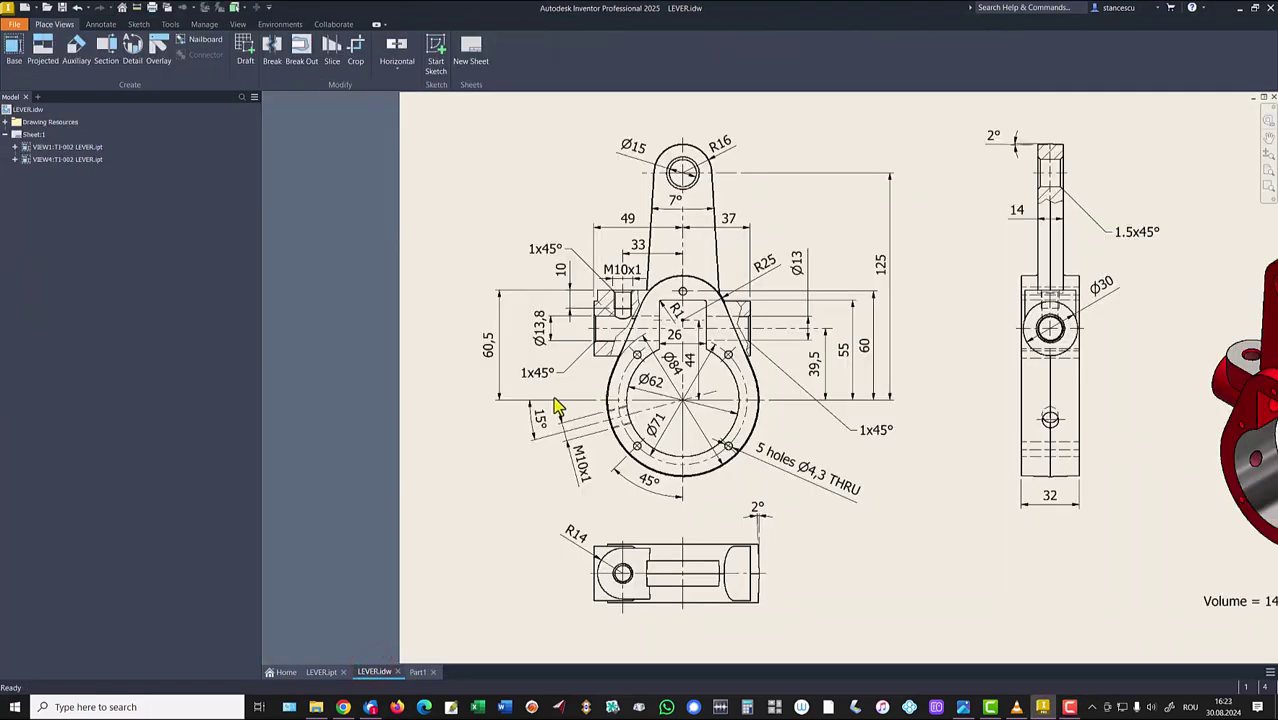
pyautogui.click(772, 462)
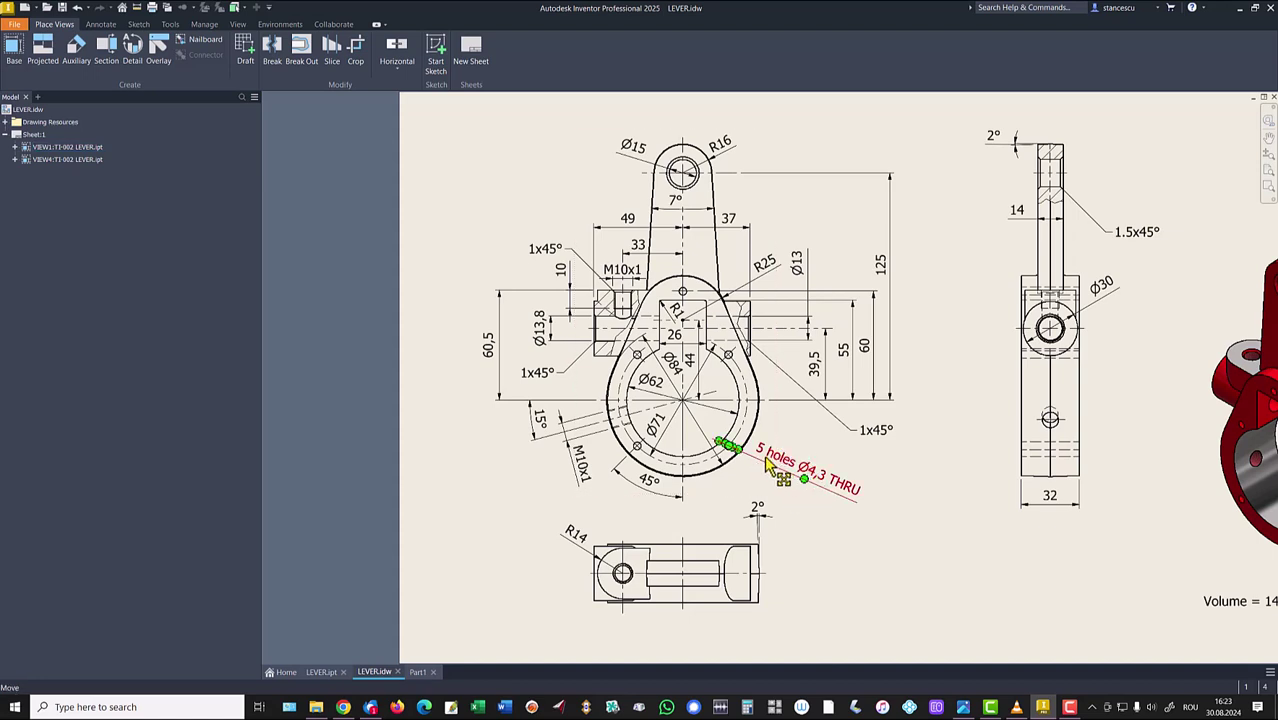
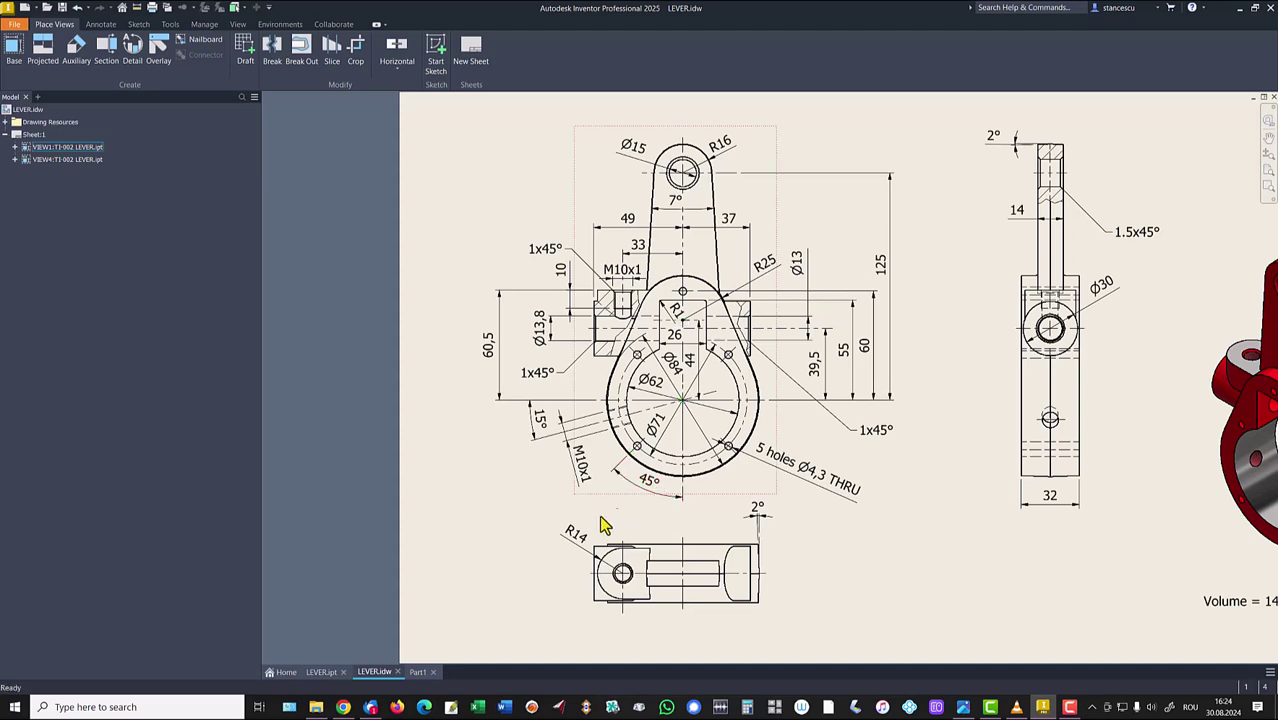
pyautogui.click(418, 675)
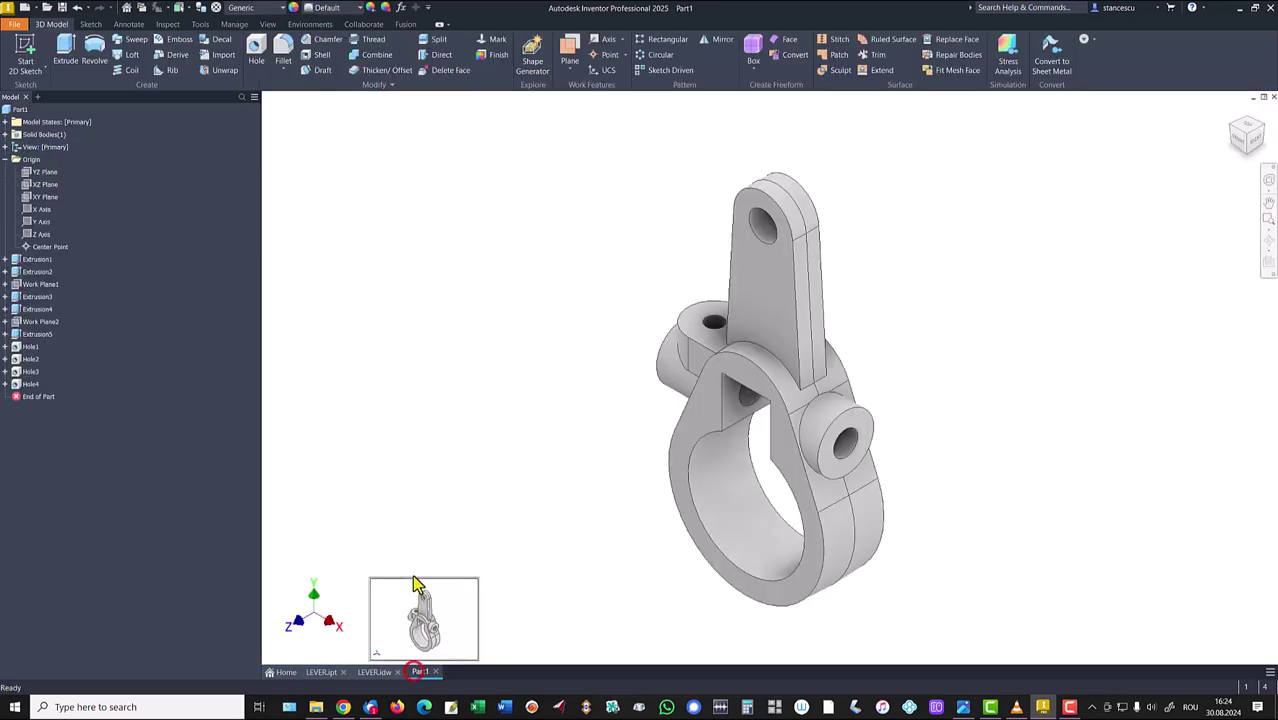
pyautogui.click(703, 422)
pyautogui.click(801, 420)
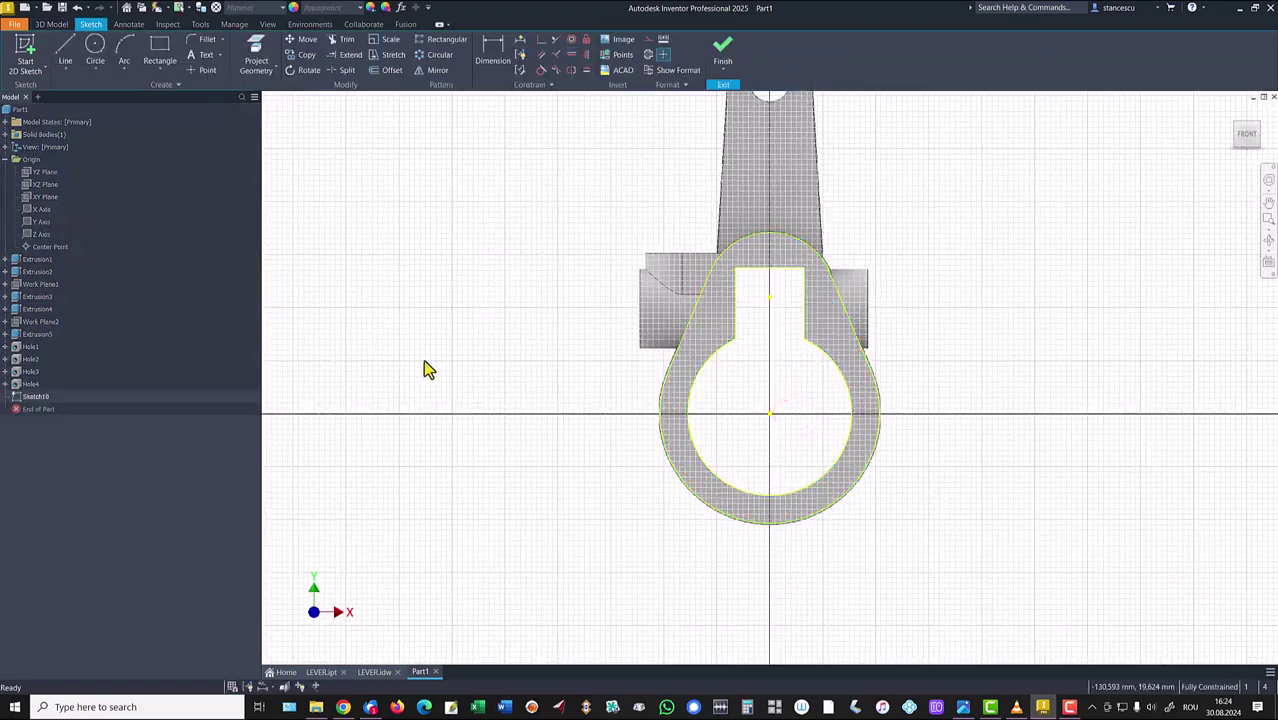
# - Sketch a vertical line from above the notch to the ring centre, plus a 71/2 mm line from the centre at 45 degrees up-left
pyautogui.click(65, 50)
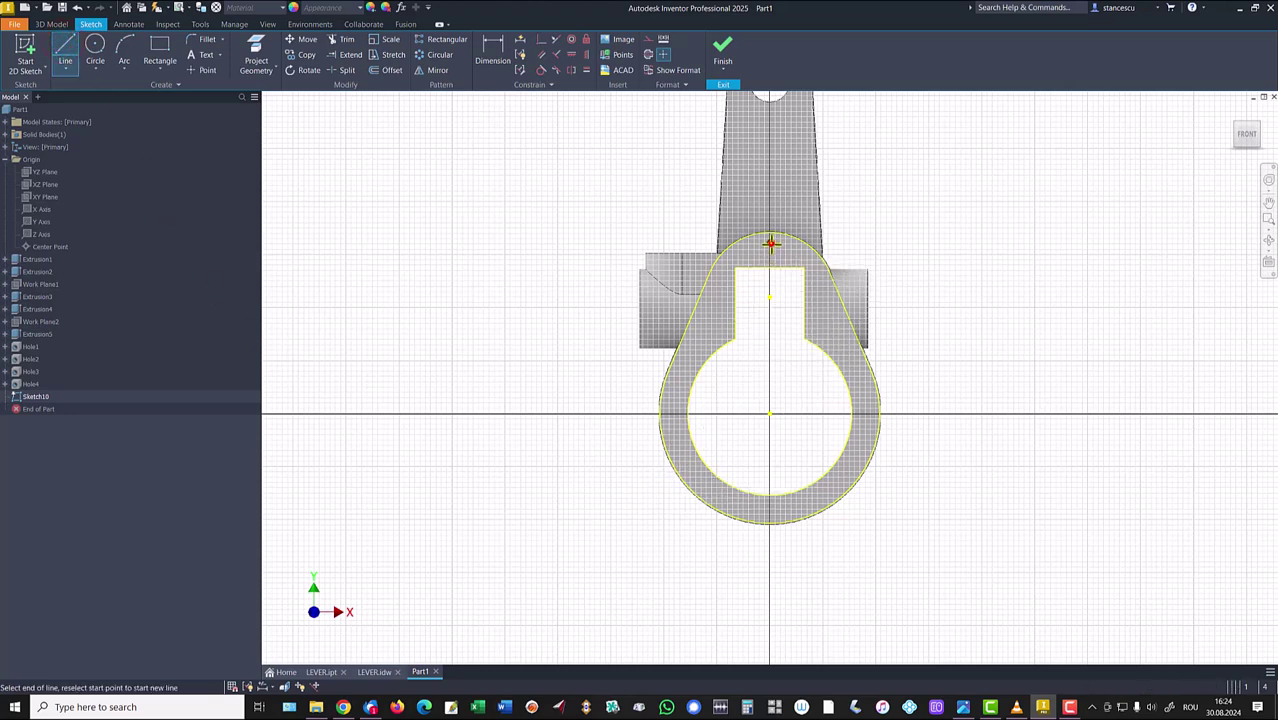
pyautogui.click(770, 412)
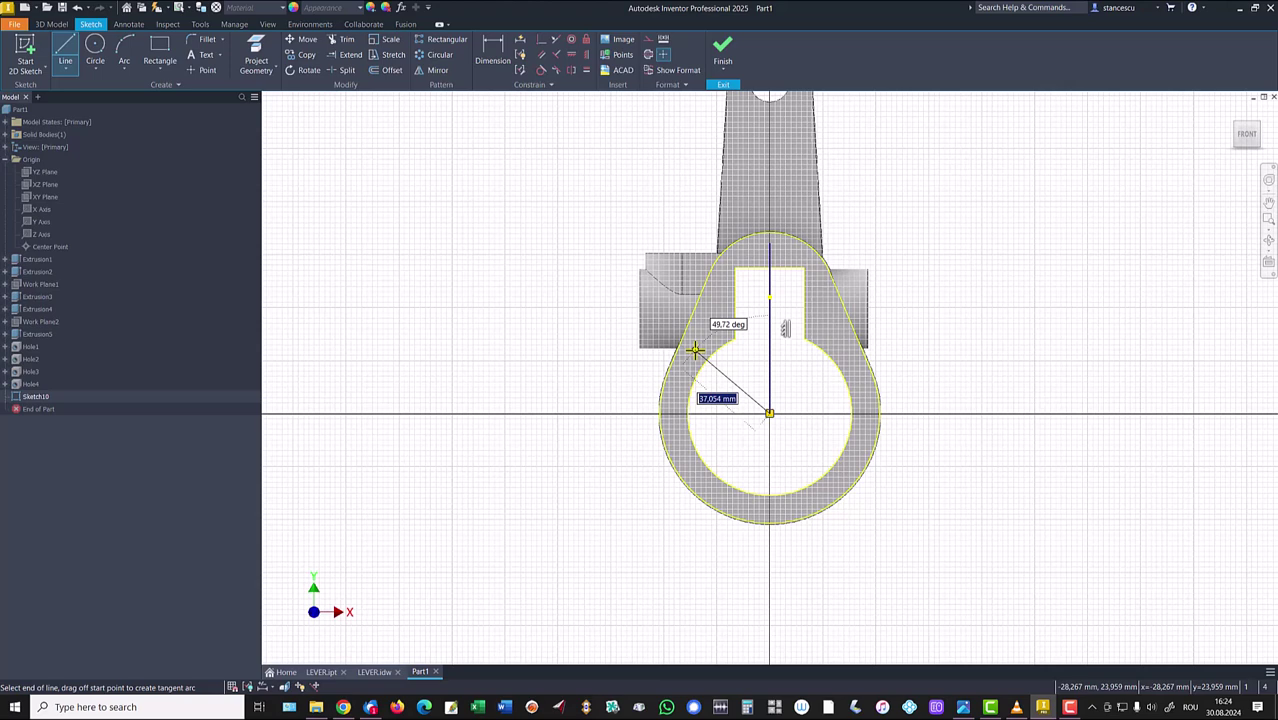
pyautogui.write('71/2')
pyautogui.press('Tab')
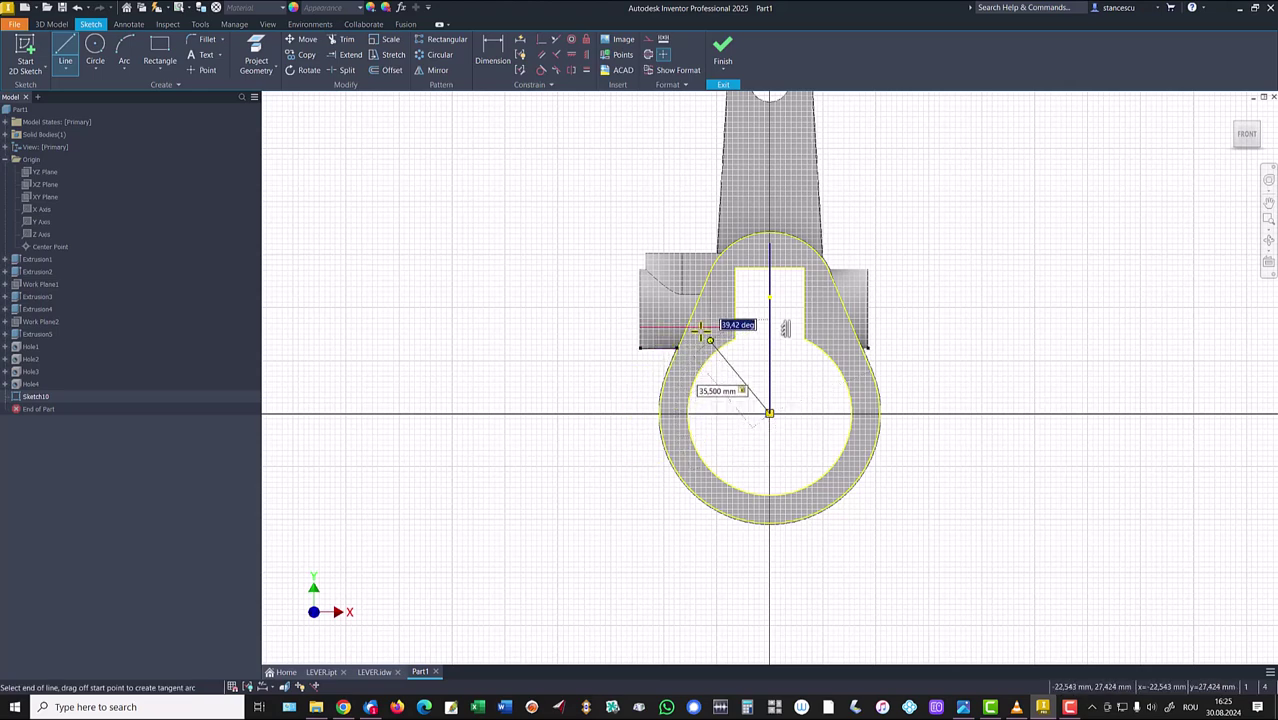
pyautogui.press('Return')
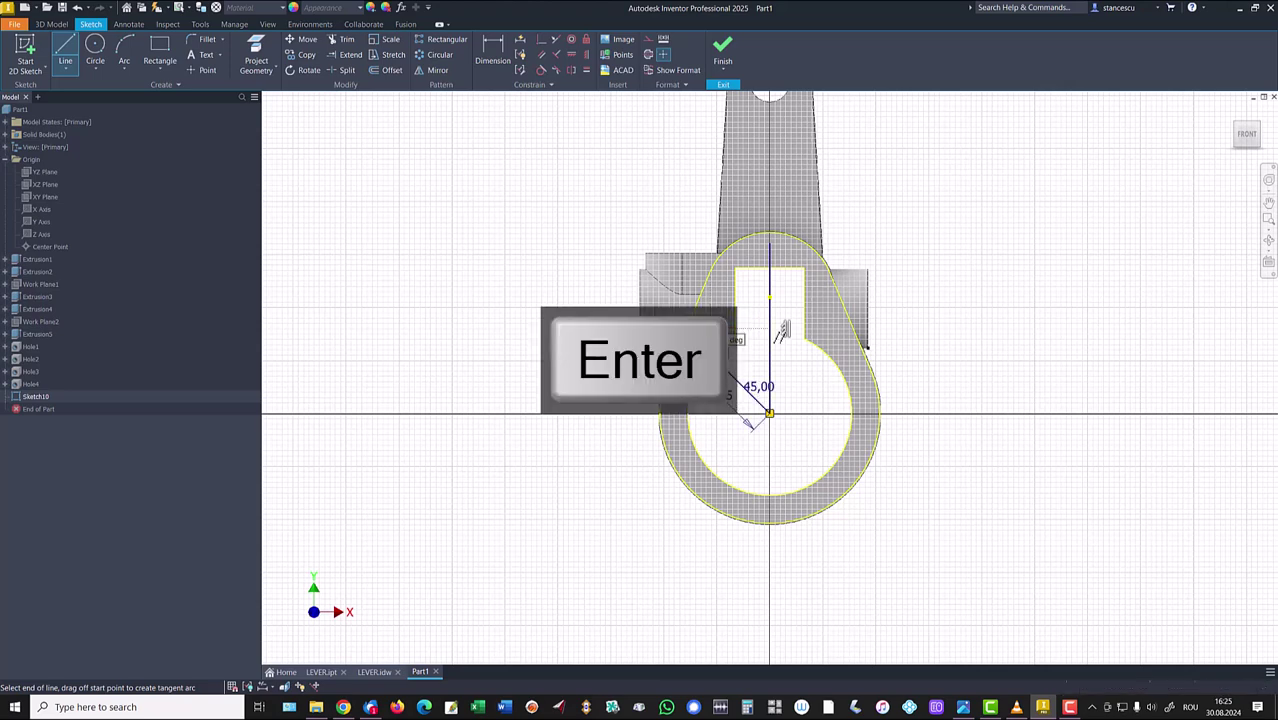
pyautogui.press('Escape')
pyautogui.press('Escape')
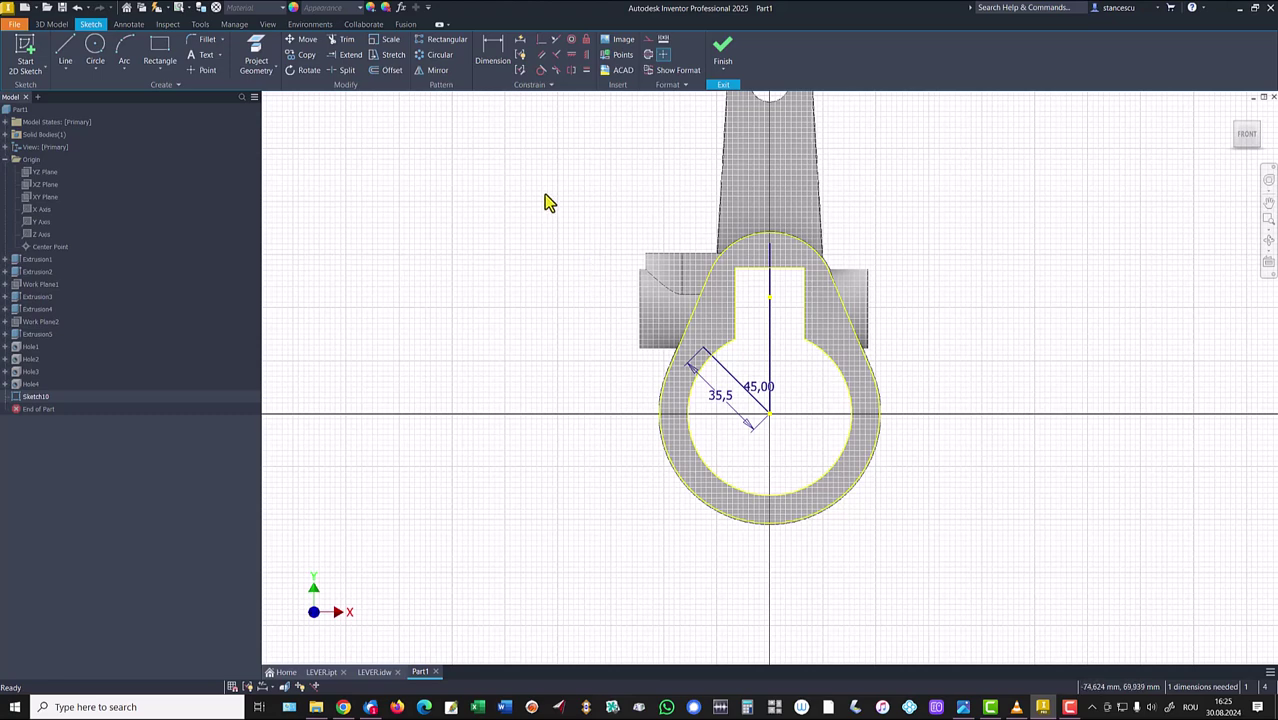
# - Add points at both lines' outer ends, pattern the 45-degree one circularly around the ring centre with 4 instances over 360 degrees, and finish the sketch
pyautogui.click(204, 72)
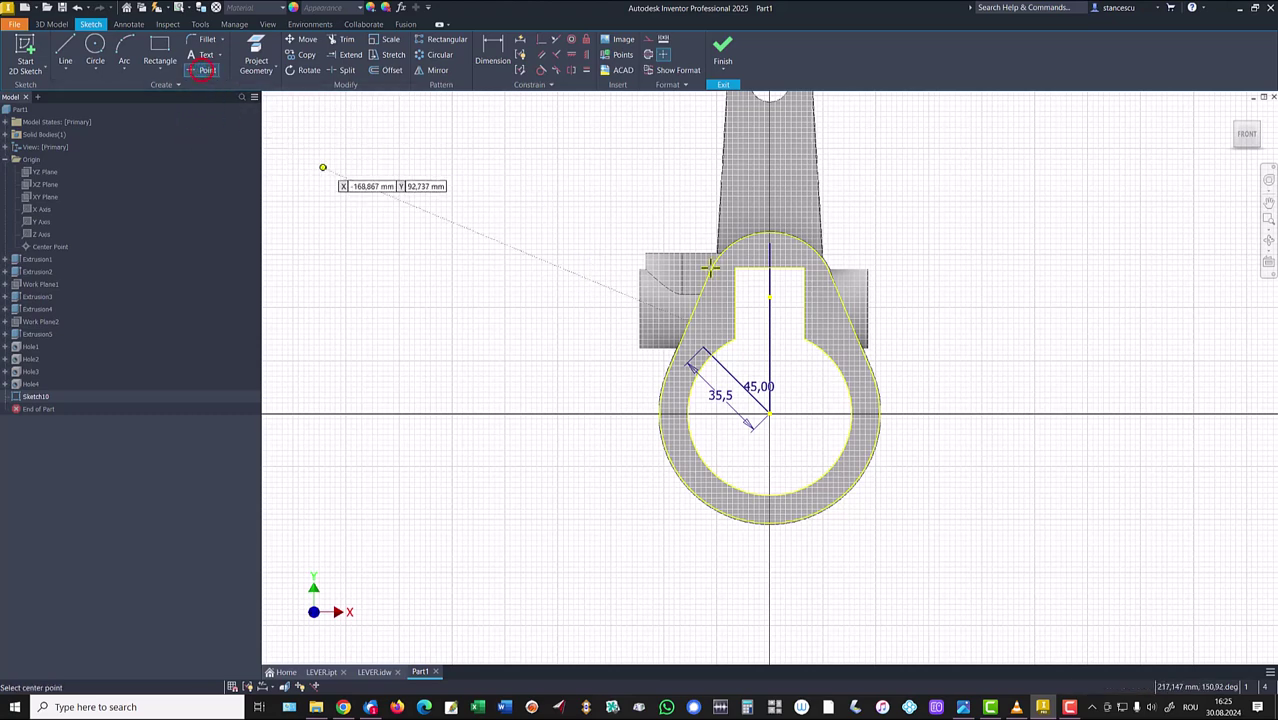
pyautogui.click(768, 242)
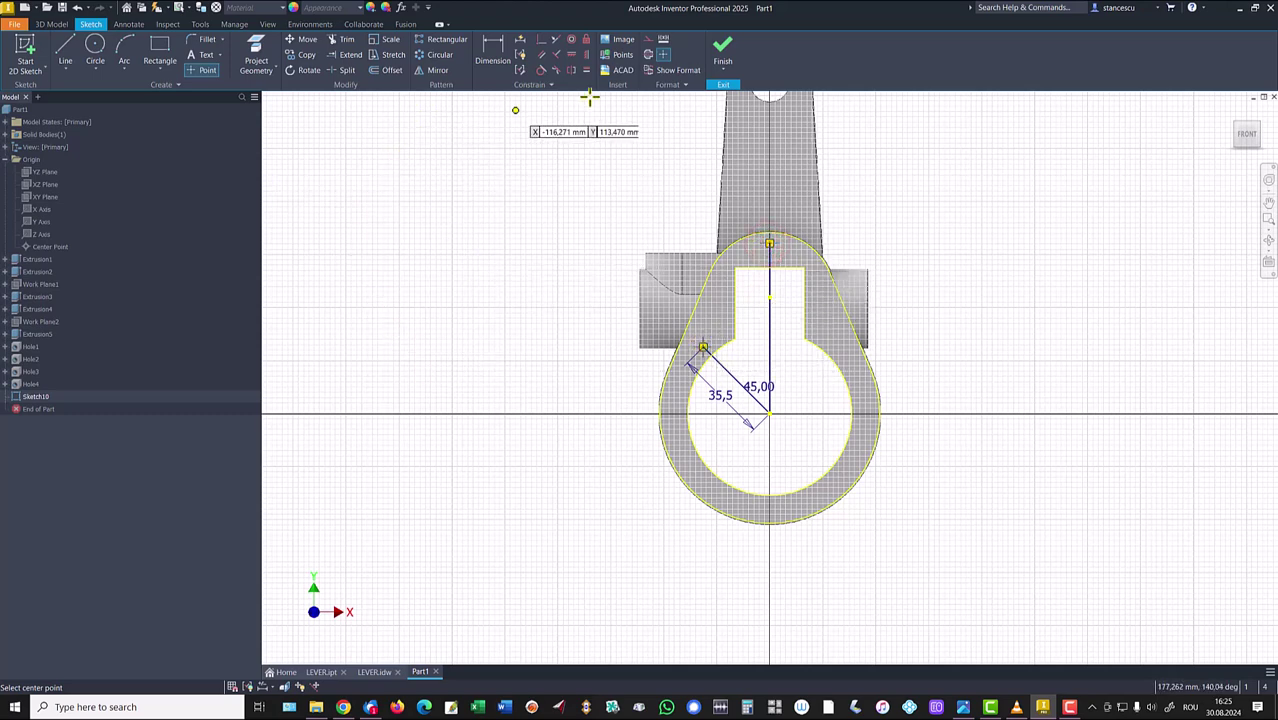
pyautogui.click(439, 55)
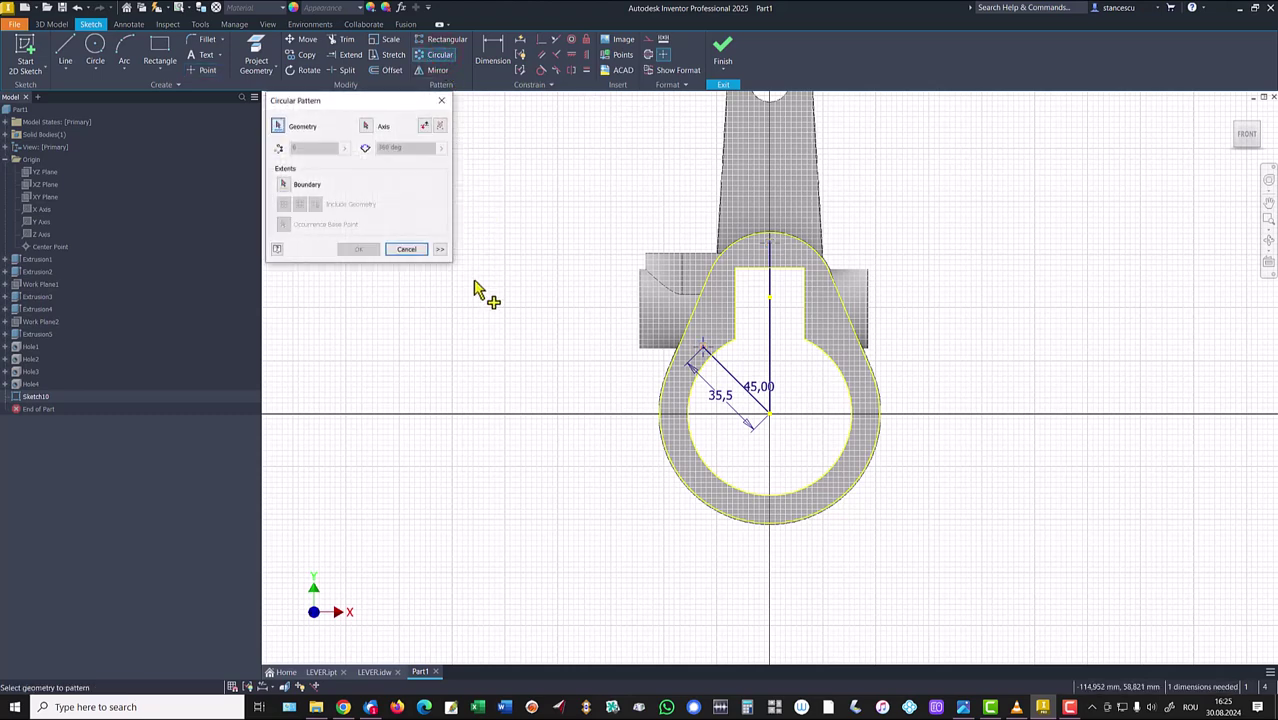
pyautogui.click(690, 350)
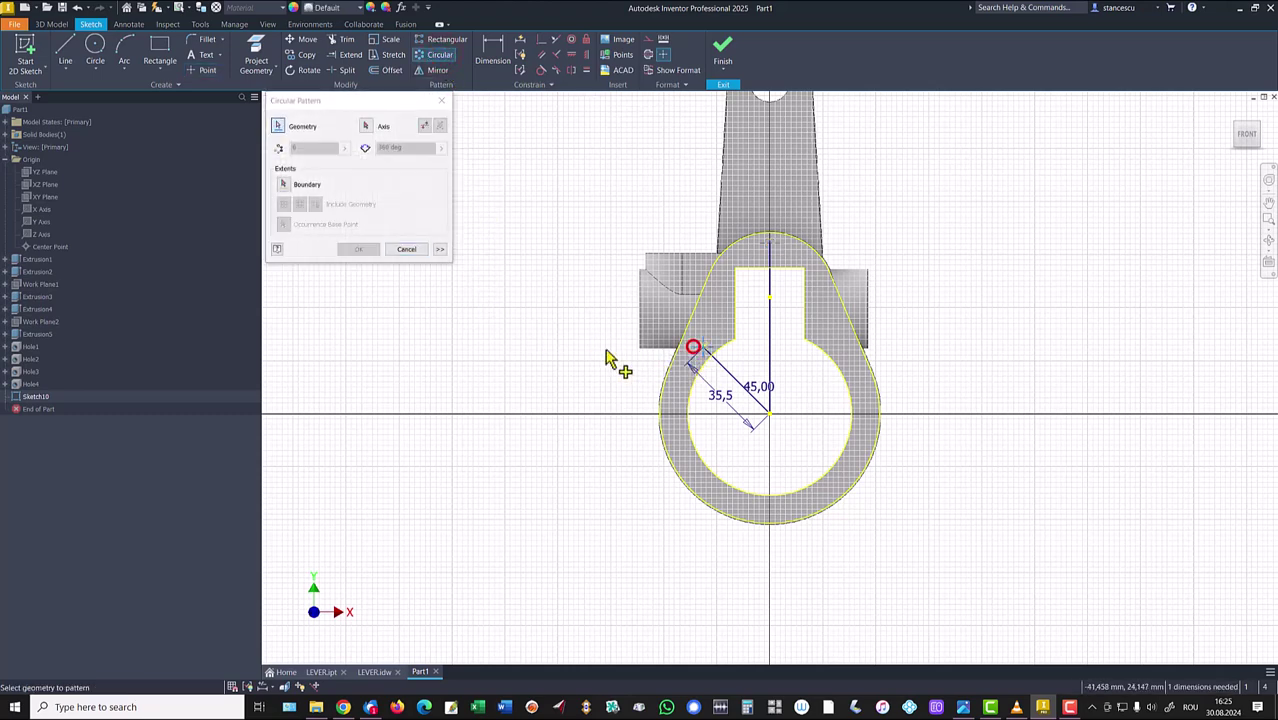
pyautogui.click(370, 127)
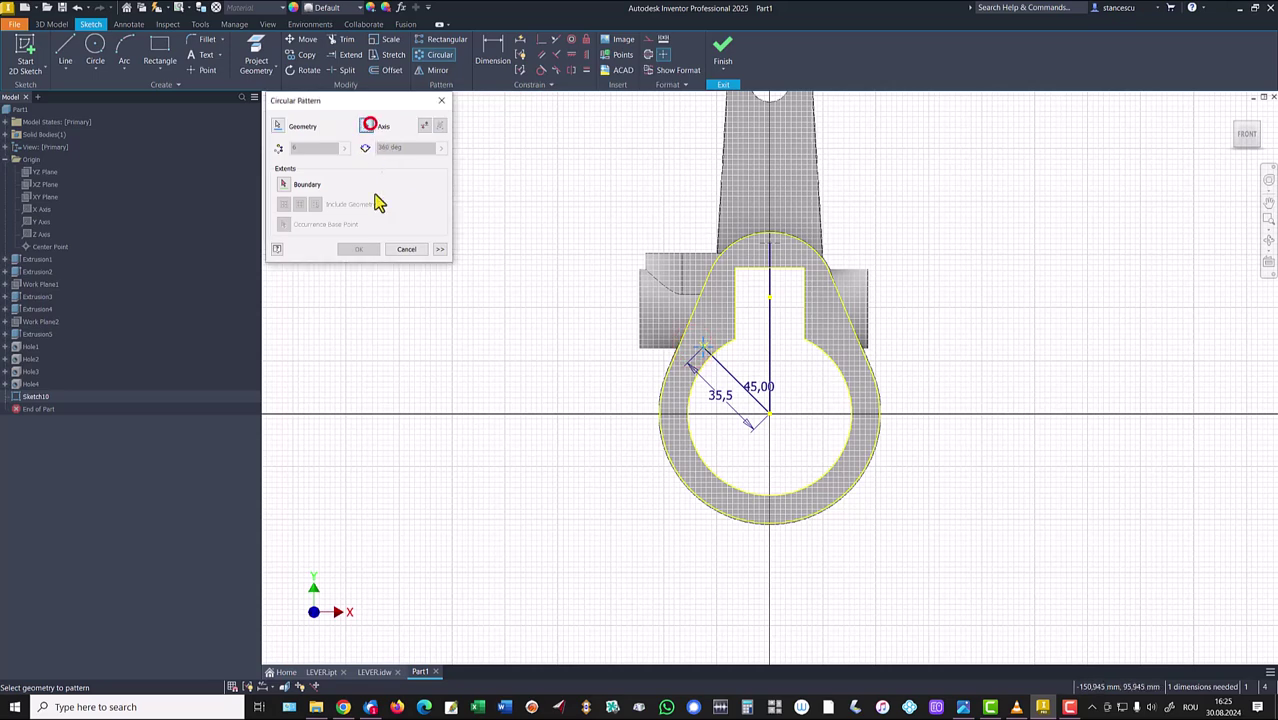
pyautogui.click(770, 420)
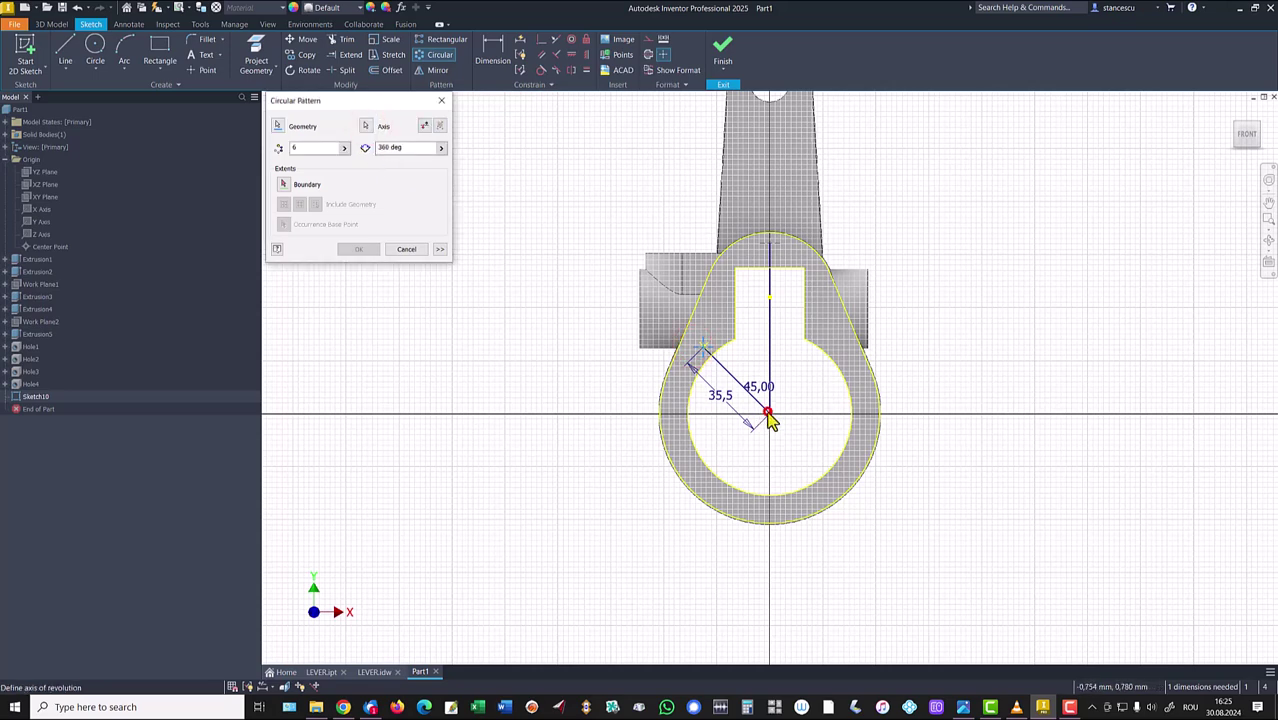
pyautogui.click(305, 147)
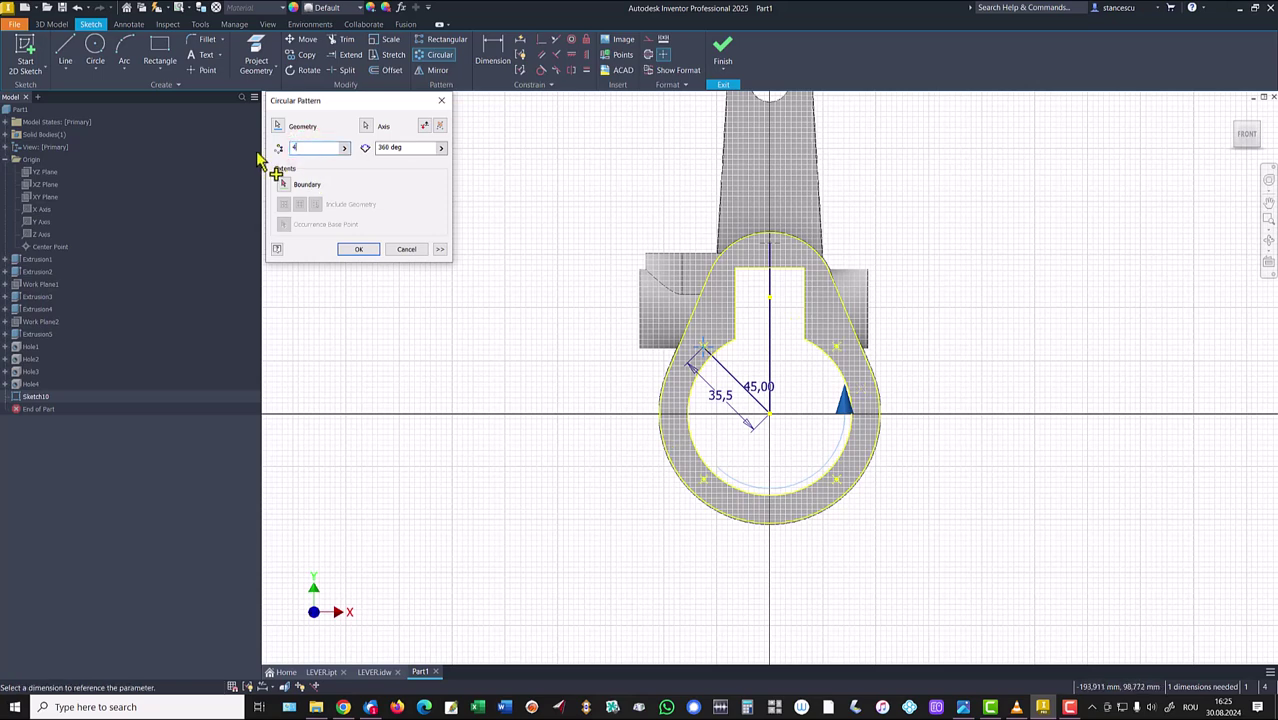
pyautogui.click(357, 249)
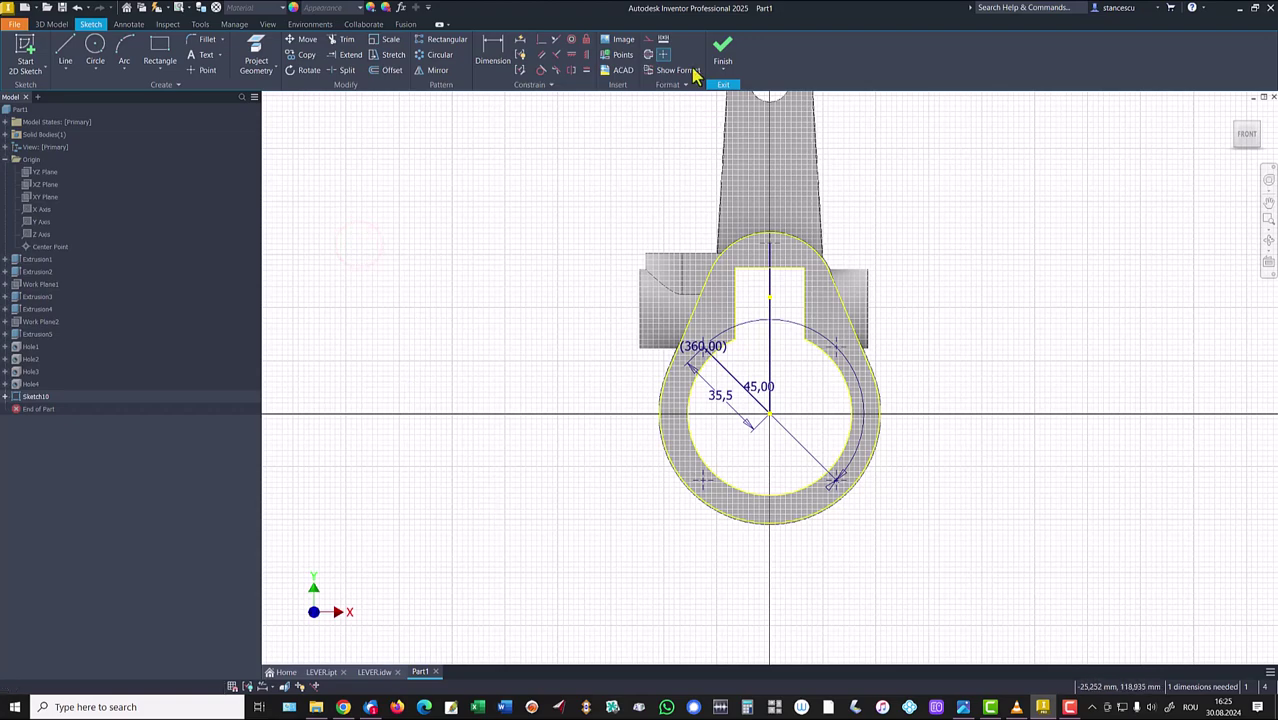
pyautogui.click(722, 48)
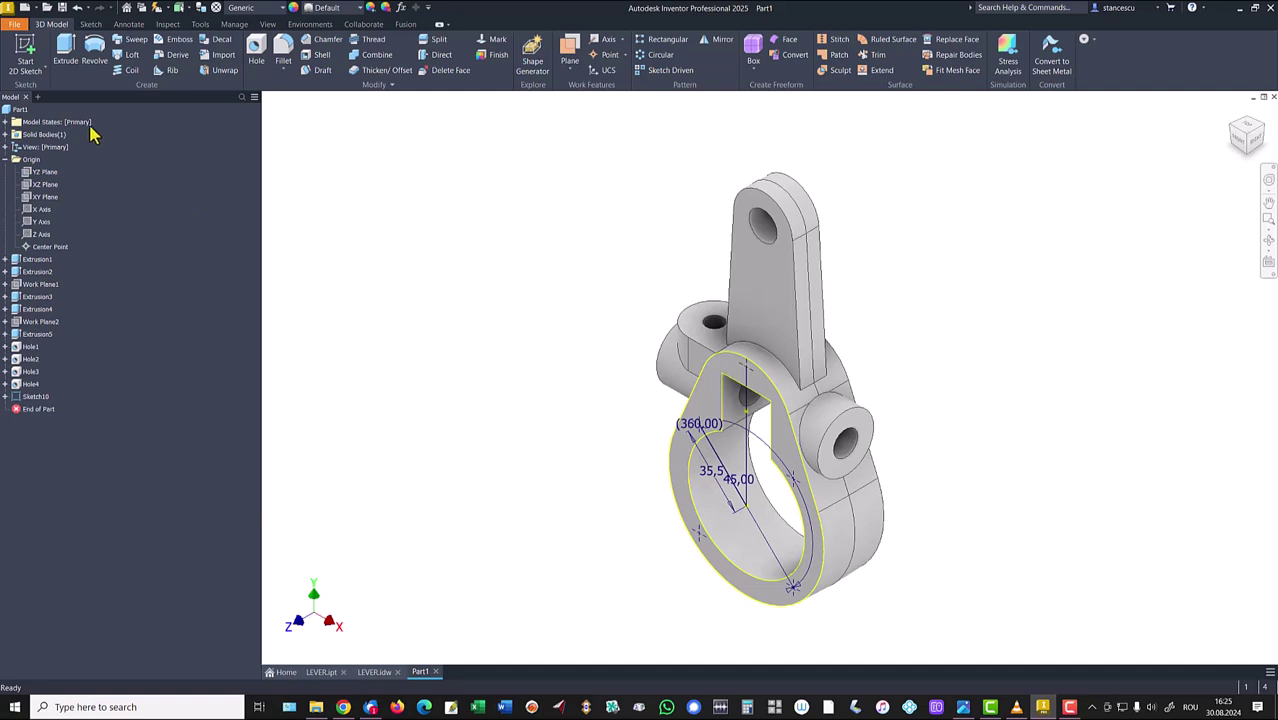
# - Create simple through-all holes of 4,3 mm diameter at the five sketched points on the ring
pyautogui.click(264, 44)
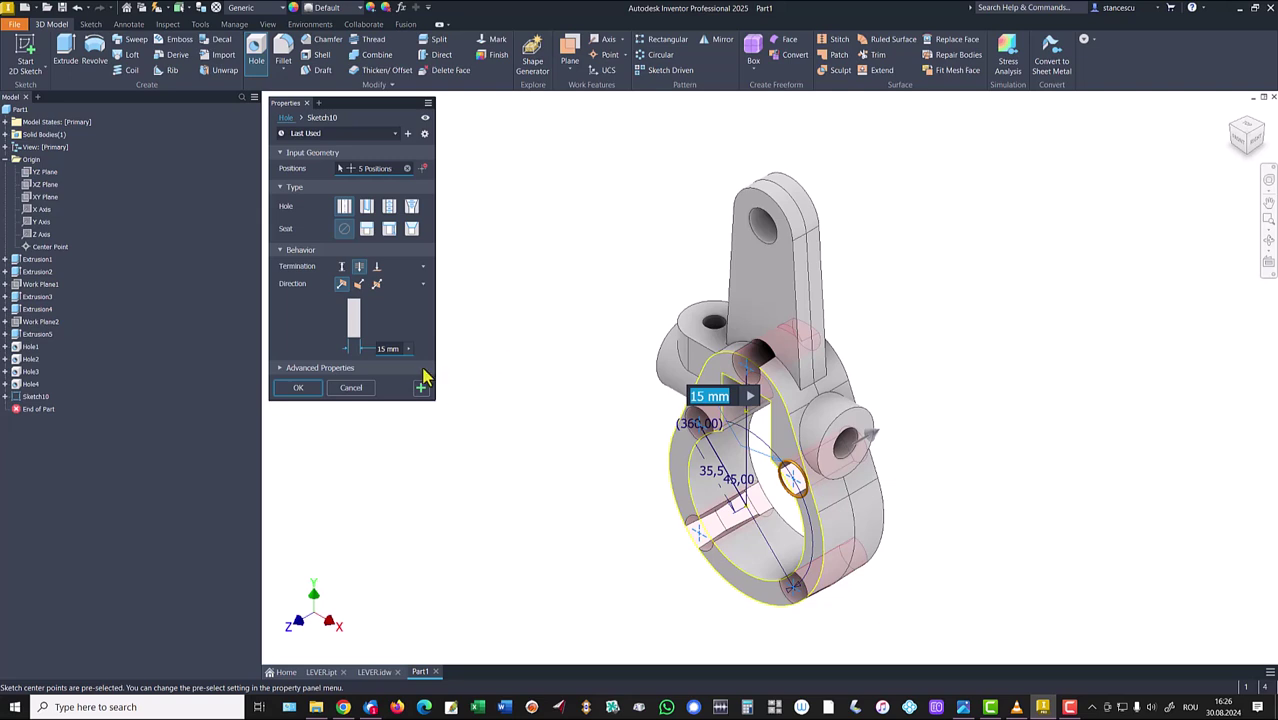
pyautogui.click(397, 350)
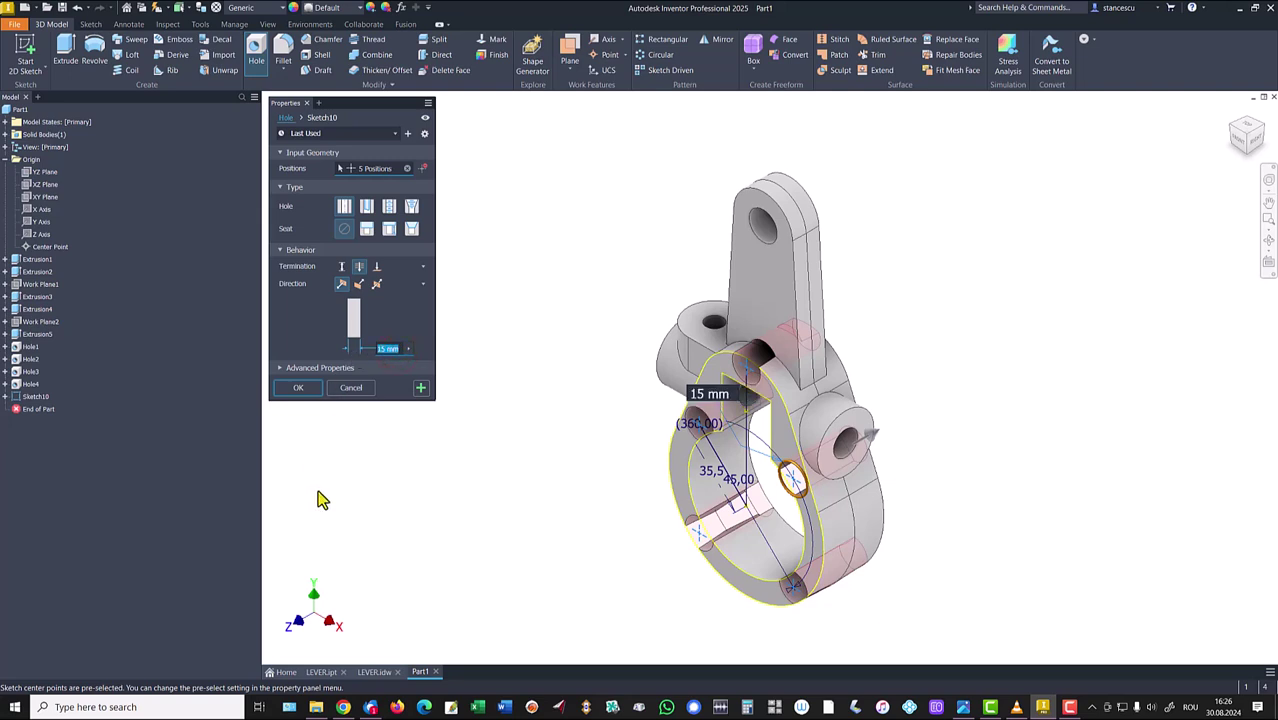
pyautogui.write('4,3')
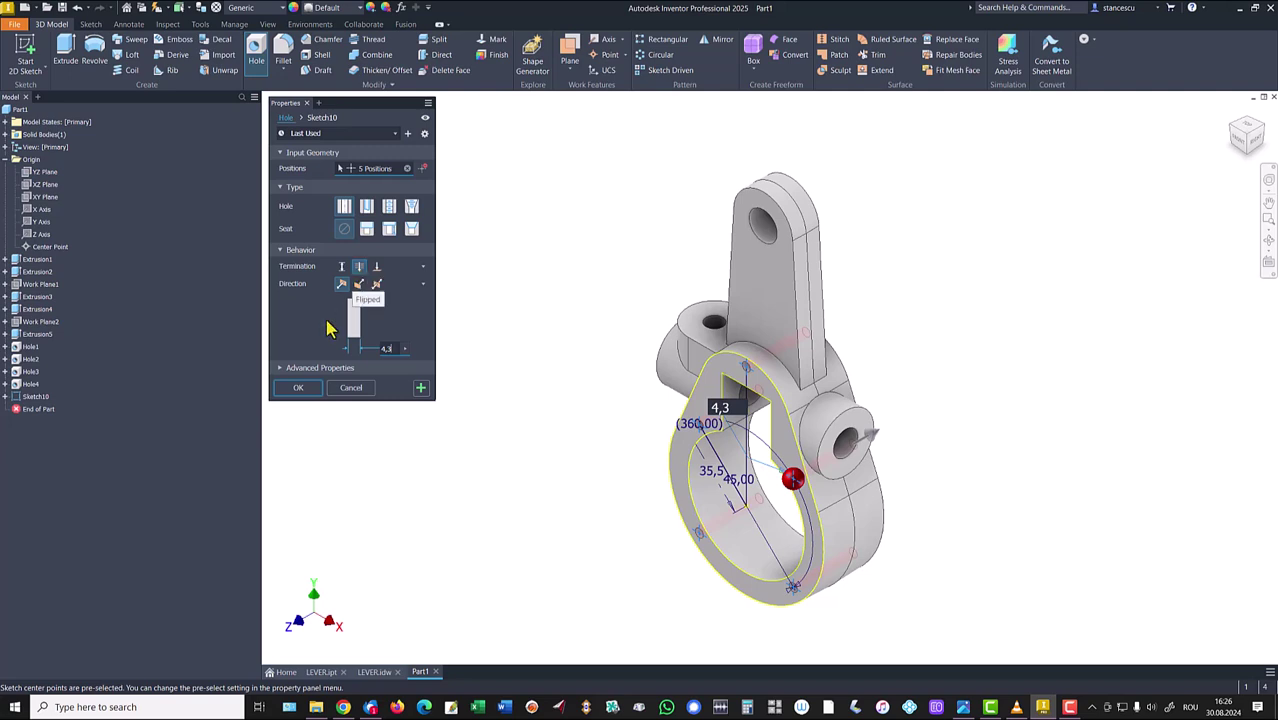
pyautogui.click(300, 389)
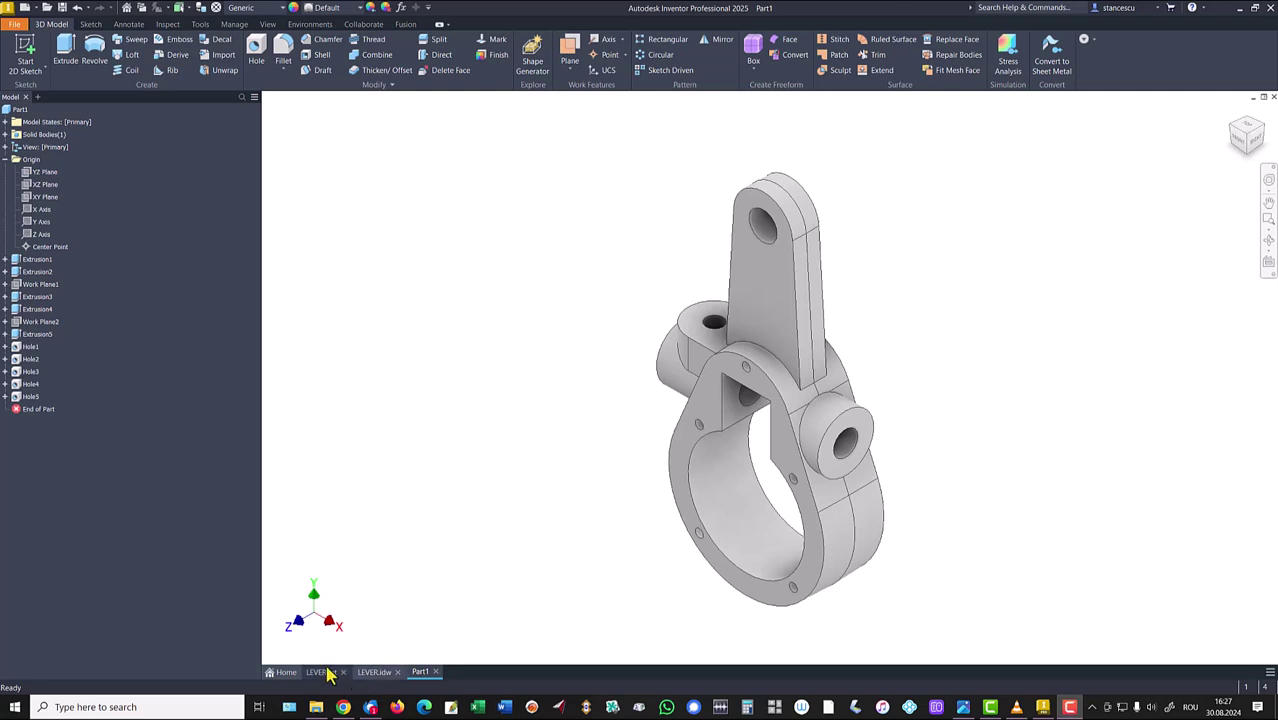
# - Inspect the arm and boss hole edges on the finished LEVER.ipt model, and read the chamfer callouts in LEVER.idw
pyautogui.click(326, 673)
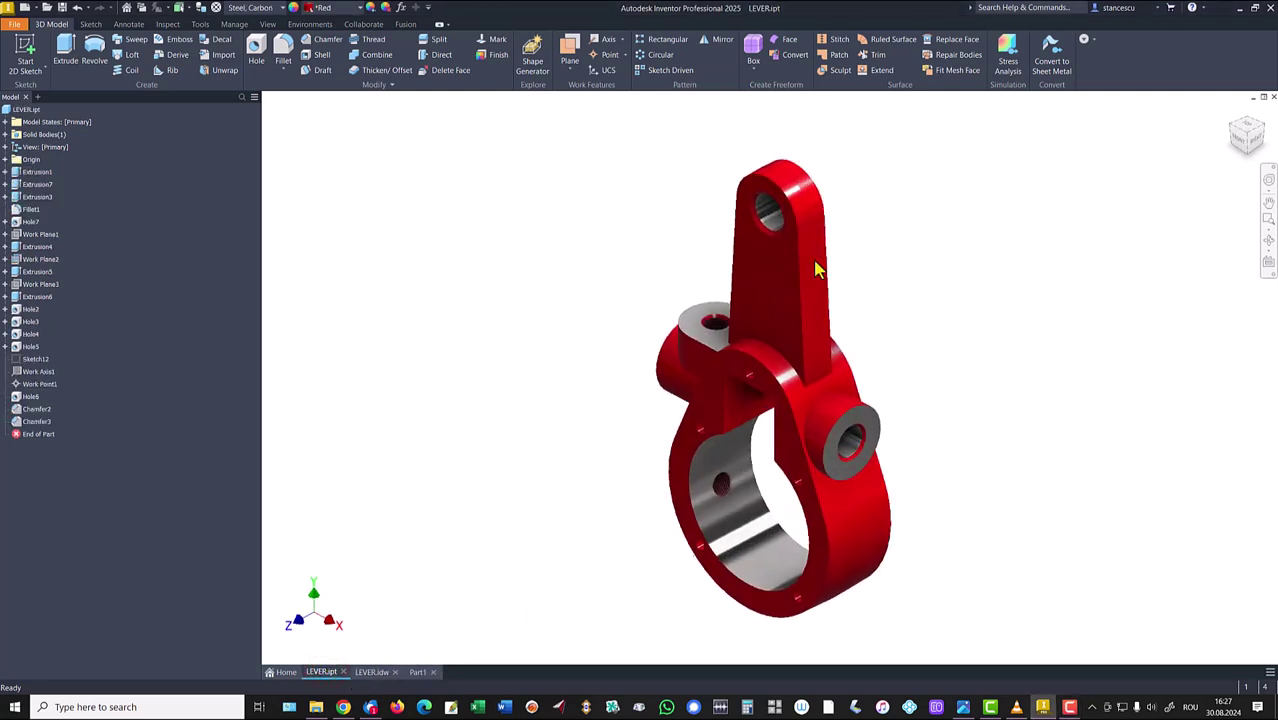
pyautogui.scroll(3, 790, 238)
pyautogui.keyDown('shift'); pyautogui.moveTo(790, 238); pyautogui.dragTo(780, 432, button='middle'); pyautogui.keyUp('shift')
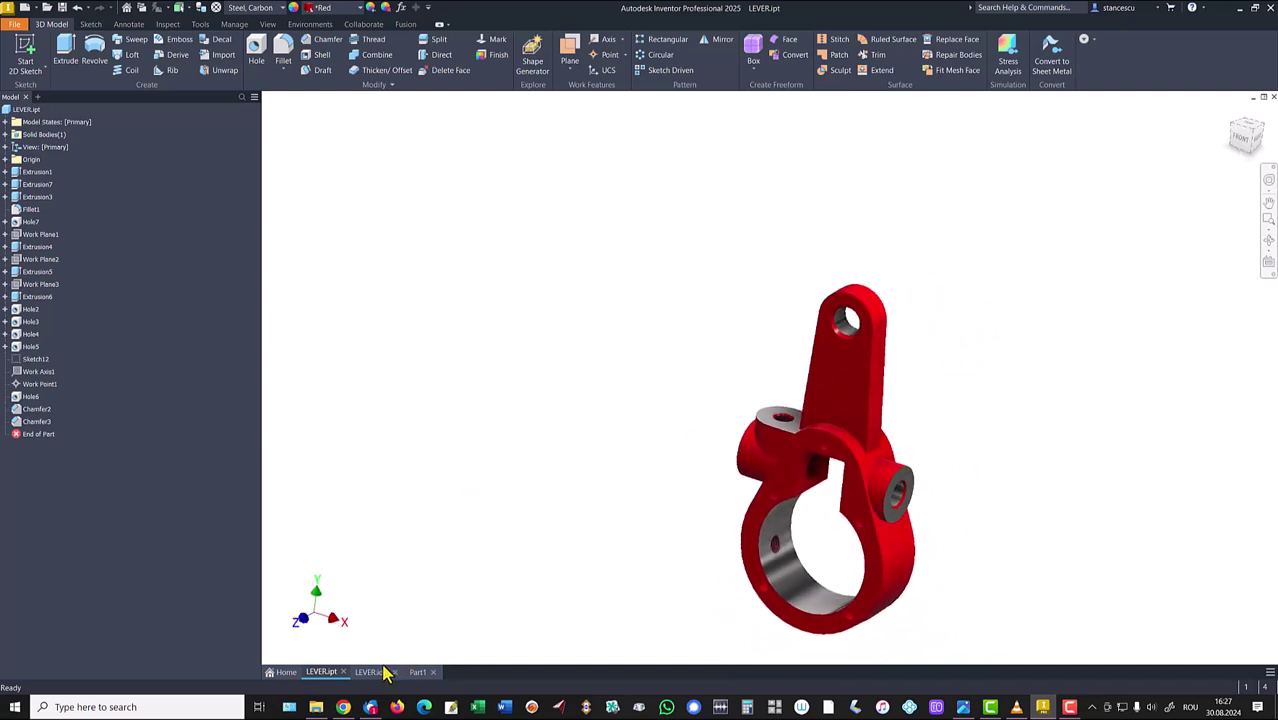
pyautogui.press('Home')
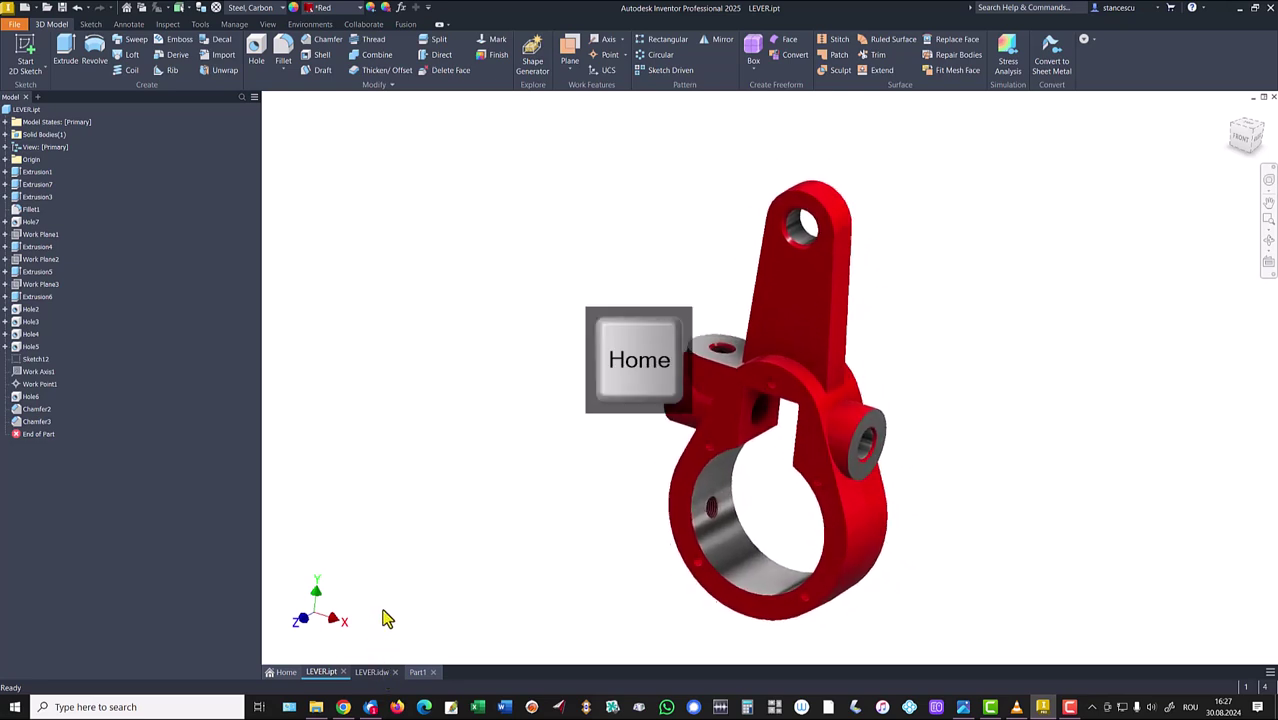
pyautogui.click(370, 672)
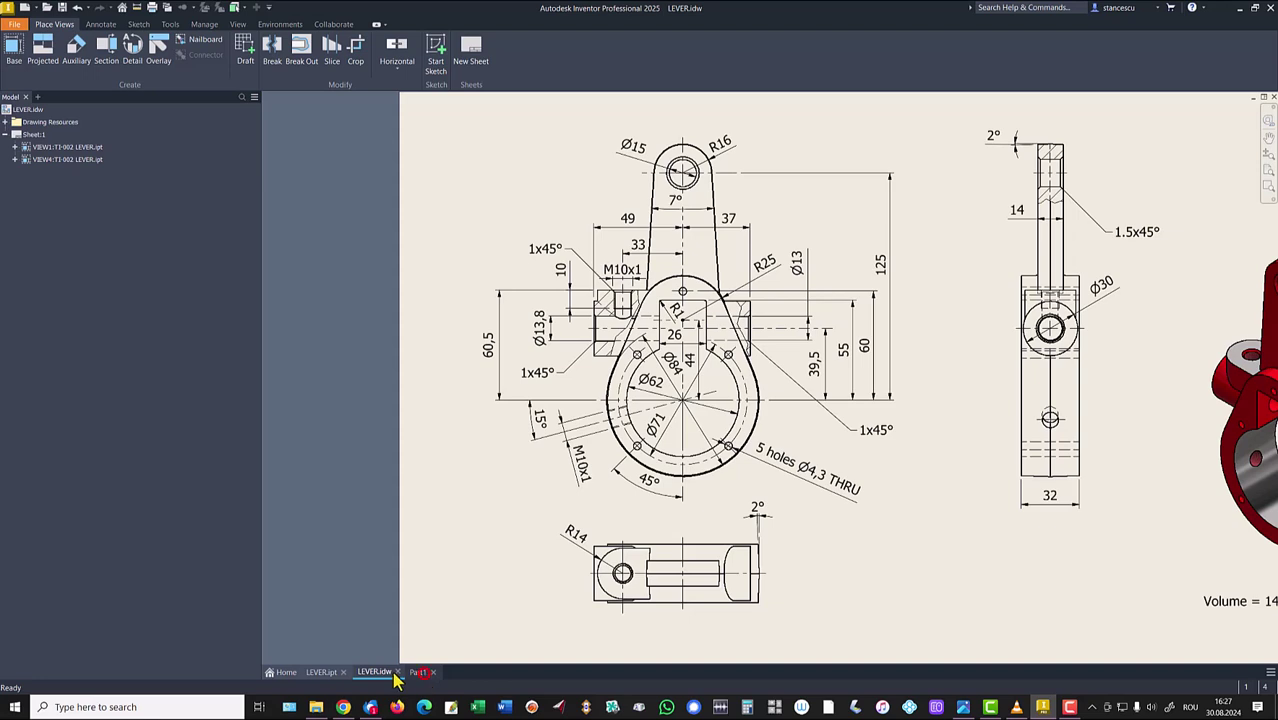
# - In Part1, chamfer both edges of the arm's 15 mm hole with a 1.5 mm distance
pyautogui.click(423, 674)
pyautogui.click(760, 241)
pyautogui.hotkey('ctrl', 'shift', 'k')
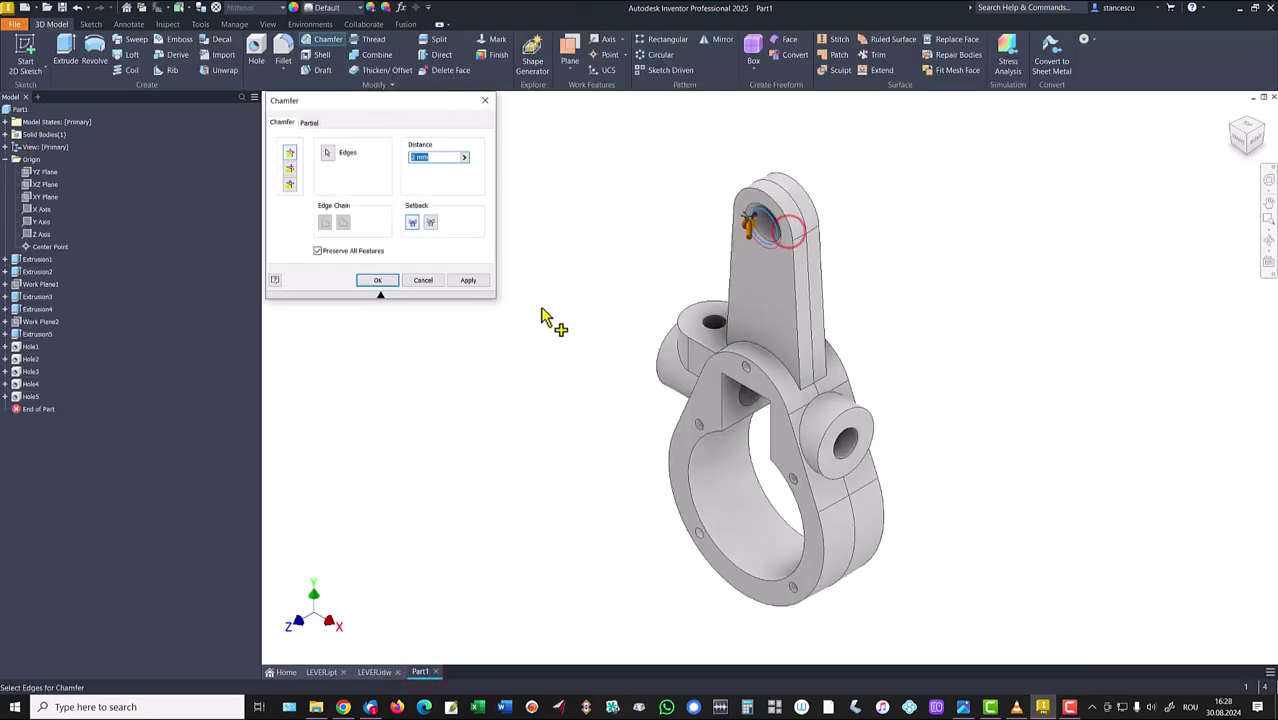
pyautogui.keyDown('shift'); pyautogui.moveTo(541, 316); pyautogui.dragTo(827, 285, button='middle'); pyautogui.keyUp('shift')
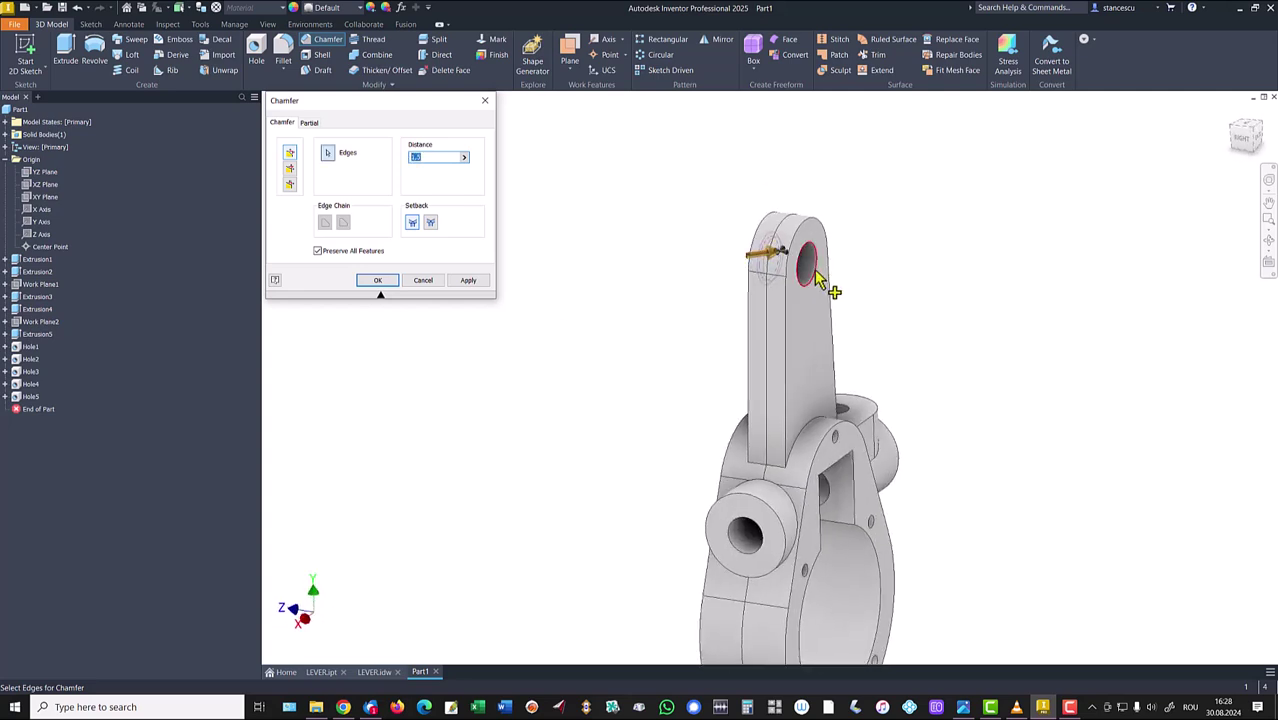
pyautogui.moveTo(605, 399)
pyautogui.keyDown('shift'); pyautogui.mouseDown(button='middle')
pyautogui.moveTo(418, 382)
pyautogui.moveTo(391, 285)
pyautogui.moveTo(456, 288)
pyautogui.mouseUp(button='middle'); pyautogui.keyUp('shift')
pyautogui.click(451, 282)
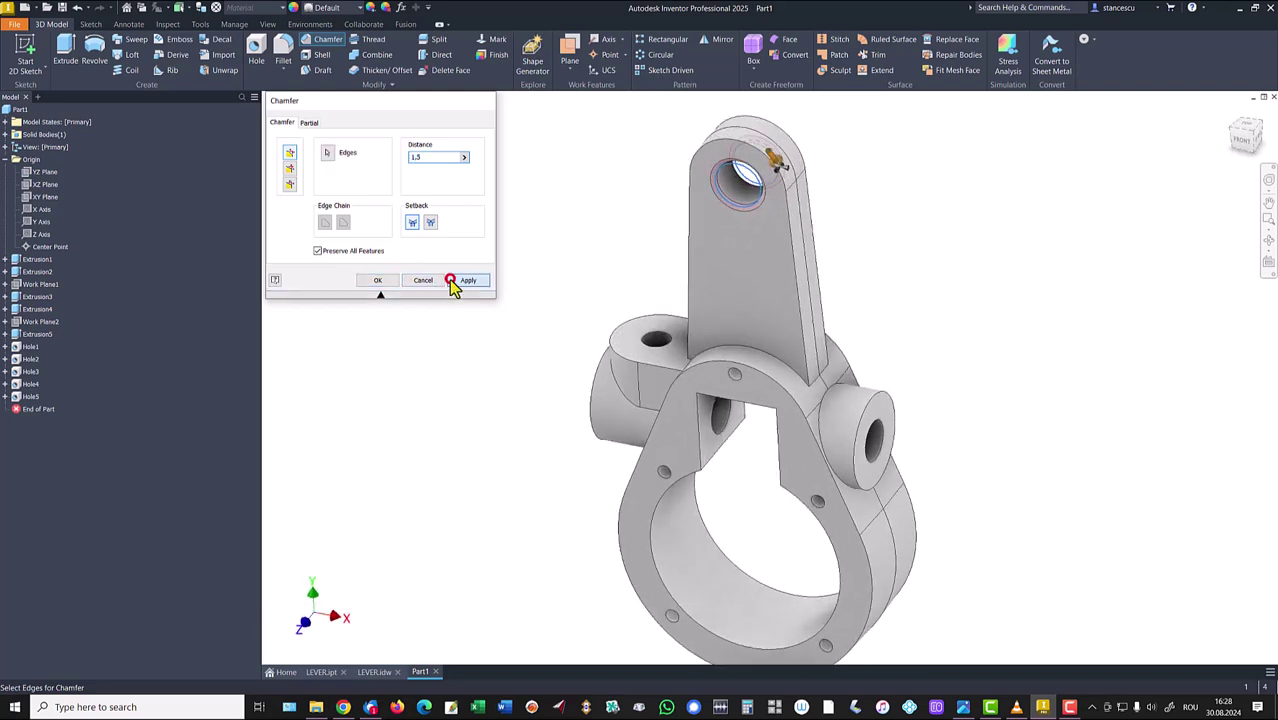
# - Chamfer the outer hole edges of both side bosses and the upper edge of the vertical threaded hole with a 1 mm distance
pyautogui.doubleClick(429, 160)
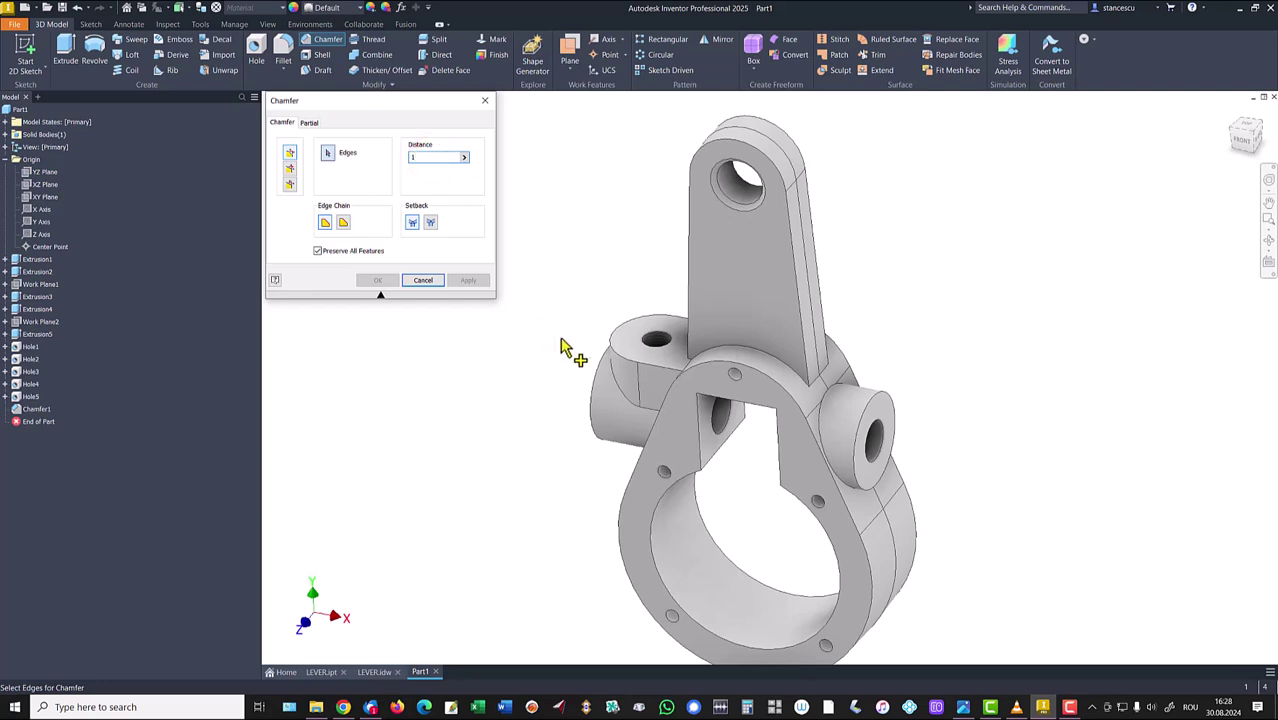
pyautogui.click(652, 345)
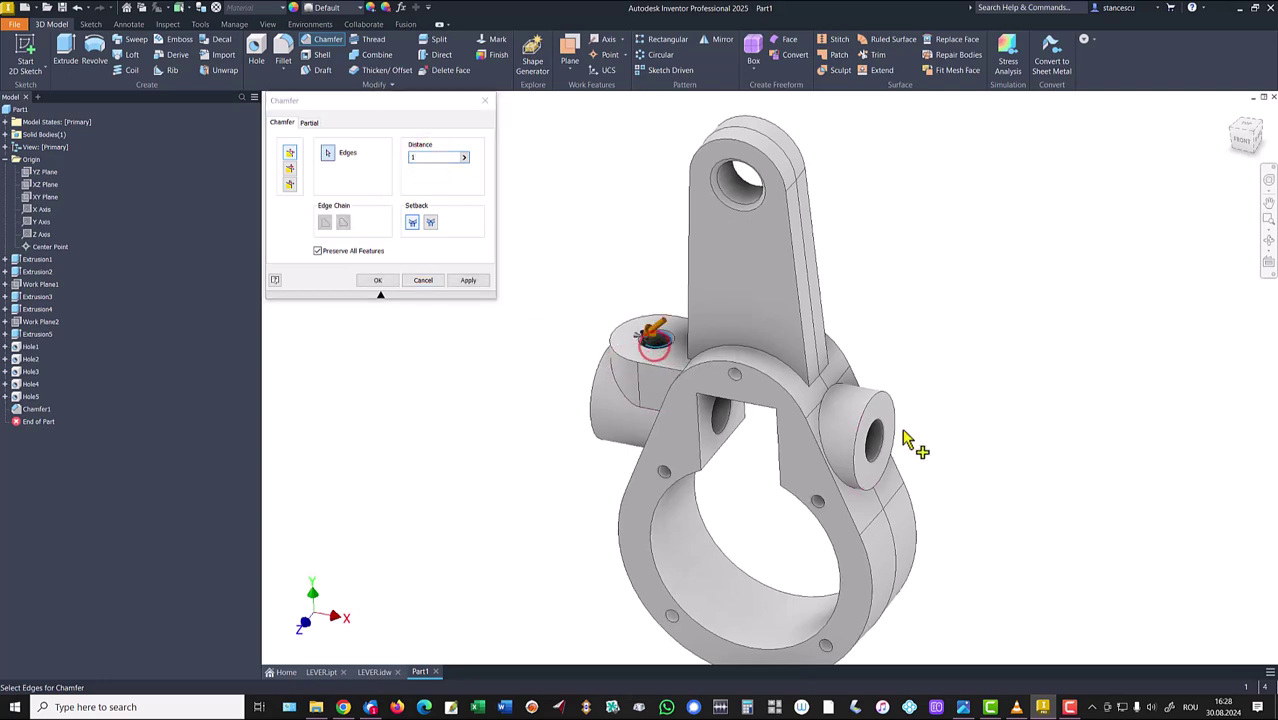
pyautogui.moveTo(884, 434)
pyautogui.keyDown('shift'); pyautogui.mouseDown(button='middle')
pyautogui.moveTo(736, 516)
pyautogui.moveTo(548, 510)
pyautogui.moveTo(560, 480)
pyautogui.mouseUp(button='middle'); pyautogui.keyUp('shift')
pyautogui.click(575, 426)
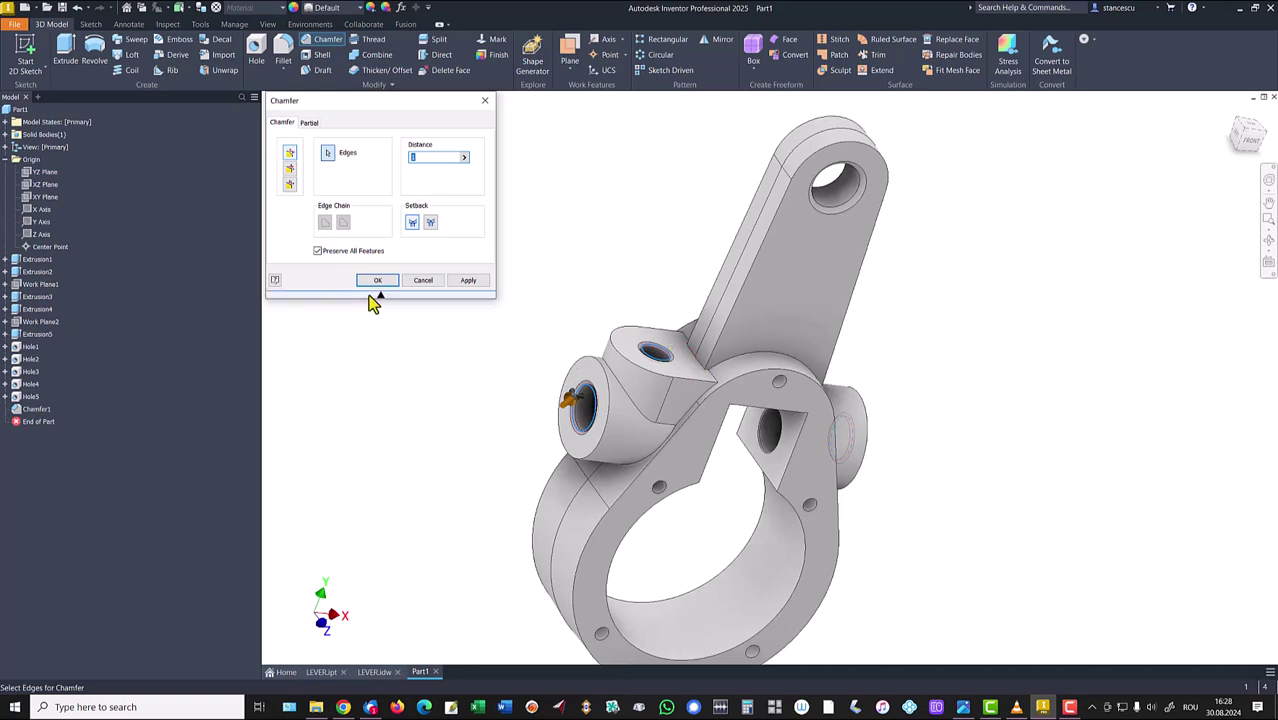
pyautogui.click(384, 281)
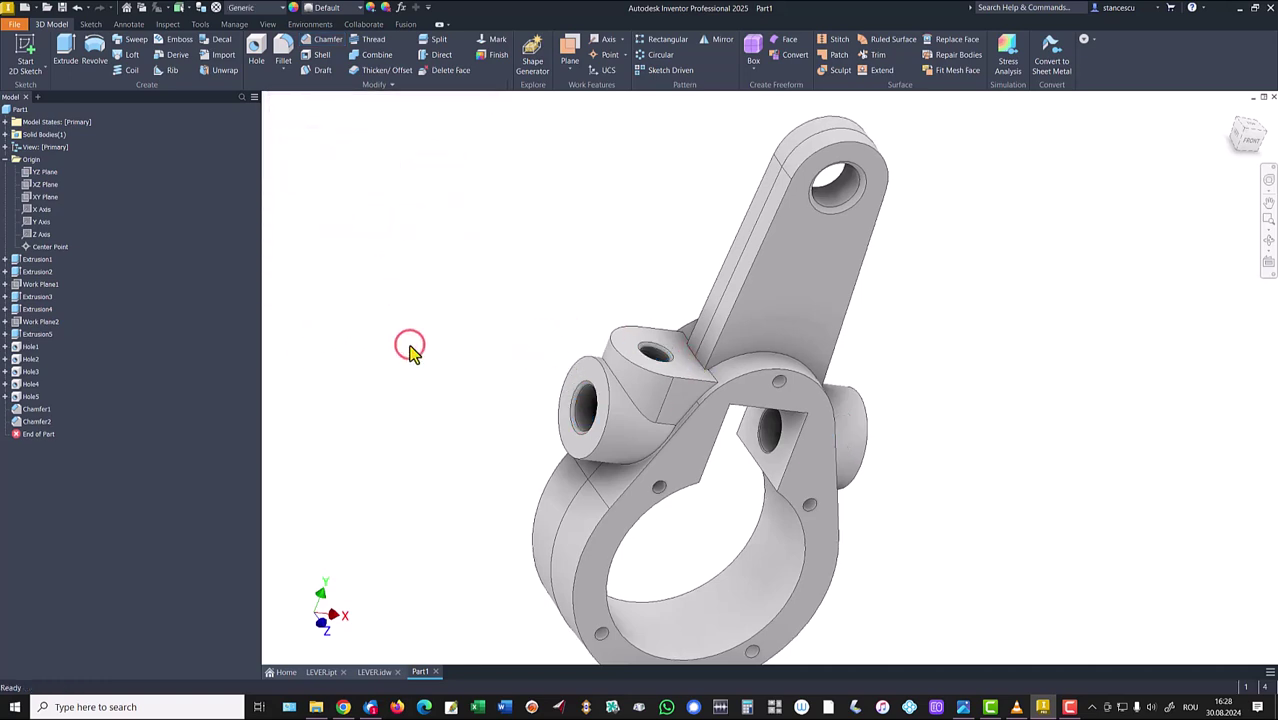
pyautogui.press('Home')
pyautogui.press('F6')
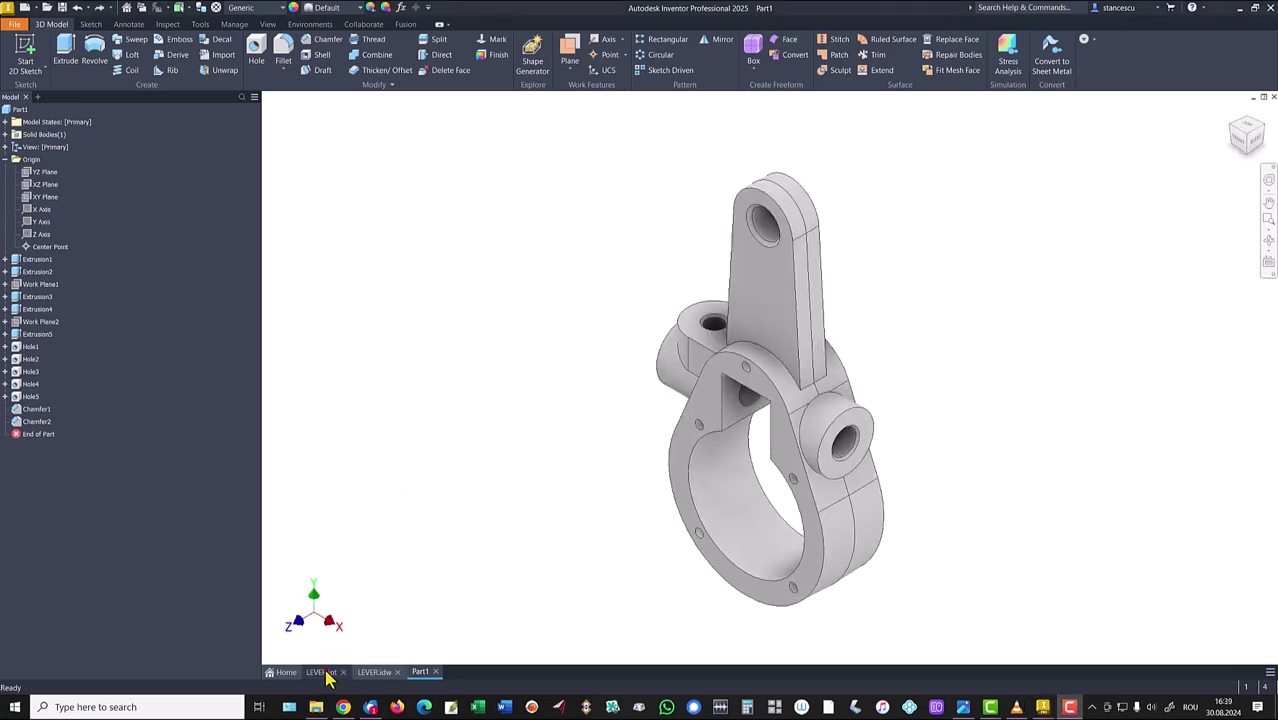
# - Examine the inclined hole through the ring wall in LEVER.ipt, and check its angle and thread callouts in LEVER.idw
pyautogui.click(323, 673)
pyautogui.keyDown('shift'); pyautogui.moveTo(718, 480); pyautogui.dragTo(524, 520, button='middle'); pyautogui.keyUp('shift')
pyautogui.scroll(3, 648, 552)
pyautogui.keyDown('shift'); pyautogui.moveTo(574, 487); pyautogui.dragTo(766, 501, button='middle'); pyautogui.keyUp('shift')
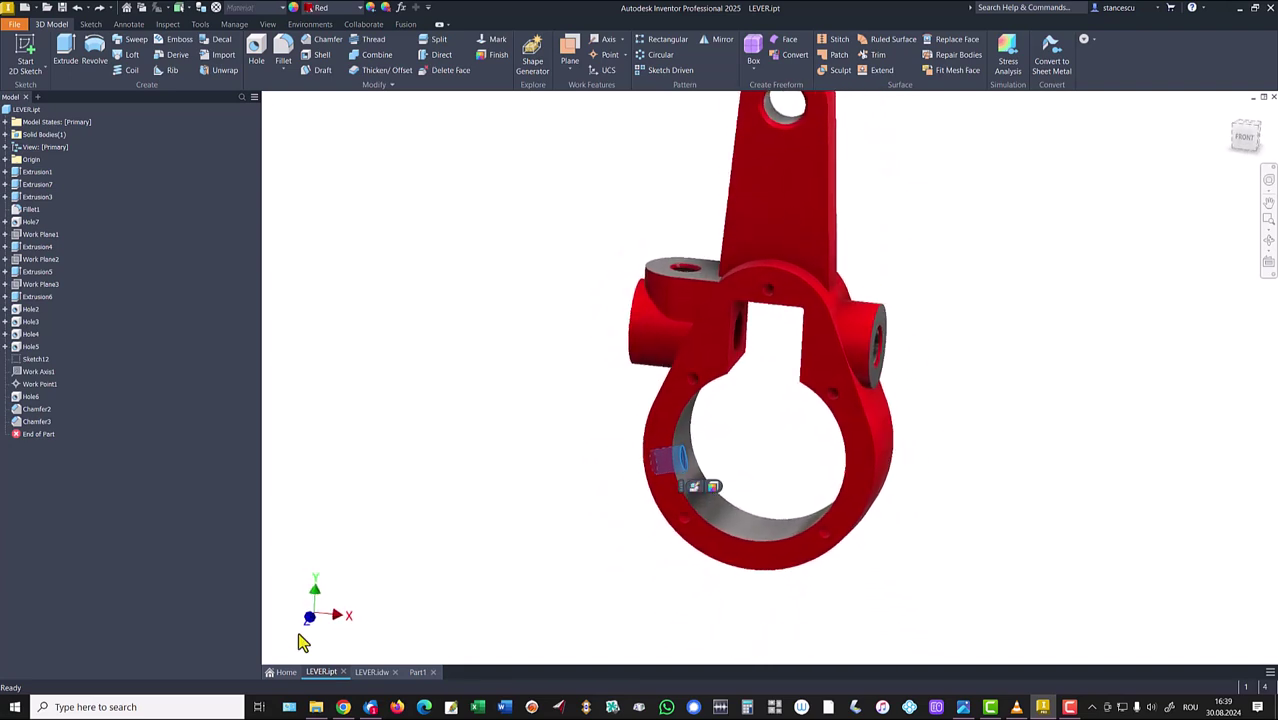
pyautogui.press('F6')
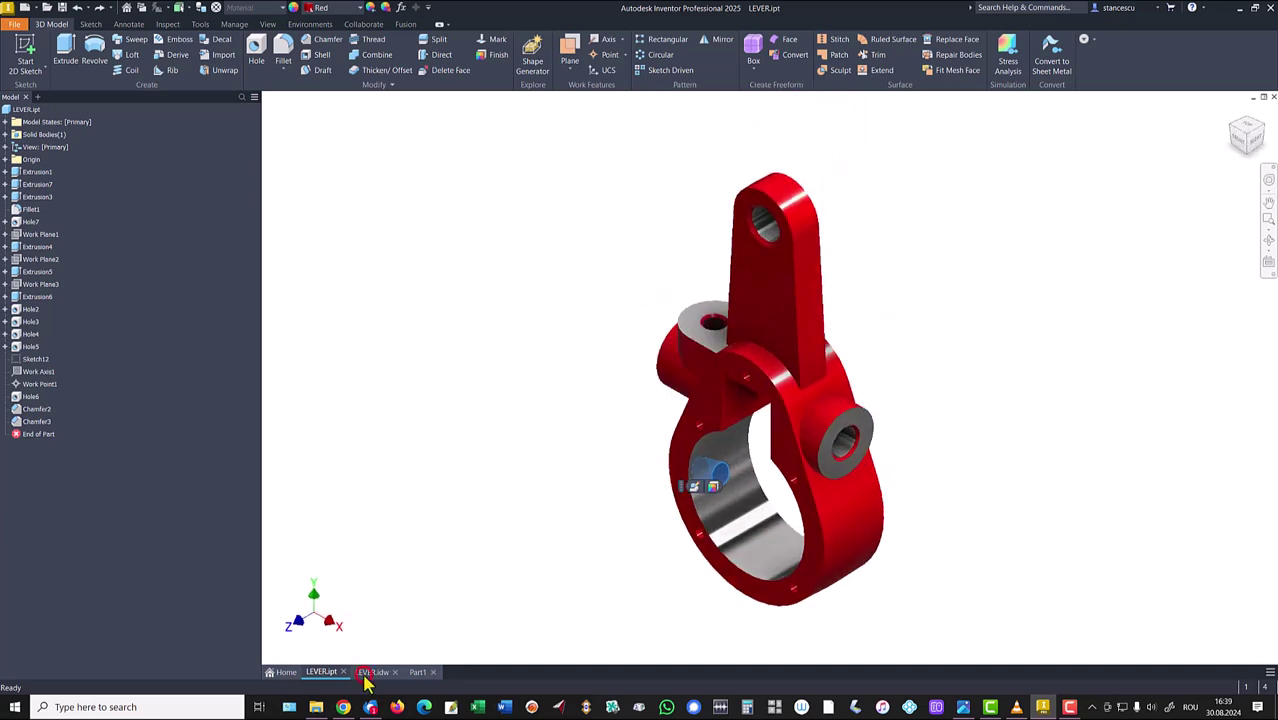
pyautogui.click(368, 673)
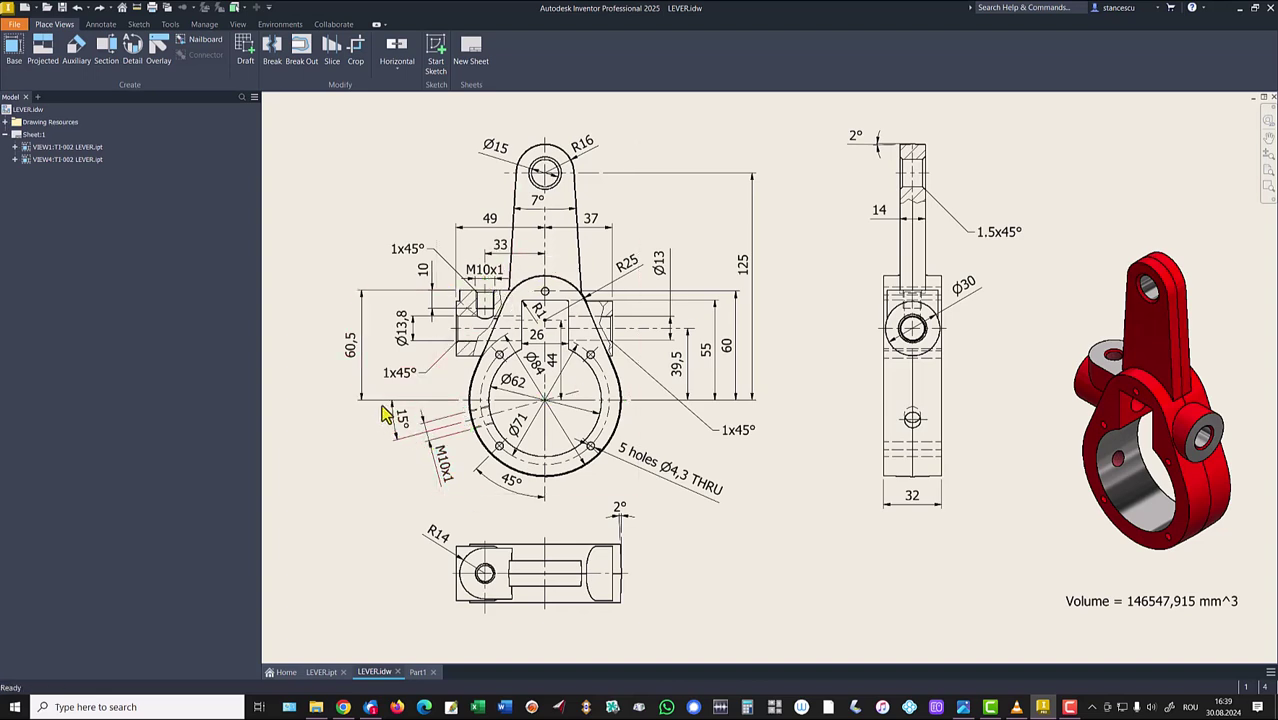
# - Start a sketch on Part1's XY plane, slice the model at the sketch plane, and project the ring's outer arc
pyautogui.click(418, 673)
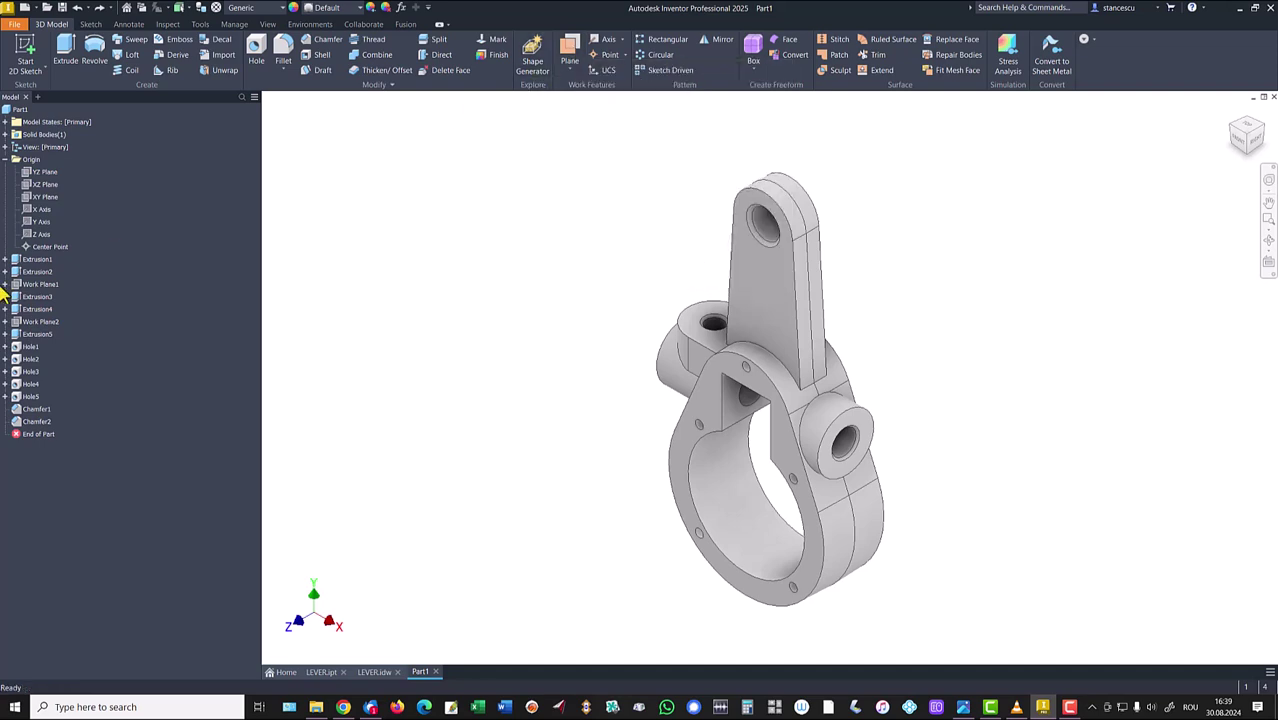
pyautogui.click(44, 196)
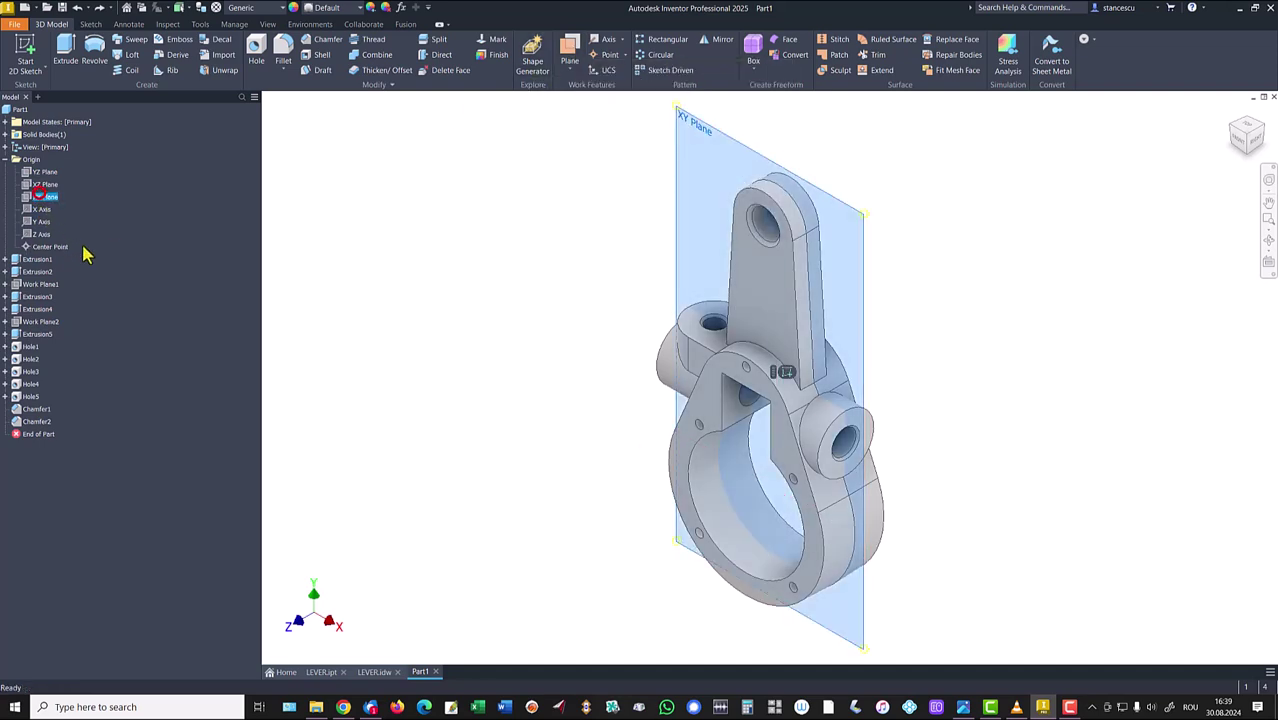
pyautogui.click(782, 372)
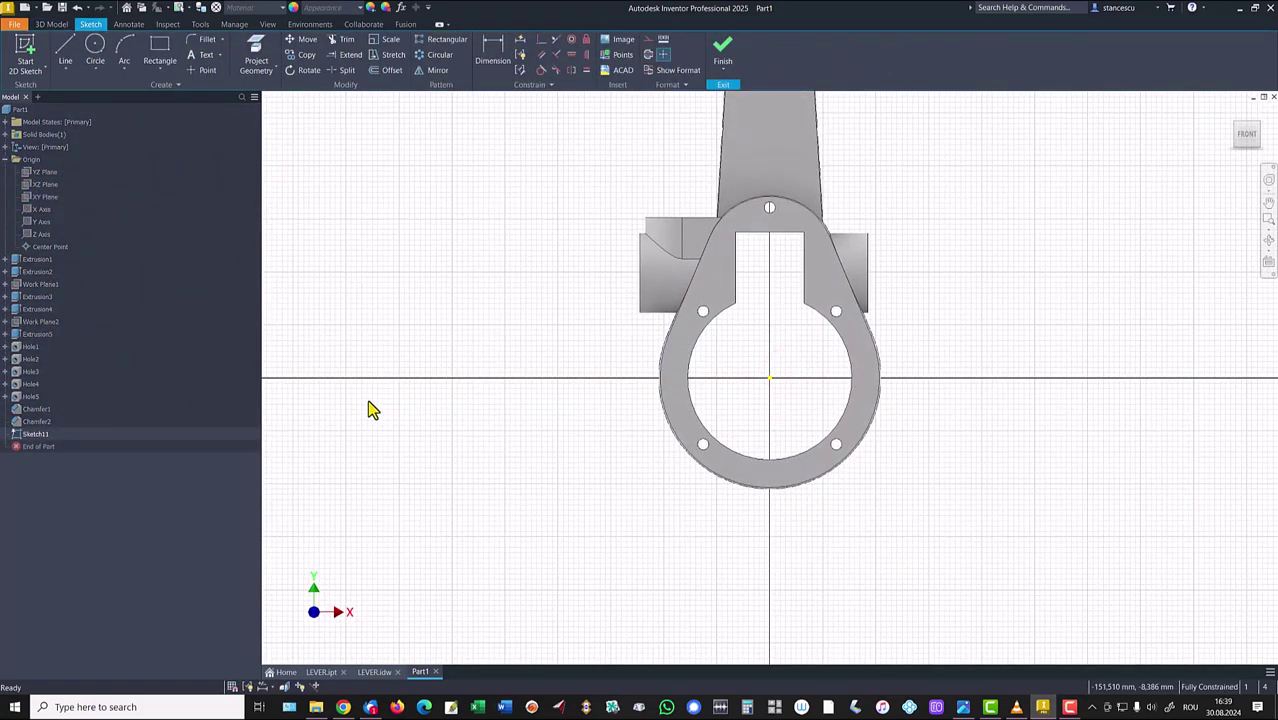
pyautogui.press('F7')
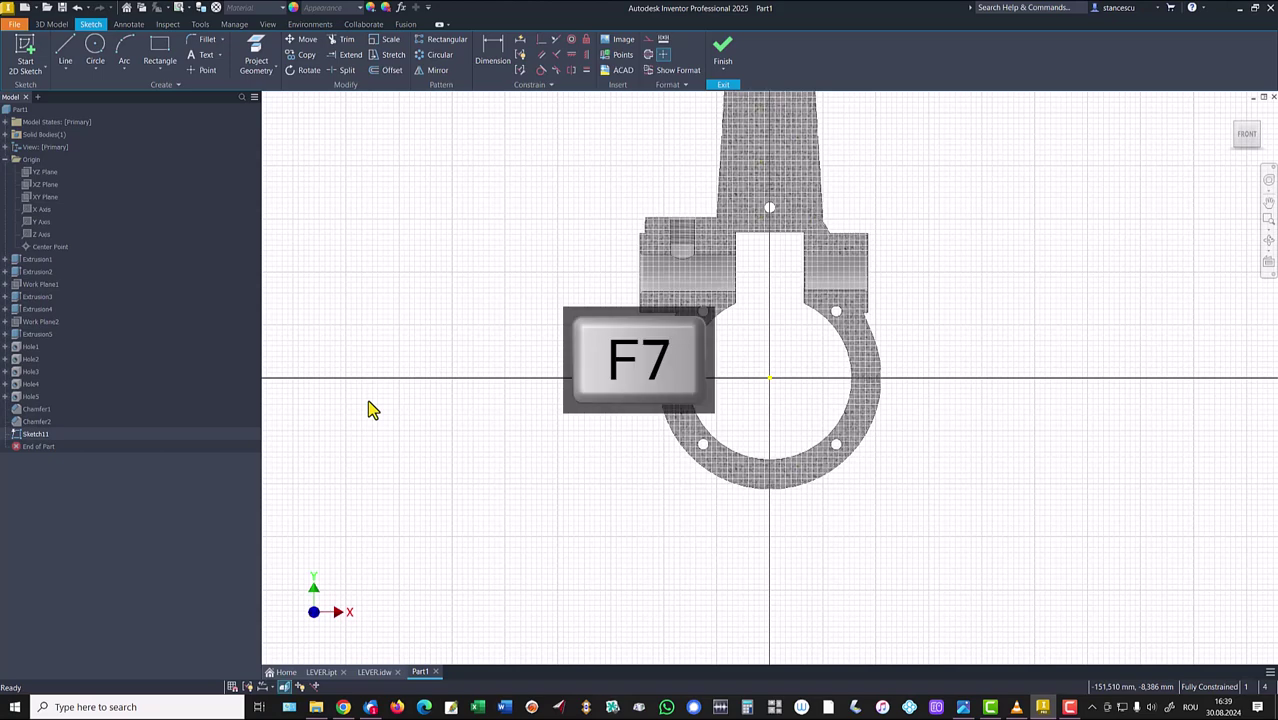
pyautogui.click(256, 50)
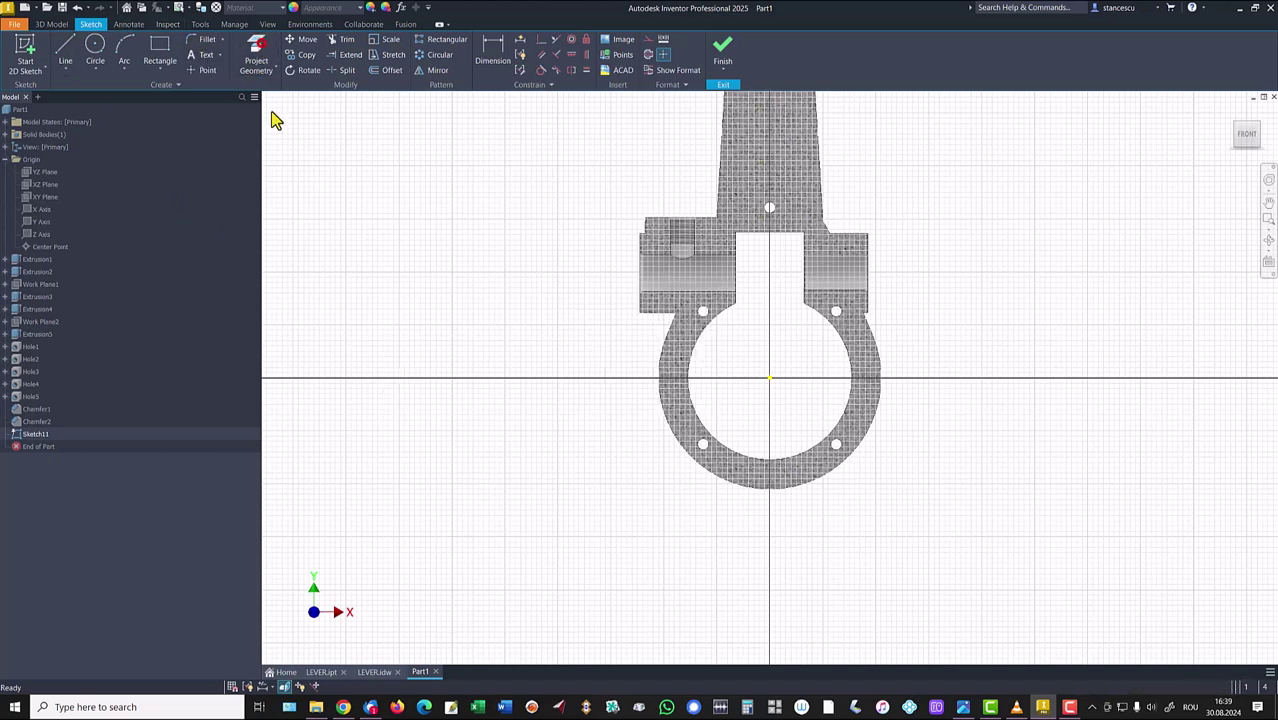
pyautogui.click(667, 421)
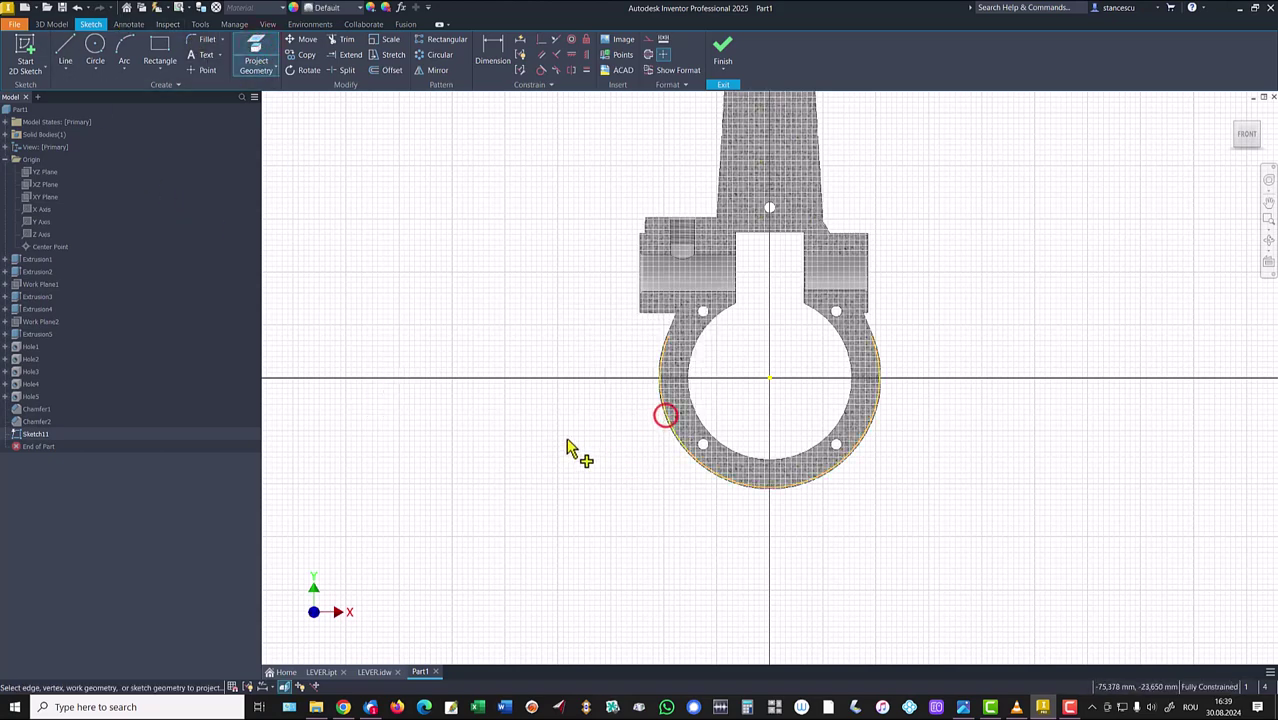
# - Sketch a line from the ring centre down-left to the projected outer arc, dimension it at 15 degrees from the X axis, and finish the sketch
pyautogui.click(63, 52)
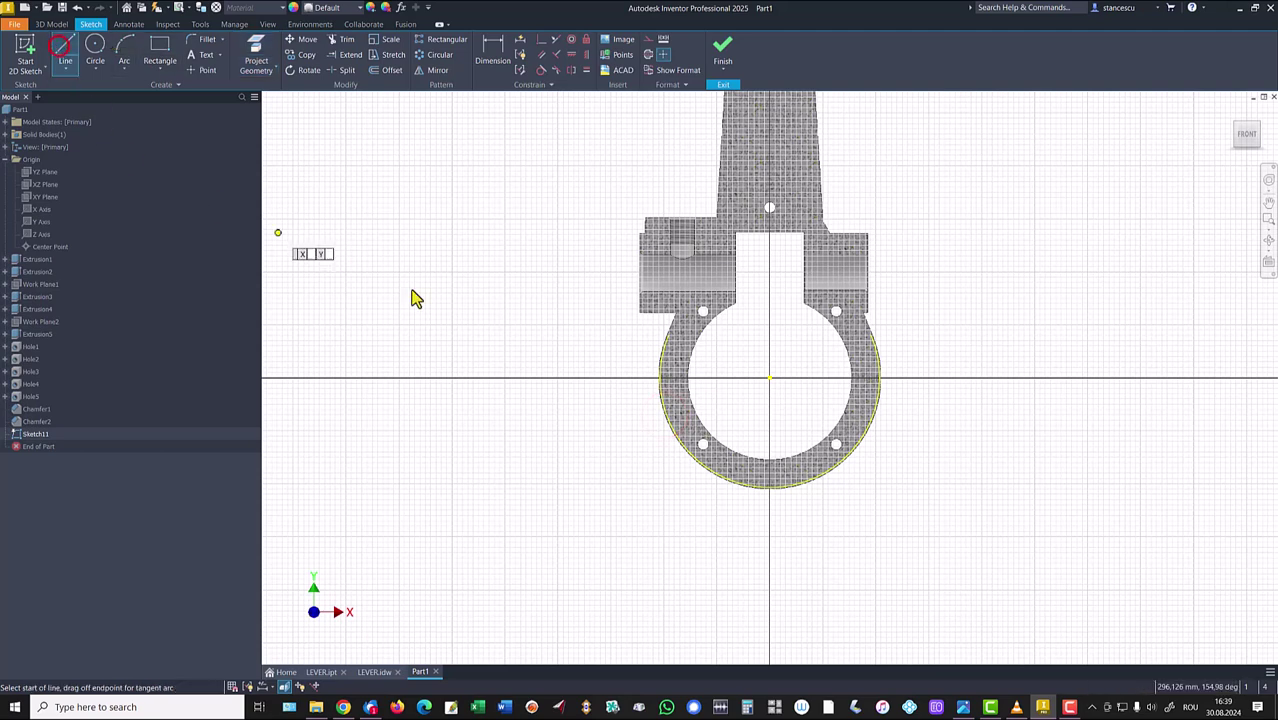
pyautogui.click(770, 380)
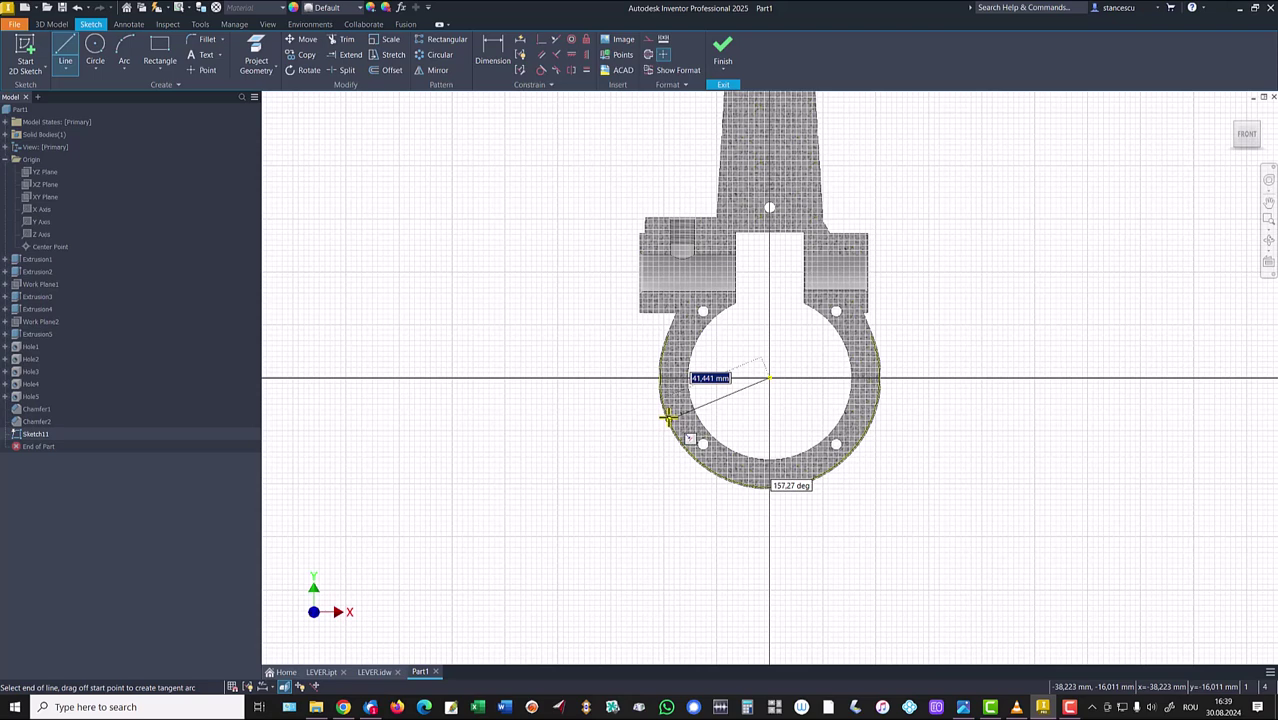
pyautogui.click(667, 418)
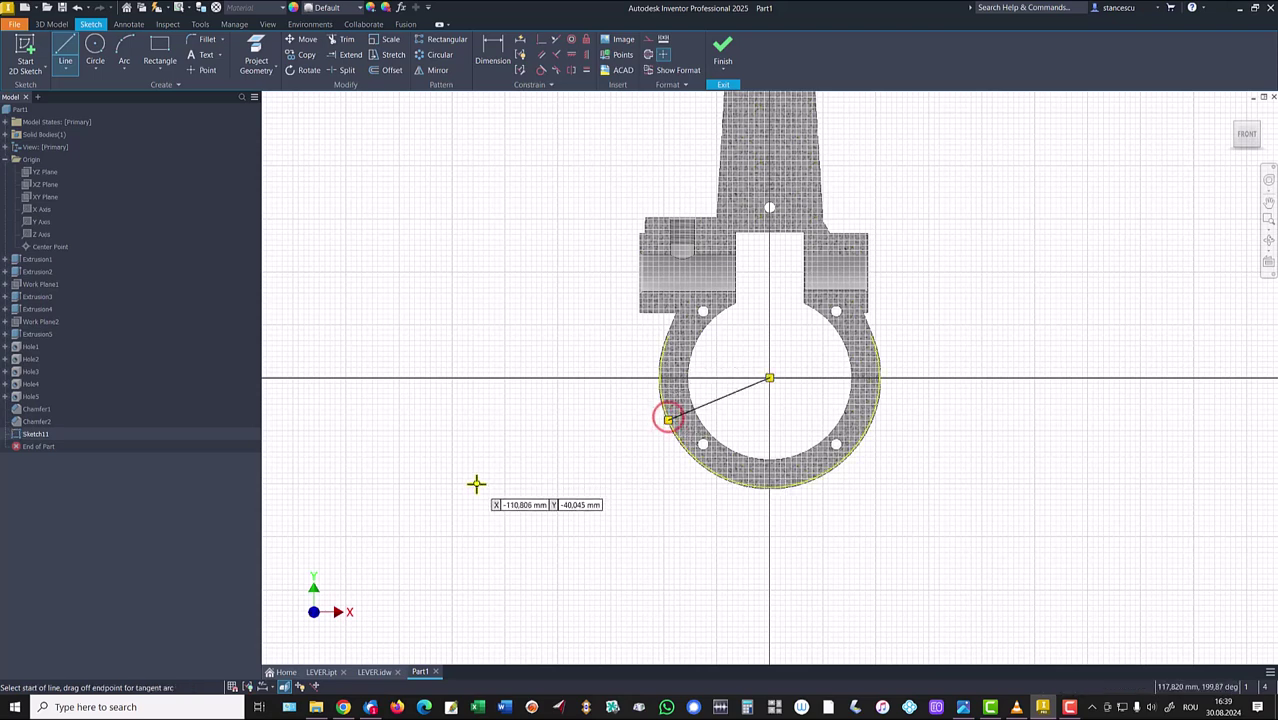
pyautogui.click(495, 47)
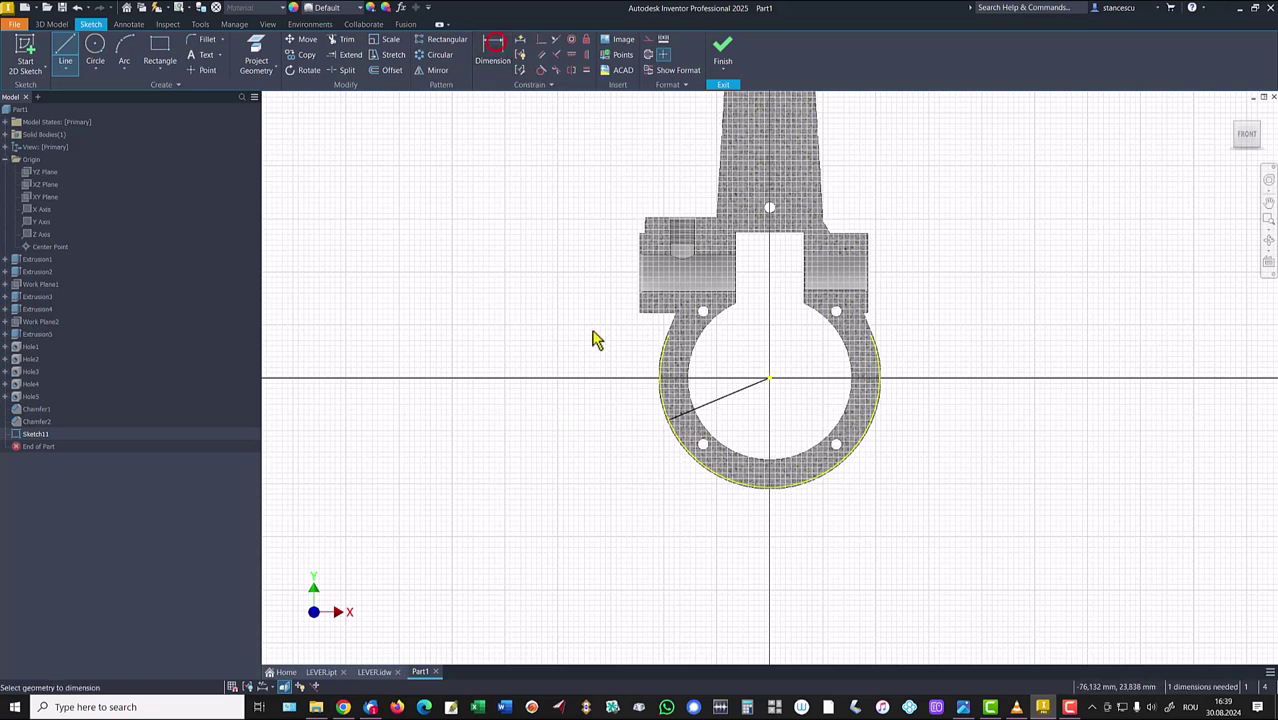
pyautogui.click(710, 404)
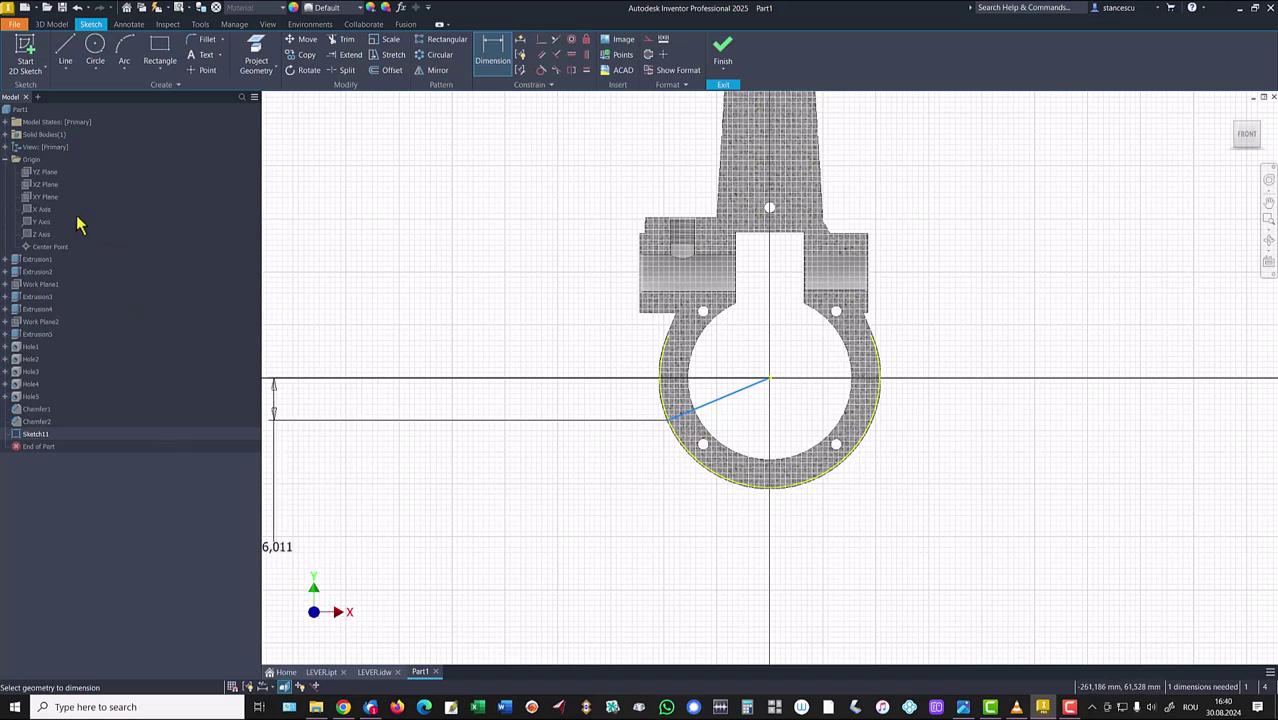
pyautogui.click(40, 210)
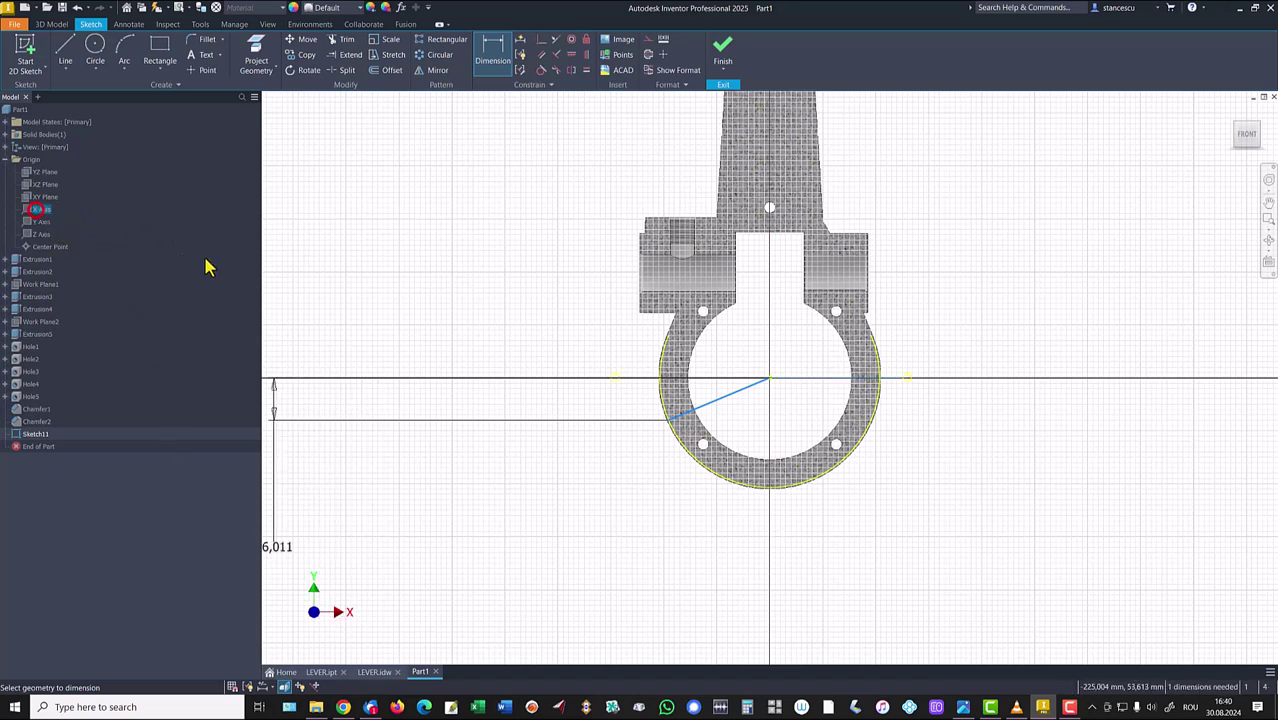
pyautogui.click(626, 416)
pyautogui.write('15')
pyautogui.press('Return')
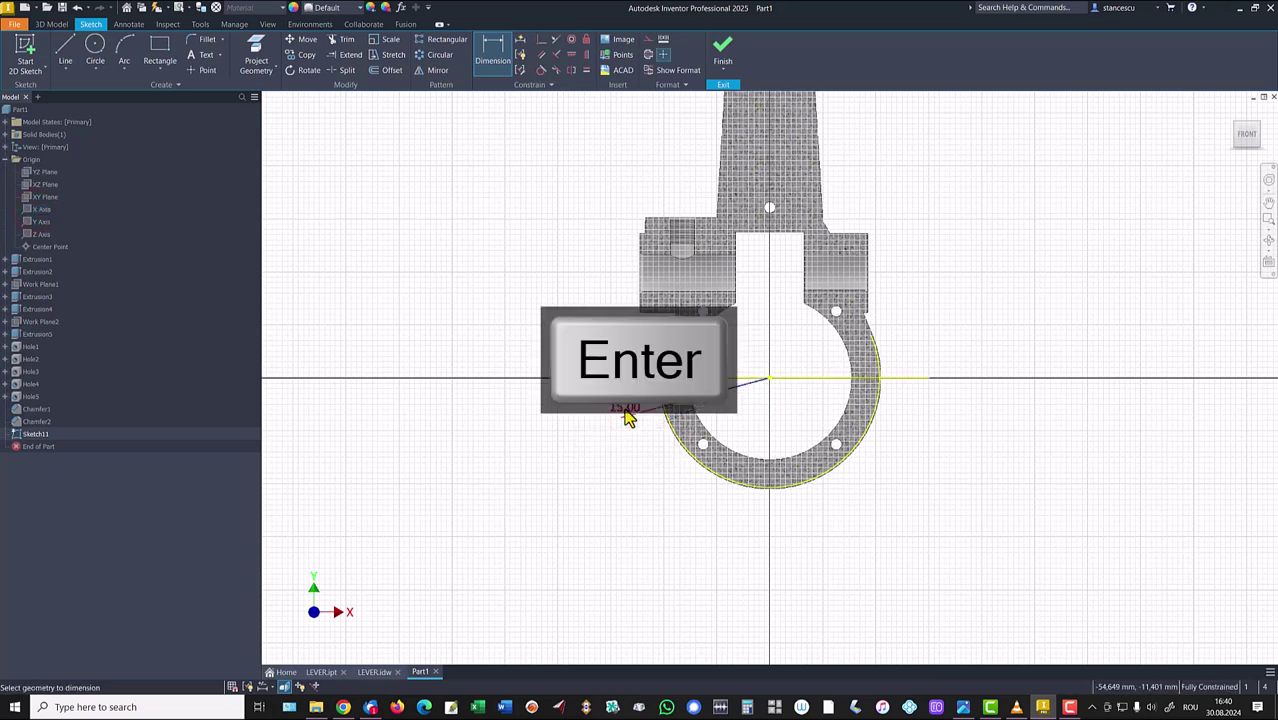
pyautogui.click(724, 58)
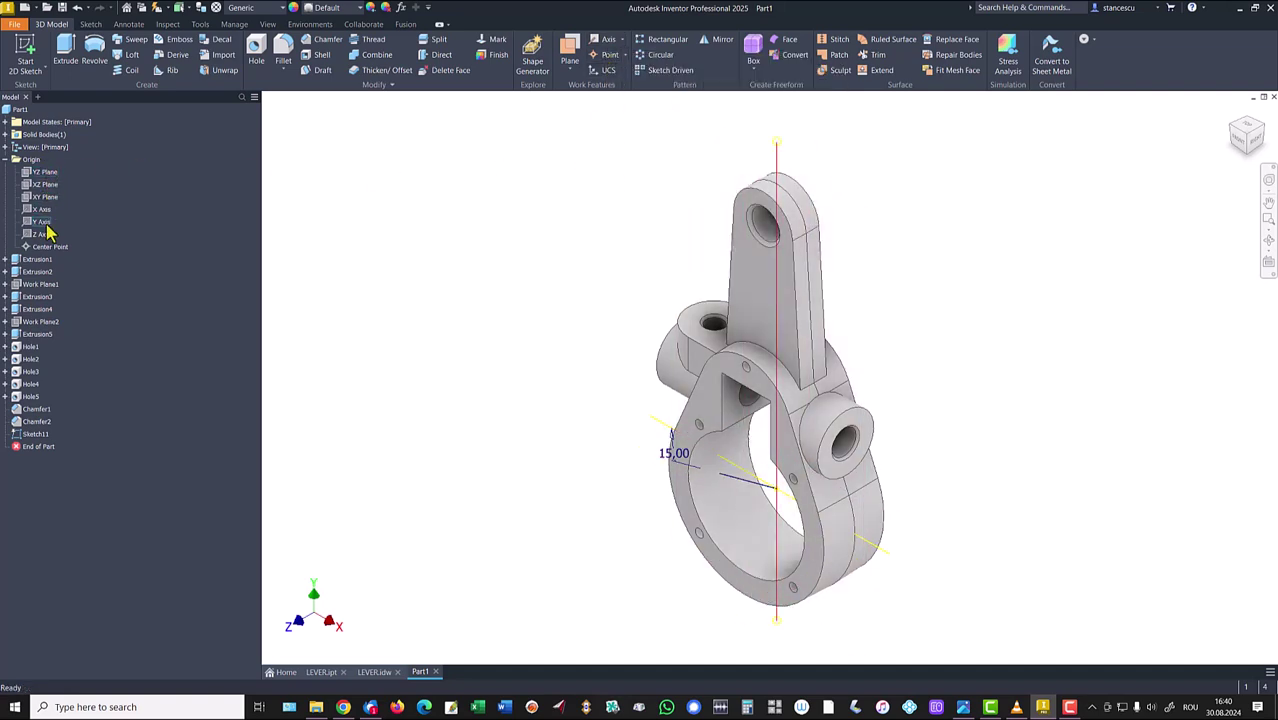
# - Create a work axis along the 15-degree sketch line and a work point where it meets the ring's outer face
pyautogui.click(605, 40)
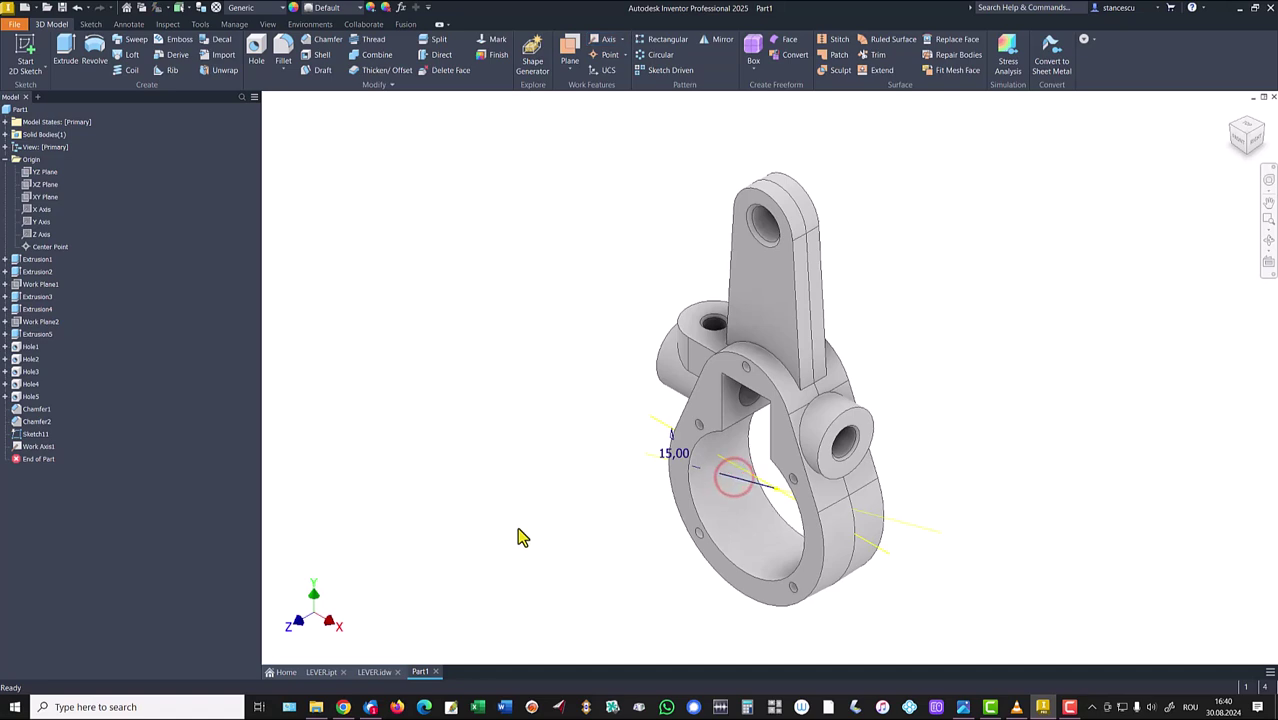
pyautogui.click(876, 527)
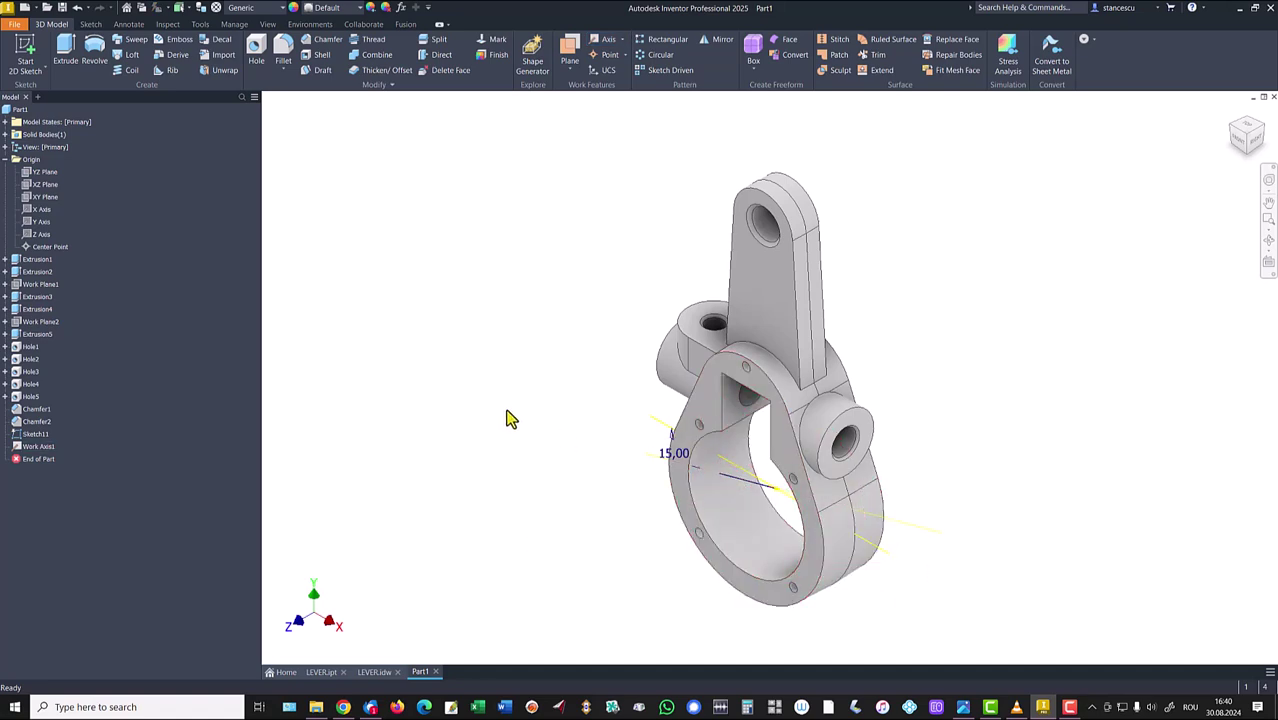
pyautogui.click(605, 58)
pyautogui.keyDown('shift'); pyautogui.moveTo(488, 328); pyautogui.dragTo(479, 601, button='middle'); pyautogui.keyUp('shift')
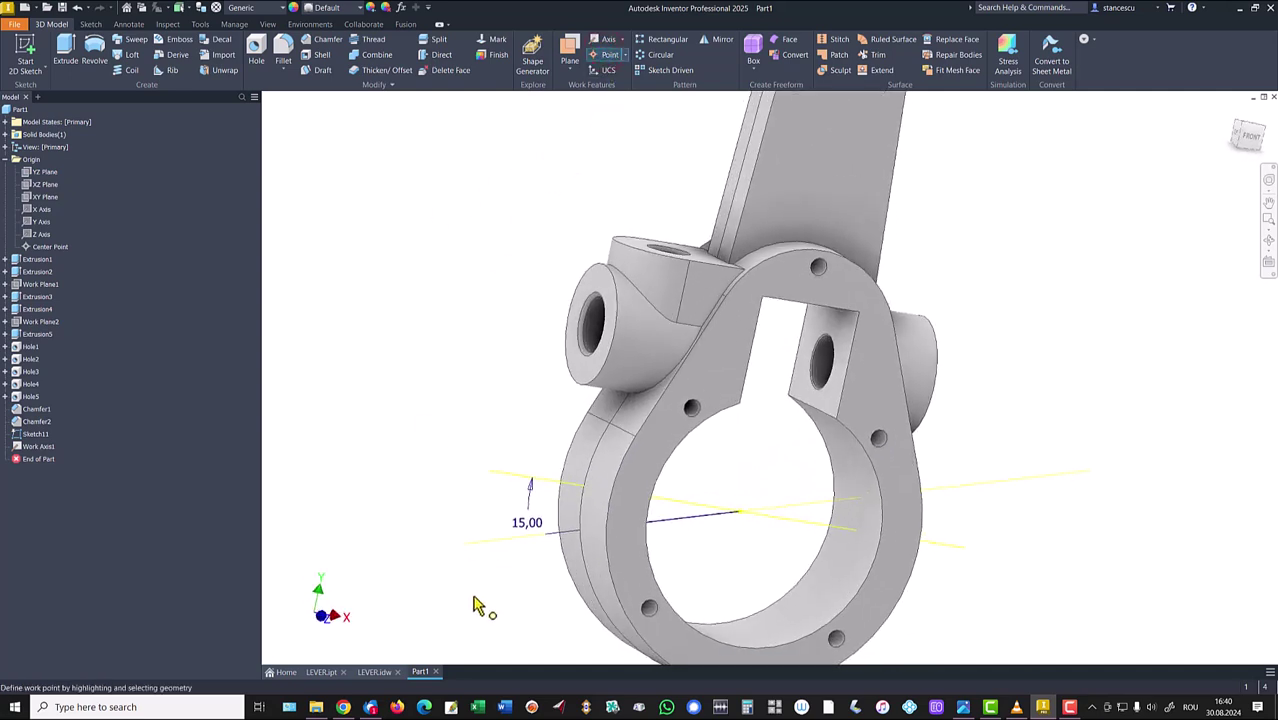
pyautogui.click(498, 546)
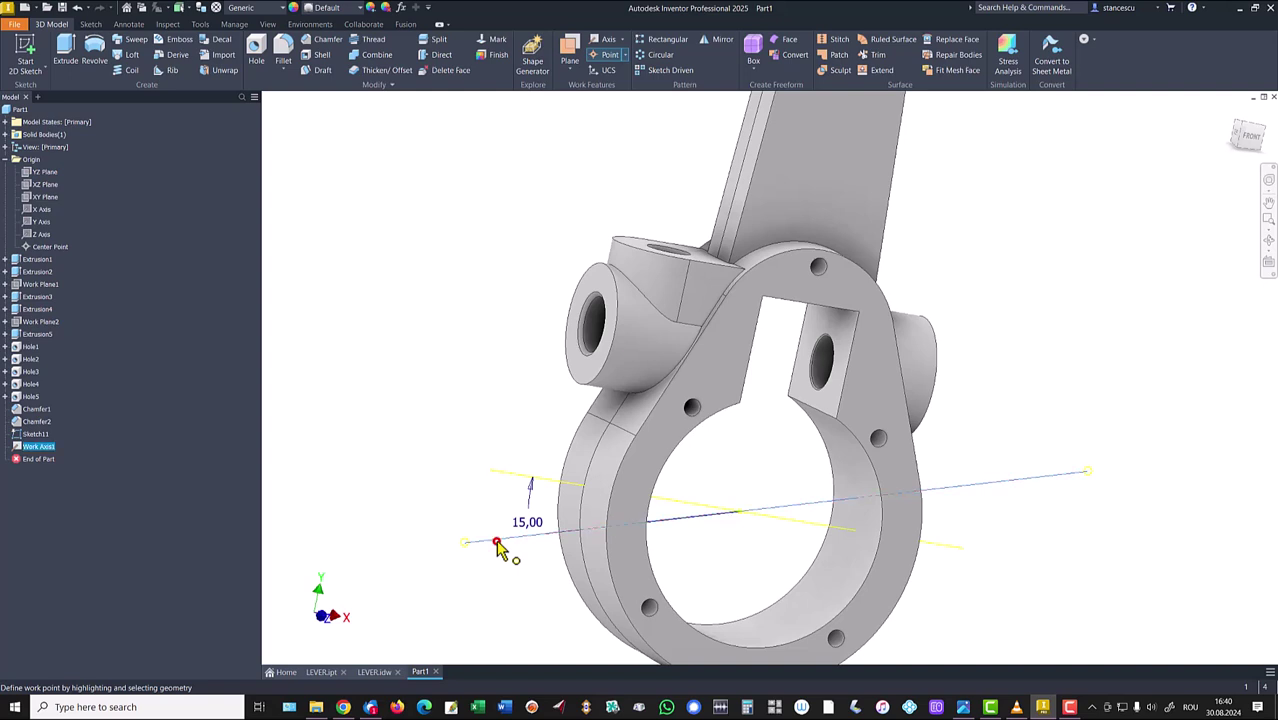
pyautogui.click(590, 568)
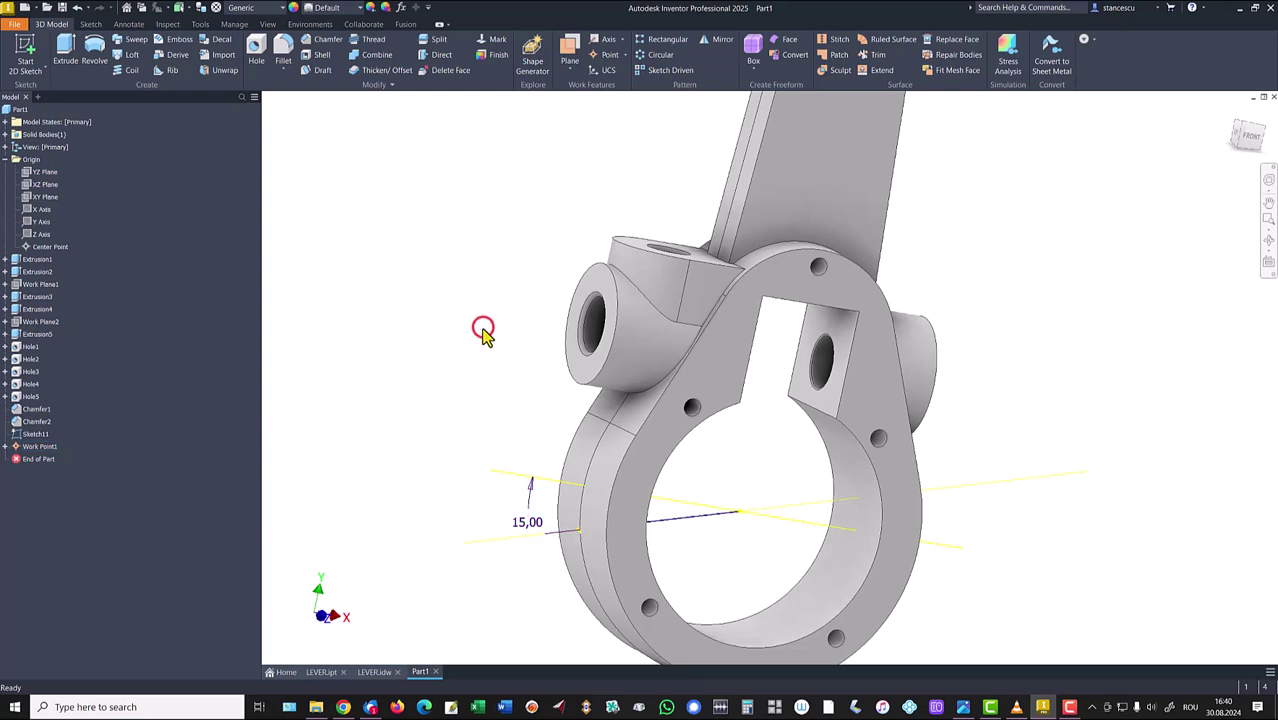
# - Start a tapped hole with an ISO Metric profile thread, size 10, designation M10x1.5, class 6H
pyautogui.click(258, 50)
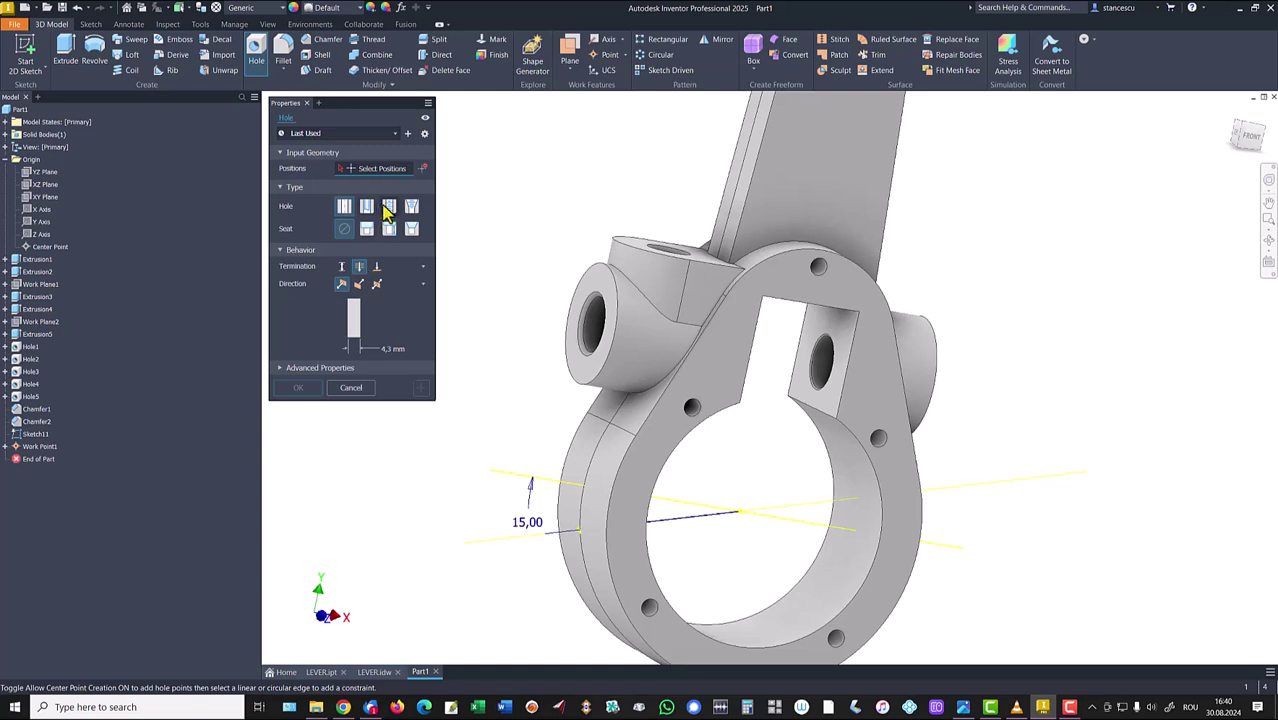
pyautogui.click(388, 207)
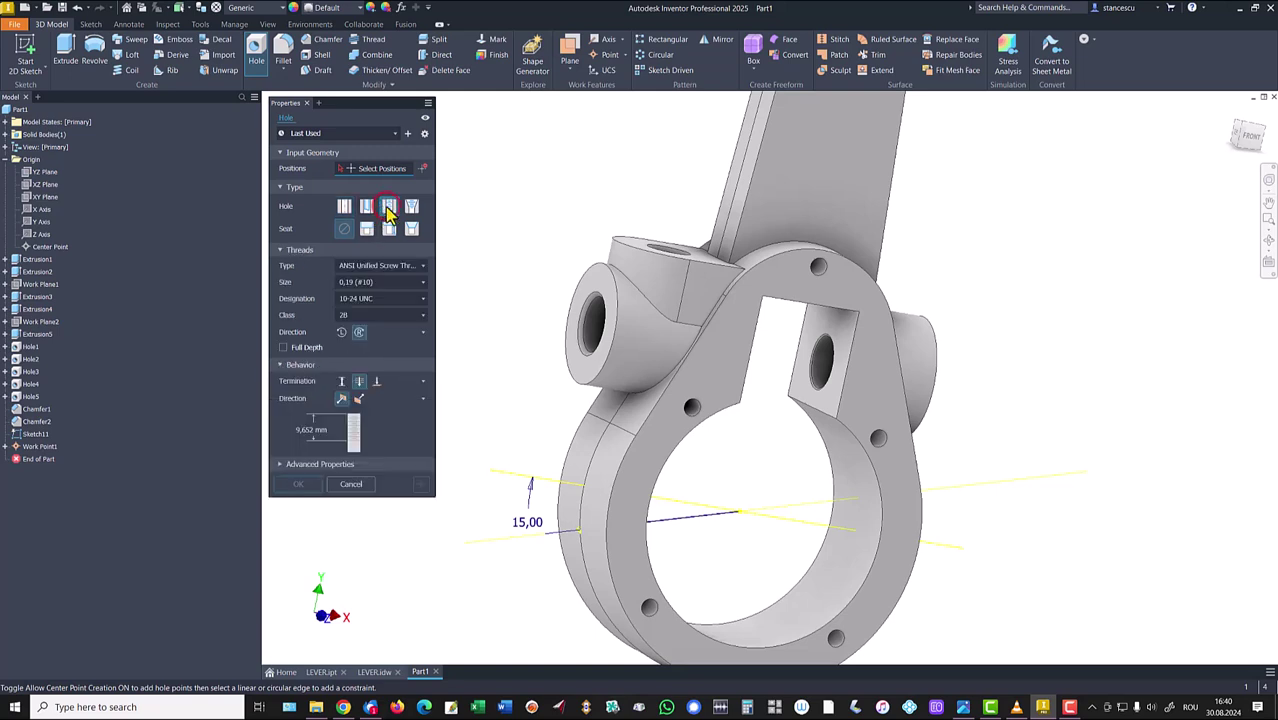
pyautogui.click(372, 266)
pyautogui.click(367, 300)
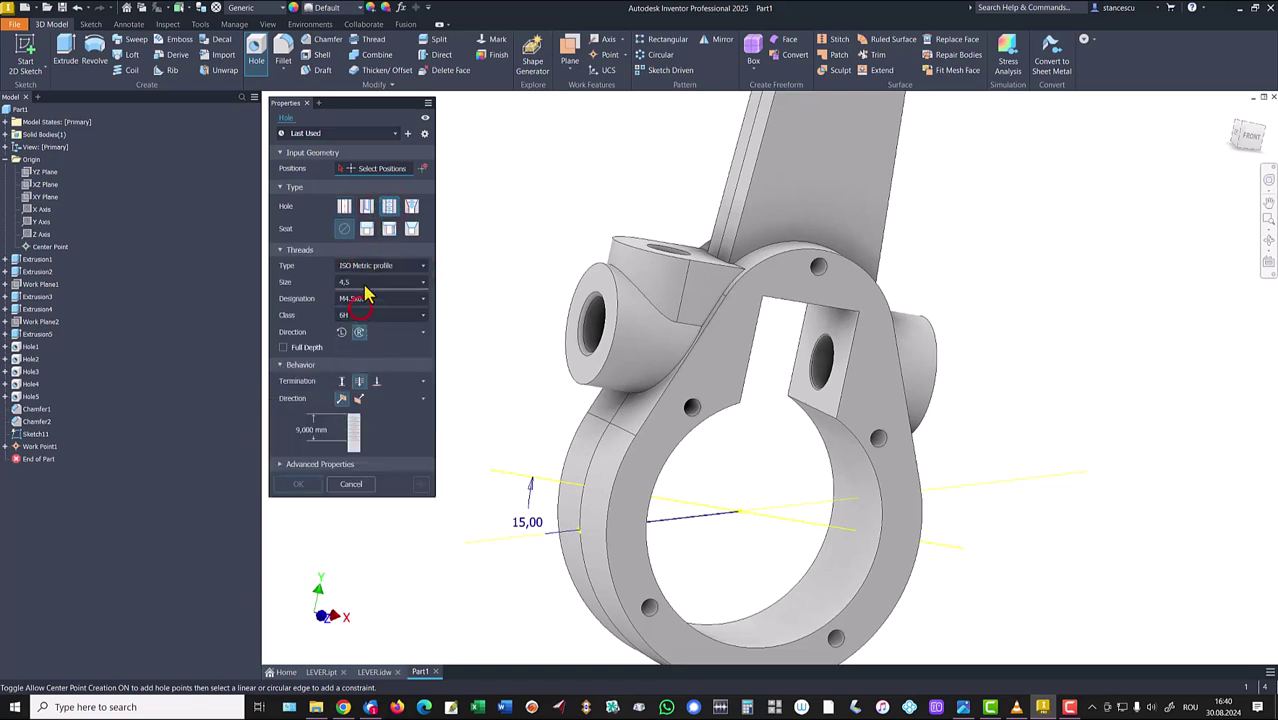
pyautogui.click(366, 284)
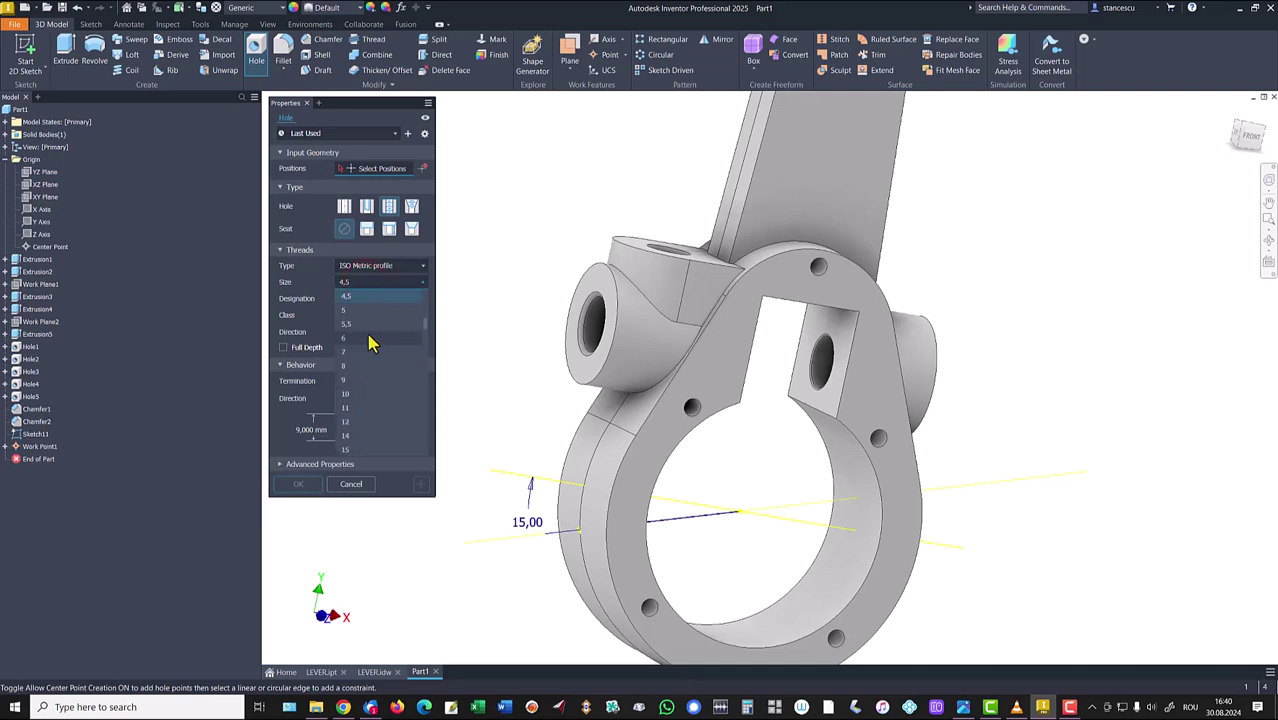
pyautogui.click(358, 395)
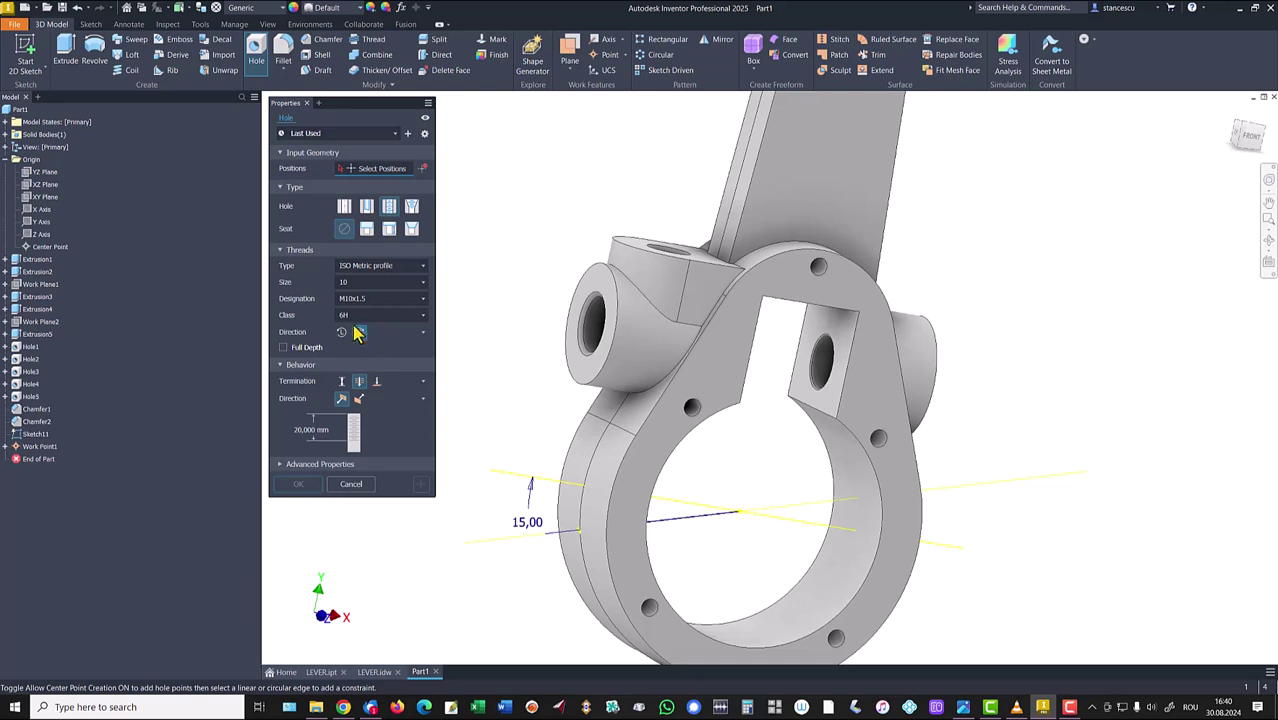
# - Create the full-depth threaded hole at the work point, directed along the inclined work axis and ending at the ring's inner face
pyautogui.click(580, 530)
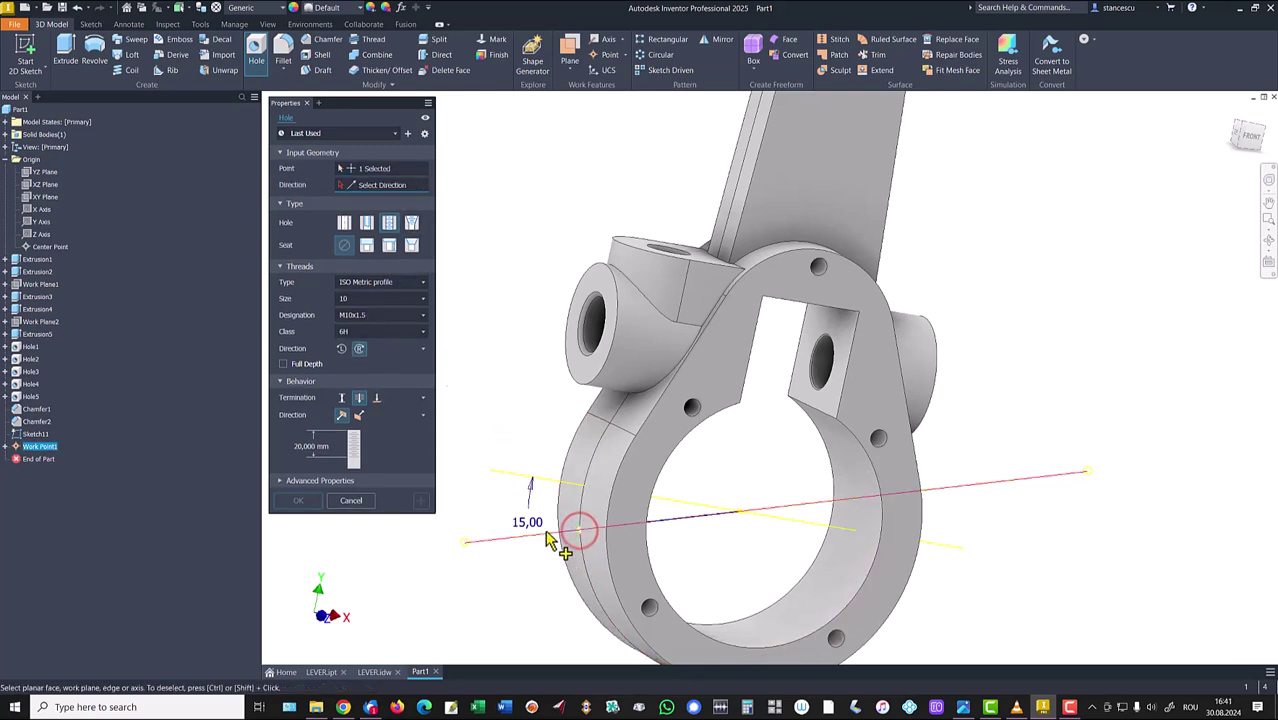
pyautogui.click(510, 543)
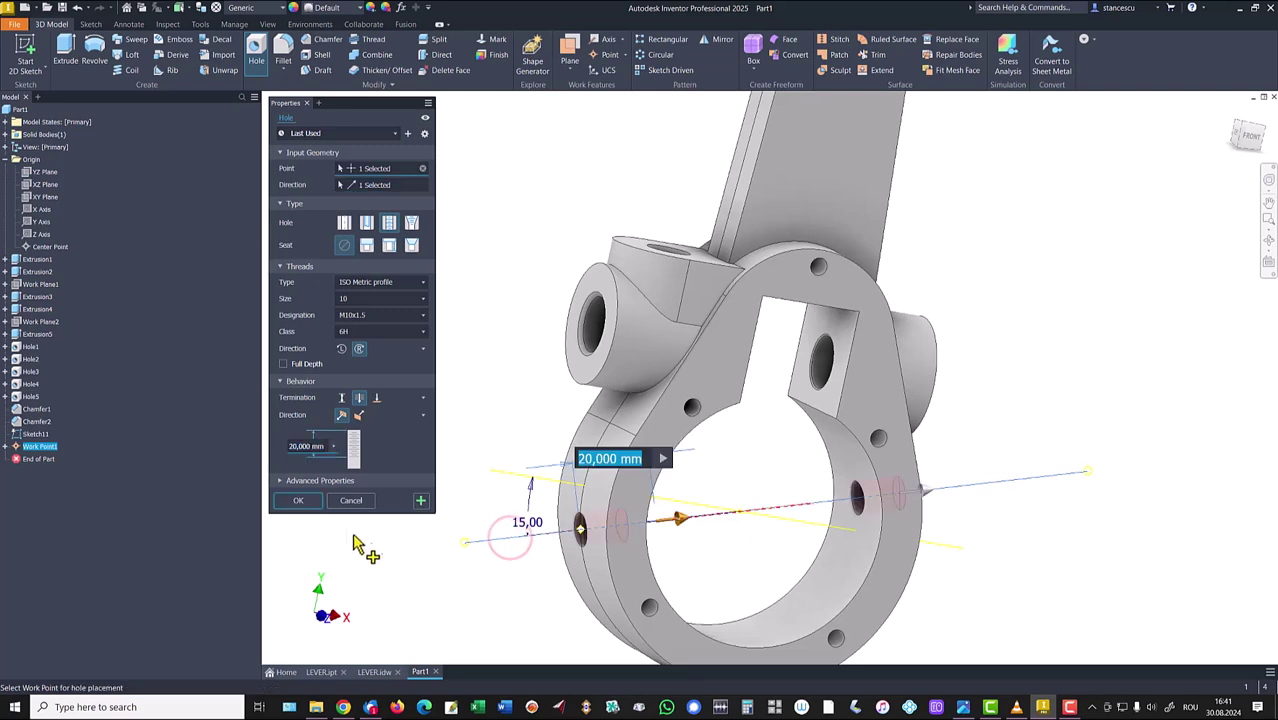
pyautogui.click(377, 398)
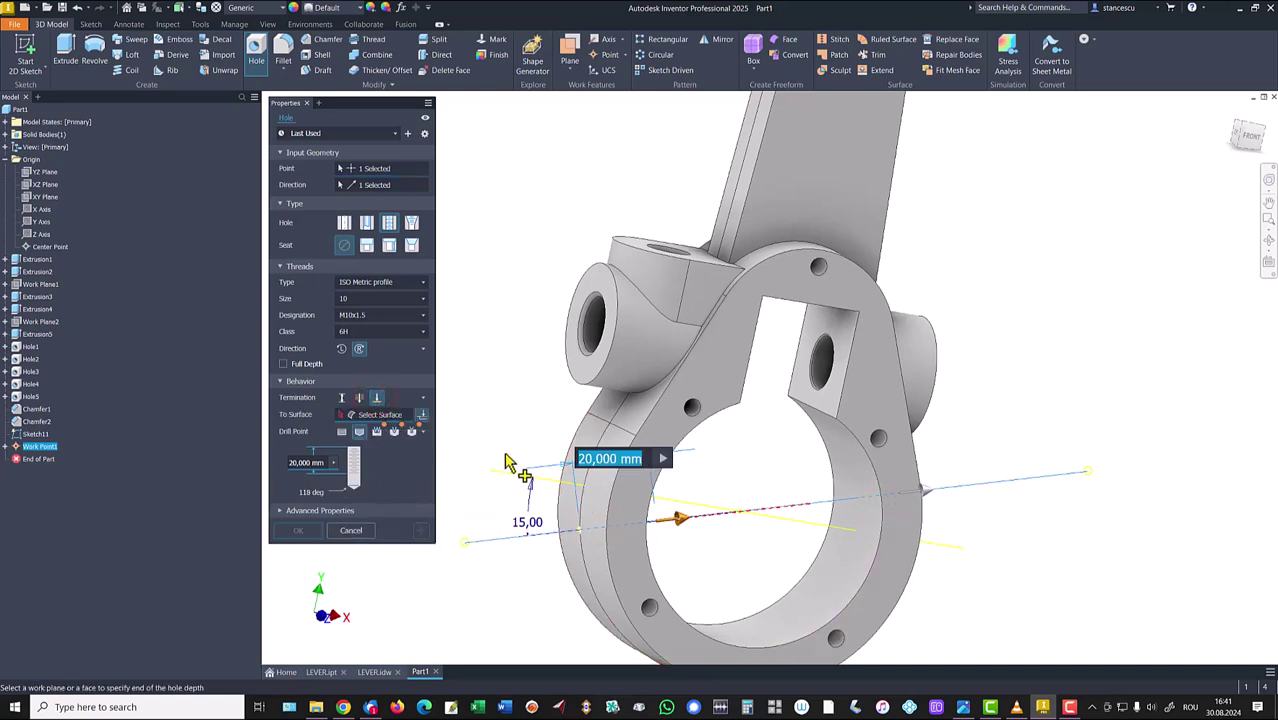
pyautogui.click(862, 487)
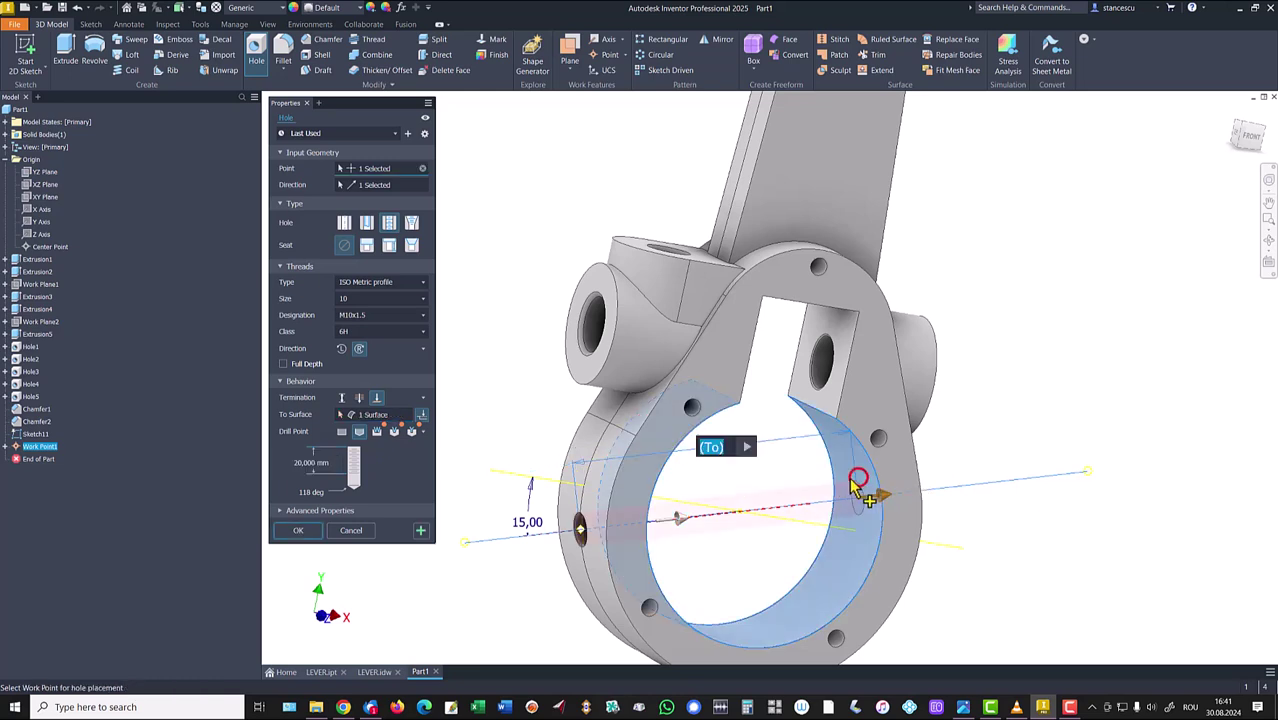
pyautogui.click(283, 365)
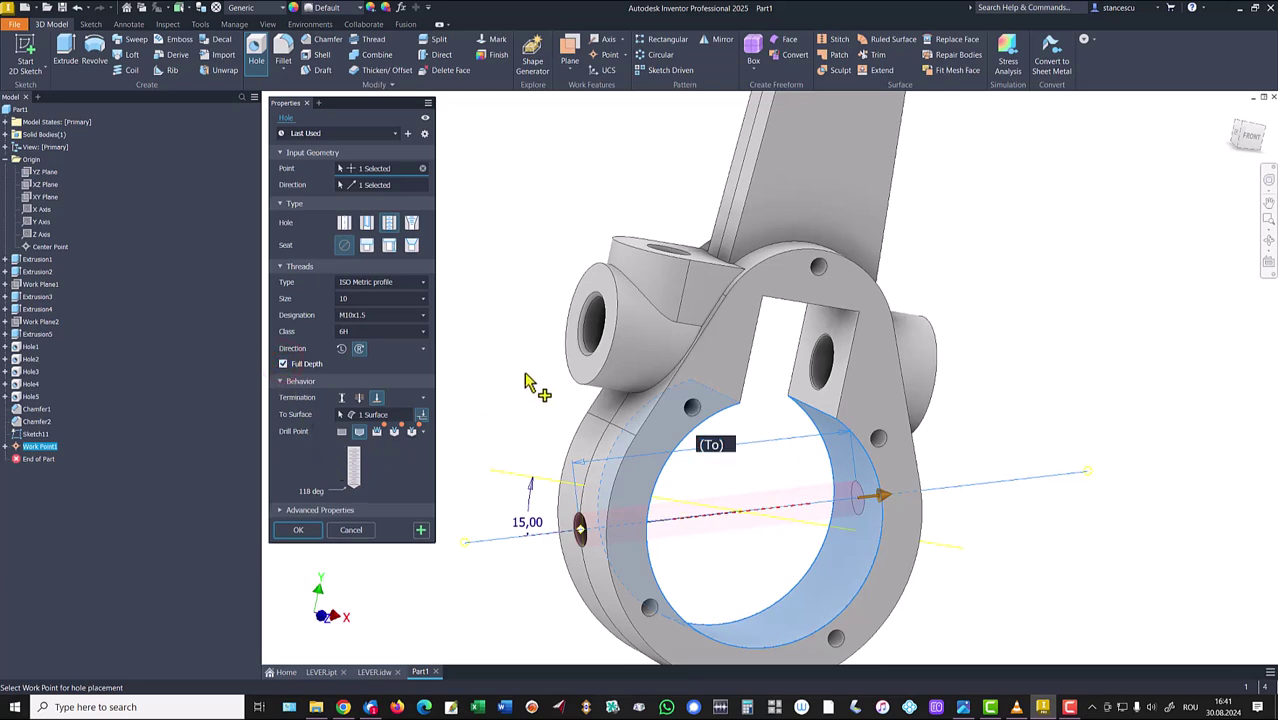
pyautogui.keyDown('shift'); pyautogui.moveTo(535, 435); pyautogui.dragTo(442, 560, button='middle'); pyautogui.keyUp('shift')
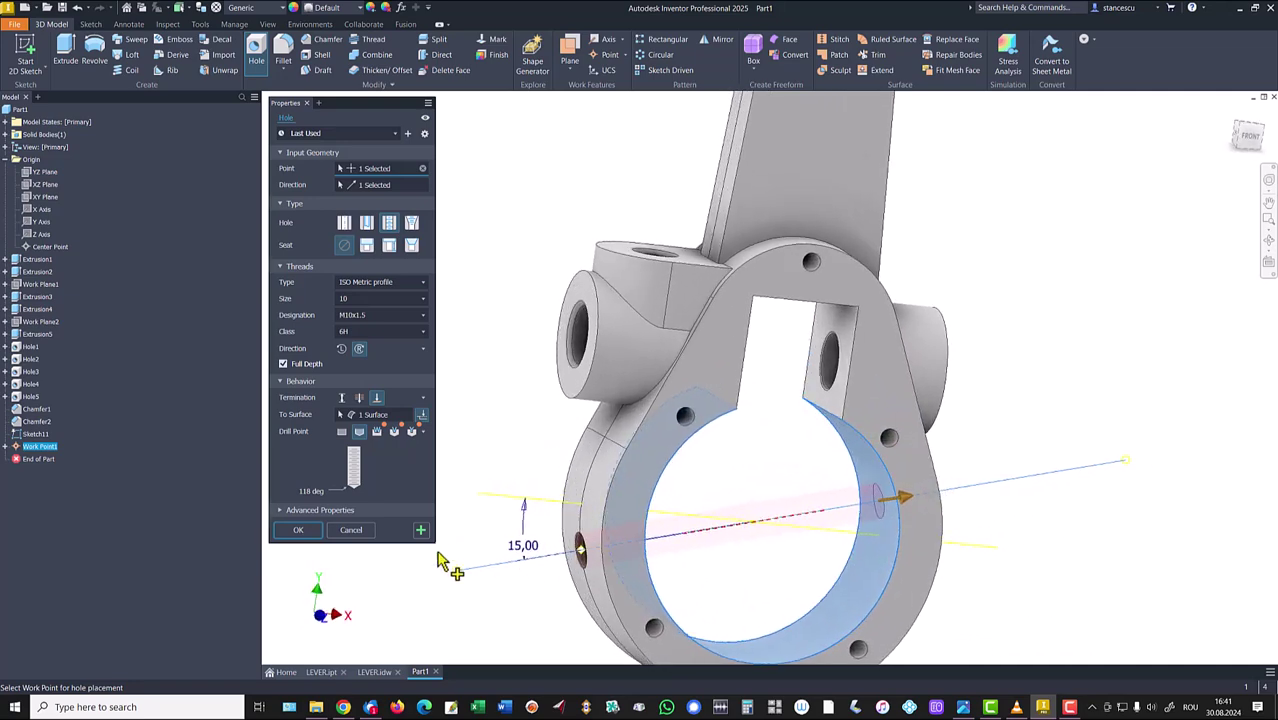
pyautogui.click(298, 530)
pyautogui.click(385, 471)
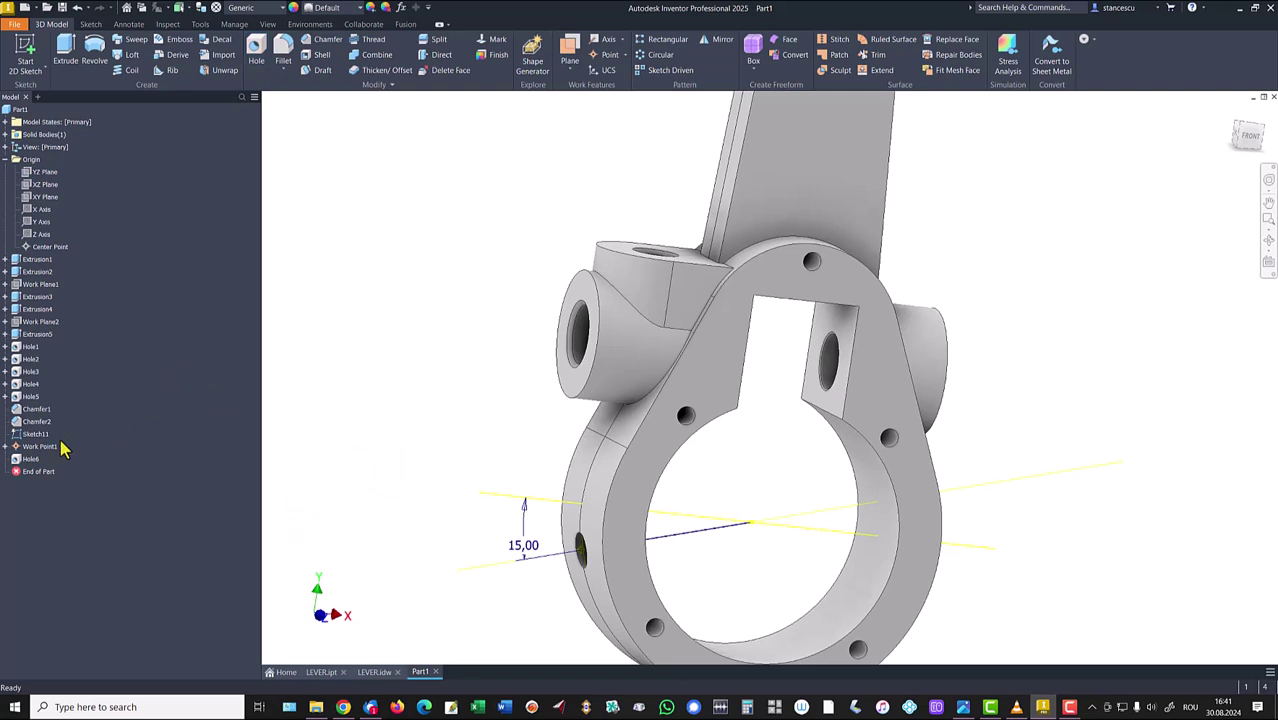
# - Hide Sketch11, Work Point1 and Work Axis1, and collapse the Work Point1 and Origin nodes
pyautogui.rightClick(16, 436)
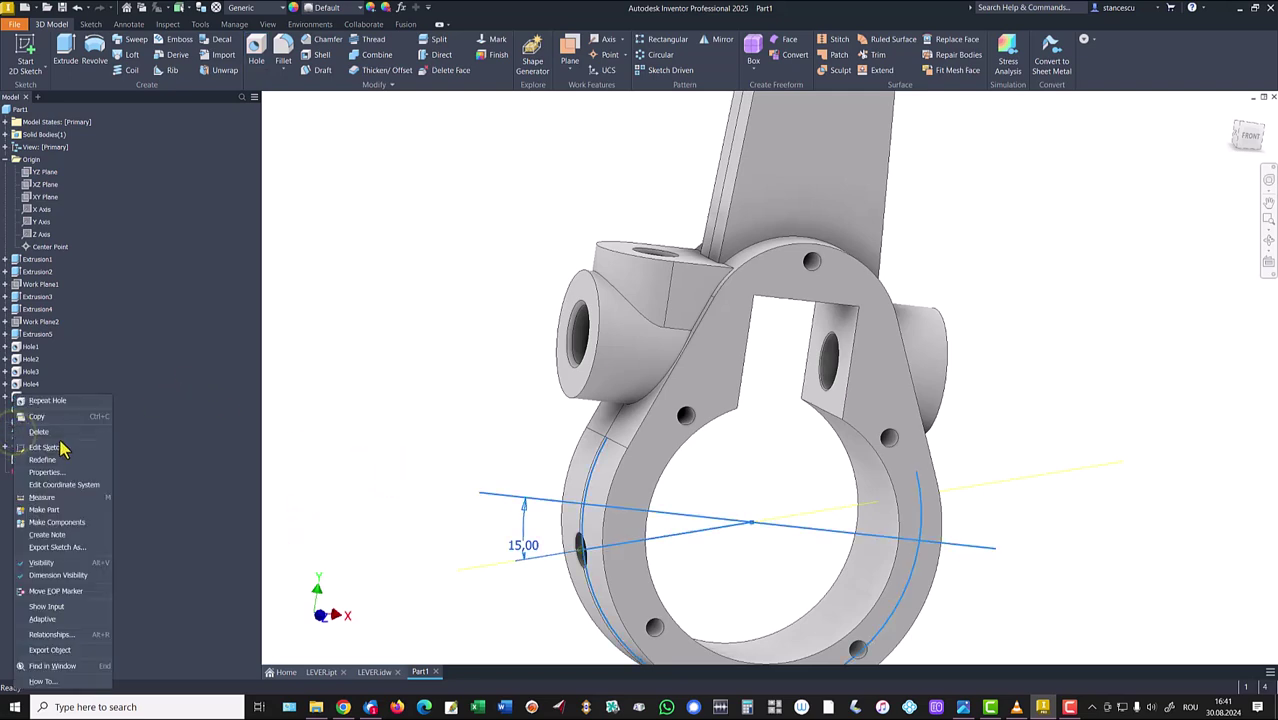
pyautogui.click(42, 564)
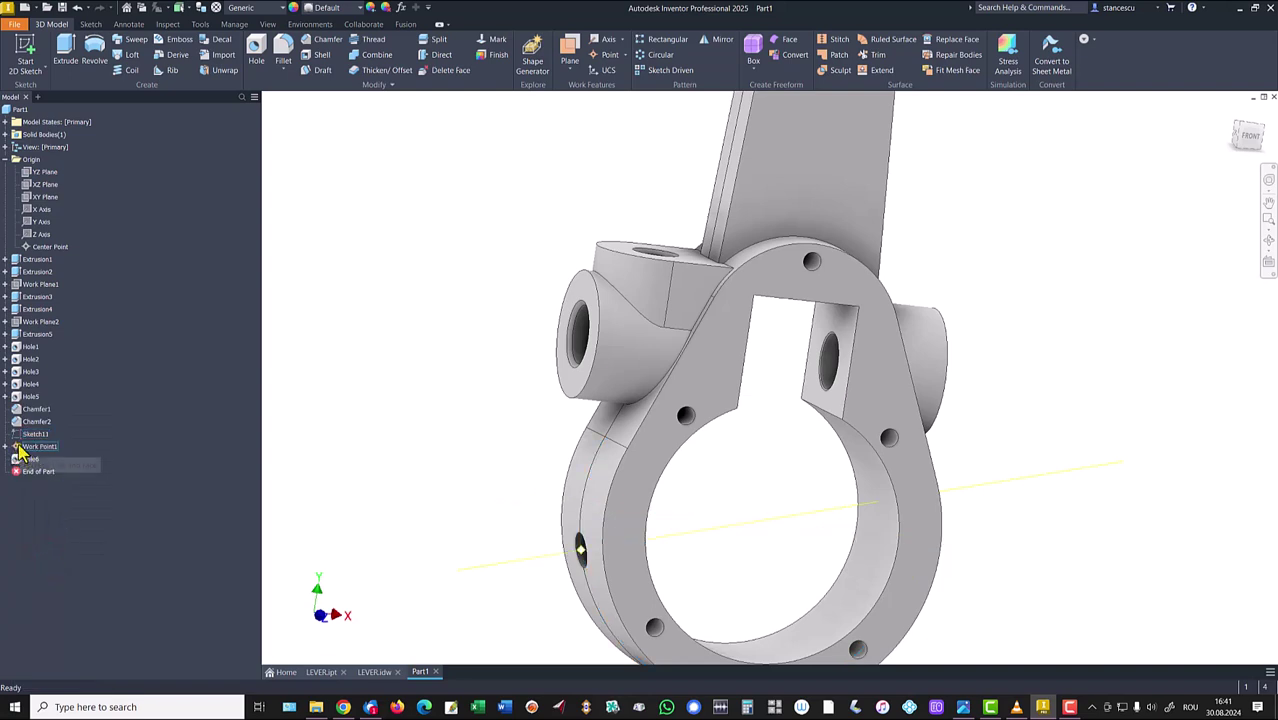
pyautogui.rightClick(18, 449)
pyautogui.click(44, 538)
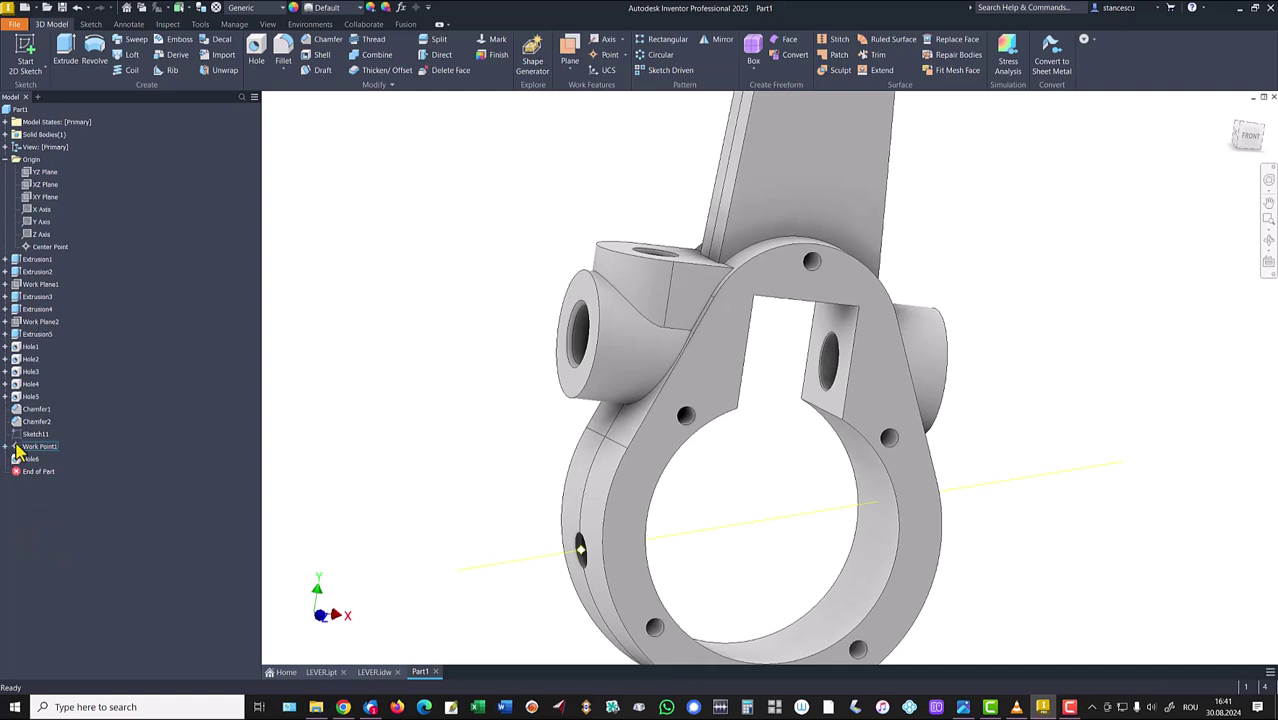
pyautogui.click(8, 458)
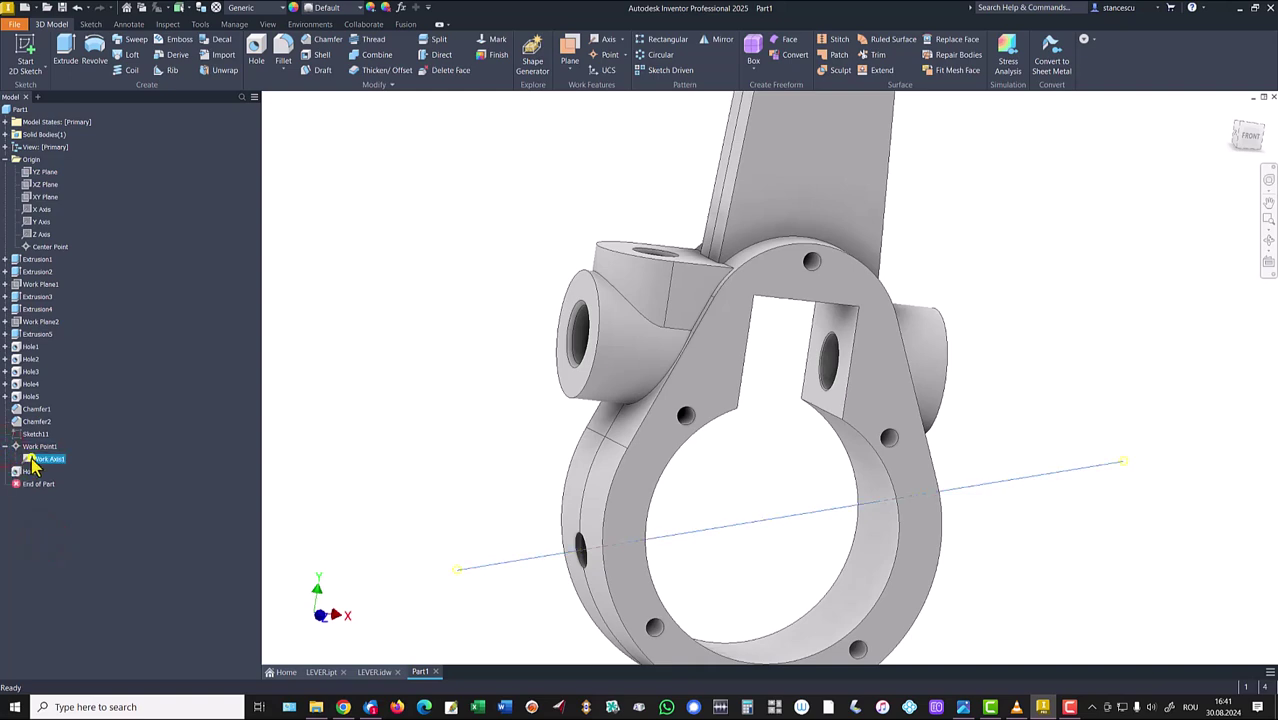
pyautogui.rightClick(33, 462)
pyautogui.click(62, 562)
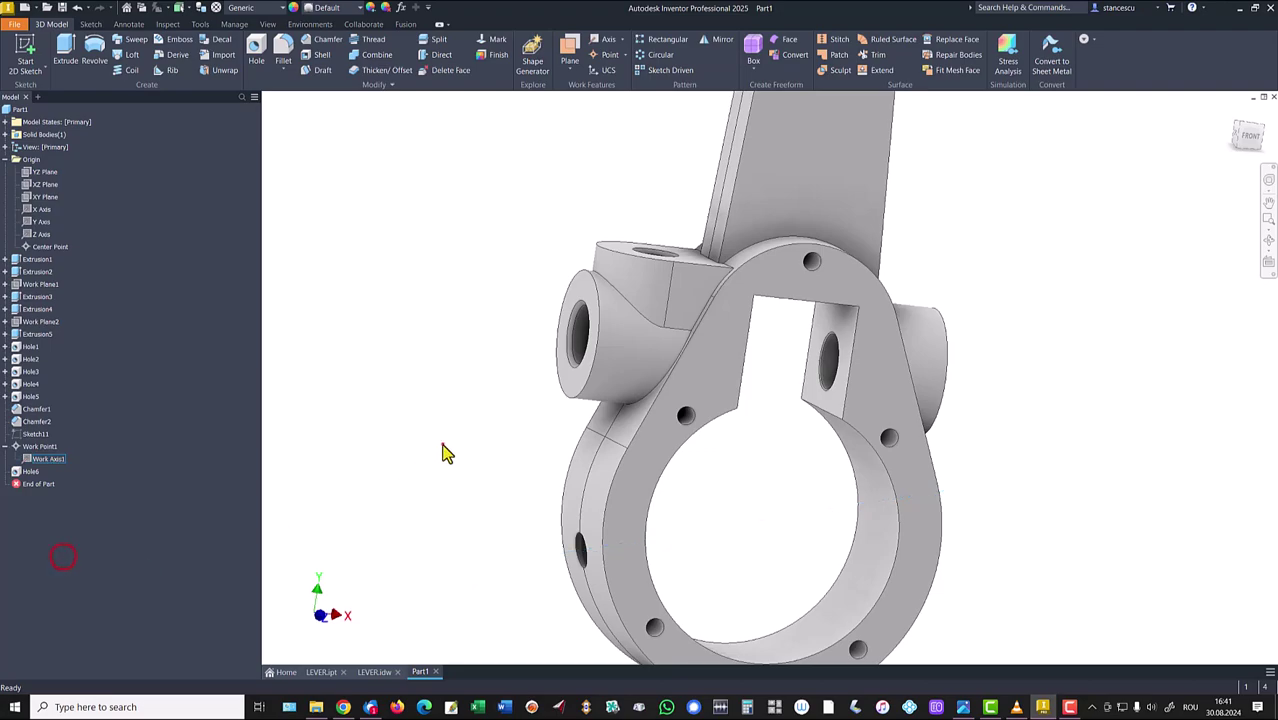
pyautogui.press('F6')
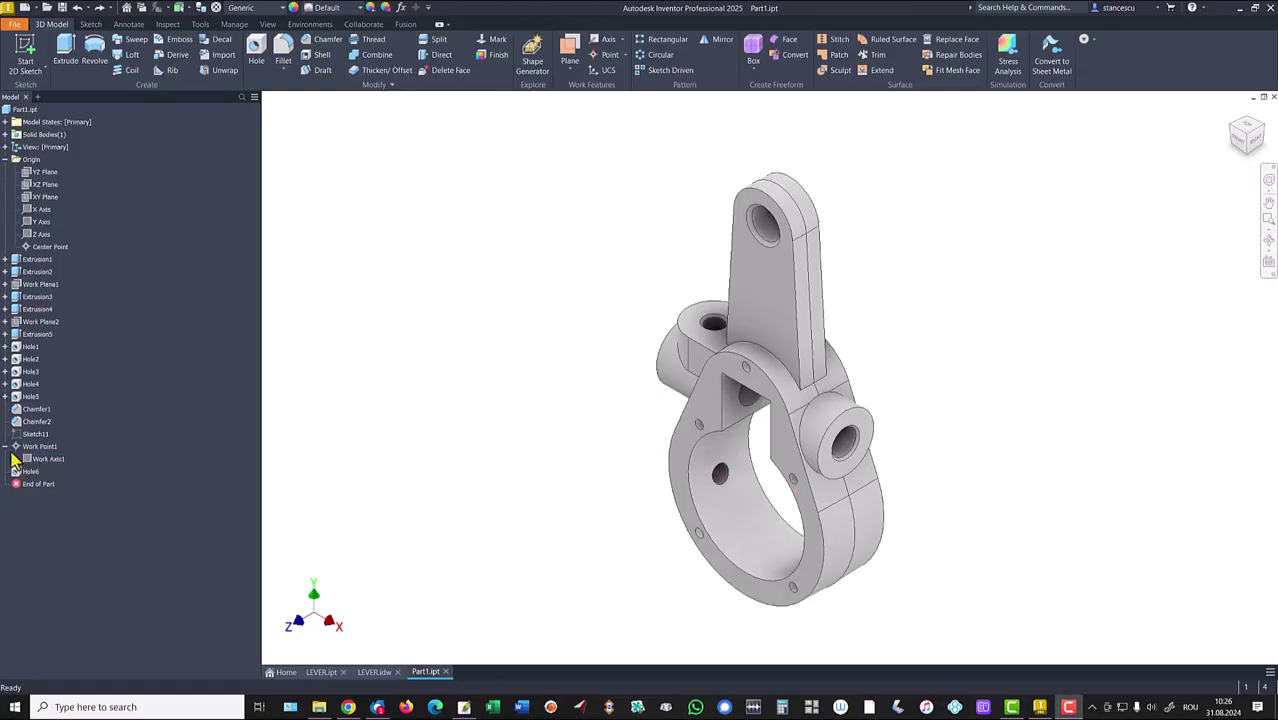
pyautogui.click(6, 446)
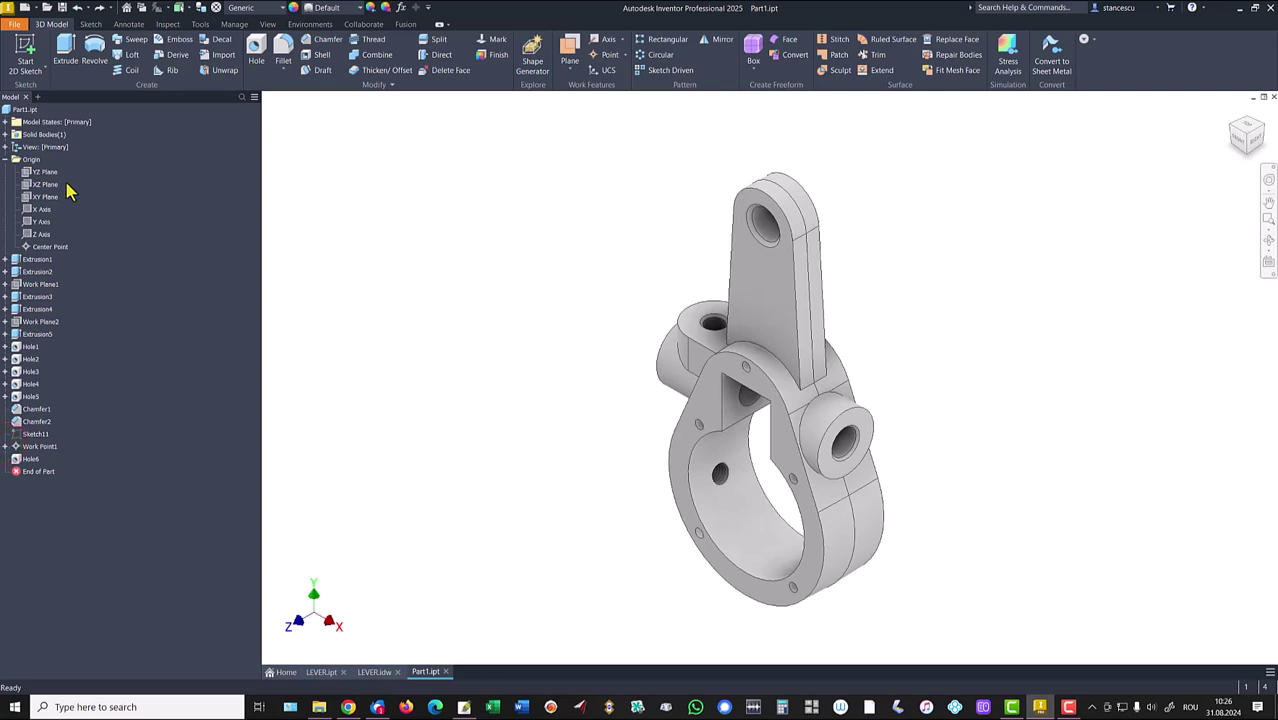
pyautogui.click(5, 160)
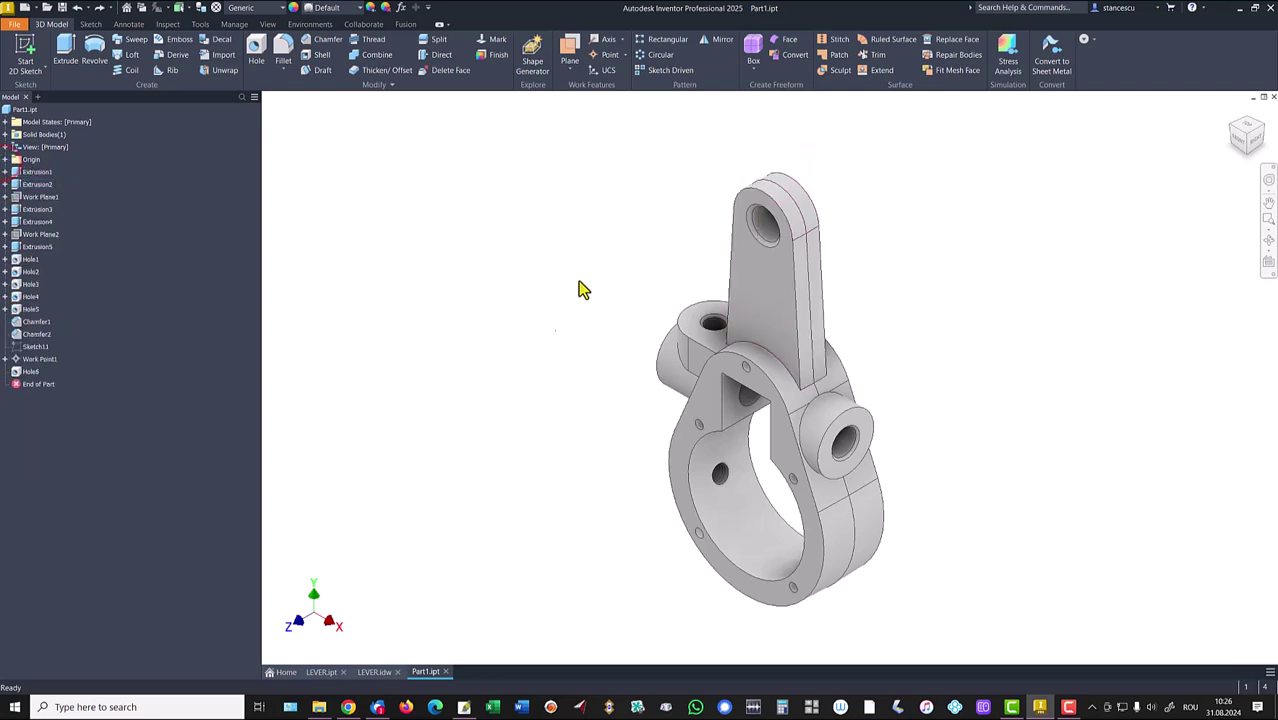
# - Edit Hole2 so it terminates at the slot face nearest its starting boss, without reaching the opposite slot face
pyautogui.moveTo(439, 354)
pyautogui.keyDown('shift'); pyautogui.mouseDown(button='middle')
pyautogui.moveTo(522, 365)
pyautogui.moveTo(559, 345)
pyautogui.moveTo(587, 349)
pyautogui.moveTo(603, 451)
pyautogui.moveTo(718, 505)
pyautogui.moveTo(837, 491)
pyautogui.mouseUp(button='middle'); pyautogui.keyUp('shift')
pyautogui.scroll(5, 603, 451)
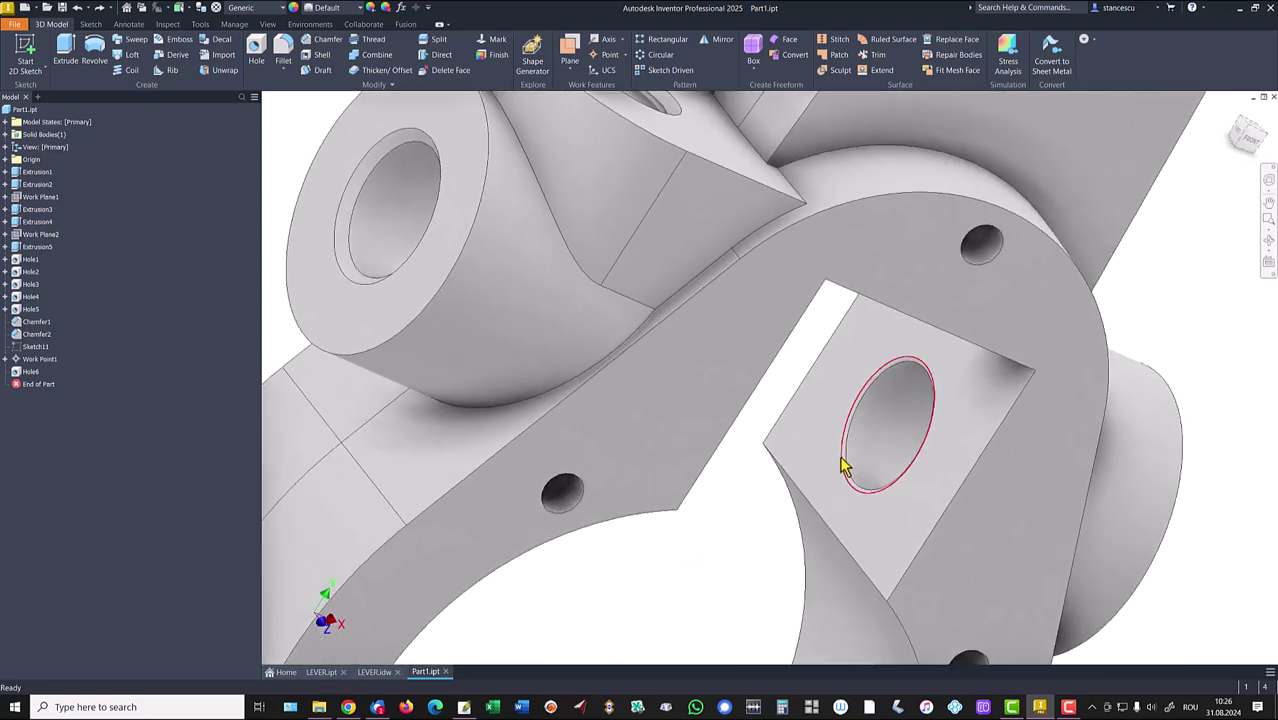
pyautogui.scroll(3, 847, 480)
pyautogui.scroll(-6, 893, 468)
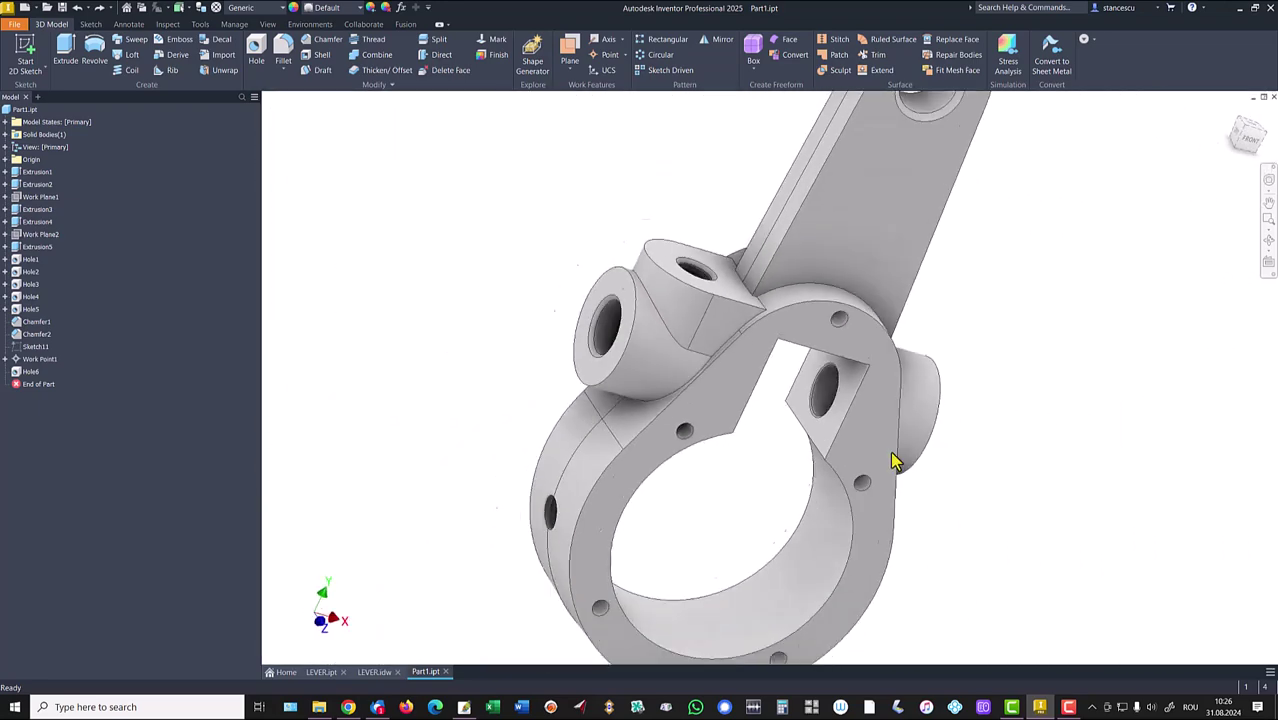
pyautogui.keyDown('shift'); pyautogui.moveTo(699, 408); pyautogui.dragTo(541, 339, button='middle'); pyautogui.keyUp('shift')
pyautogui.press('F6')
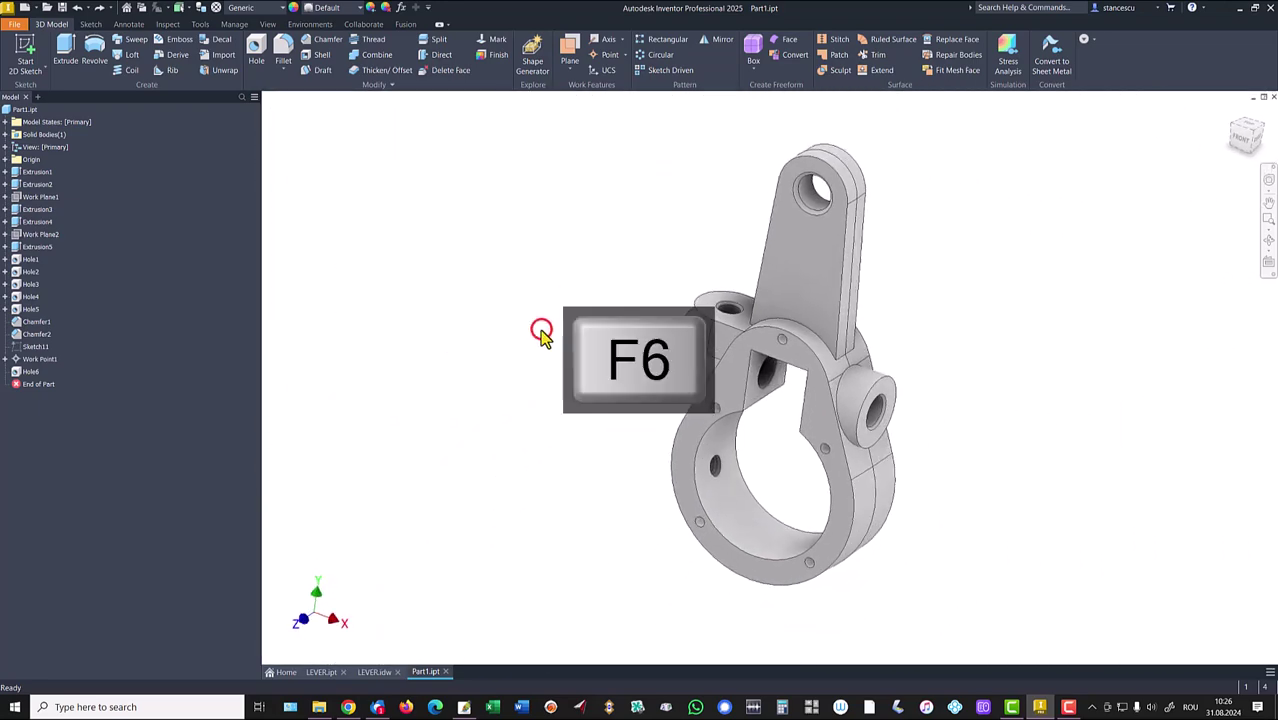
pyautogui.doubleClick(22, 274)
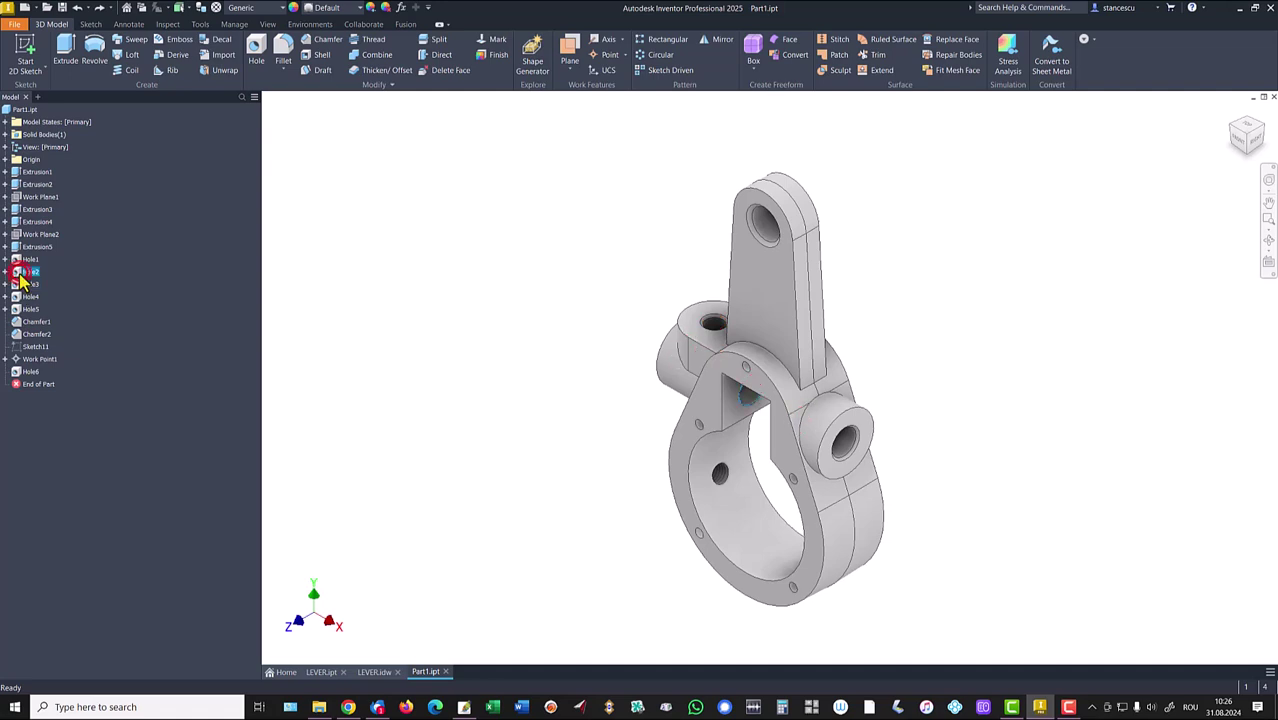
pyautogui.keyDown('shift'); pyautogui.moveTo(592, 275); pyautogui.dragTo(790, 440, button='middle'); pyautogui.keyUp('shift')
pyautogui.scroll(3, 795, 482)
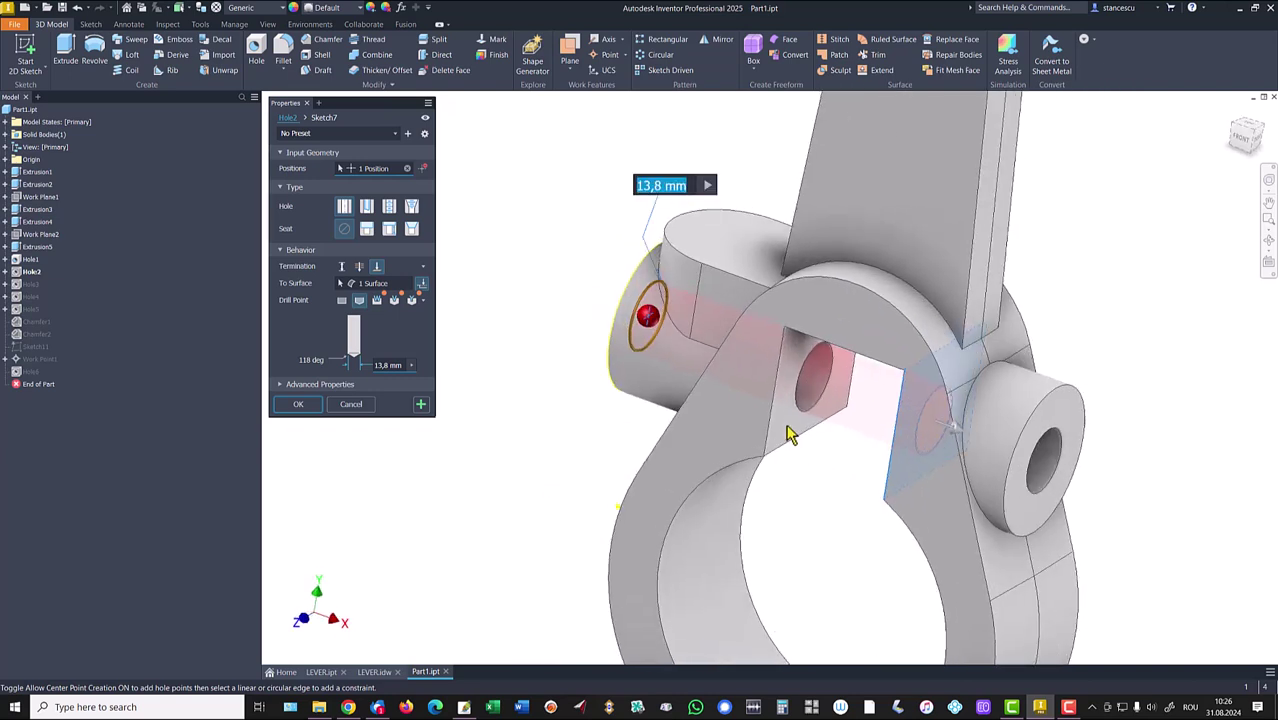
pyautogui.click(406, 283)
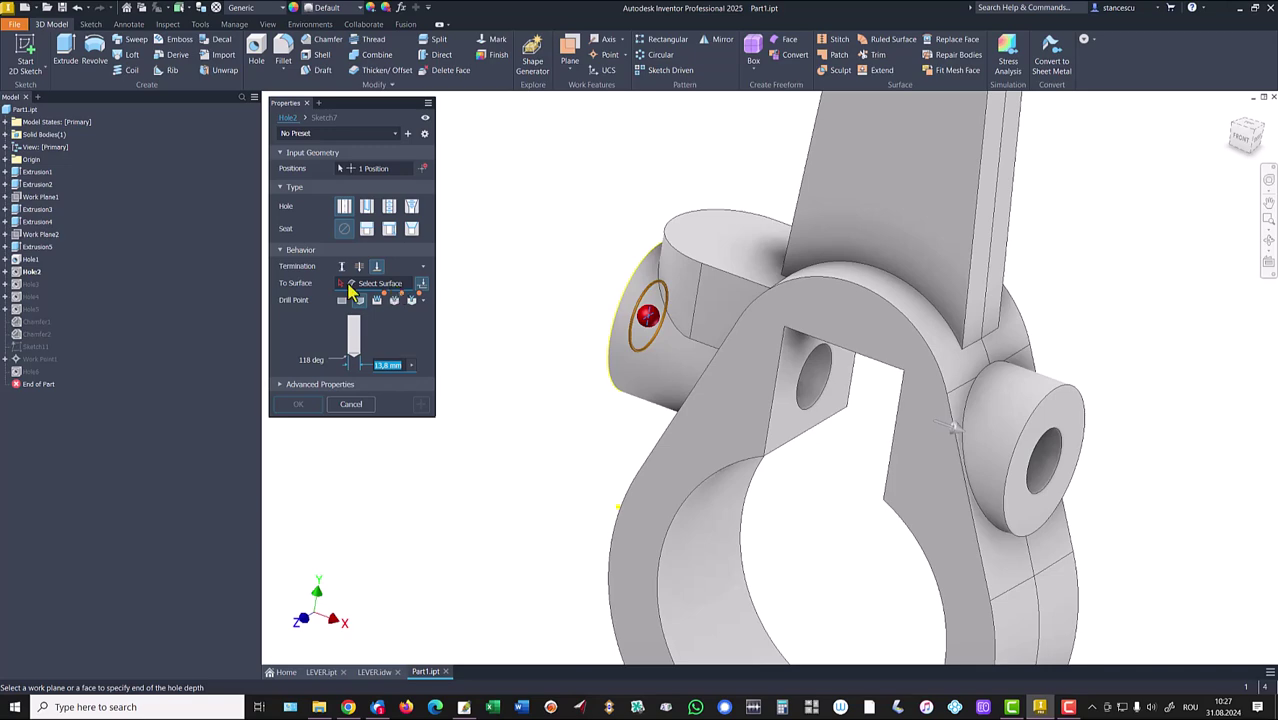
pyautogui.keyDown('shift'); pyautogui.moveTo(479, 399); pyautogui.dragTo(797, 470, button='middle'); pyautogui.keyUp('shift')
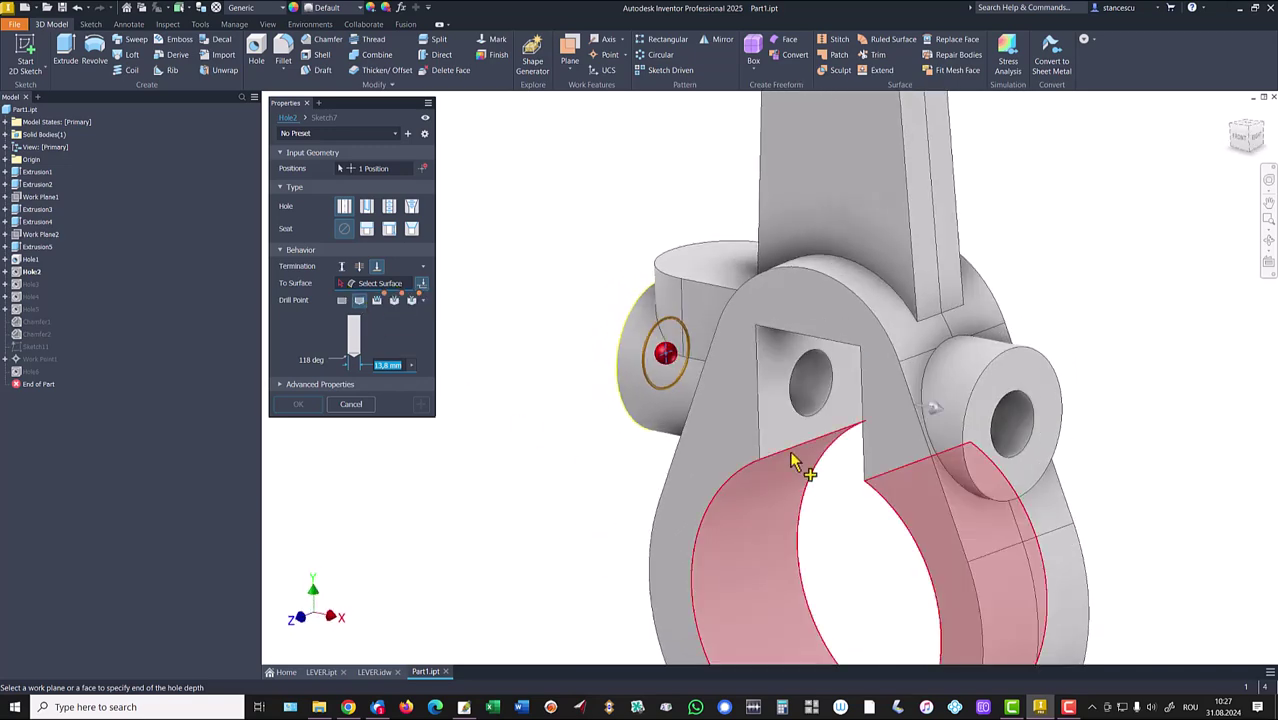
pyautogui.click(795, 415)
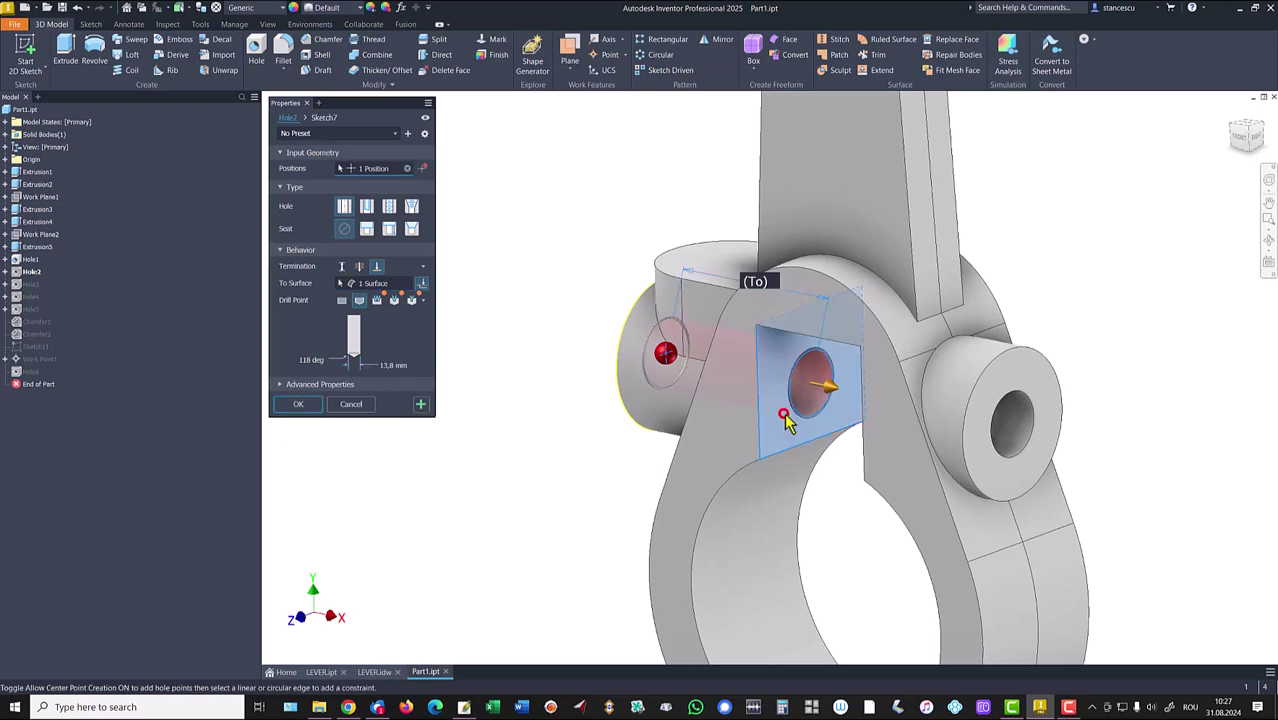
pyautogui.click(297, 405)
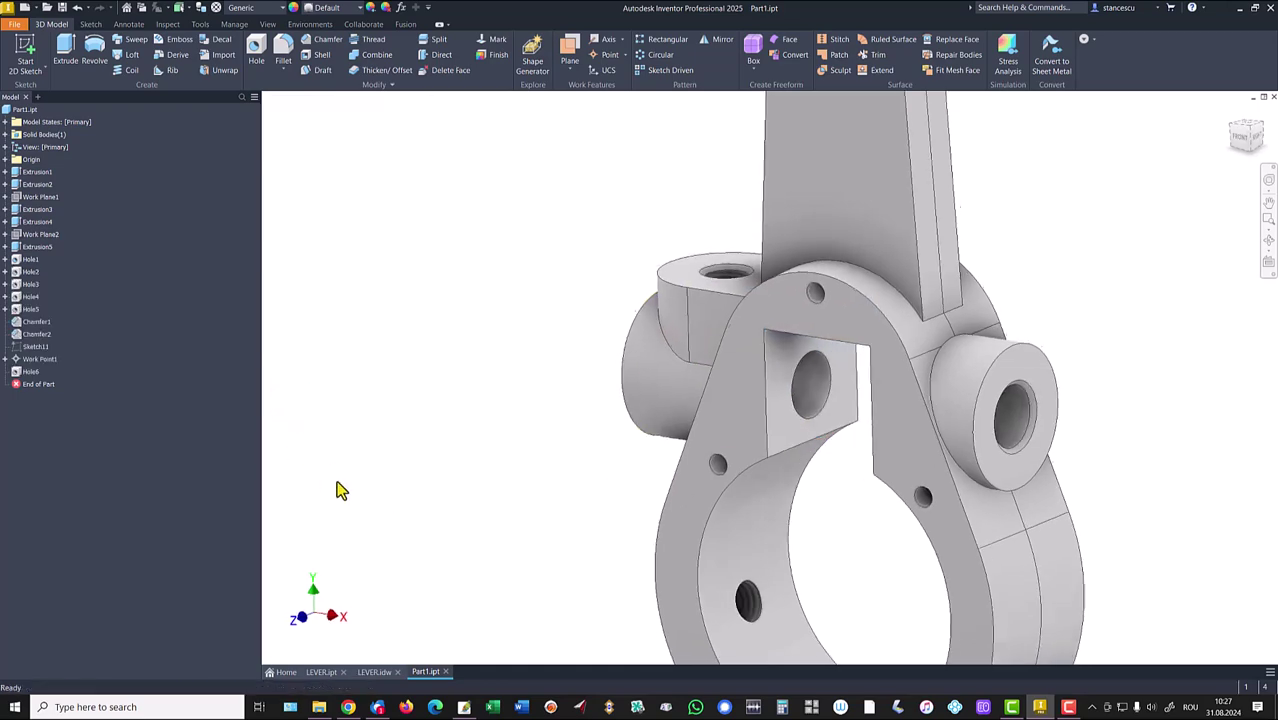
pyautogui.press('F6')
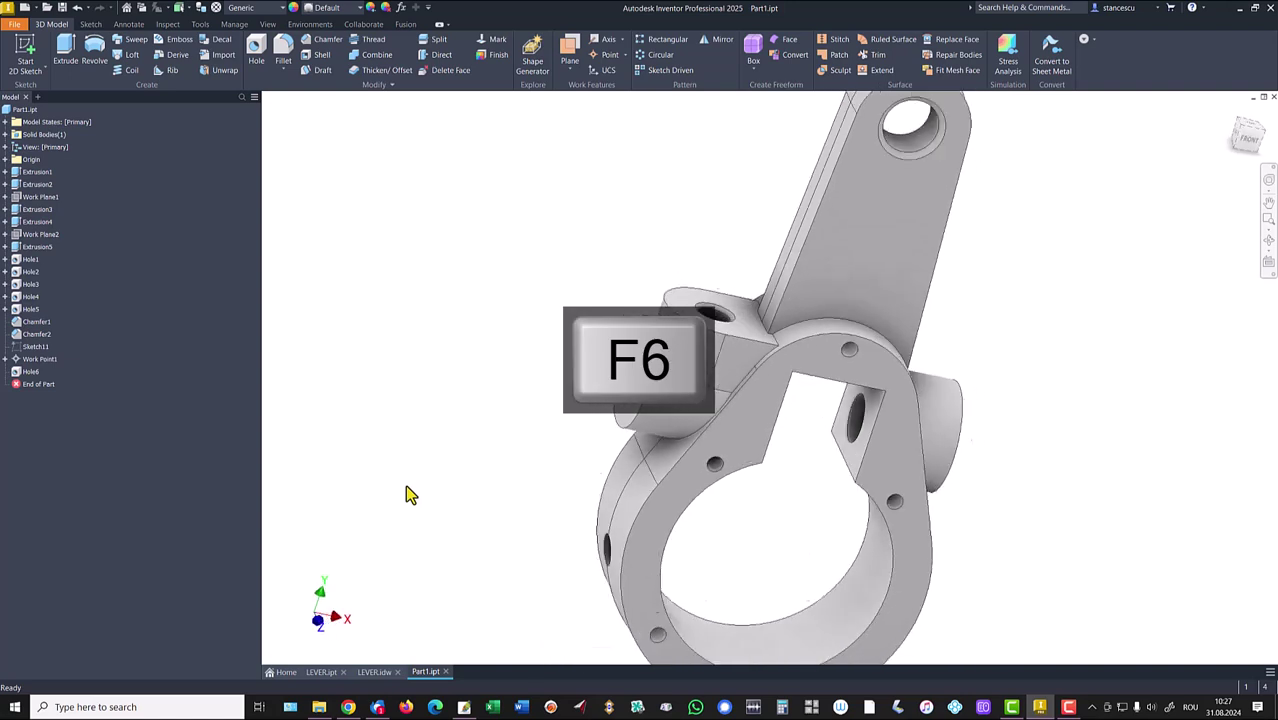
# - Update the physical properties in Part1.ipt's iProperties and check the part's volume
pyautogui.rightClick(7, 111)
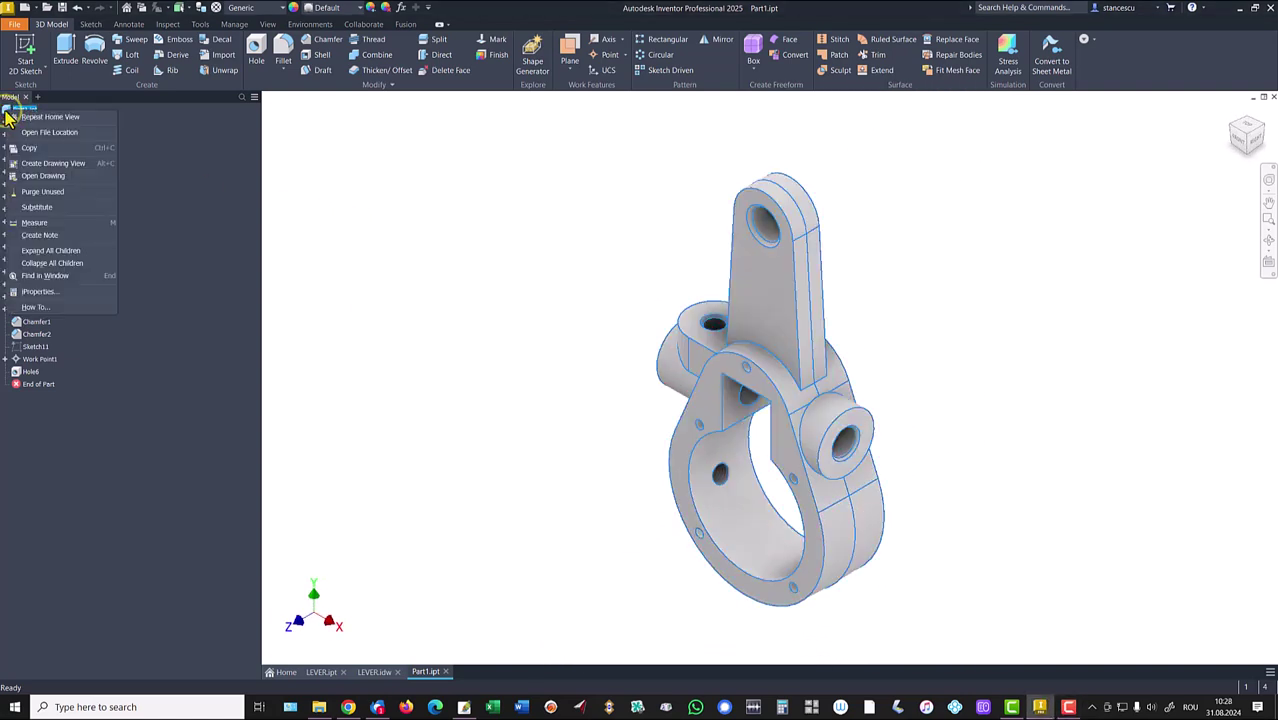
pyautogui.click(40, 292)
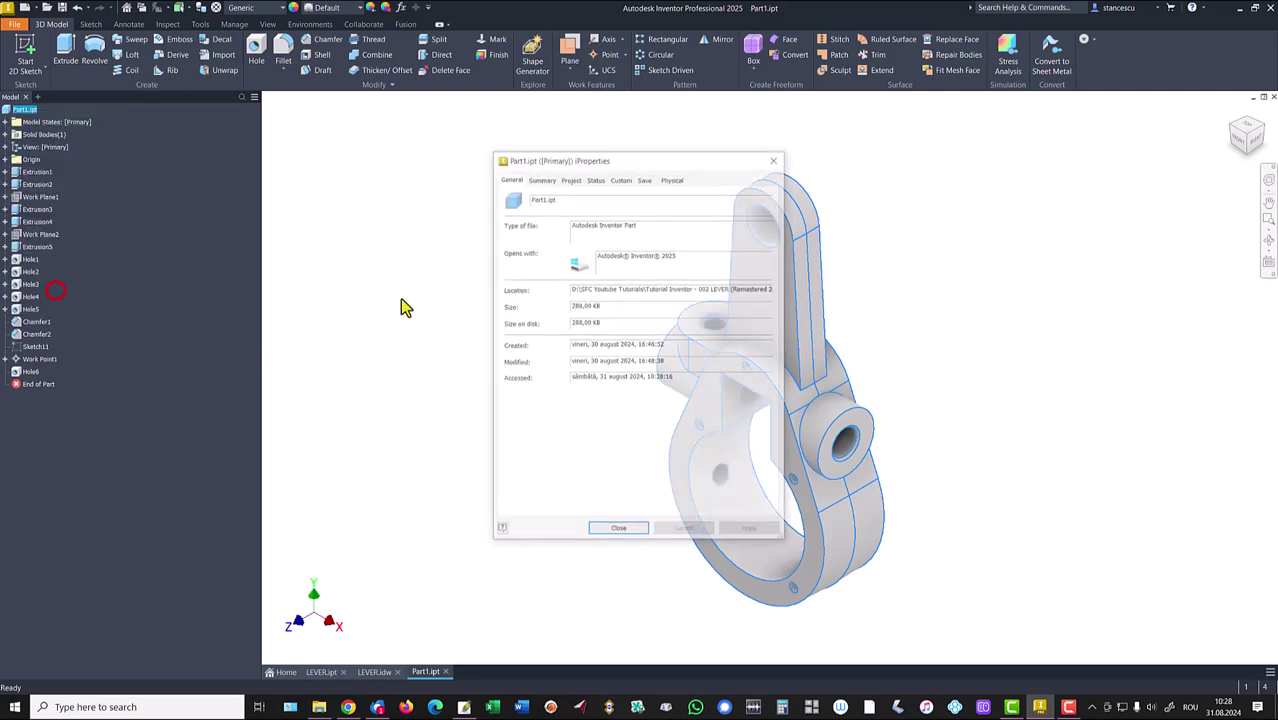
pyautogui.click(674, 179)
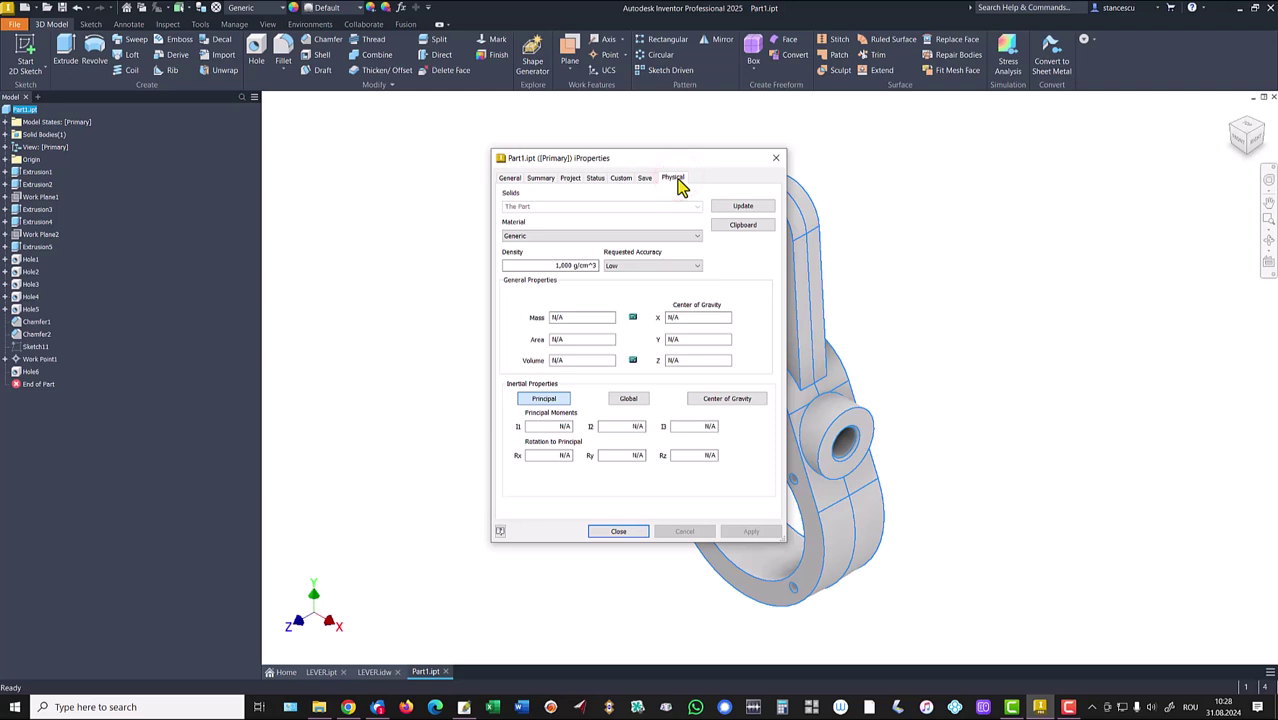
pyautogui.click(742, 207)
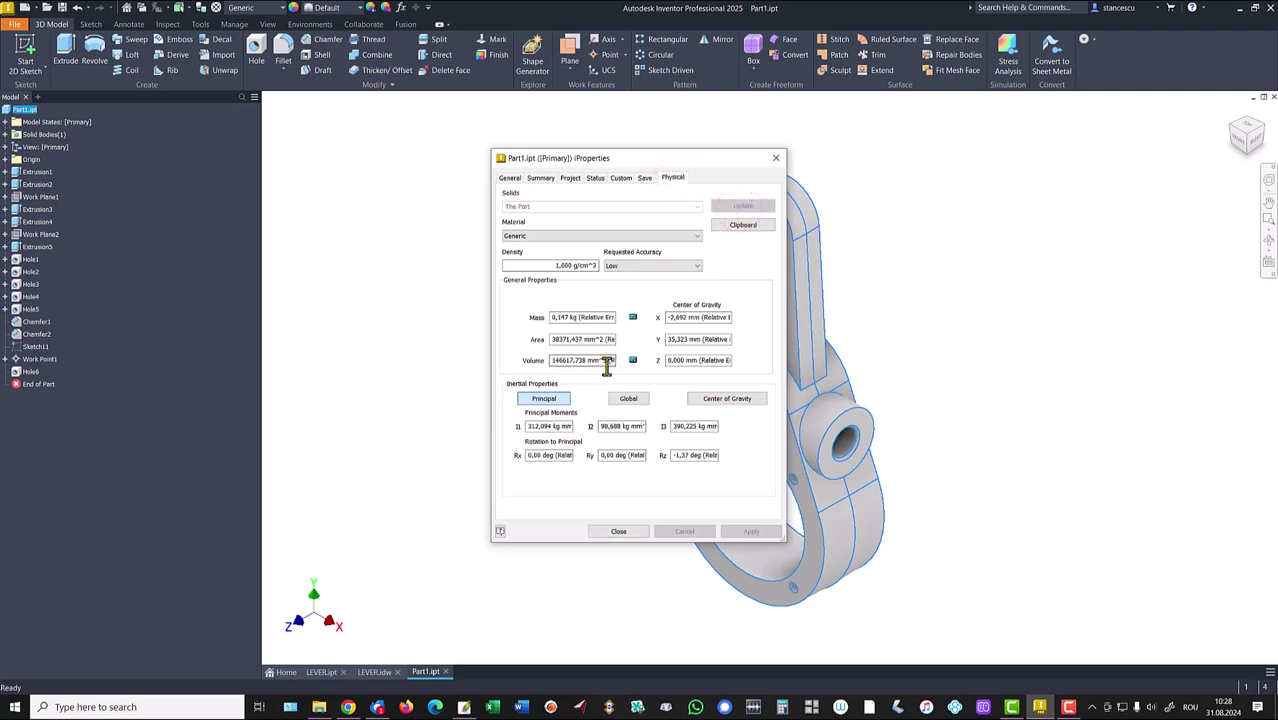
pyautogui.moveTo(607, 360); pyautogui.dragTo(491, 360)
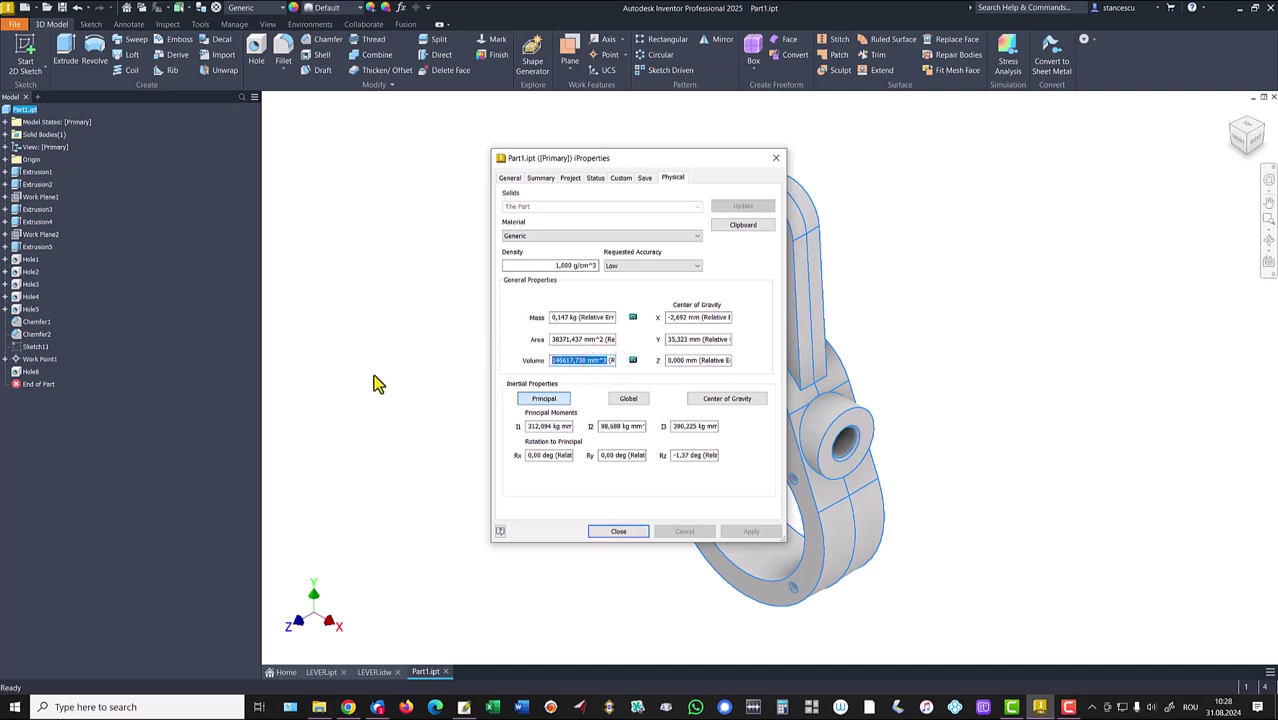
# - Copy Part1's volume from its physical properties and paste it on a new line of the volume note in LEVER.idw
pyautogui.hotkey('ctrl', 'c')
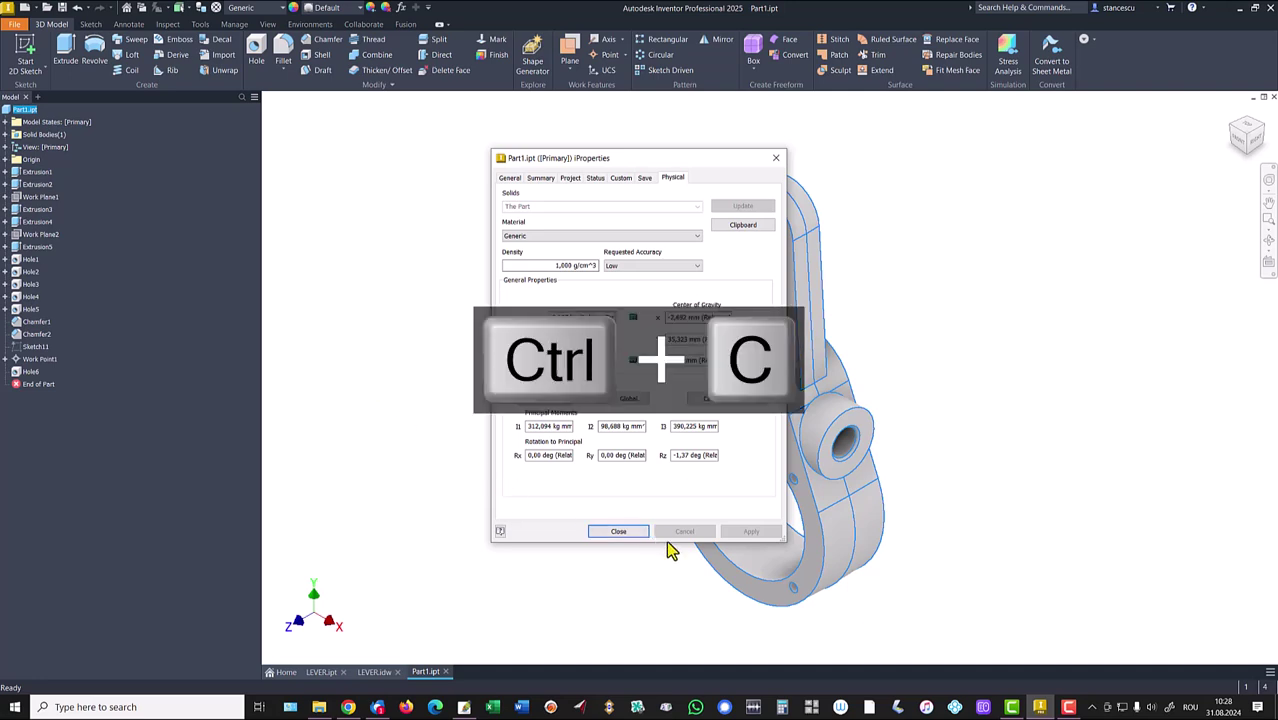
pyautogui.click(605, 532)
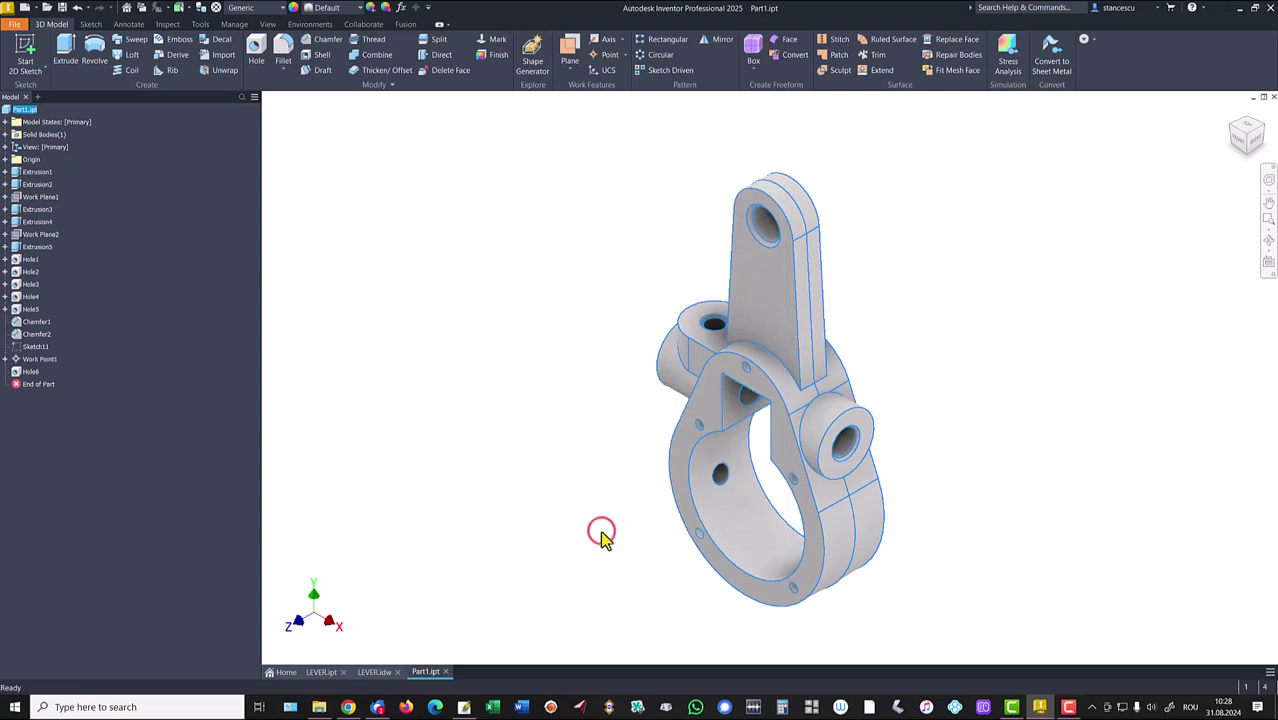
pyautogui.click(377, 672)
pyautogui.doubleClick(1107, 601)
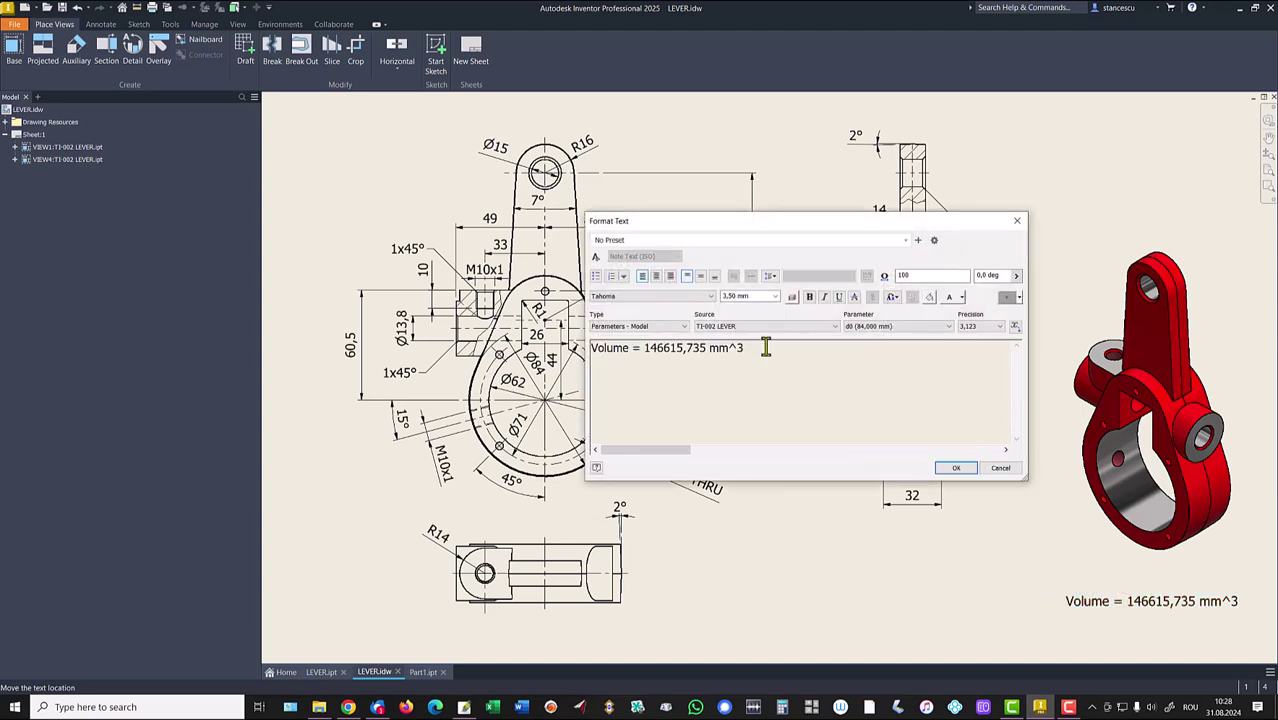
pyautogui.press('Return')
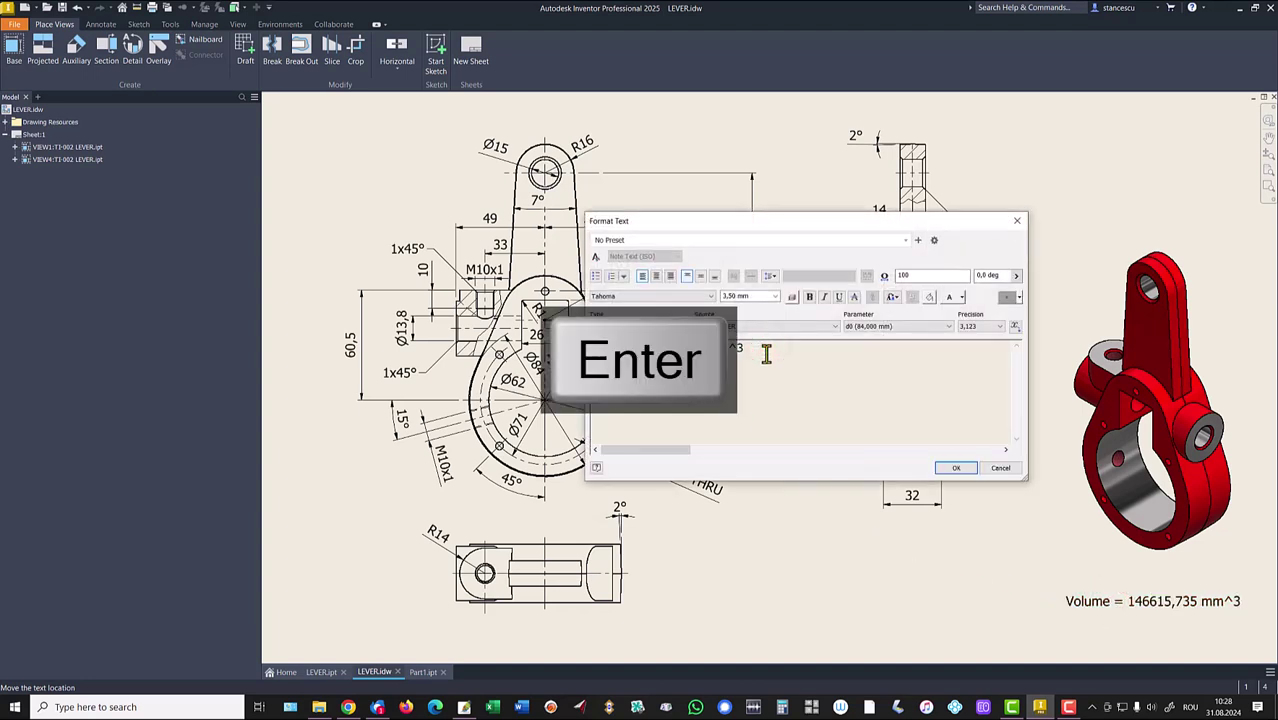
pyautogui.hotkey('ctrl', 'v')
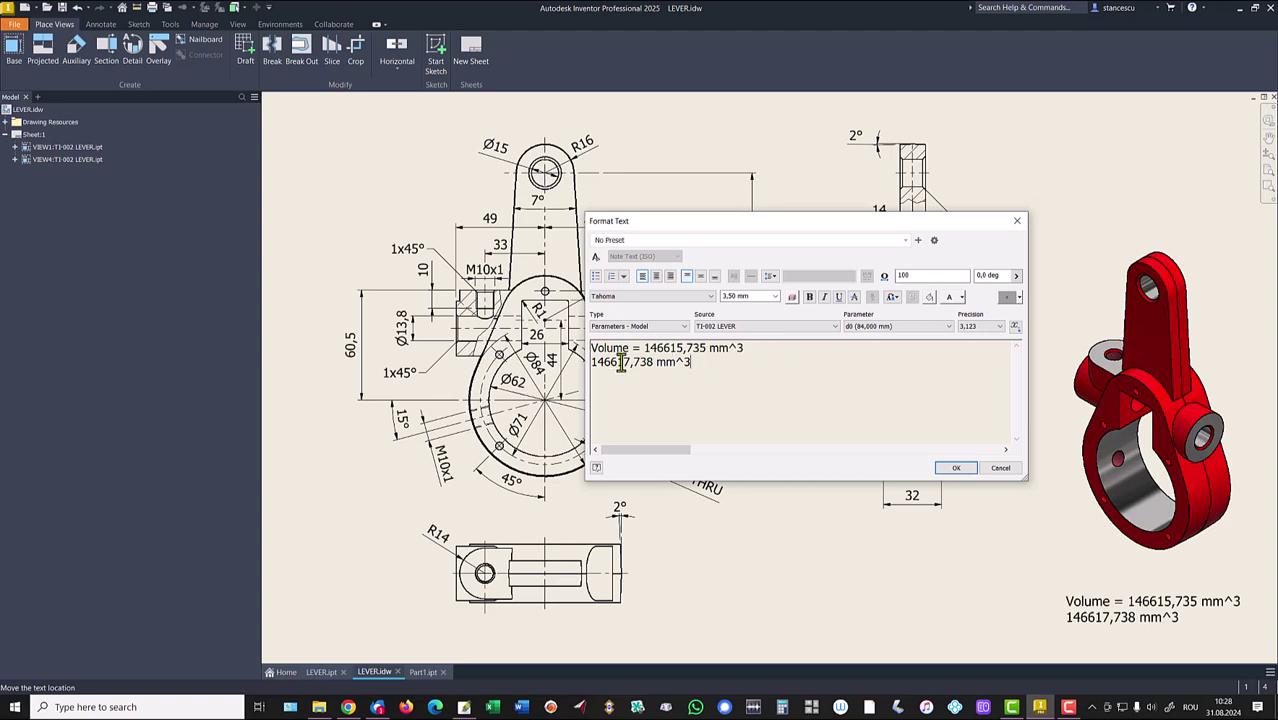
# - Remove the old value and line break from the volume note so it reads "Volume = 146617,738 mm^3"
pyautogui.moveTo(625, 366); pyautogui.dragTo(632, 367)
pyautogui.click(637, 350)
pyautogui.hotkey('shift', 'End')
pyautogui.press('Delete')
pyautogui.press('Delete')
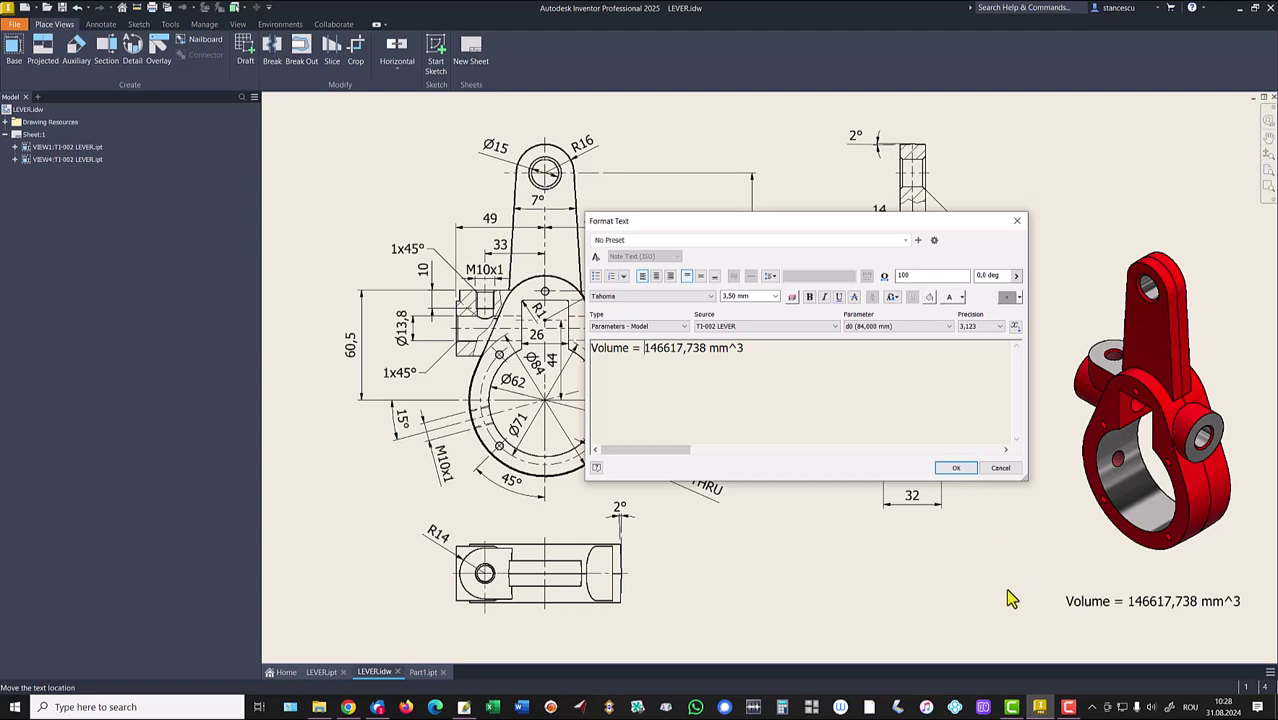
pyautogui.click(964, 471)
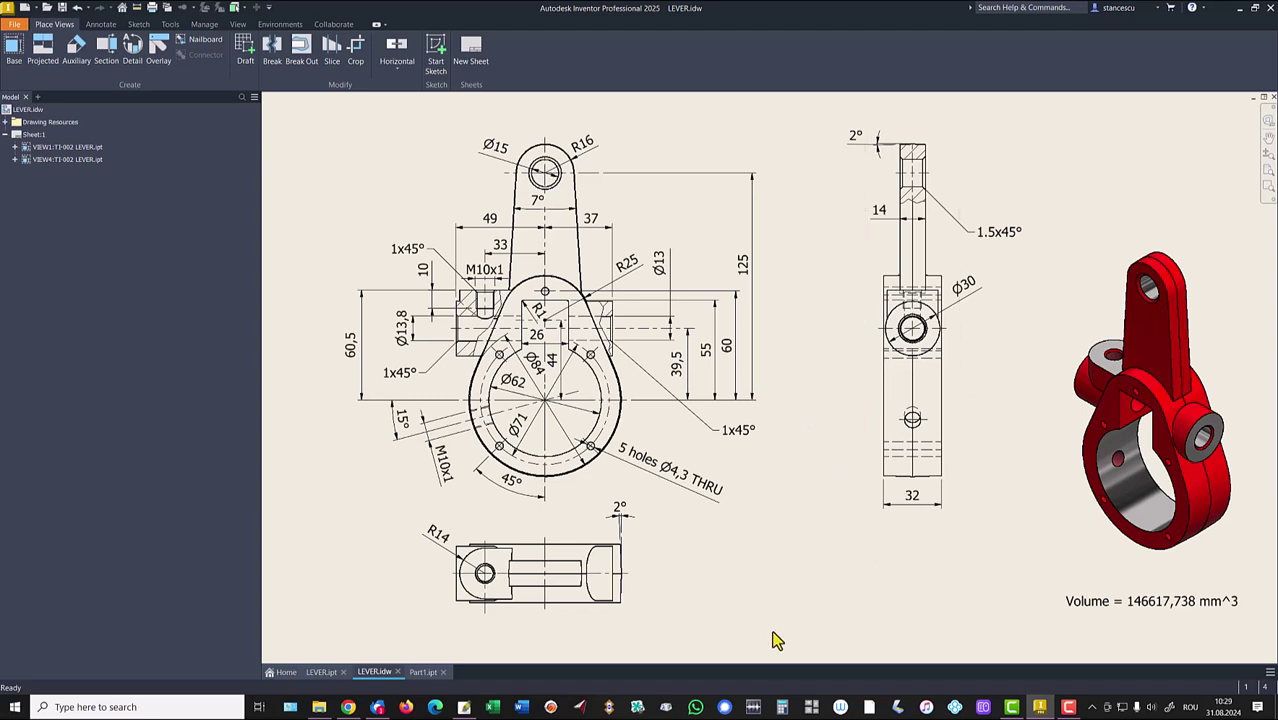
# - Assign the Steel, Carbon material to Part1.ipt
pyautogui.click(422, 672)
pyautogui.click(563, 323)
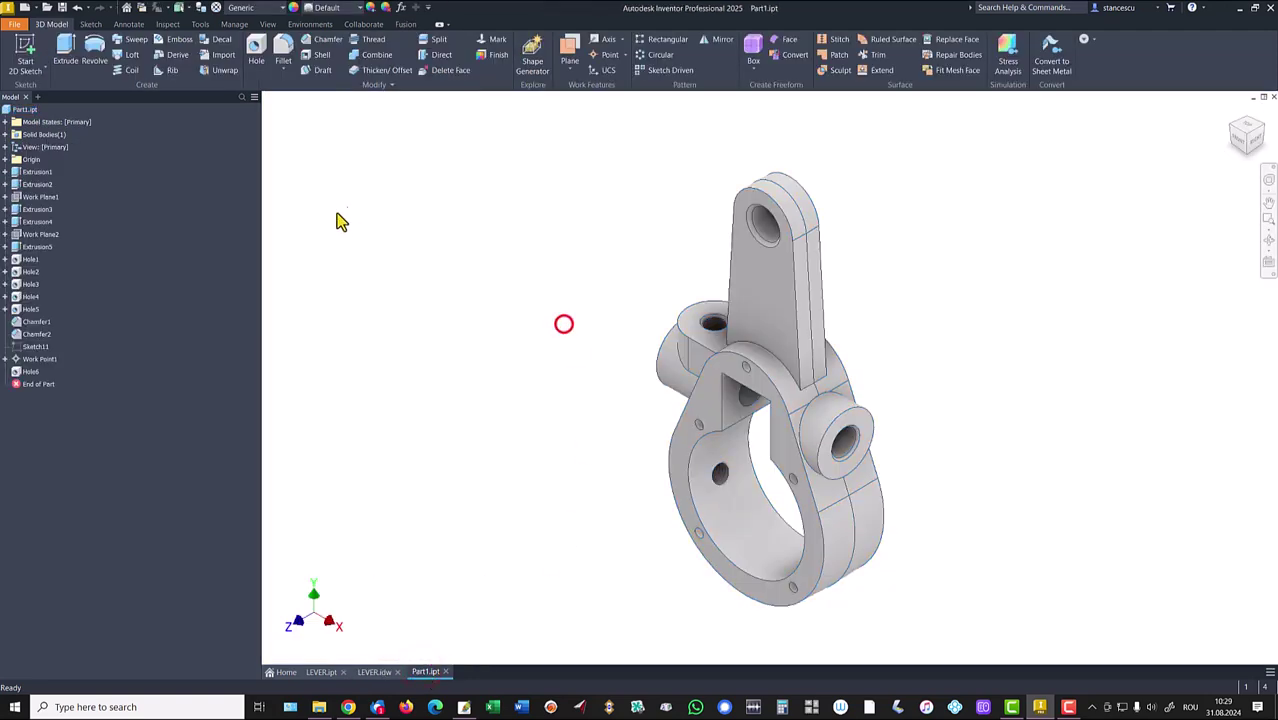
pyautogui.click(268, 12)
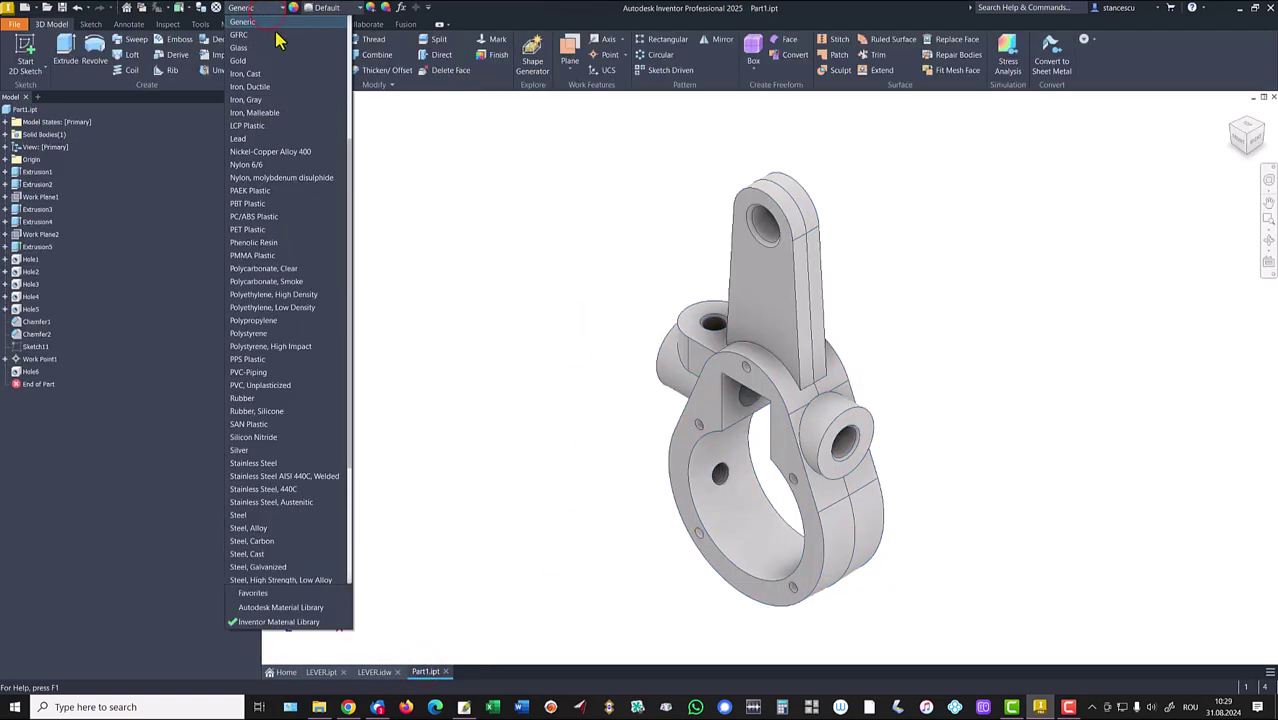
pyautogui.scroll(-2, 260, 392)
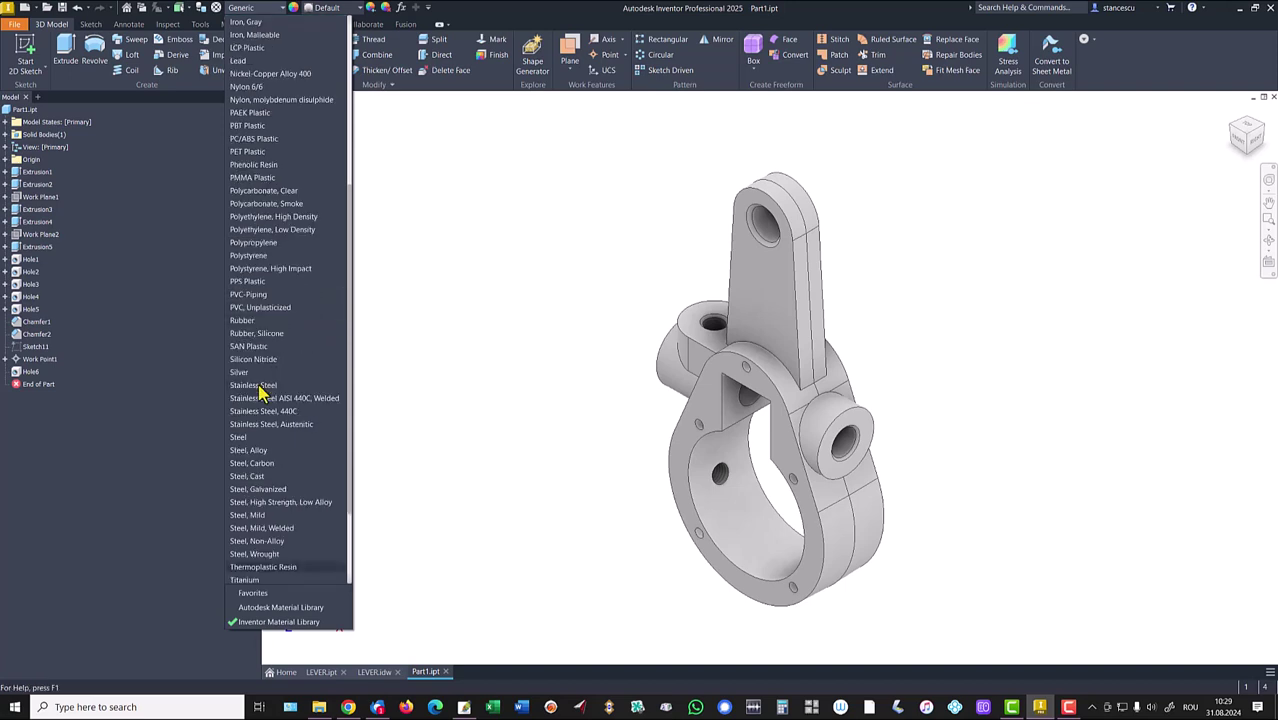
pyautogui.click(262, 464)
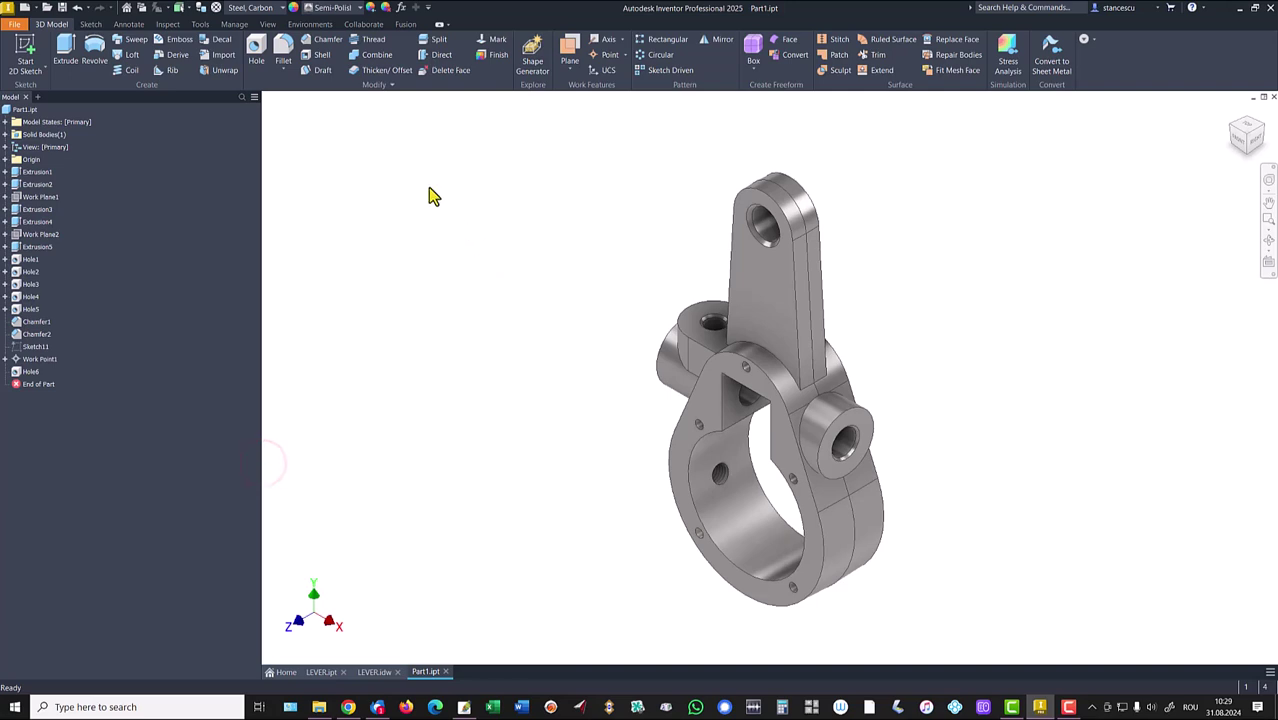
# - Set the appearance of the whole lever part to Red
pyautogui.click(330, 12)
pyautogui.scroll(4, 357, 287)
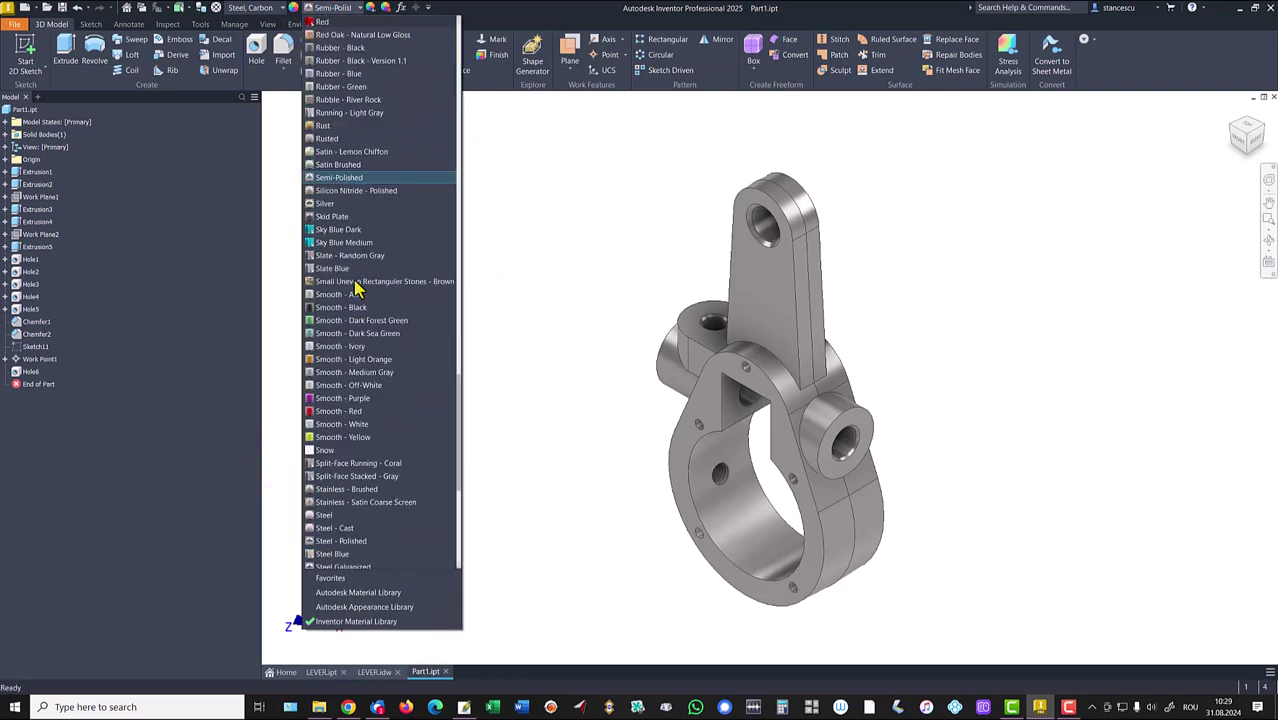
pyautogui.click(326, 22)
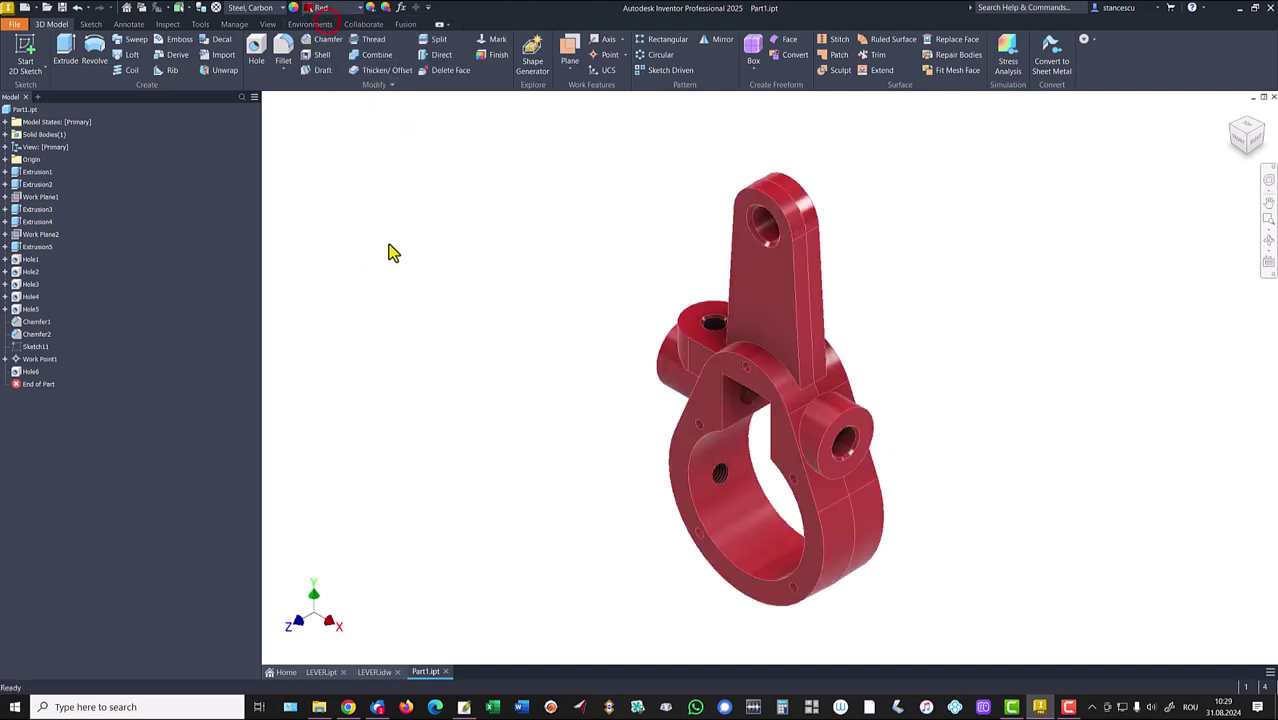
# - Display the part in the Shaded visual style with the Default Lights lighting style, in the home view
pyautogui.click(268, 26)
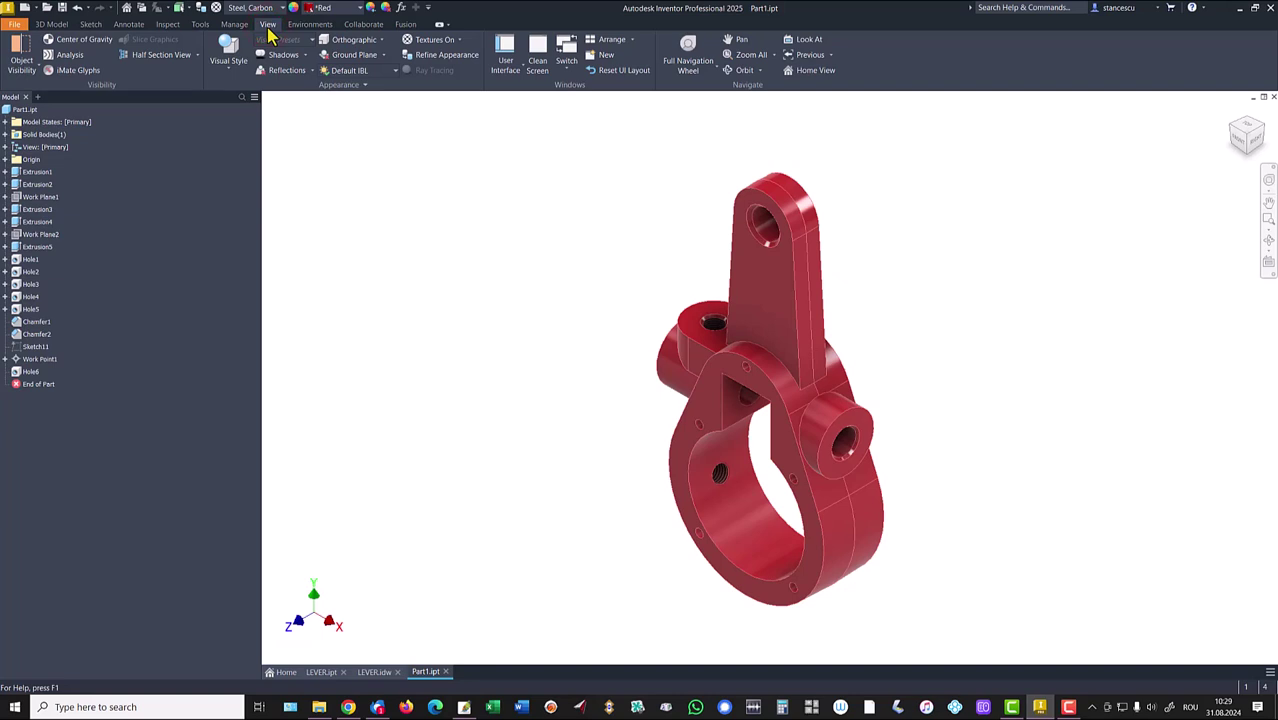
pyautogui.click(229, 62)
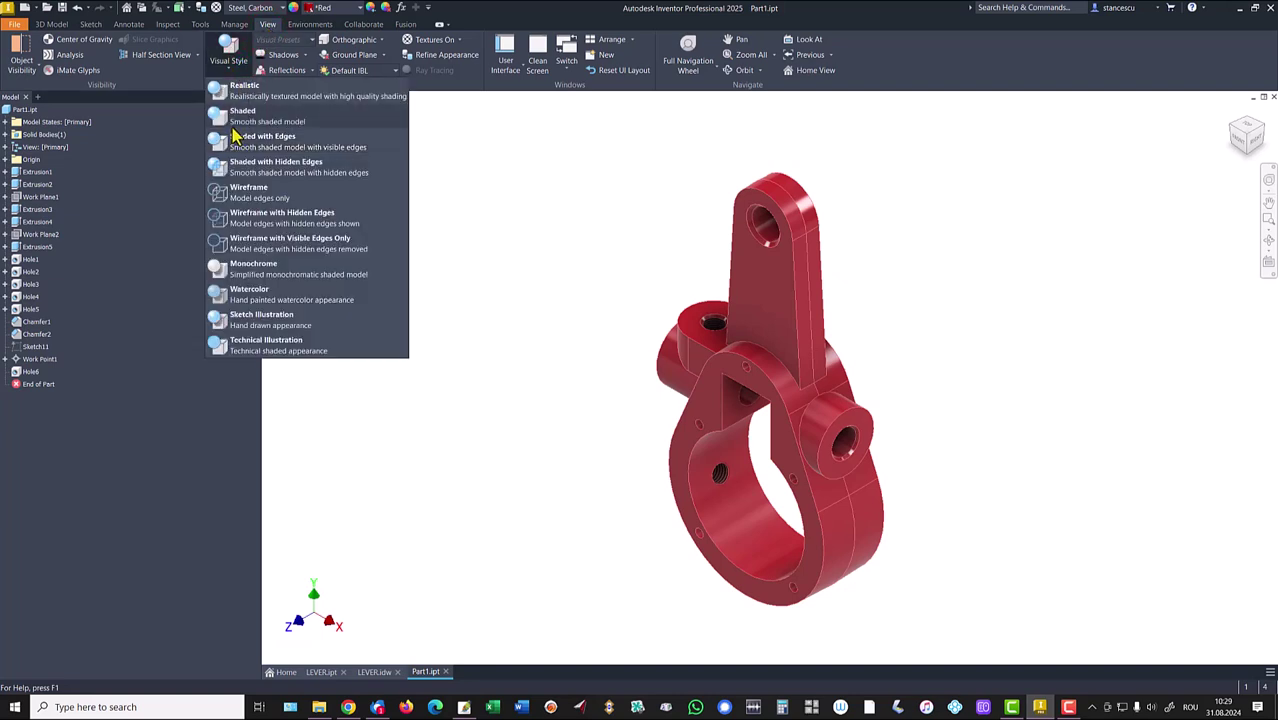
pyautogui.click(237, 122)
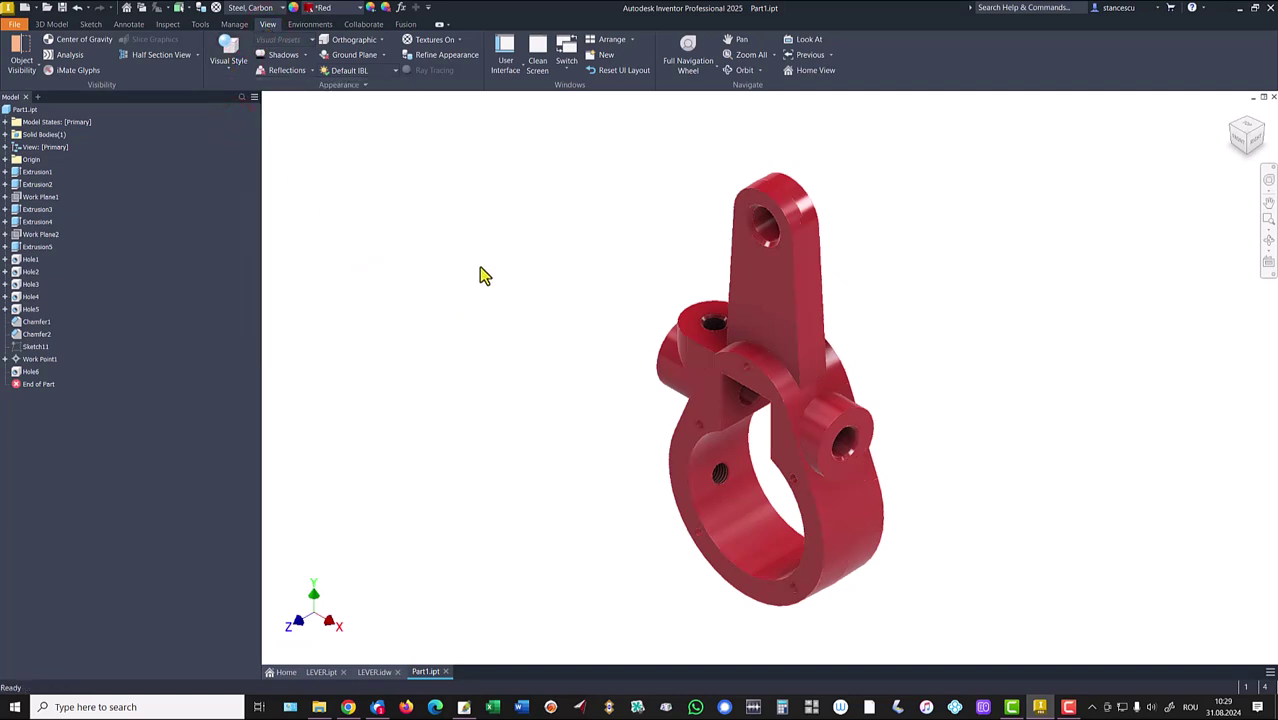
pyautogui.click(396, 76)
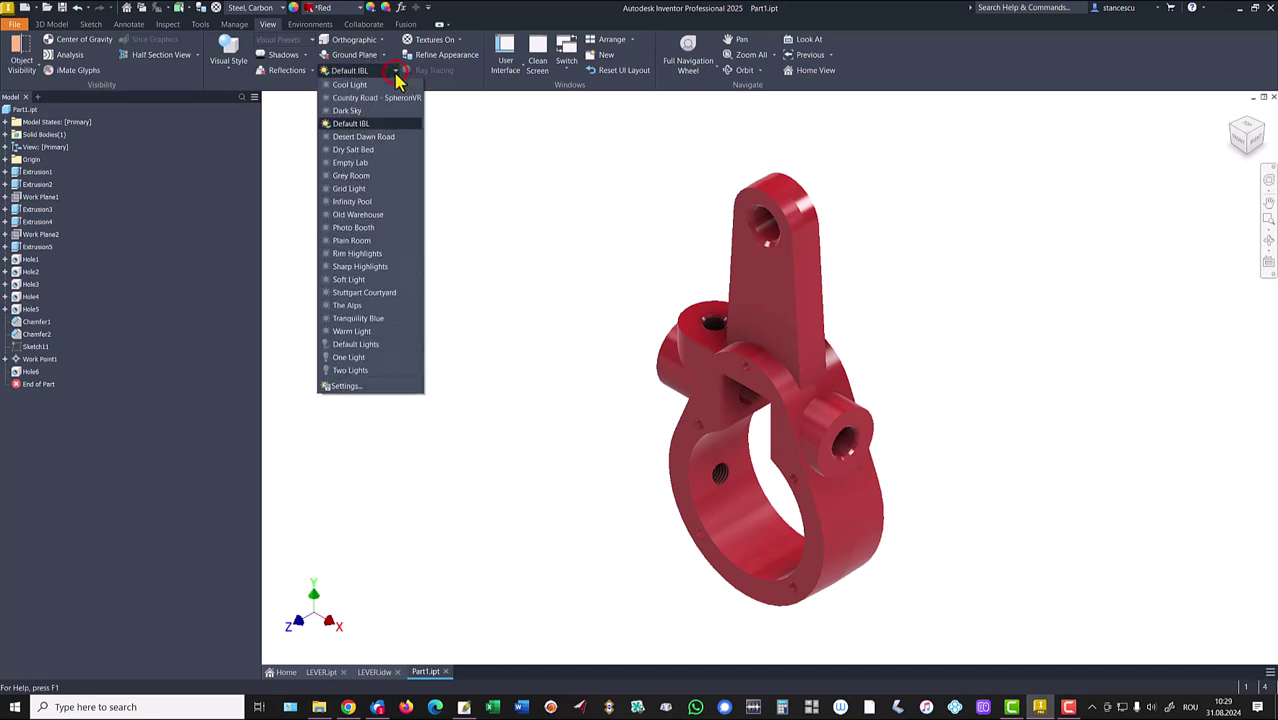
pyautogui.click(362, 346)
pyautogui.click(443, 332)
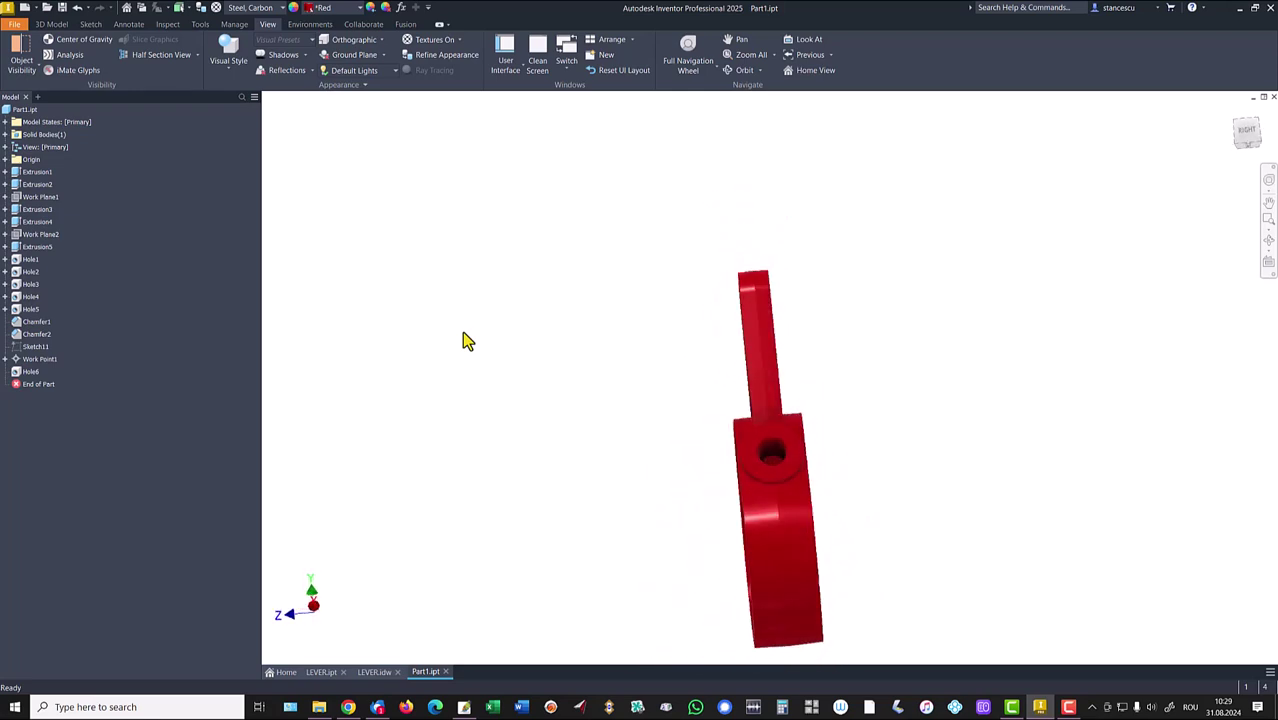
pyautogui.press('F6')
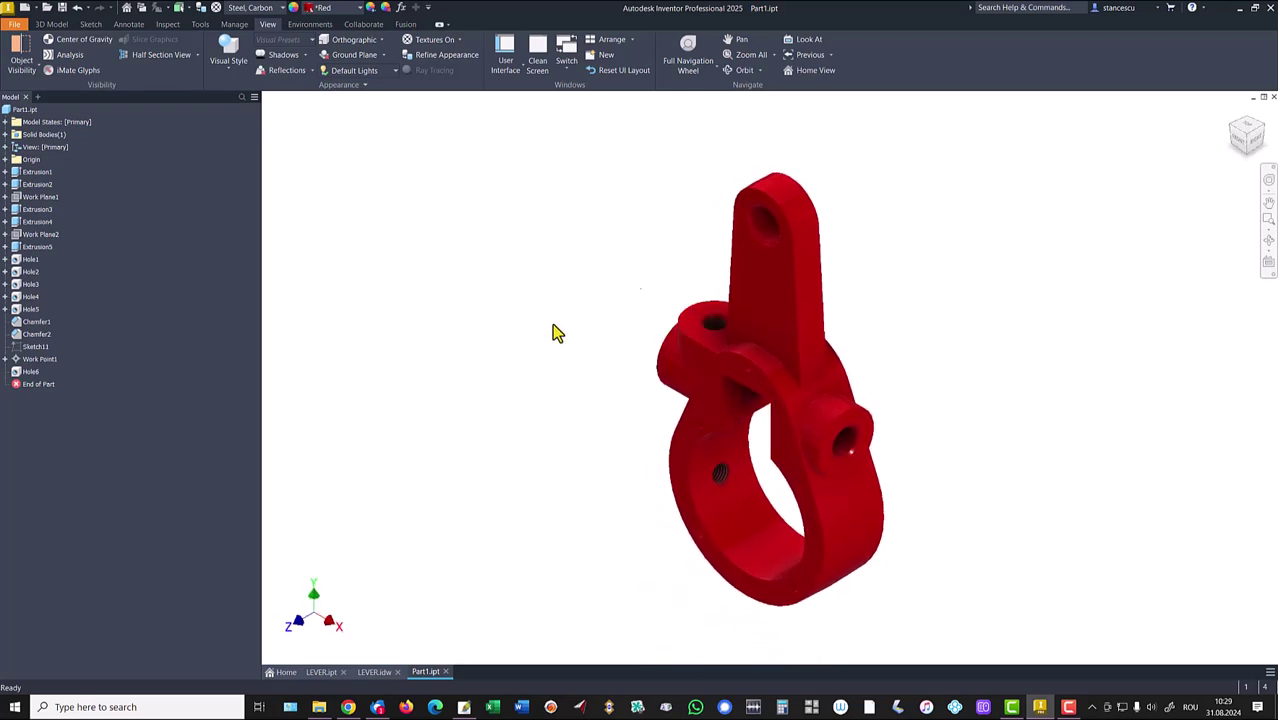
# - Apply the Steel - Polished appearance to the arm's hole face, the threaded boss's top face, the ring bore and both side boss end faces
pyautogui.click(764, 233)
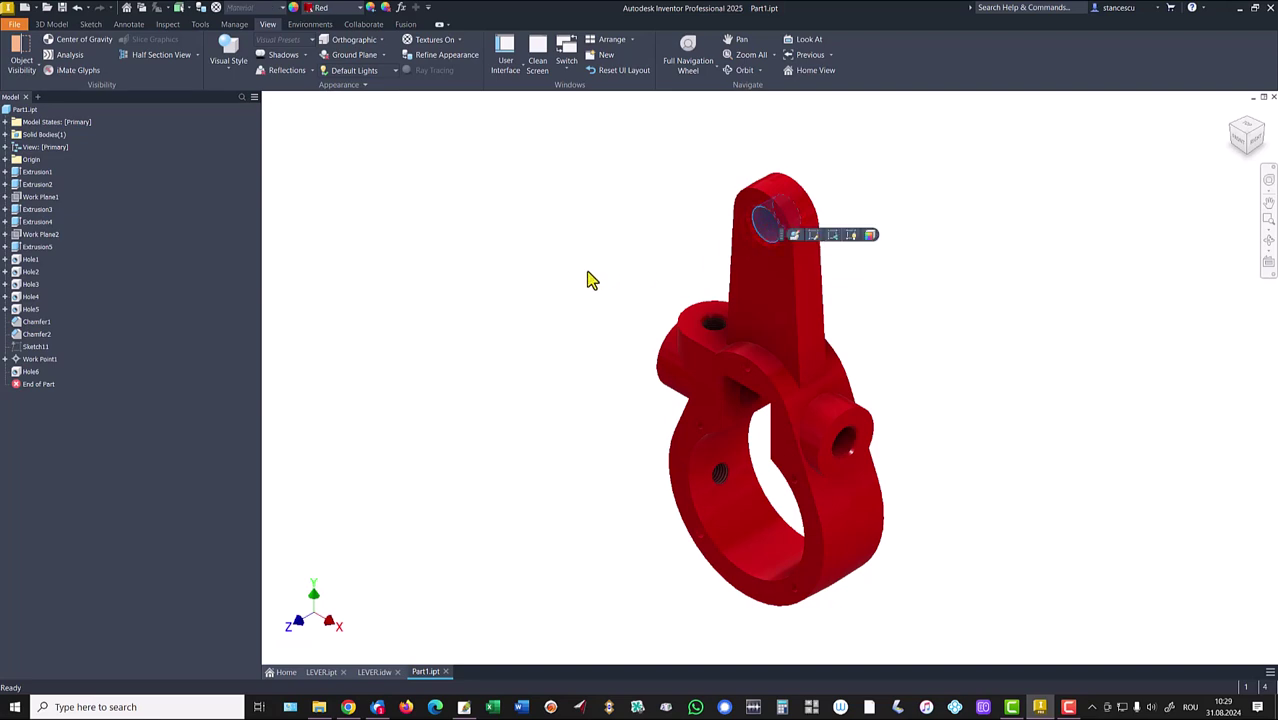
pyautogui.keyDown('ctrl'); pyautogui.click(694, 331); pyautogui.keyUp('ctrl')
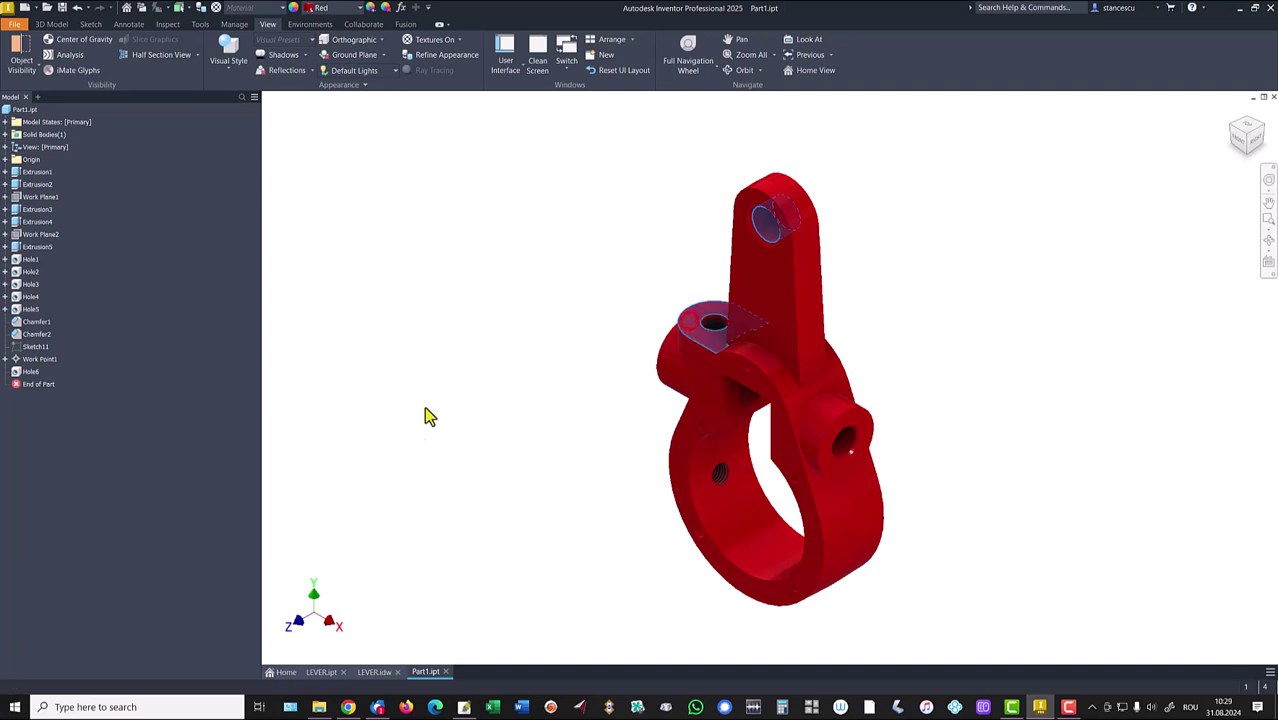
pyautogui.keyDown('ctrl'); pyautogui.click(719, 530); pyautogui.keyUp('ctrl')
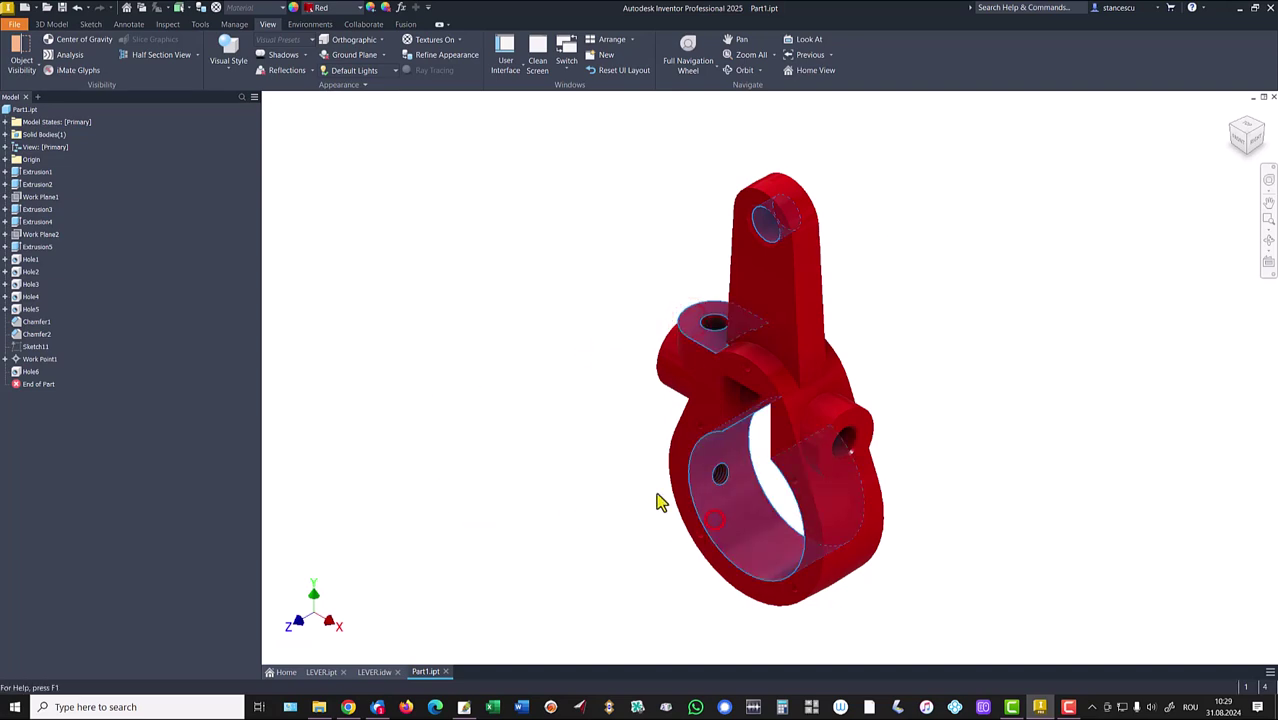
pyautogui.keyDown('ctrl'); pyautogui.click(866, 430); pyautogui.keyUp('ctrl')
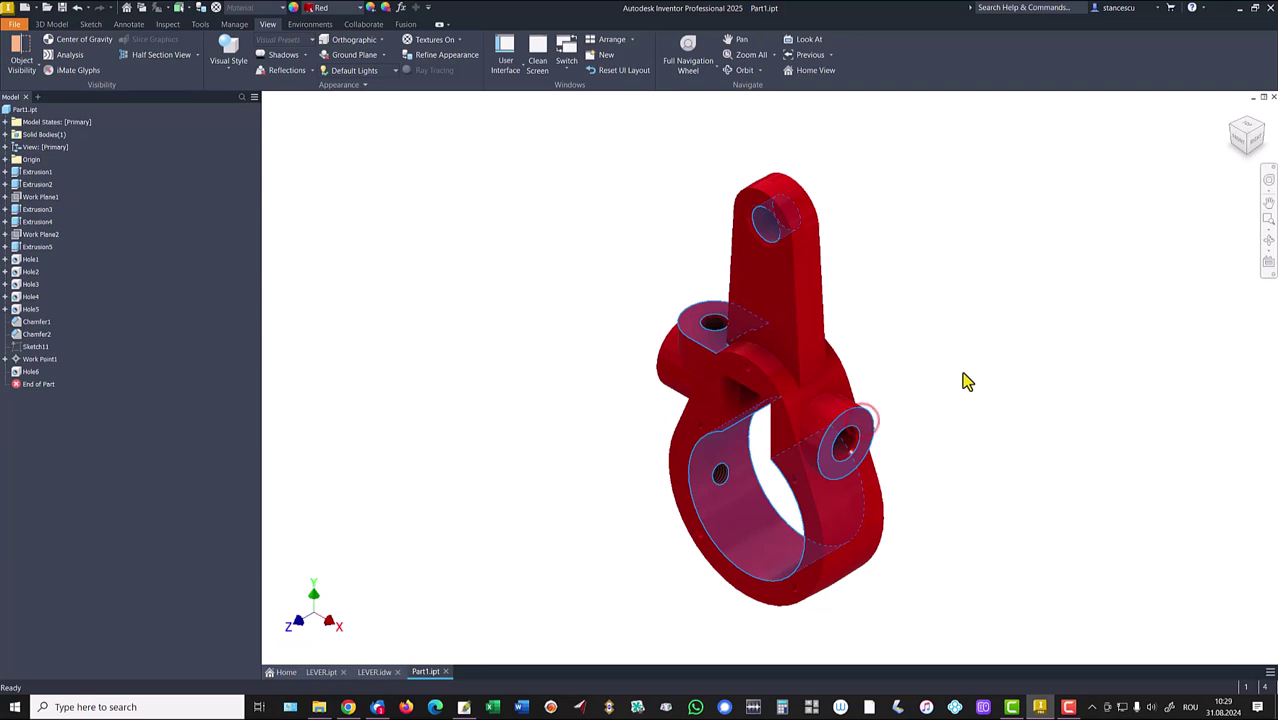
pyautogui.keyDown('shift'); pyautogui.moveTo(963, 373); pyautogui.dragTo(665, 494, button='middle'); pyautogui.keyUp('shift')
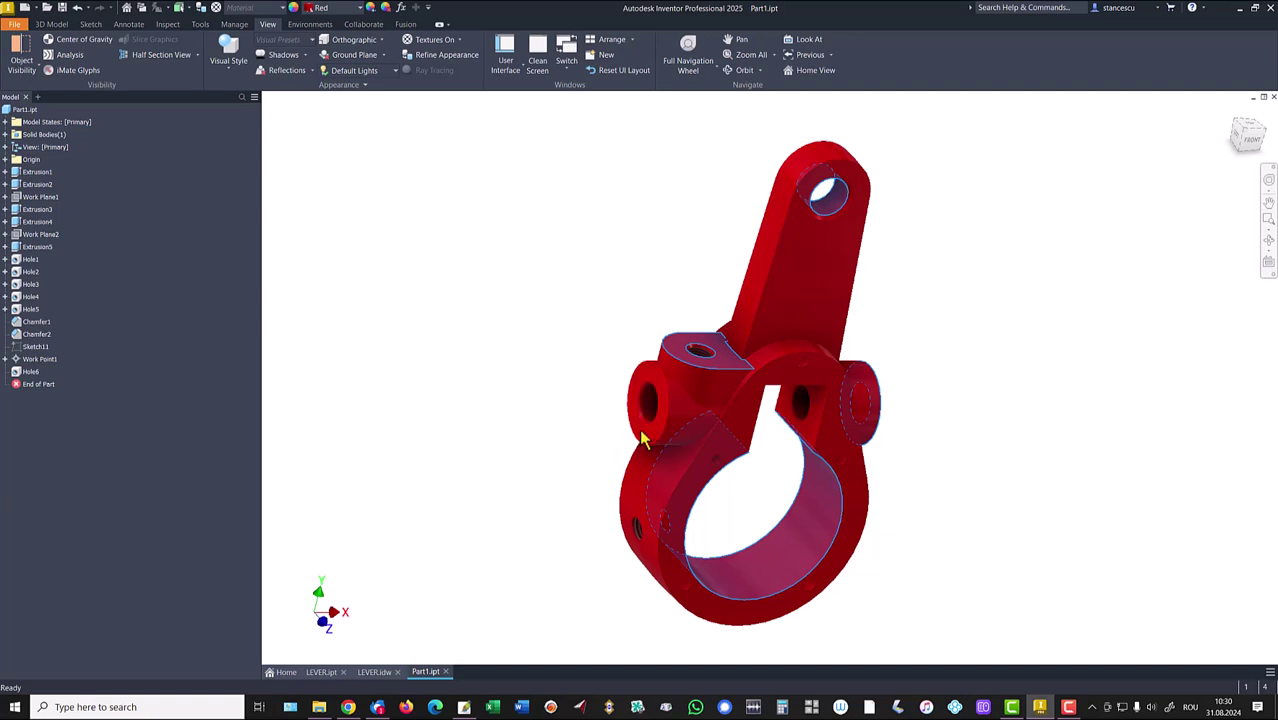
pyautogui.click(352, 10)
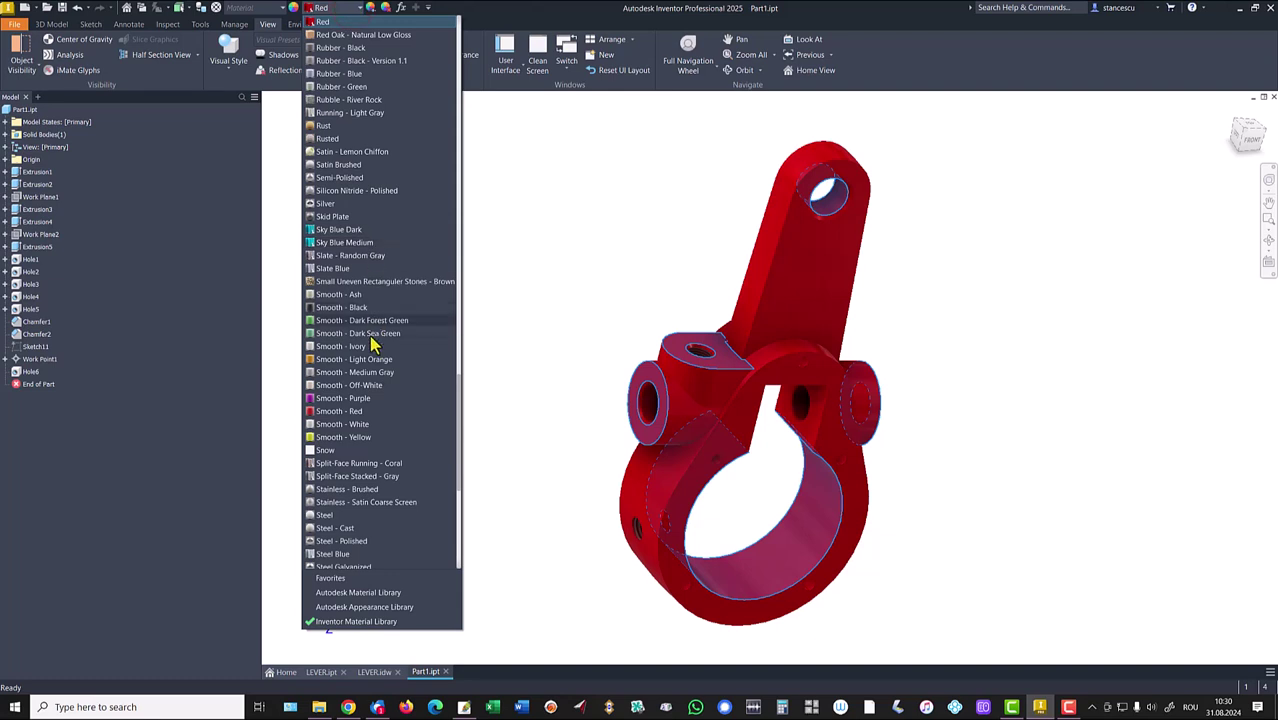
pyautogui.click(345, 541)
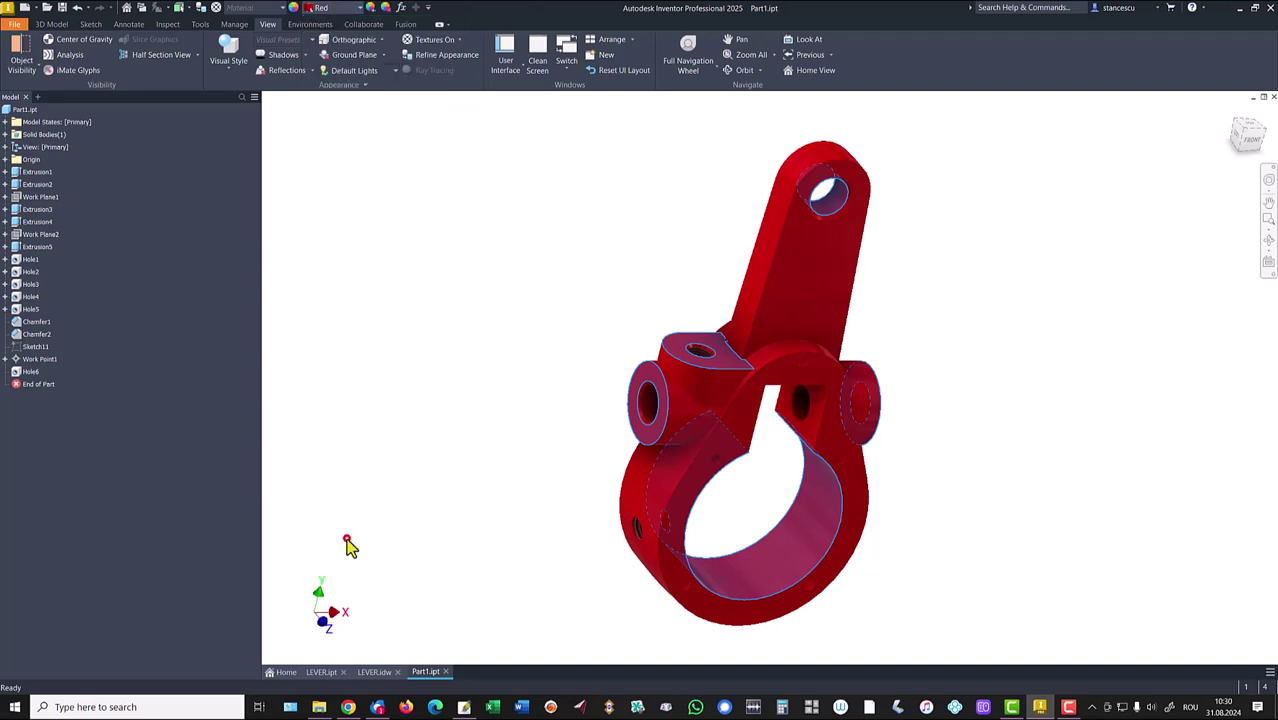
pyautogui.click(496, 459)
pyautogui.press('F6')
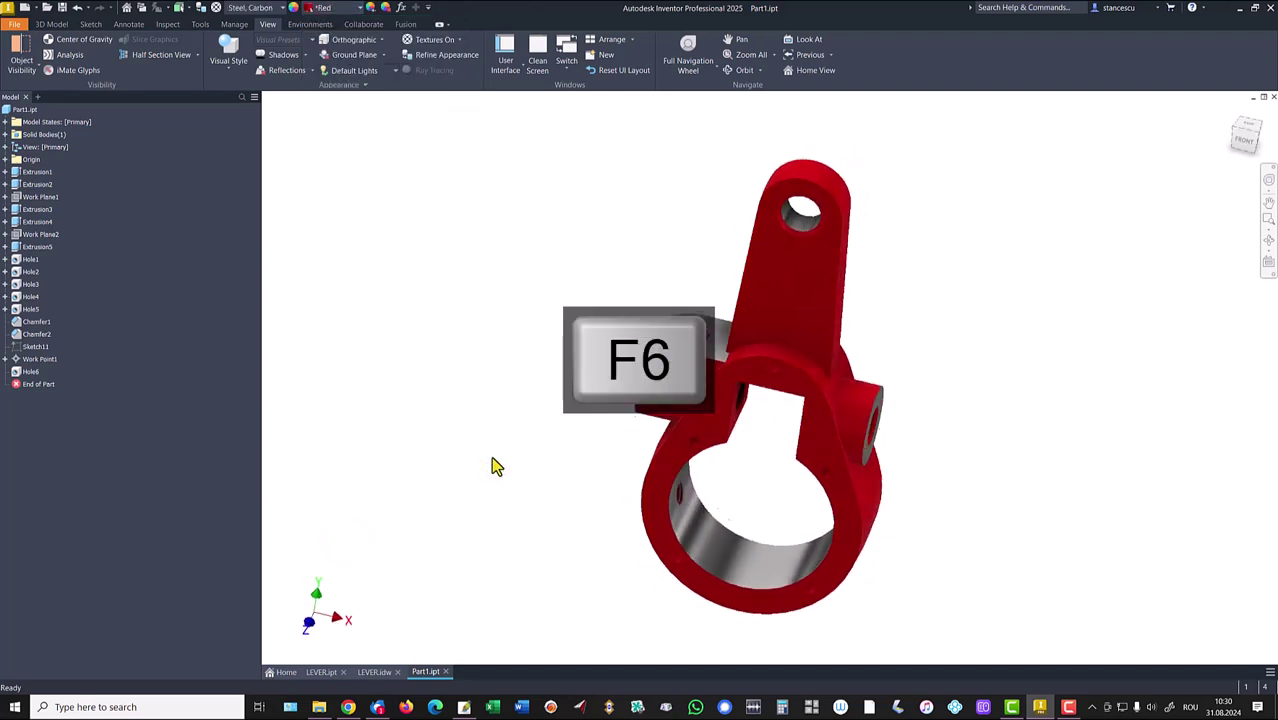